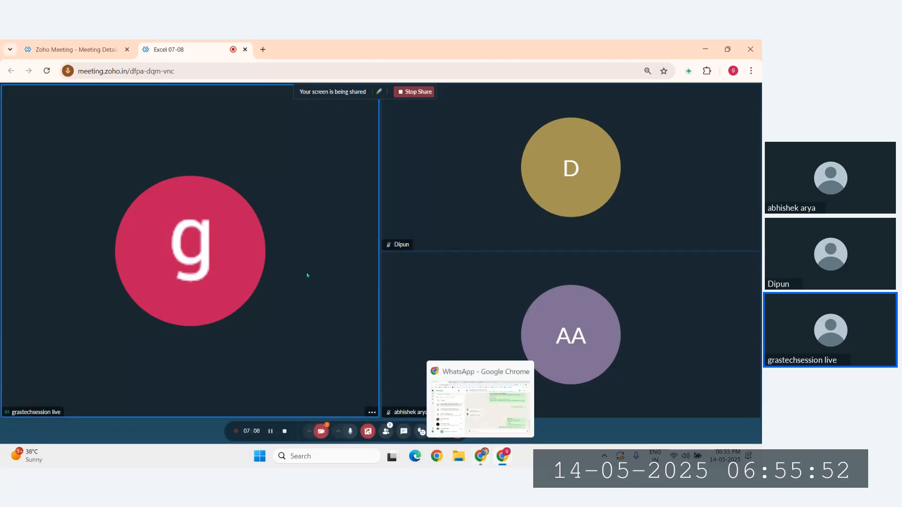
Step: Launch Excel by searching 'excel' in the Windows taskbar search
left_click(316, 457)
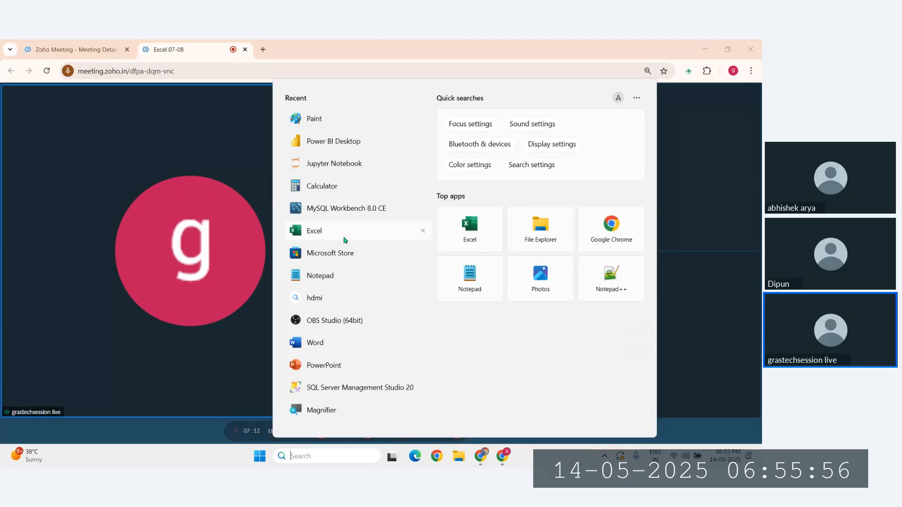
type("excel")
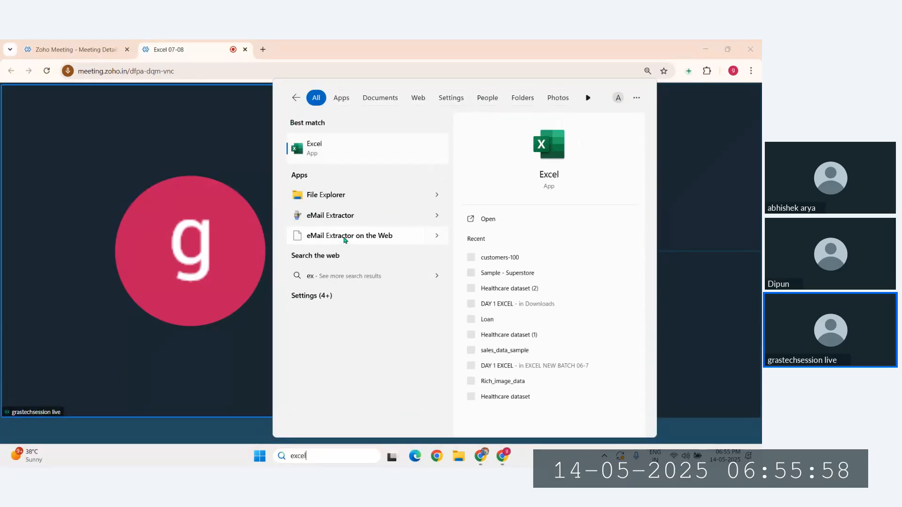
left_click(321, 155)
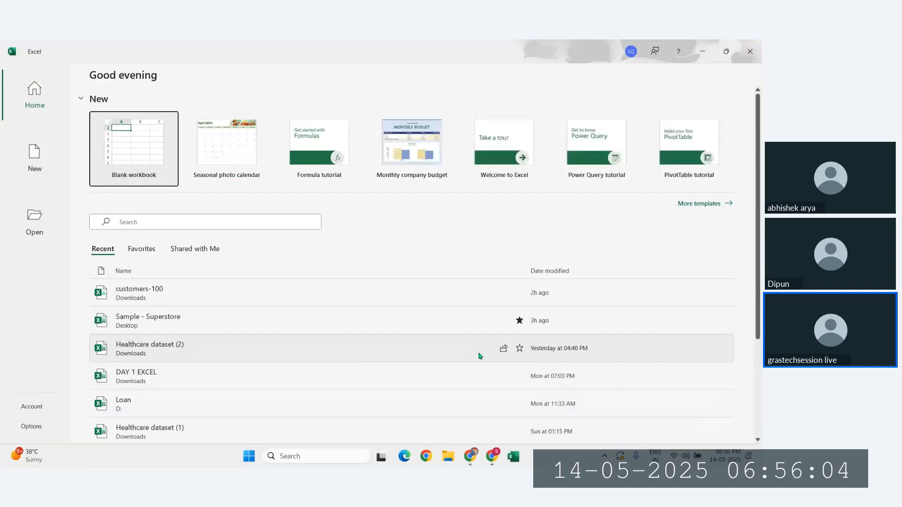
Step: Create a blank workbook and briefly select D2:I11, ending on cell L10
left_click(115, 165)
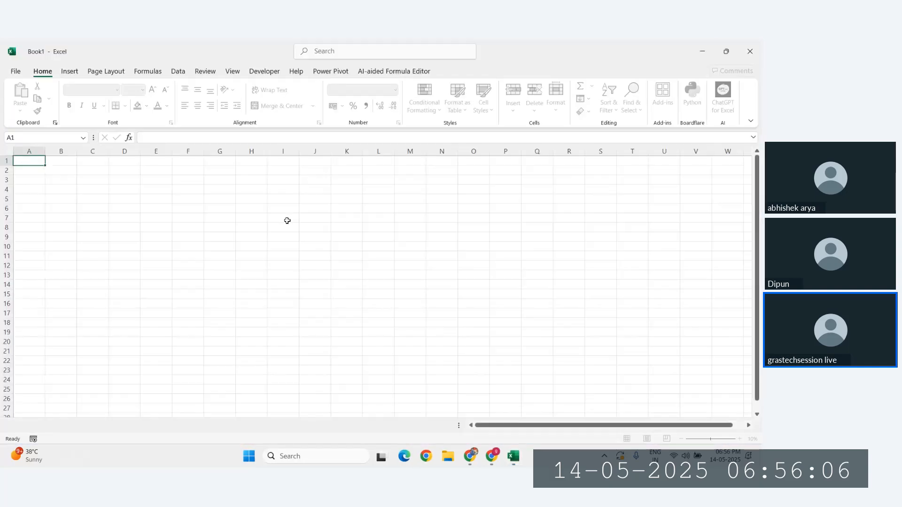
left_click_drag(114, 169, 274, 256)
left_click(378, 247)
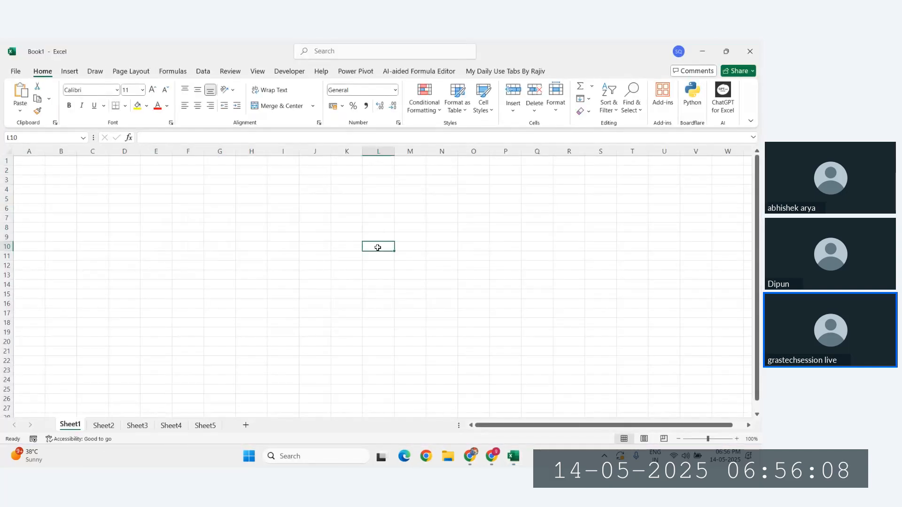
Step: Open and dismiss the Conditional Formatting options twice without applying a rule
left_click(424, 104)
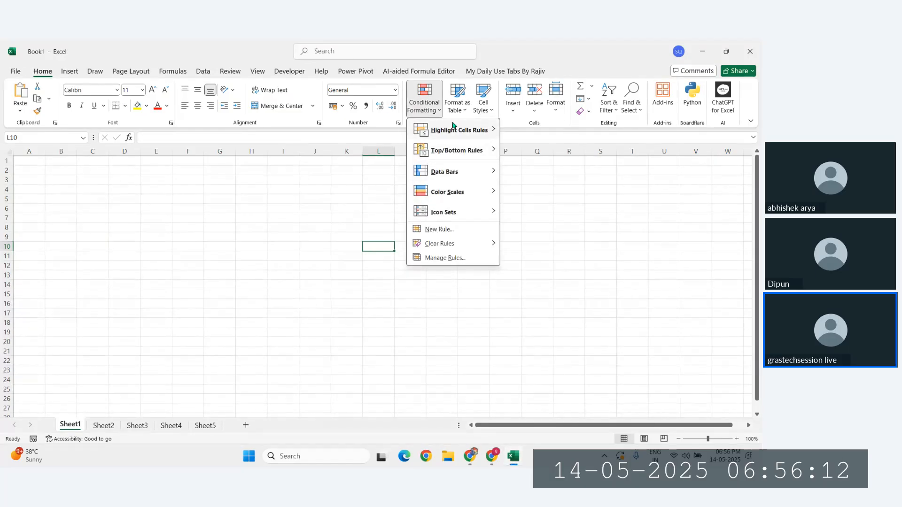
left_click(324, 241)
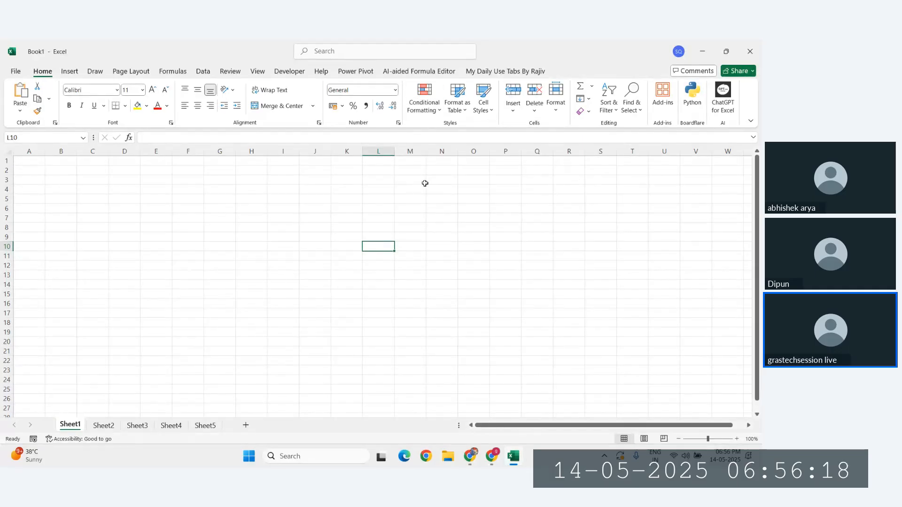
left_click(424, 94)
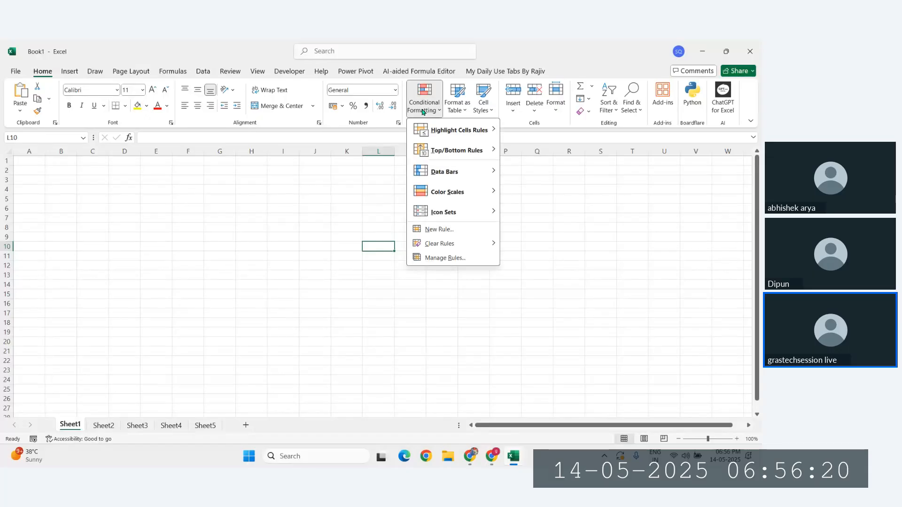
left_click(303, 233)
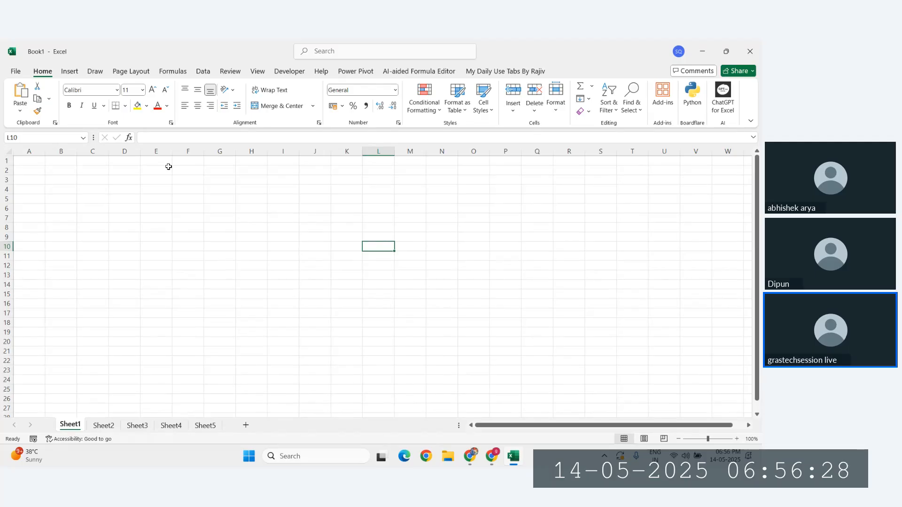
left_click_drag(60, 162, 188, 237)
left_click(287, 215)
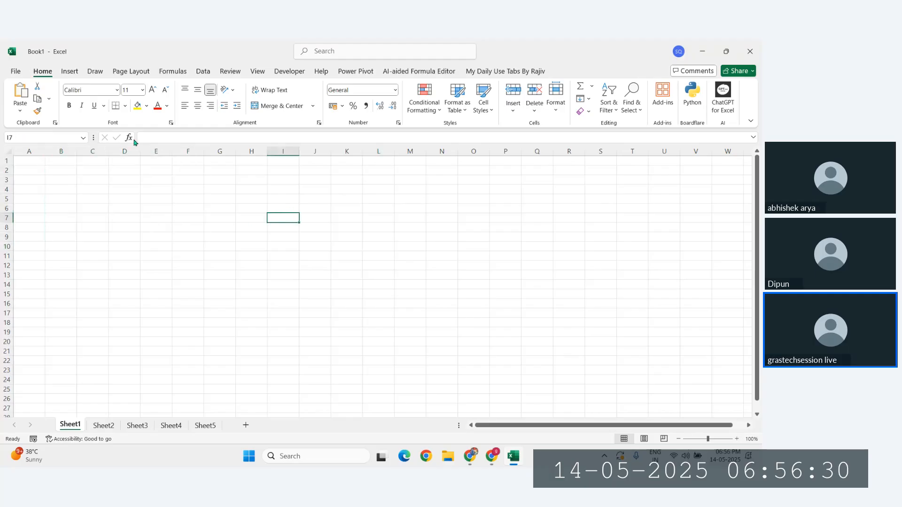
left_click_drag(96, 170, 321, 229)
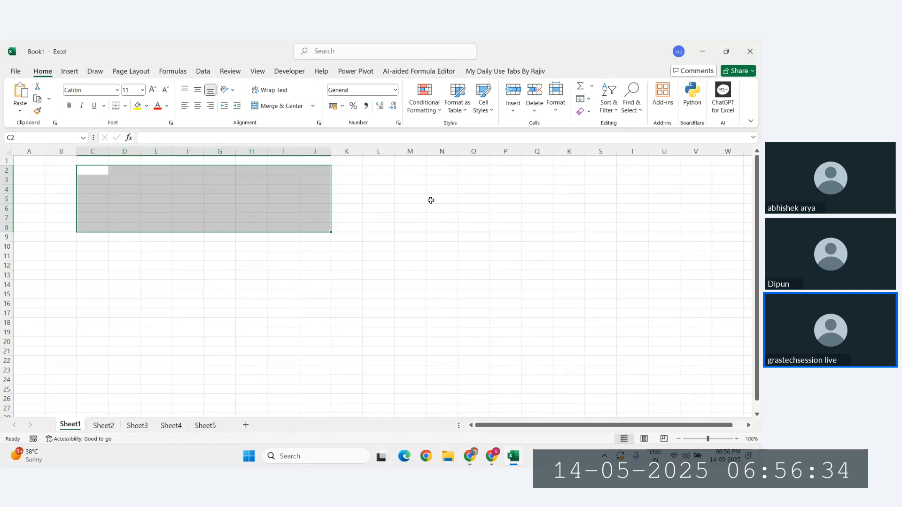
left_click(360, 245)
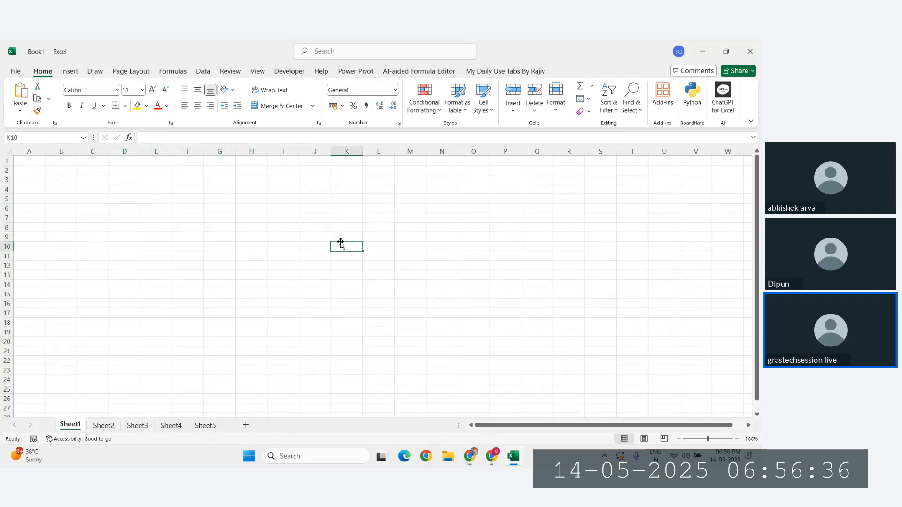
left_click(424, 101)
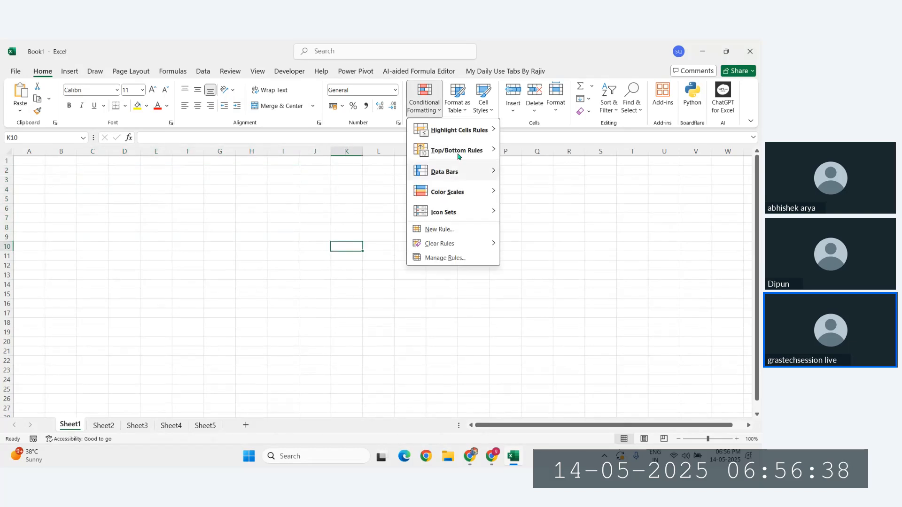
mouse_move(460, 134)
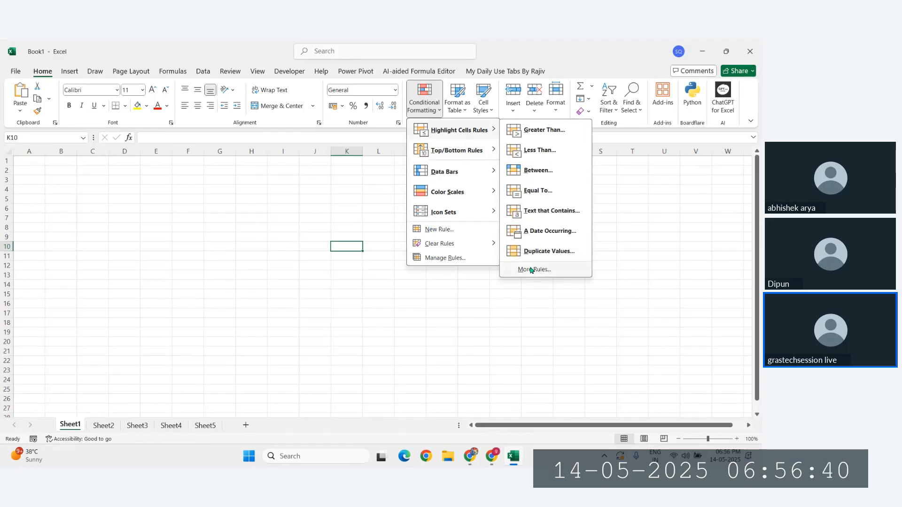
left_click(531, 270)
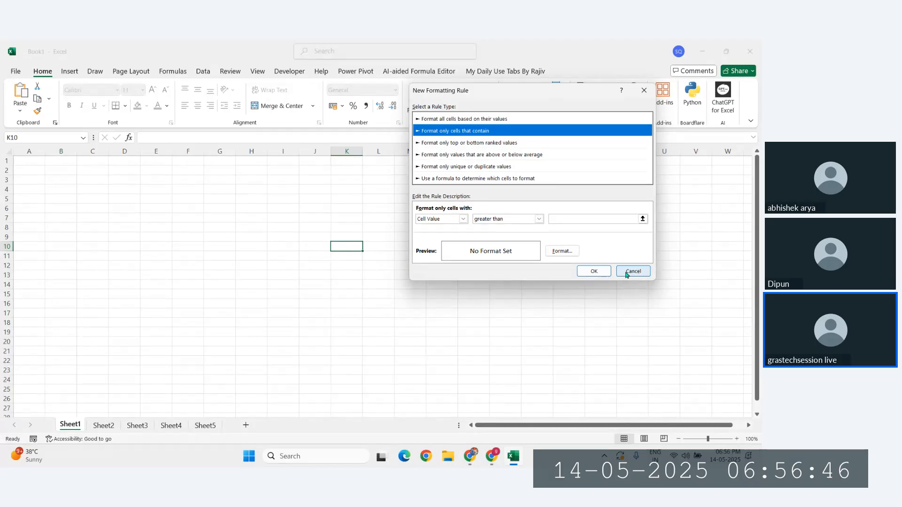
left_click(627, 273)
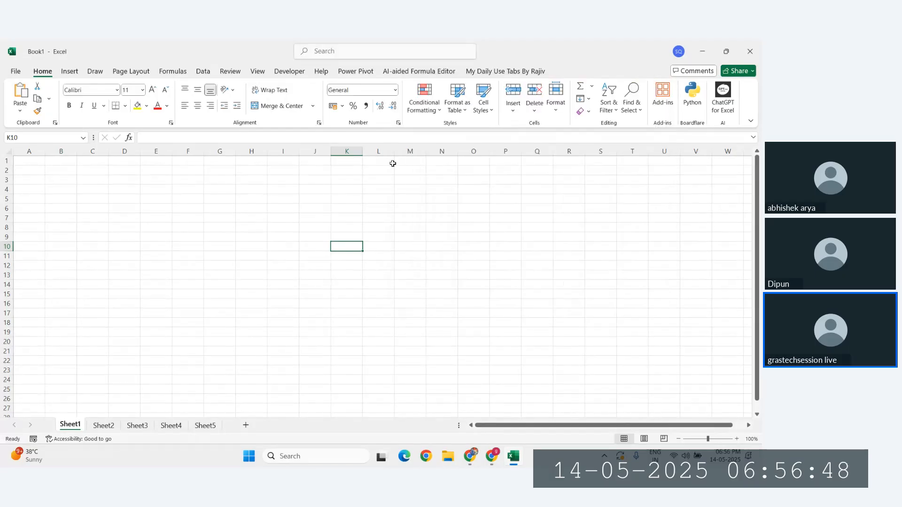
left_click(435, 103)
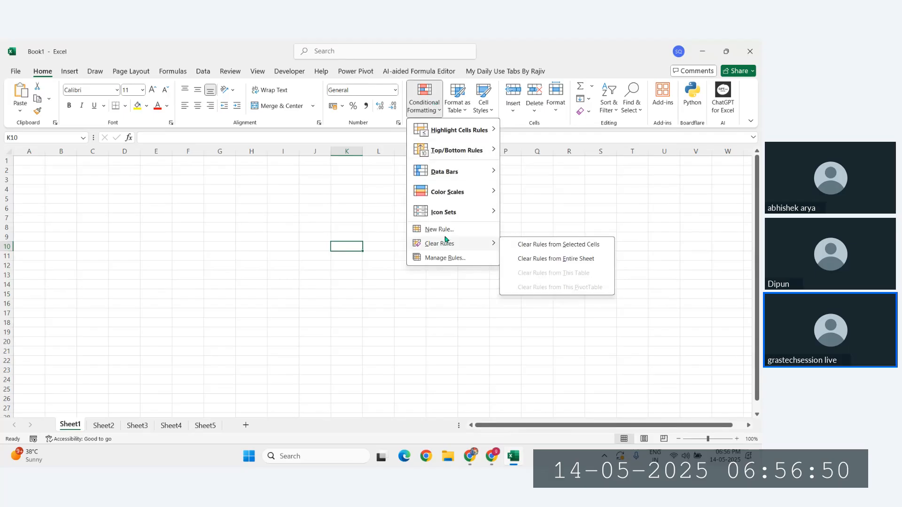
mouse_move(453, 127)
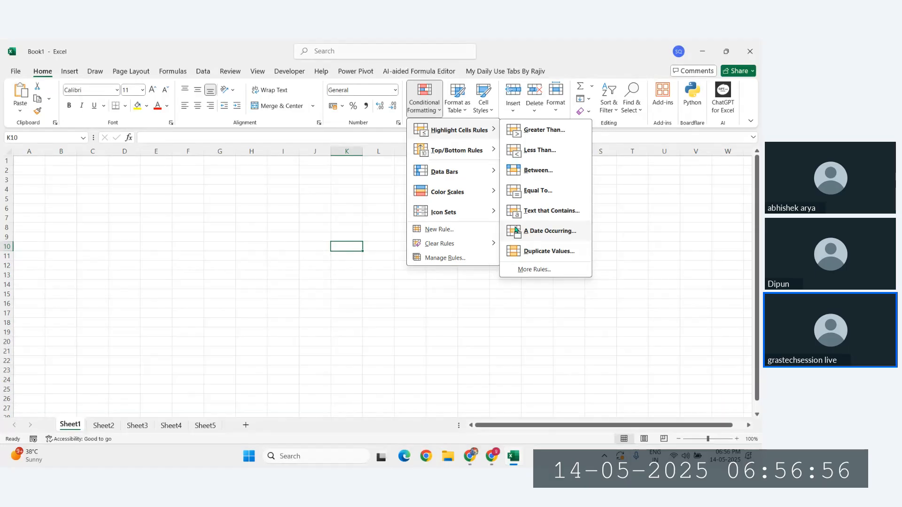
left_click(255, 198)
left_click(135, 177)
Step: Enter 'More Rules', 'References' and 'Data Types' in cells D3, D4 and D5
scroll(132, 177, "up", 2)
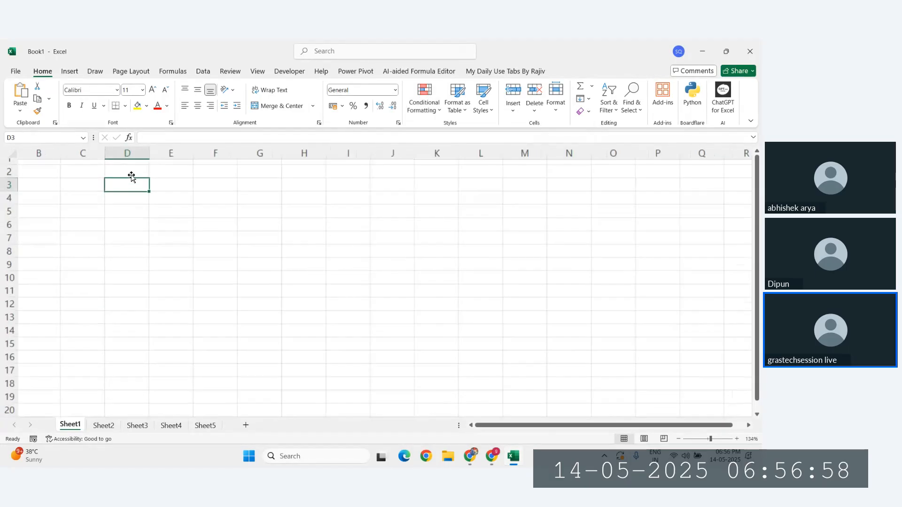
scroll(169, 185, "up", 1)
type("Moree")
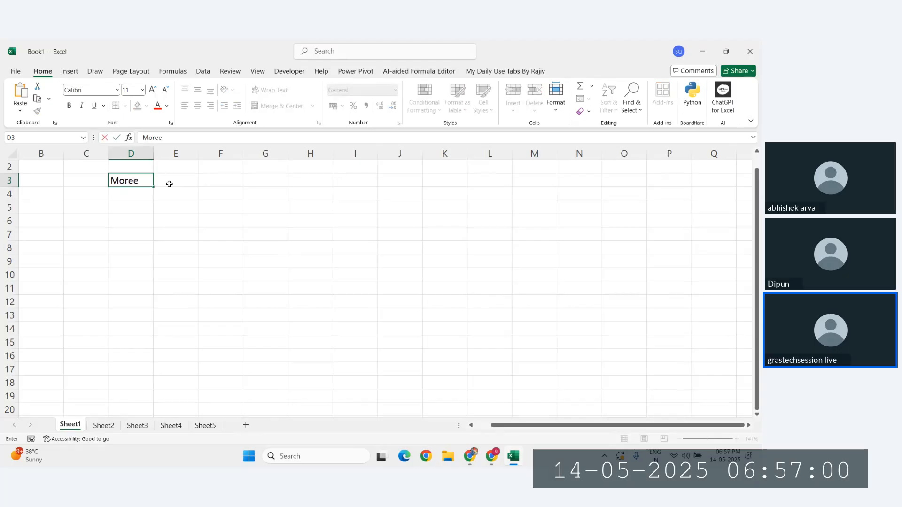
key("BackSpace")
type("Rules")
key("Return")
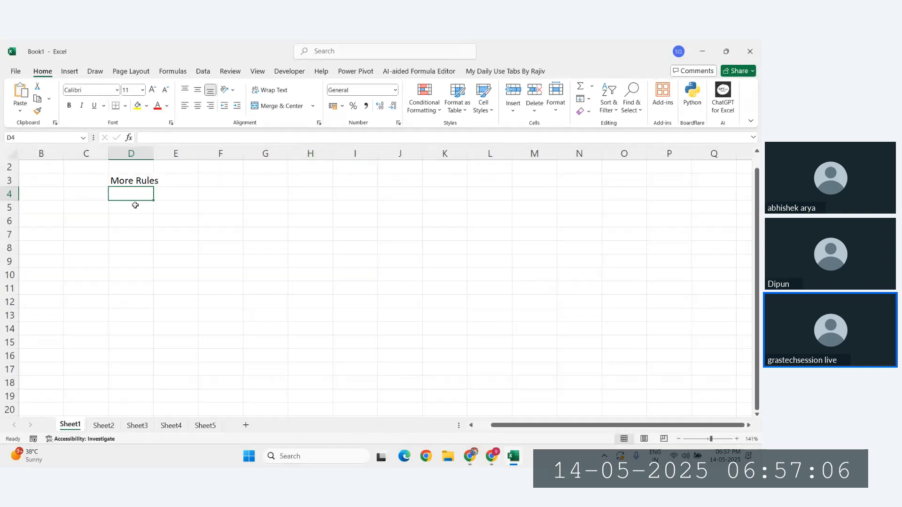
type("Refe")
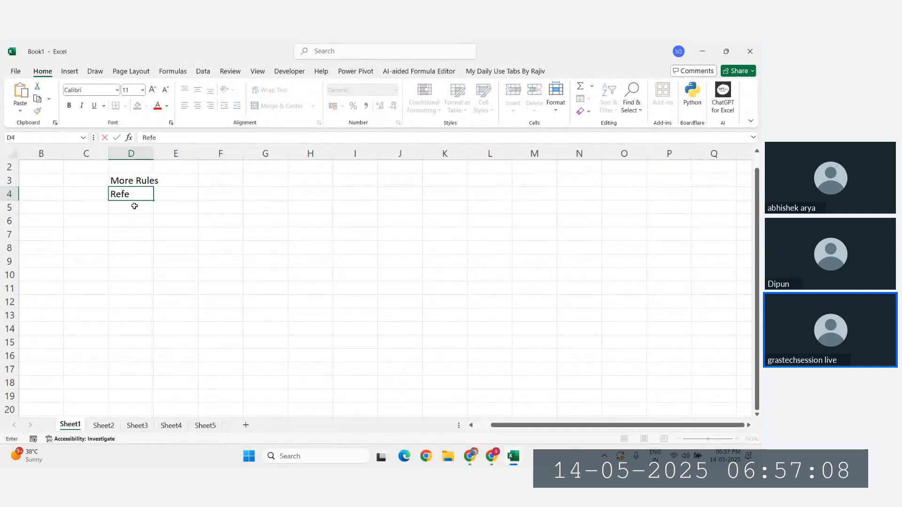
type("rences")
key("Return")
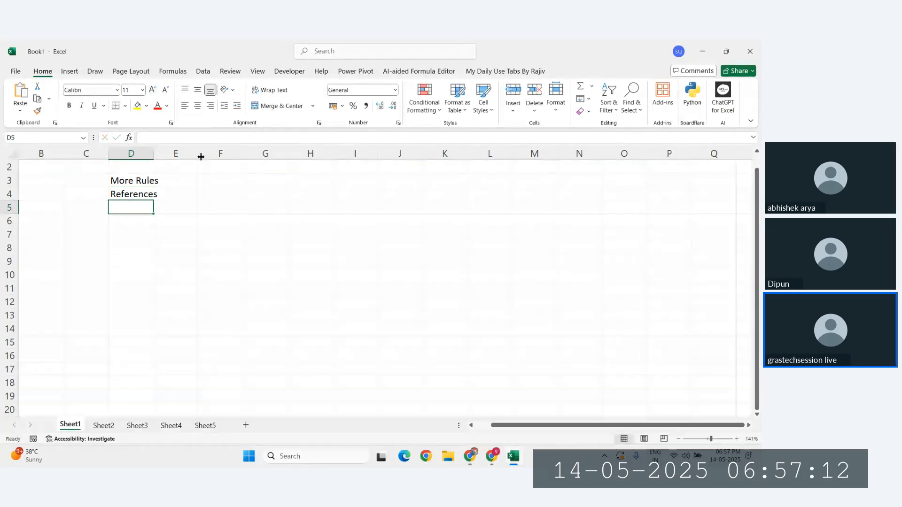
type("Data Types")
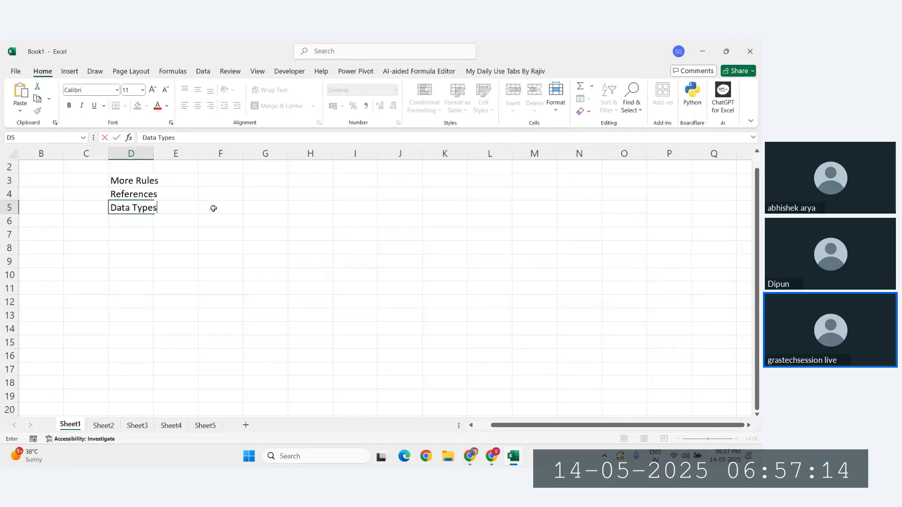
key("Return")
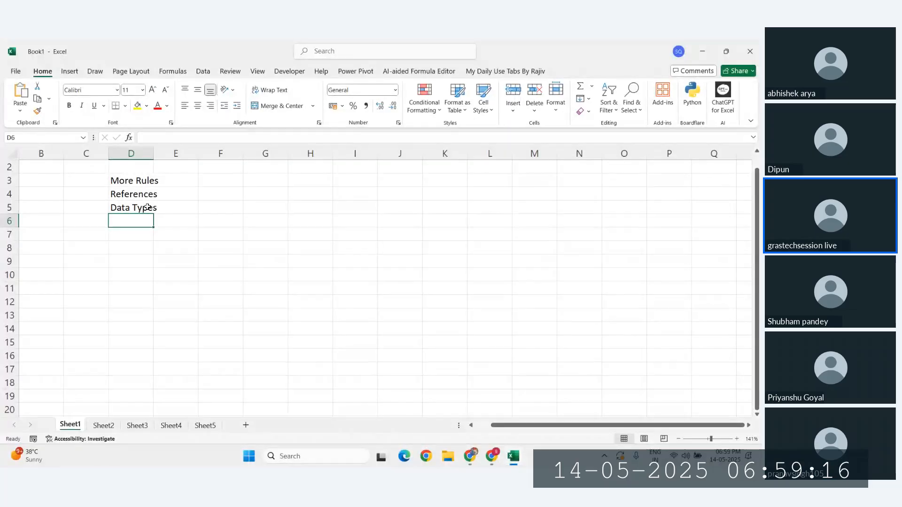
Step: Select empty cells across row 8 and try filtering, dismissing the can't-be-applied alert
left_click_drag(135, 180, 133, 208)
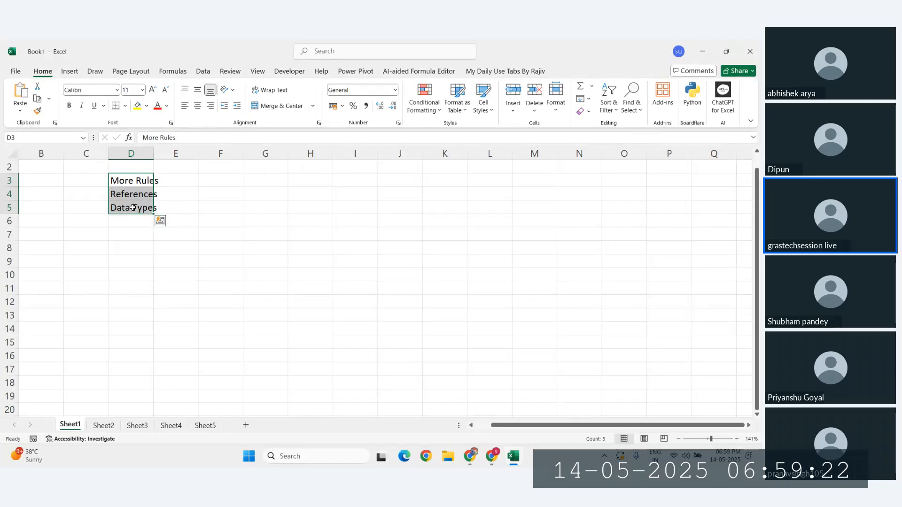
left_click(253, 236)
left_click(140, 239)
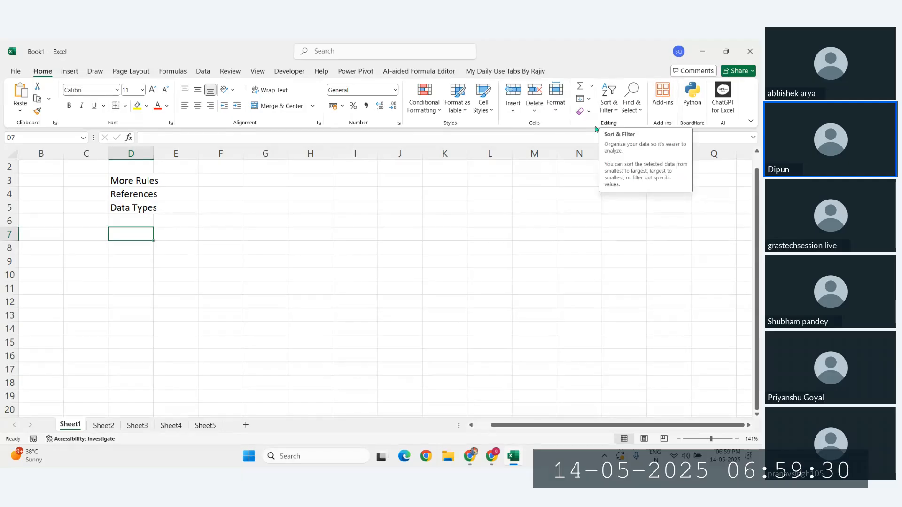
left_click(352, 246)
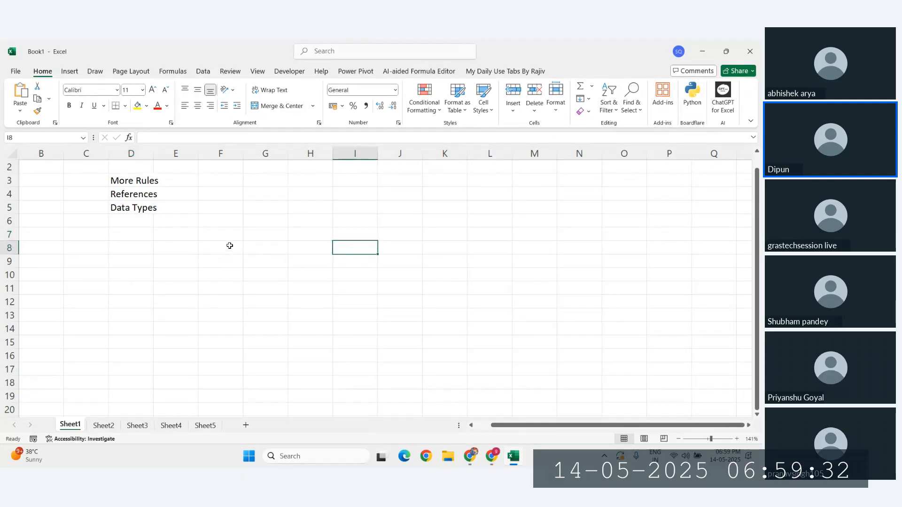
left_click_drag(229, 246, 394, 245)
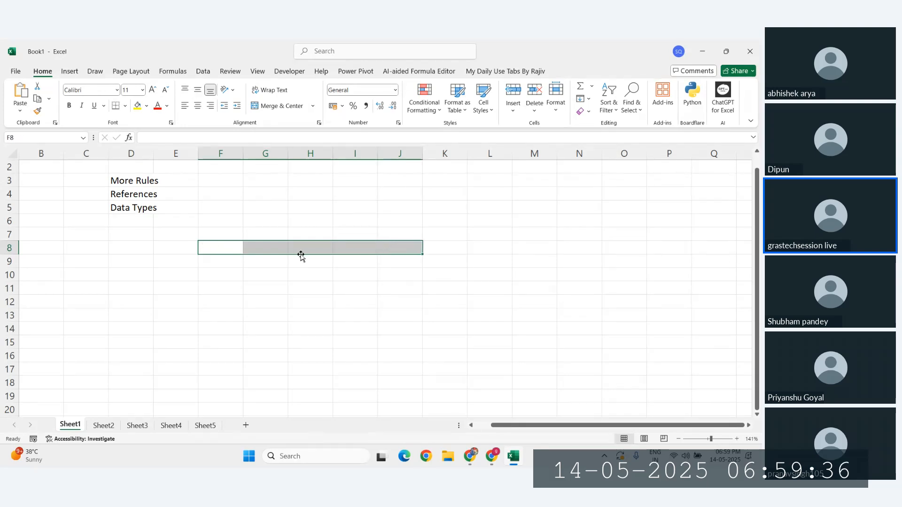
key("ctrl+shift+l")
left_click(383, 275)
Step: Type short placeholder headers into row 8 starting at F8
left_click(214, 250)
type("e")
key("Tab")
type("ter")
key("Tab")
type("t")
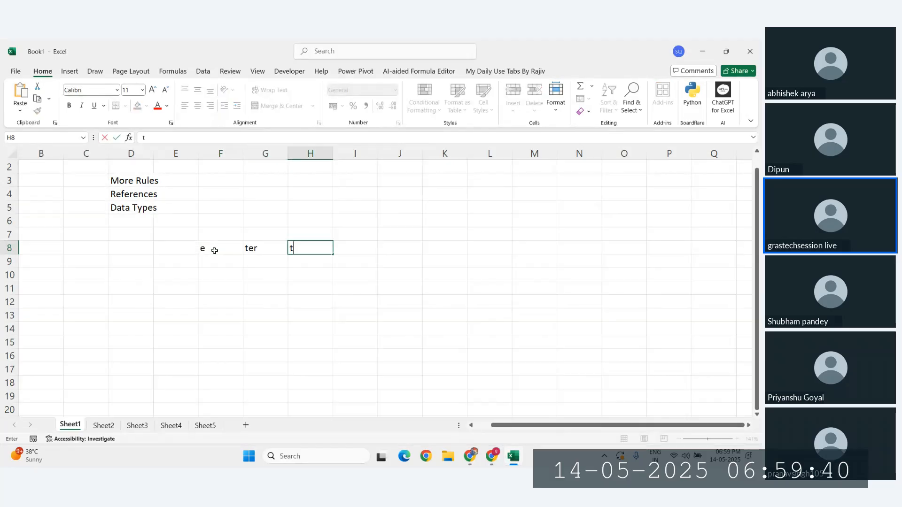
key("Tab")
type("ert")
key("Tab")
type("yt")
Step: Toggle filter arrows on and off for the F8:J8 header row
left_click_drag(214, 250, 395, 251)
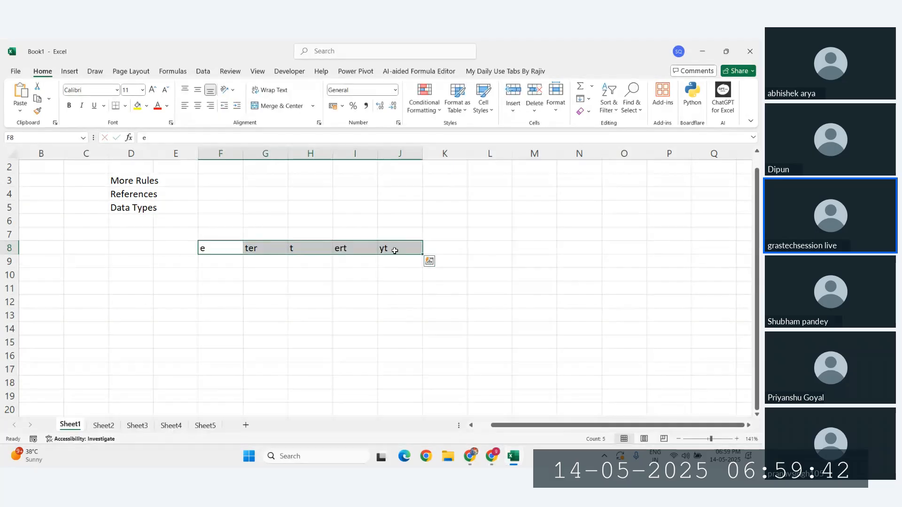
key("ctrl+shift+l")
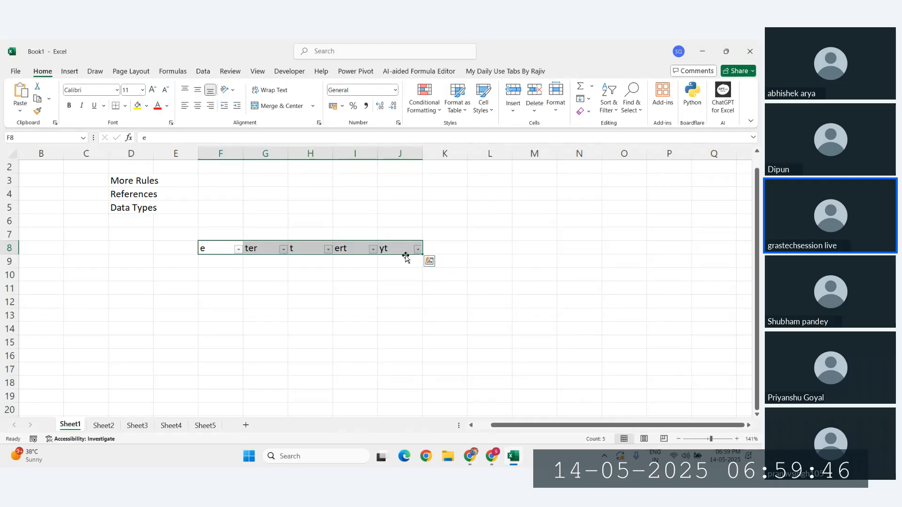
left_click(610, 109)
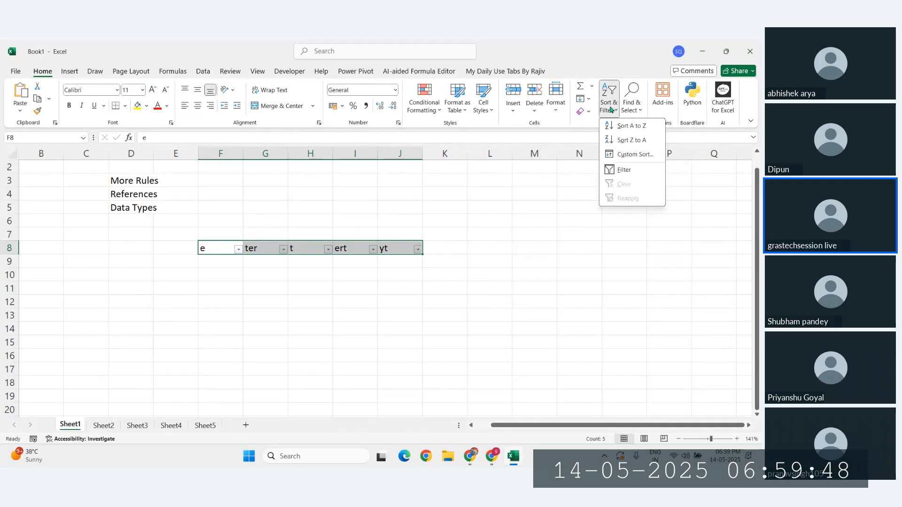
left_click(623, 170)
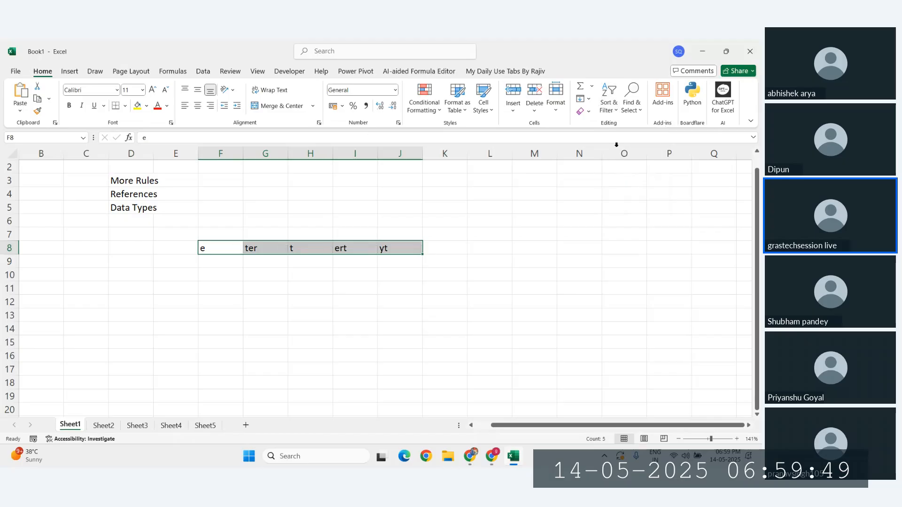
left_click(609, 108)
left_click(620, 170)
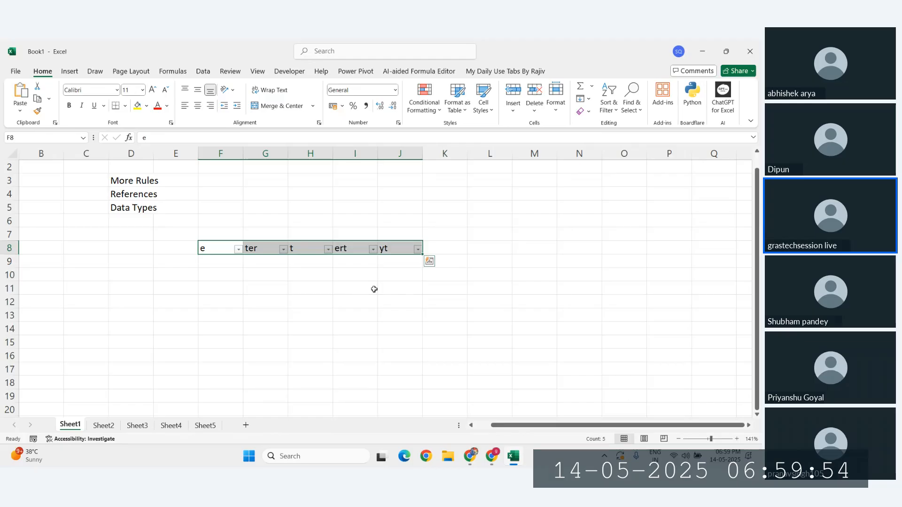
key("ctrl+shift+l")
Step: Clear the entries in E7:J9 and switch to the online meeting browser window
key("ctrl+q")
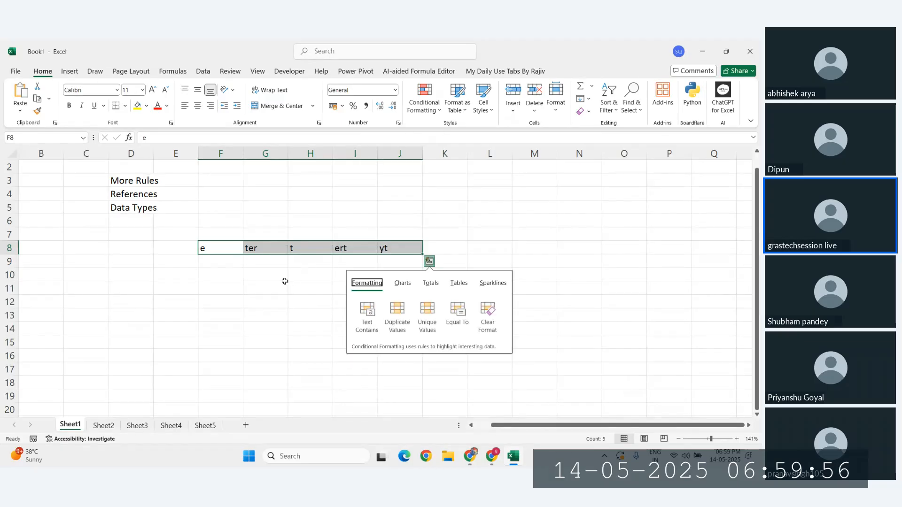
left_click(221, 284)
left_click_drag(175, 234, 413, 258)
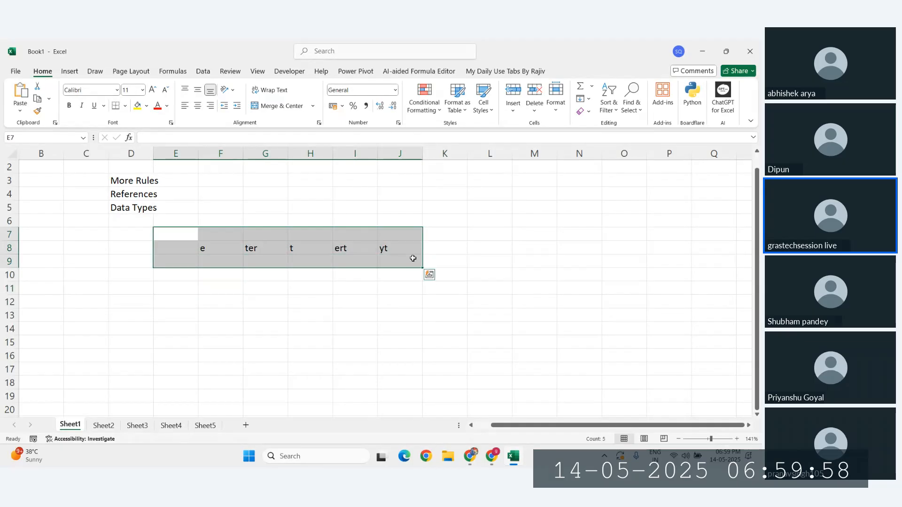
key("Delete")
left_click(492, 457)
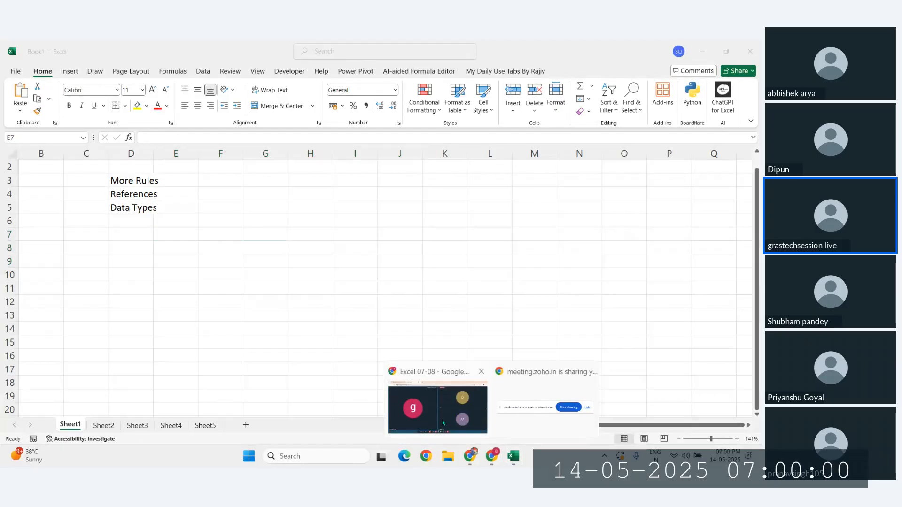
left_click(443, 423)
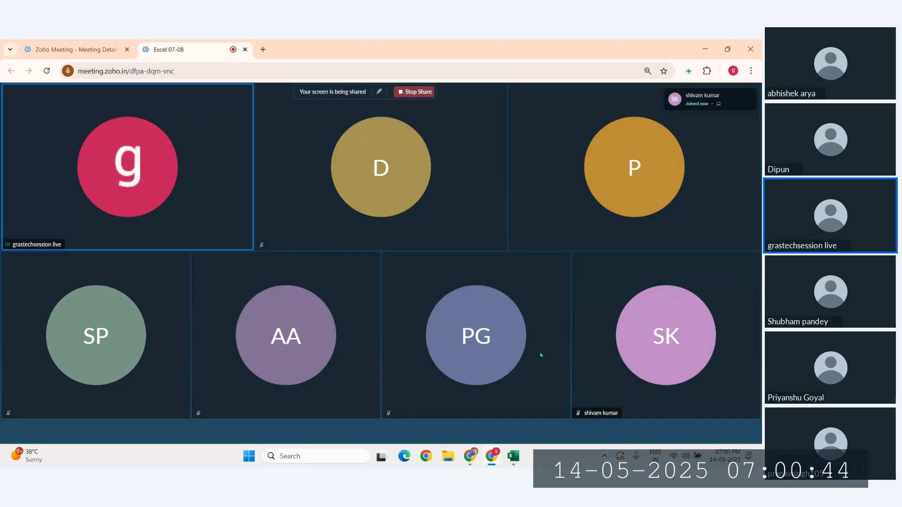
mouse_move(437, 327)
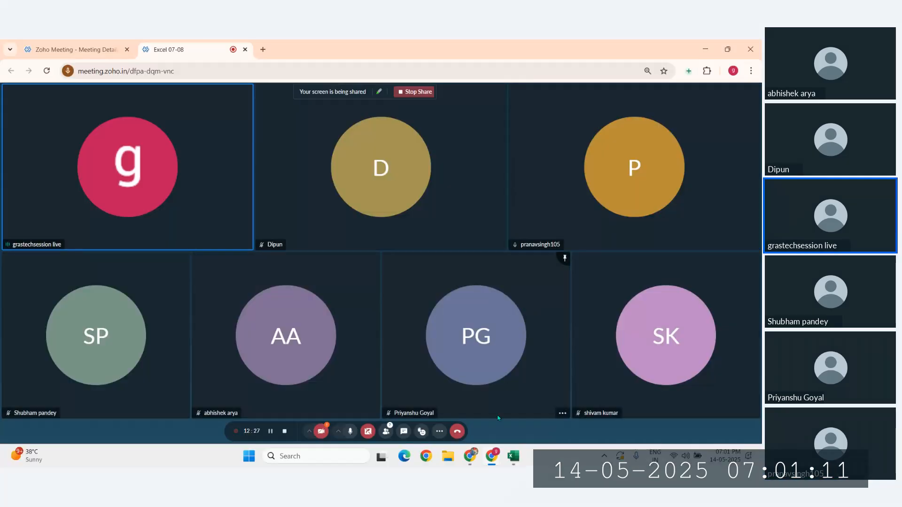
Step: Read the latest message in the WhatsApp class group, then return to Excel's Book1
left_click(470, 456)
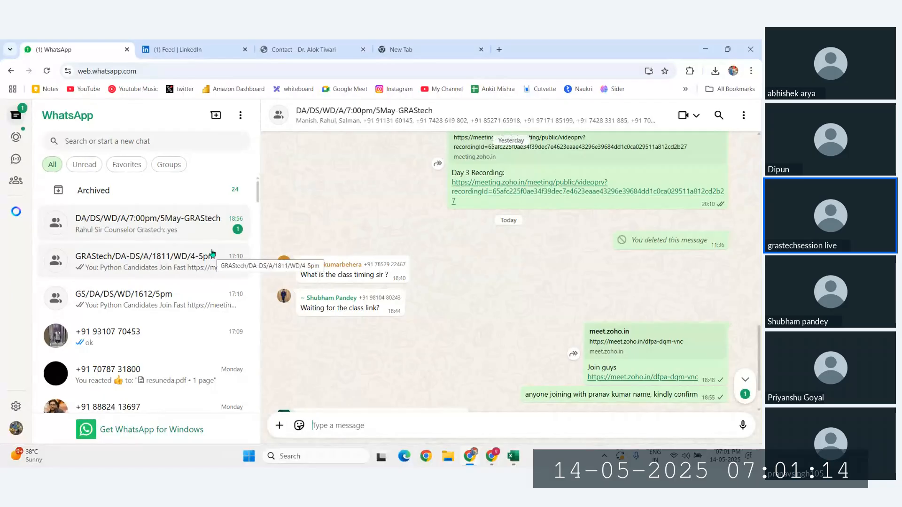
scroll(409, 303, "down", 2)
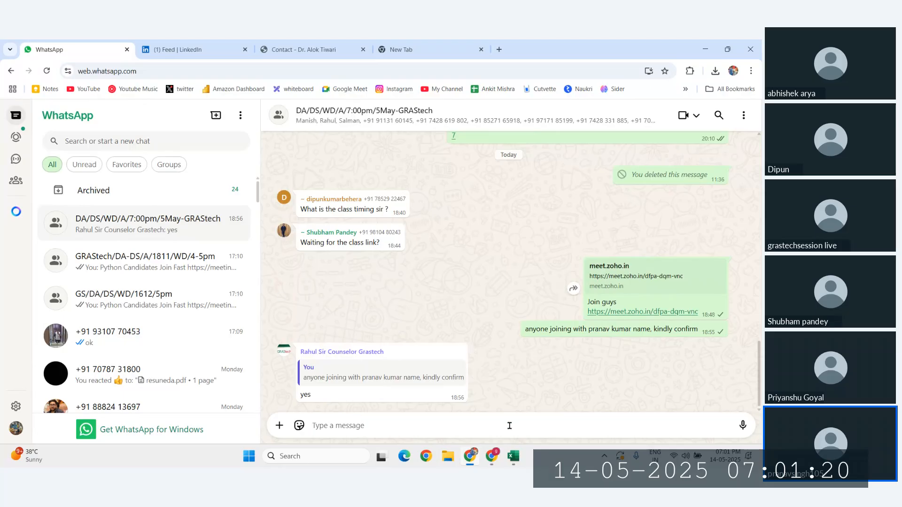
left_click(513, 456)
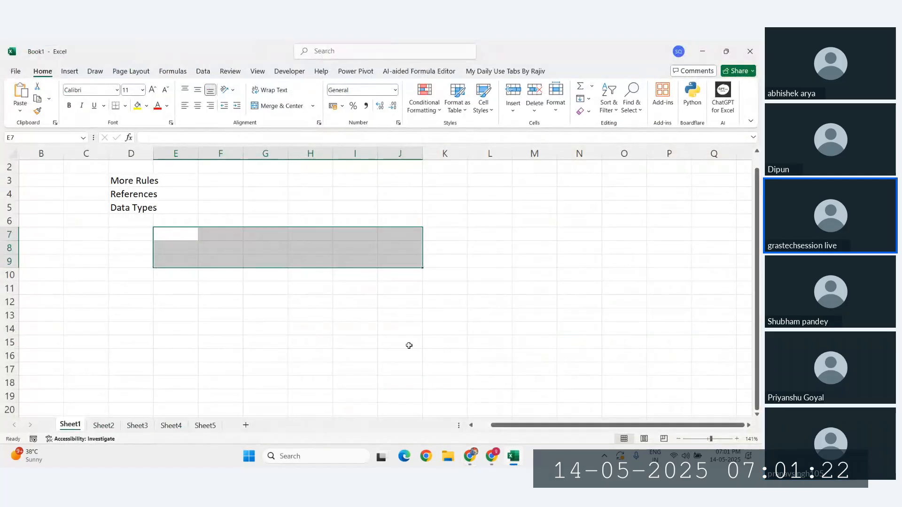
Step: Widen column D slightly to fit the headings, then minimise the Excel window
left_click(213, 295)
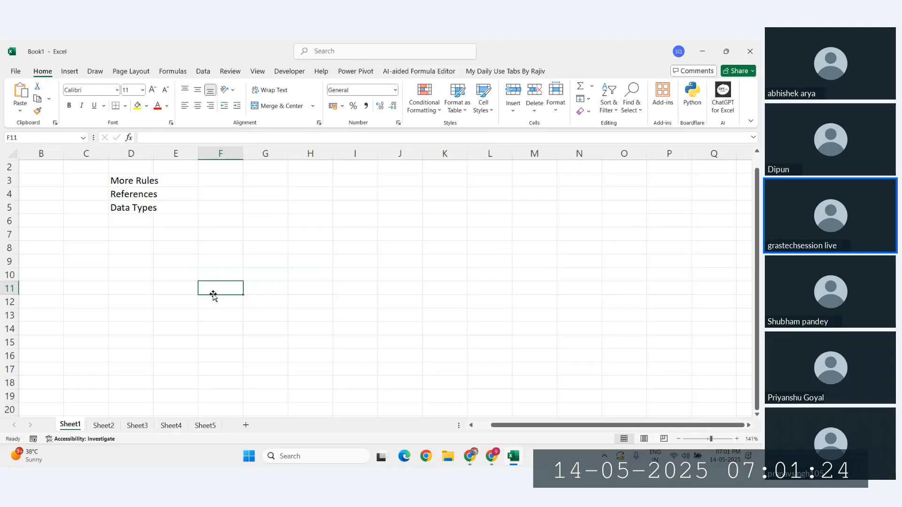
left_click(150, 260)
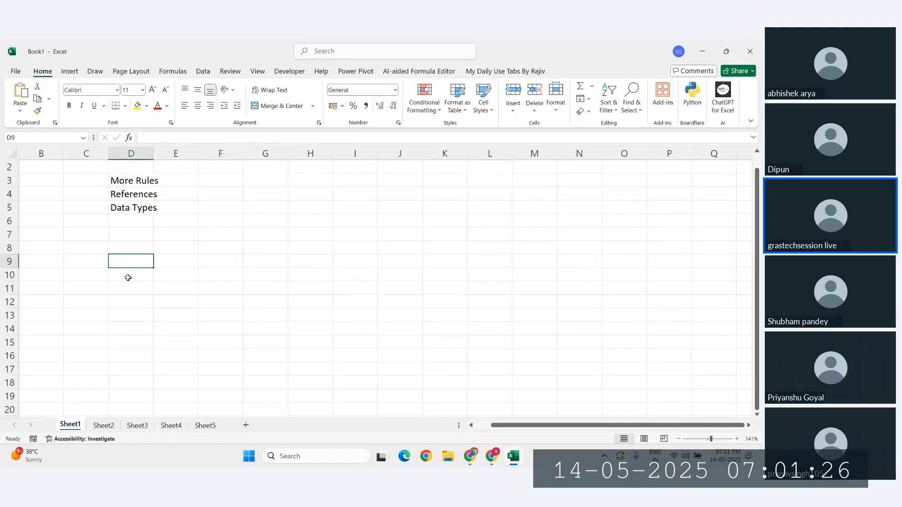
mouse_move(125, 263)
left_mouse_down()
mouse_move(155, 264)
mouse_move(125, 258)
left_mouse_up()
left_click_drag(154, 154, 157, 153)
left_click(424, 104)
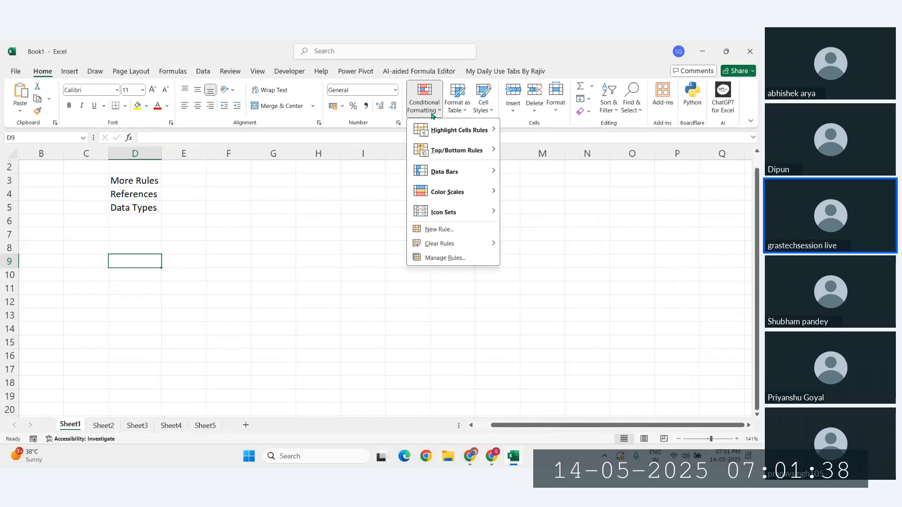
mouse_move(458, 131)
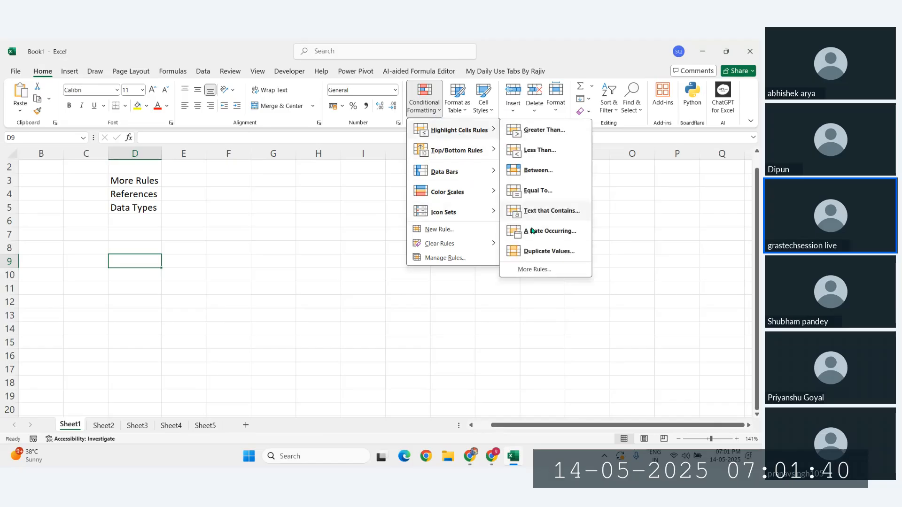
left_click(355, 273)
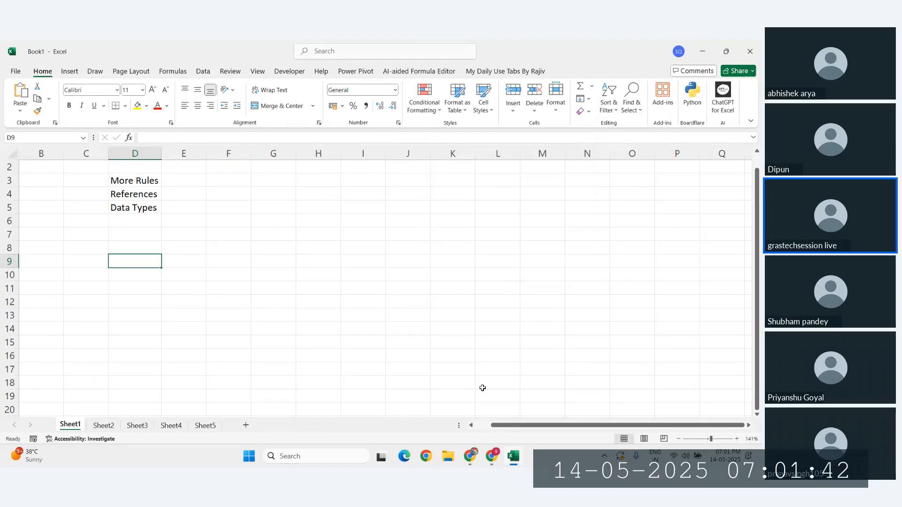
left_click(702, 51)
Step: Download the Sample - Superstore.xlsx attachment from the chat
scroll(492, 314, "up", 3)
scroll(492, 314, "down", 3)
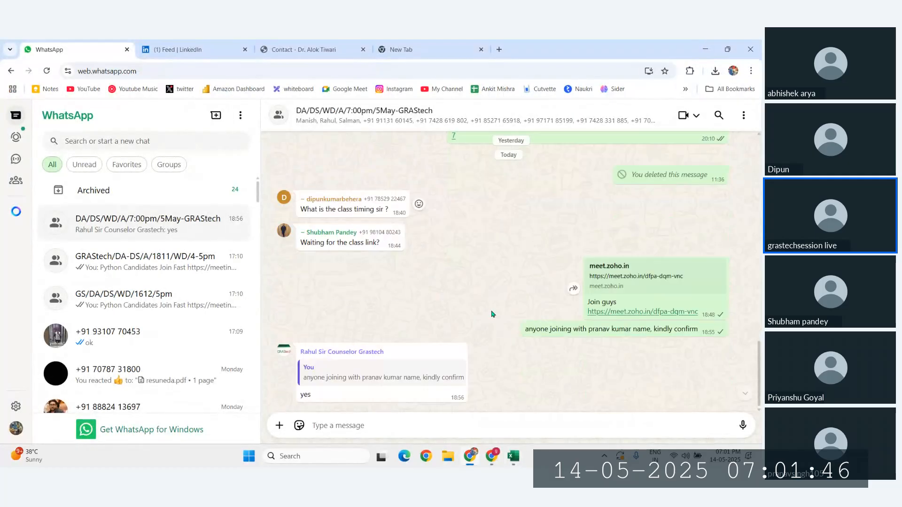
scroll(492, 314, "up", 3)
scroll(492, 314, "up", 2)
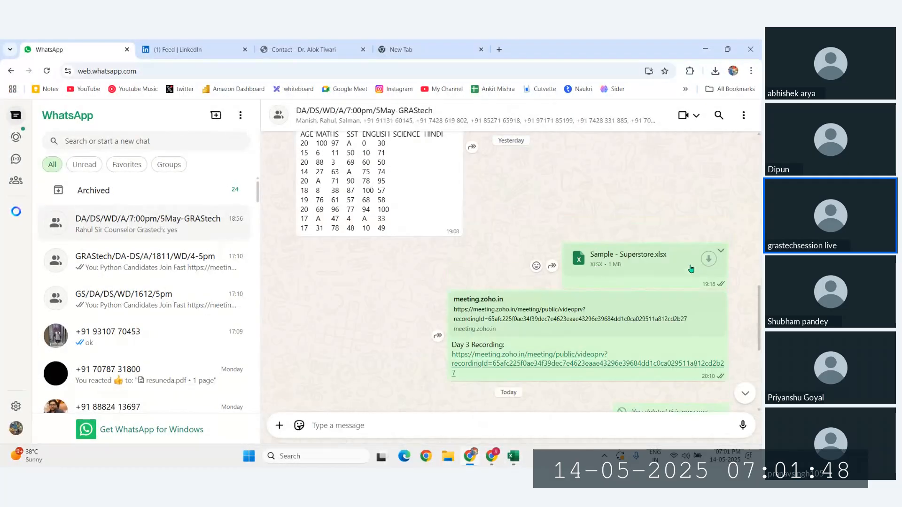
left_click(687, 267)
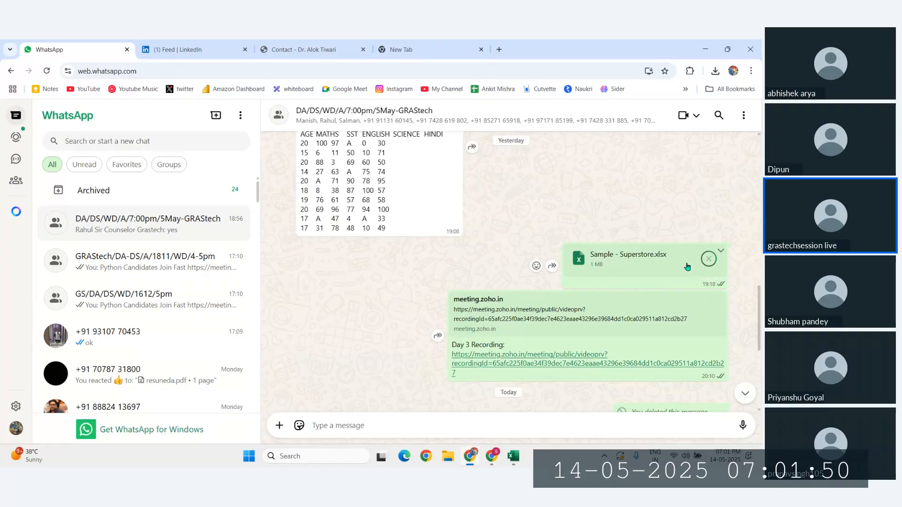
Step: Forward Sample - Superstore.xlsx to the DA/DS/WD/A/7:00pm/5May-GRAStech group chat
left_click(552, 266)
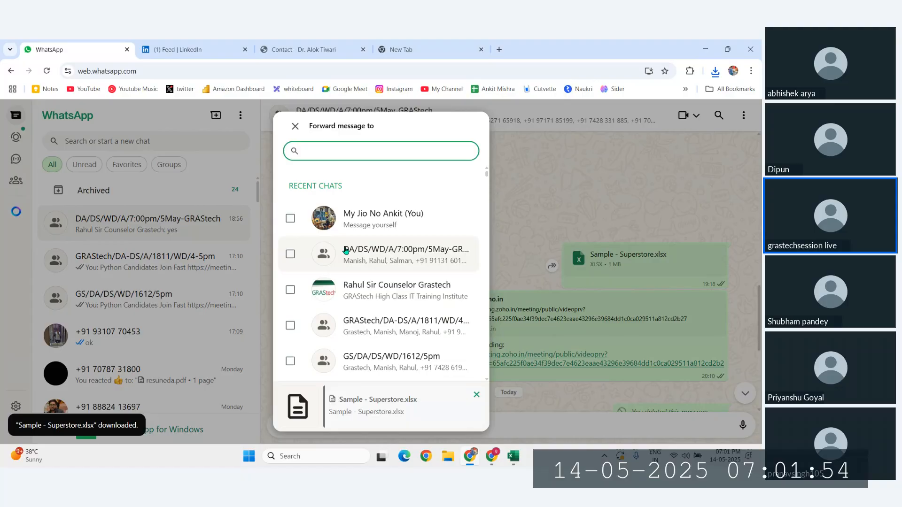
left_click(291, 255)
left_click(473, 416)
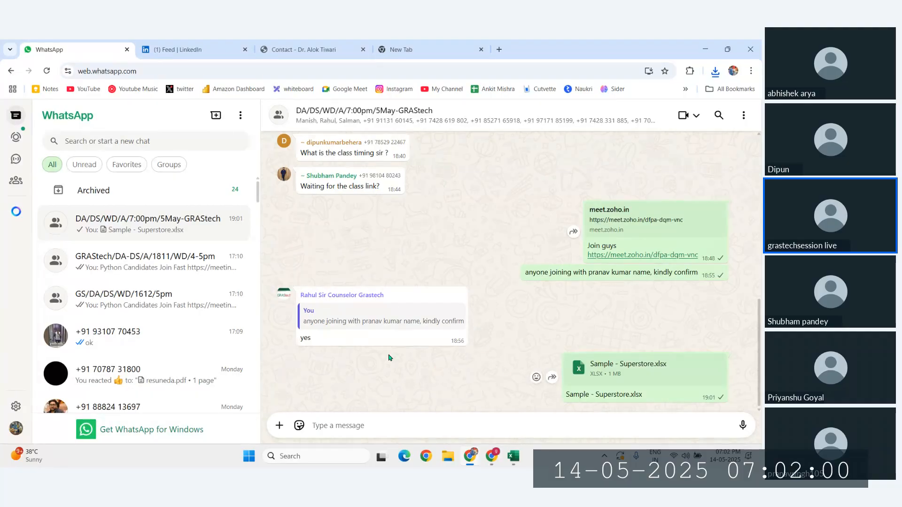
Step: Open Sample - Superstore (1) from the Downloads folder and enable editing
key("alt+Tab")
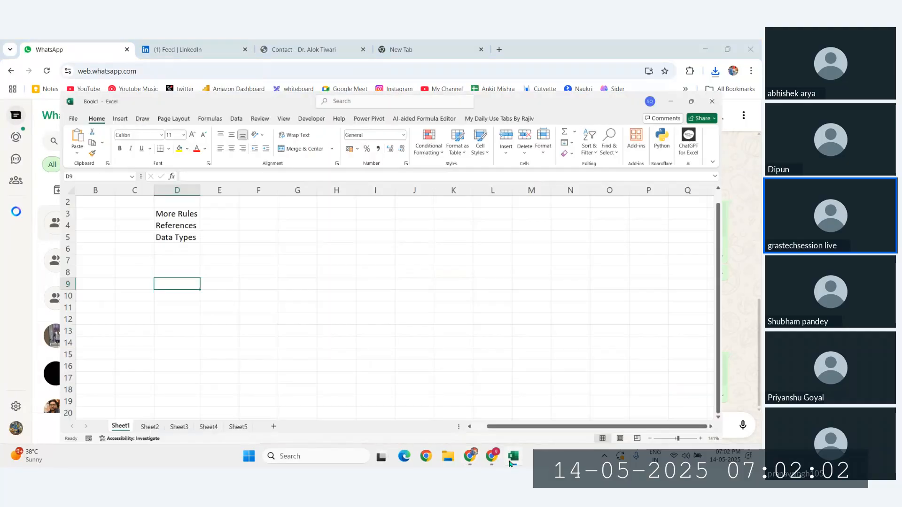
left_click(454, 458)
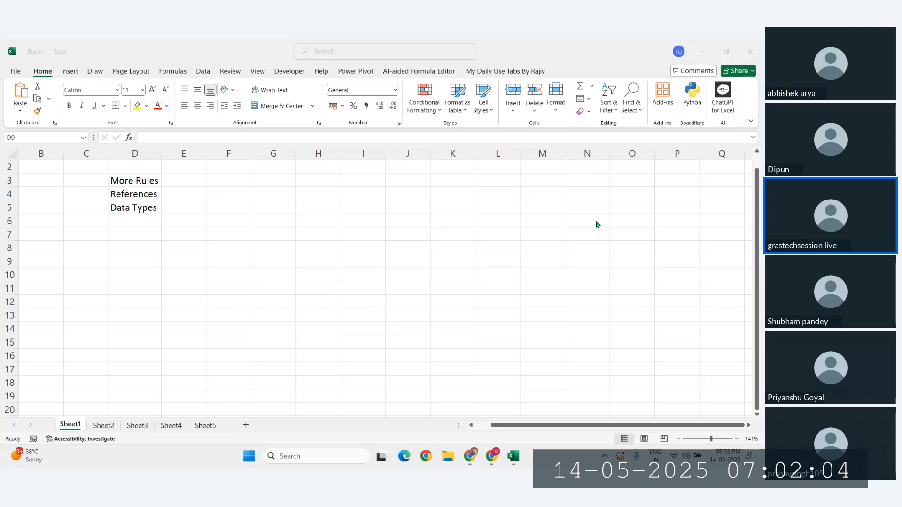
left_click(44, 182)
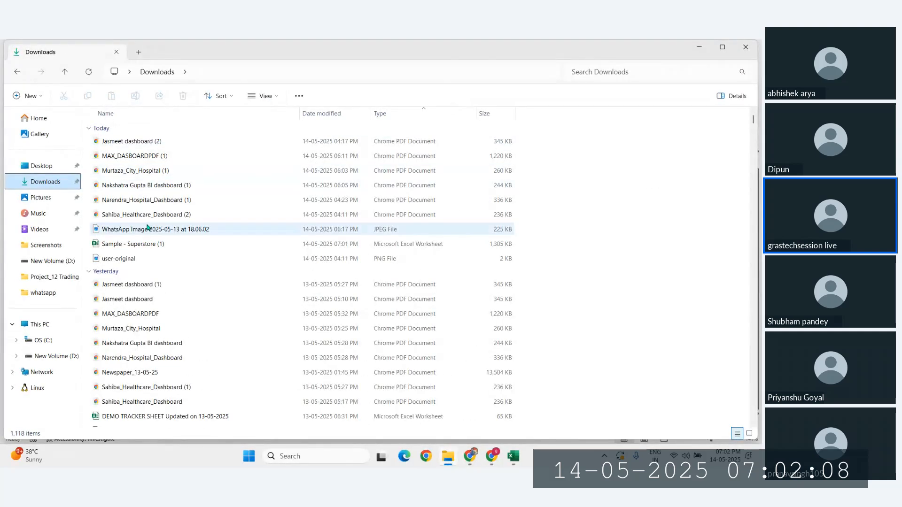
left_click(139, 245)
double_click(139, 245)
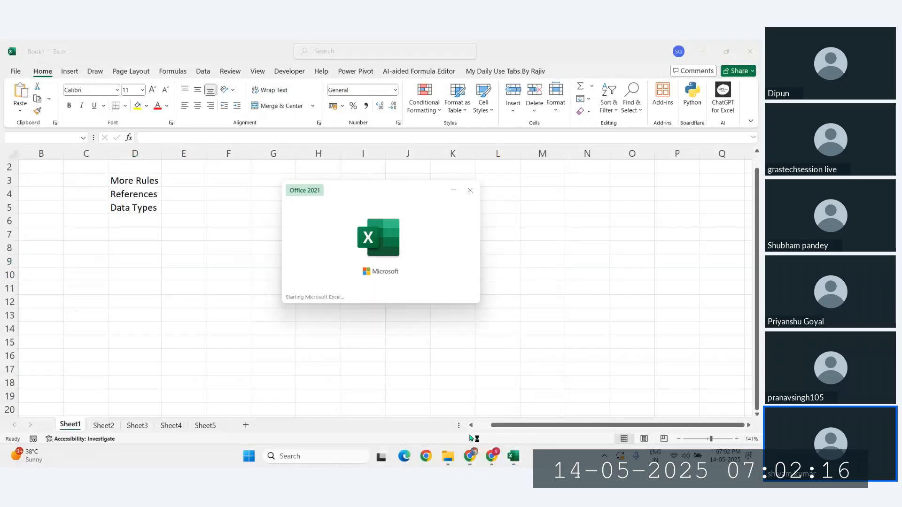
left_click(448, 454)
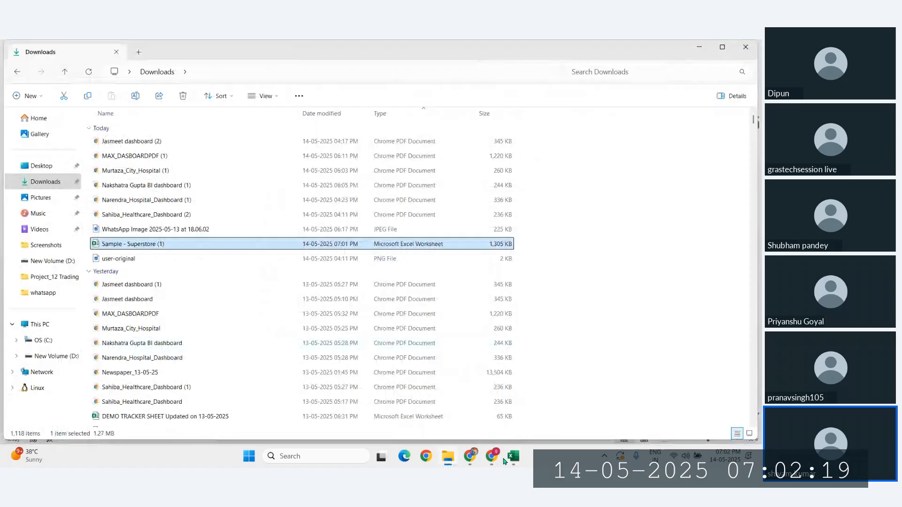
left_click(747, 53)
left_click(400, 86)
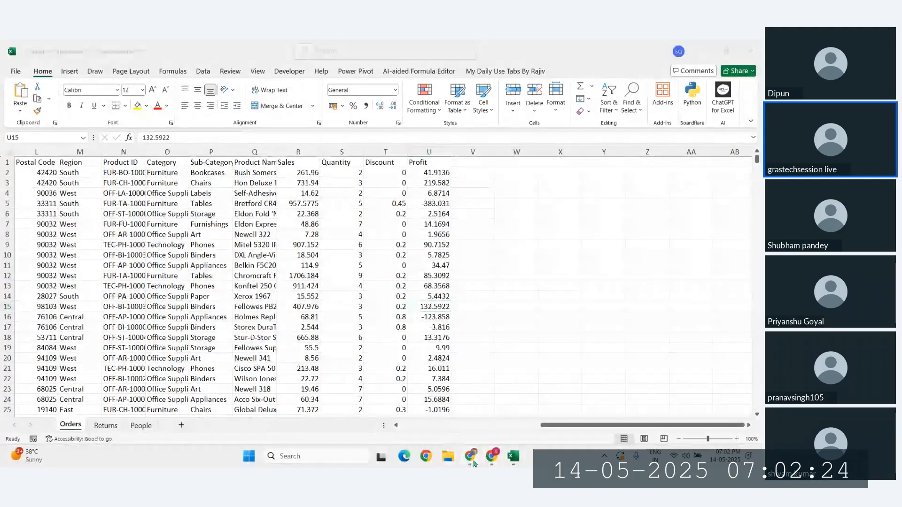
Step: Bring the Zoho Meeting window to the front, then call up the open Excel windows
left_click(471, 456)
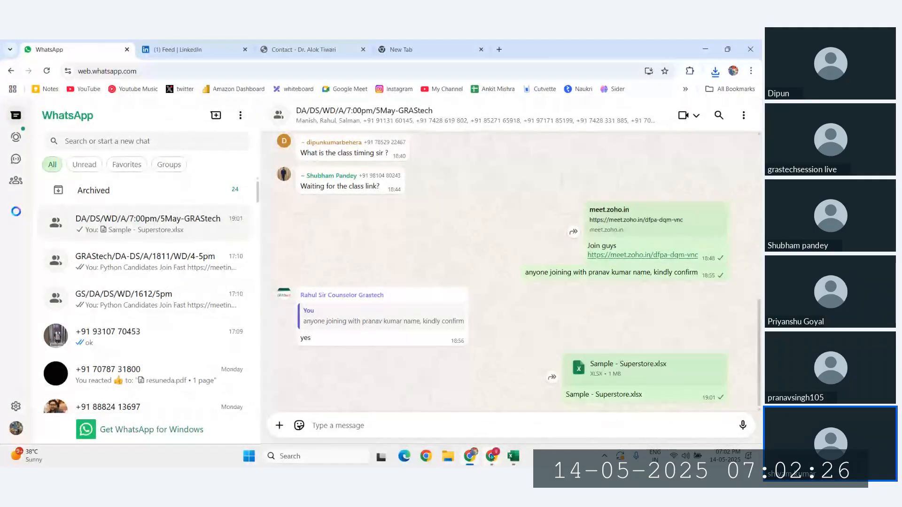
mouse_move(491, 457)
left_click(437, 400)
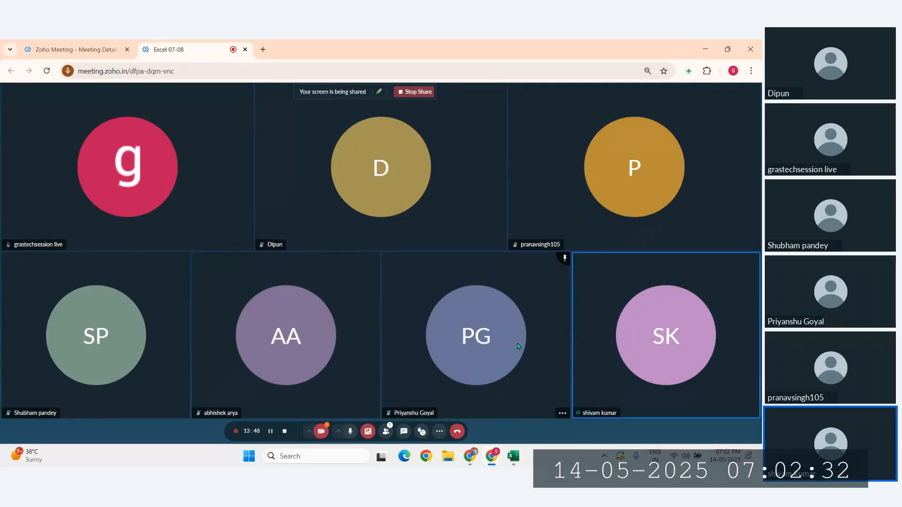
left_click(514, 456)
Step: Switch to Sample - Superstore (1), click into the Orders data at F9, and select it all with Ctrl+A
left_click(533, 422)
scroll(205, 279, "left", 6)
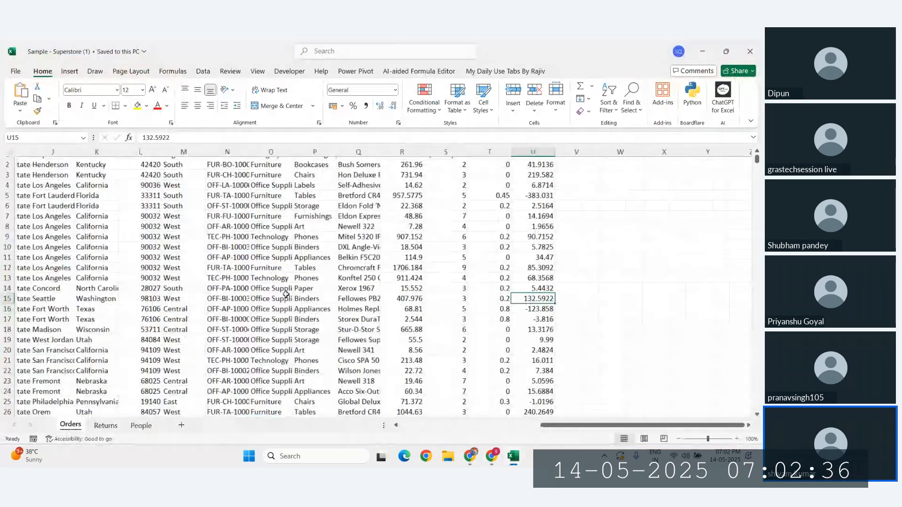
scroll(206, 280, "left", 2)
left_click(675, 257)
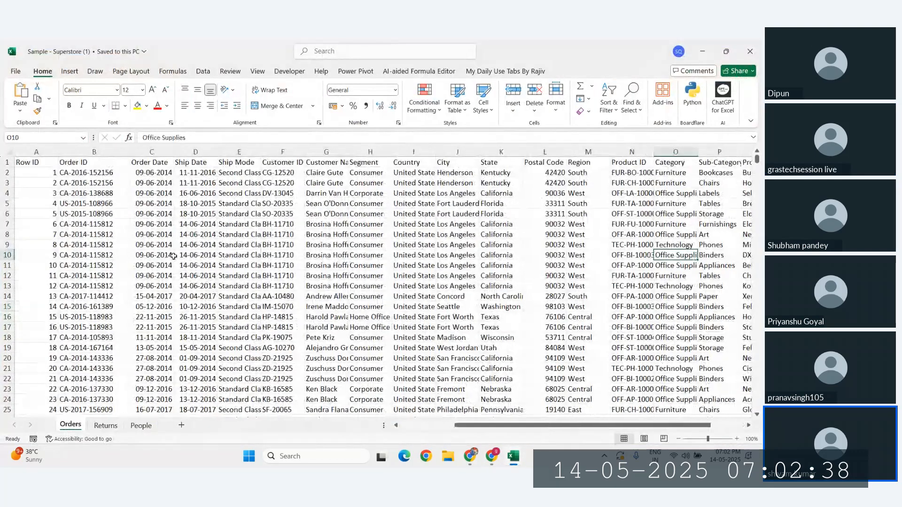
left_click(214, 216)
left_click(296, 217)
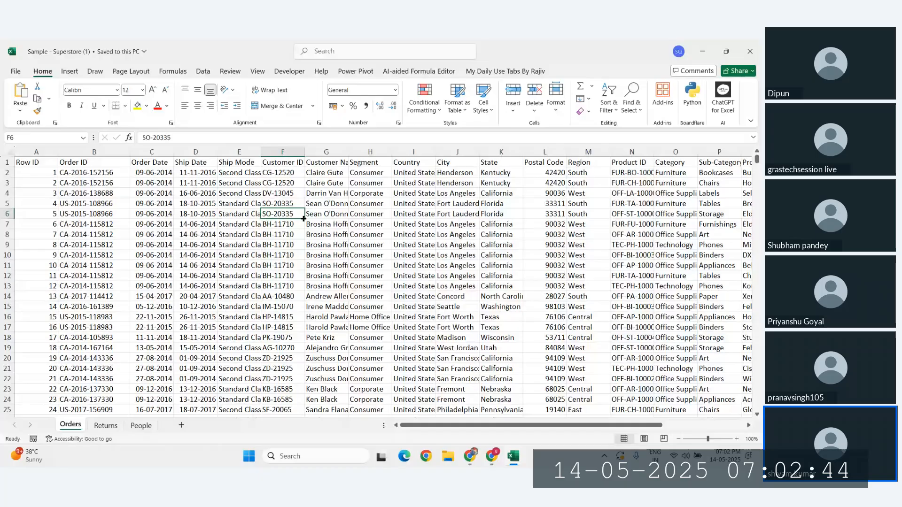
left_click(331, 239)
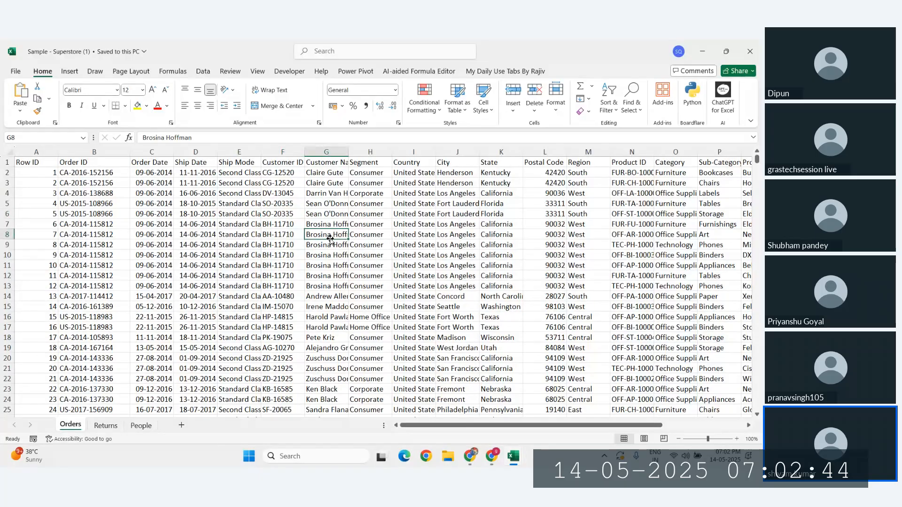
left_click(260, 247)
left_click(335, 274)
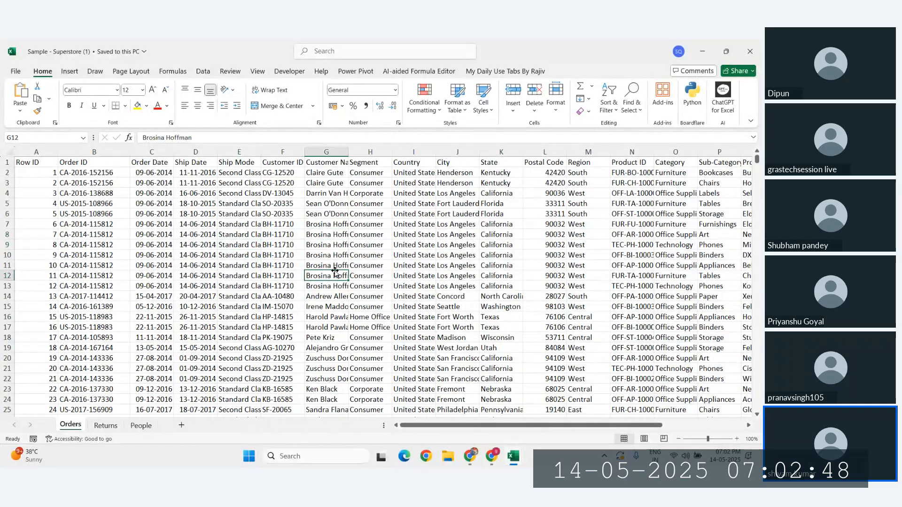
left_click(282, 244)
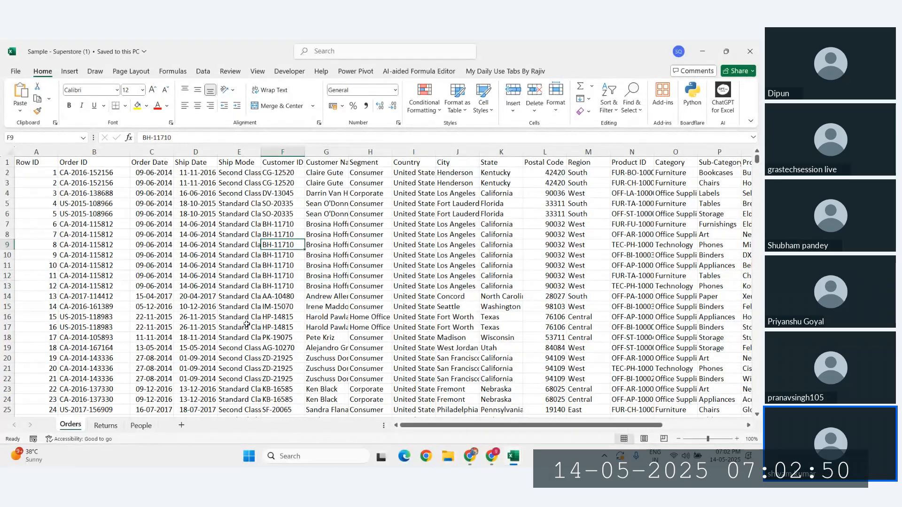
key("ctrl+a")
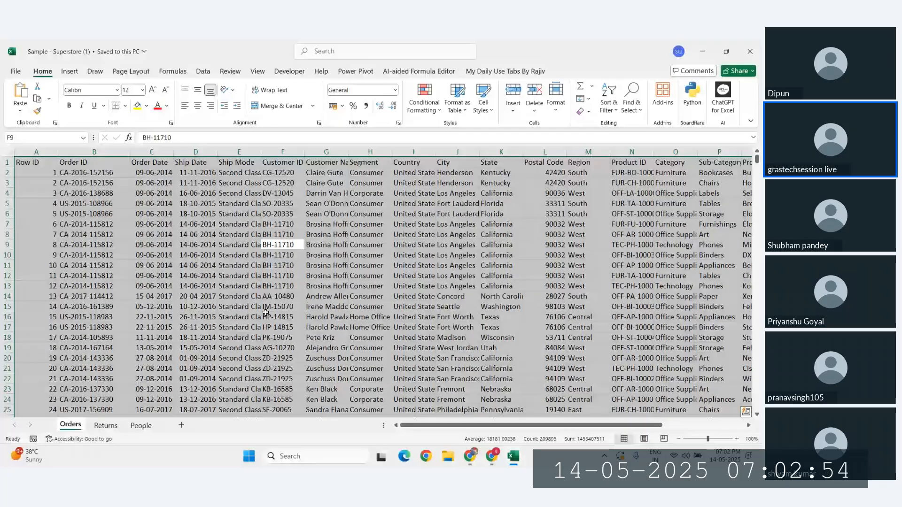
Step: Convert the Orders range into a table and rename it from Table1 to sales
key("ctrl+t")
key("Return")
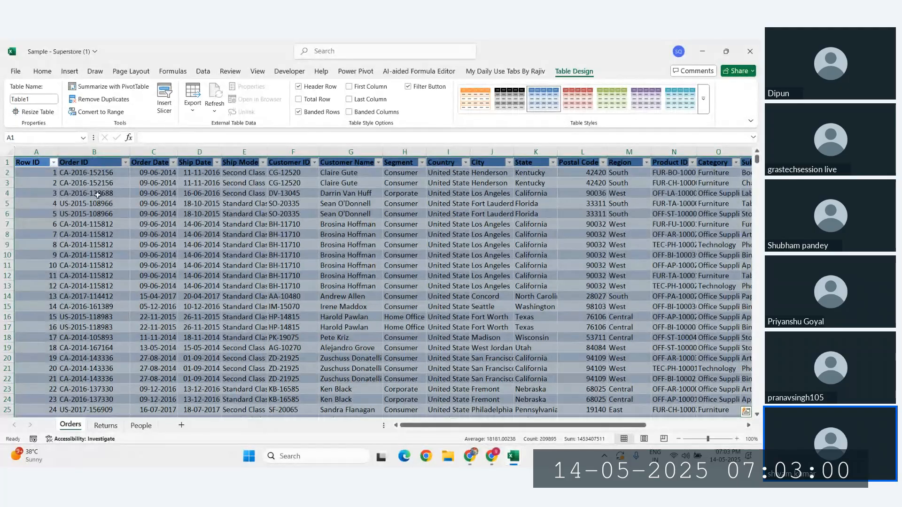
left_click(35, 99)
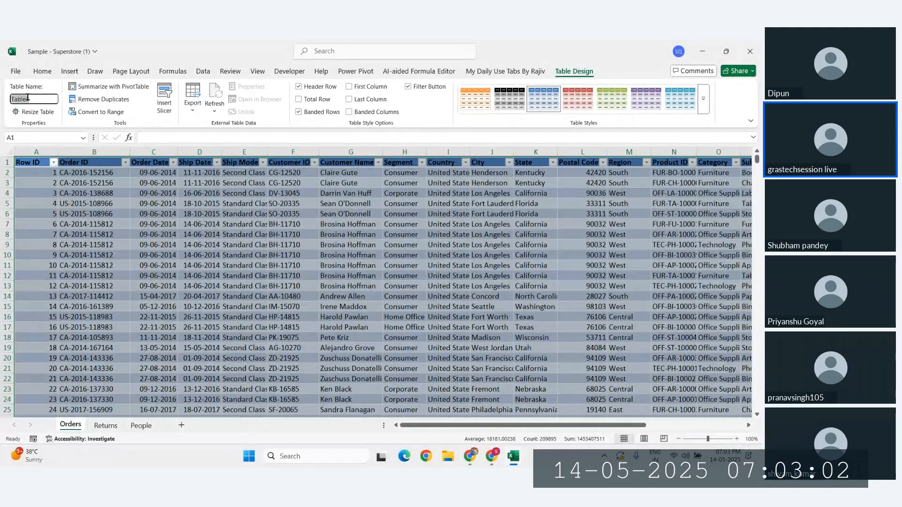
double_click(35, 98)
type("sa")
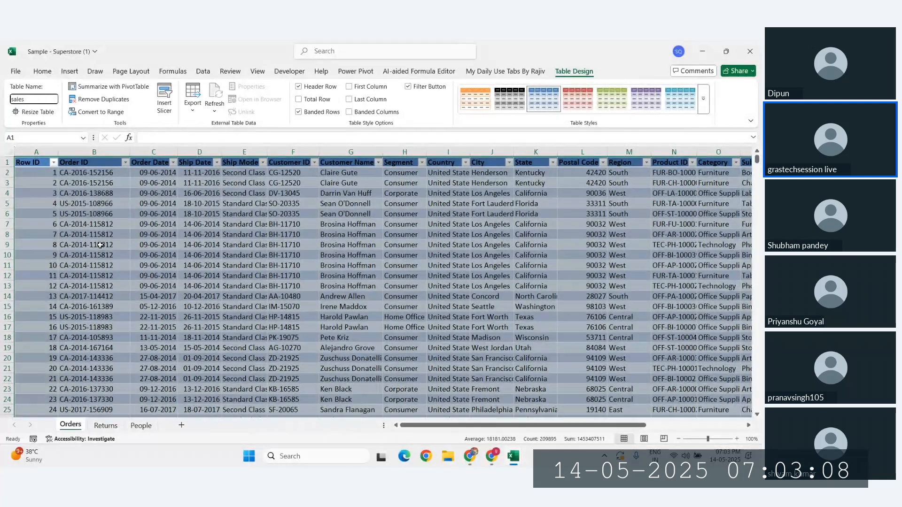
key("Return")
left_click(204, 305)
Step: Add a new sheet and enter =sales in C3 so the Orders table spills, then select the spilled data
left_click(182, 425)
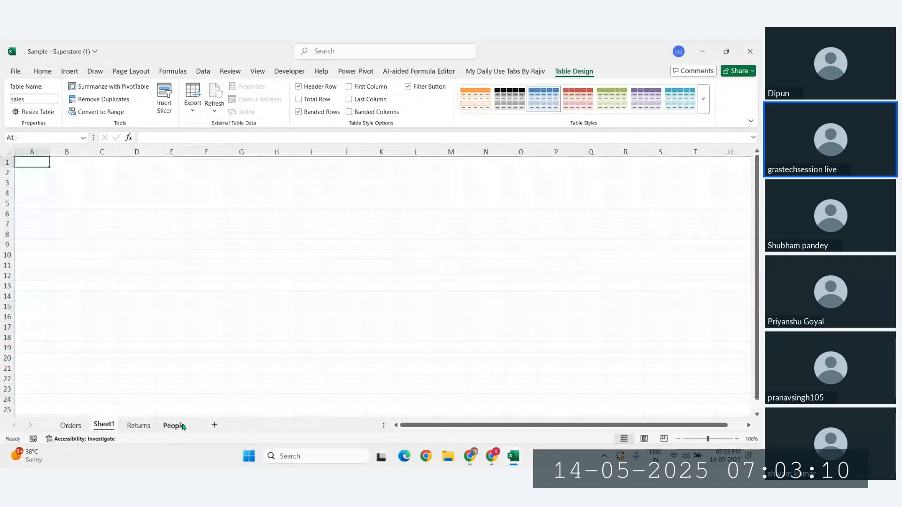
left_click(104, 184)
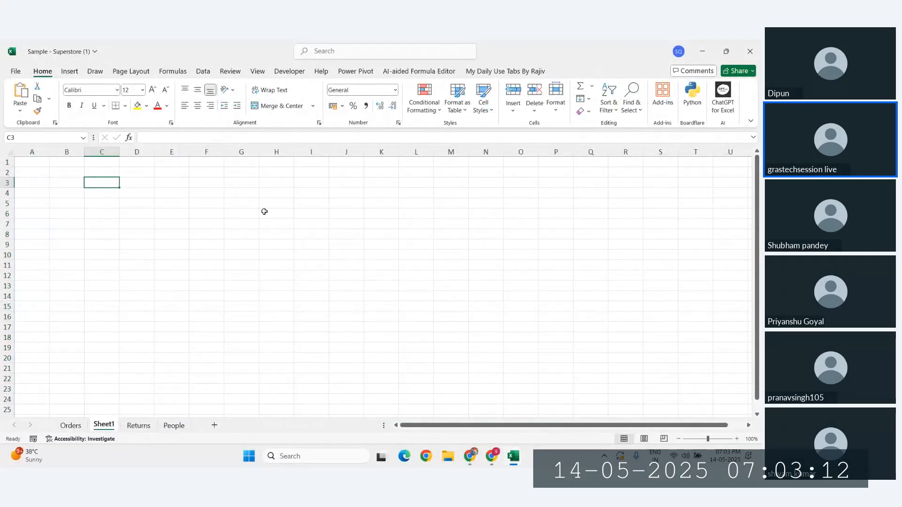
type("=sal")
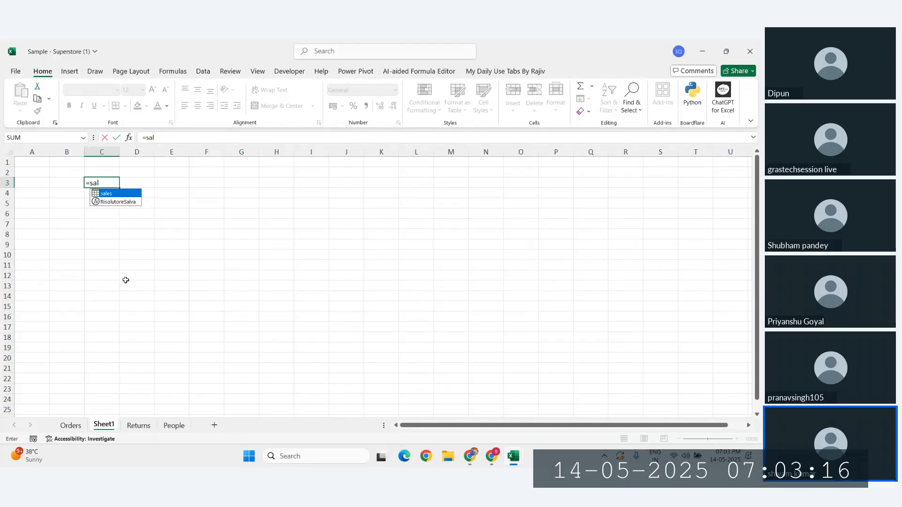
key("Tab")
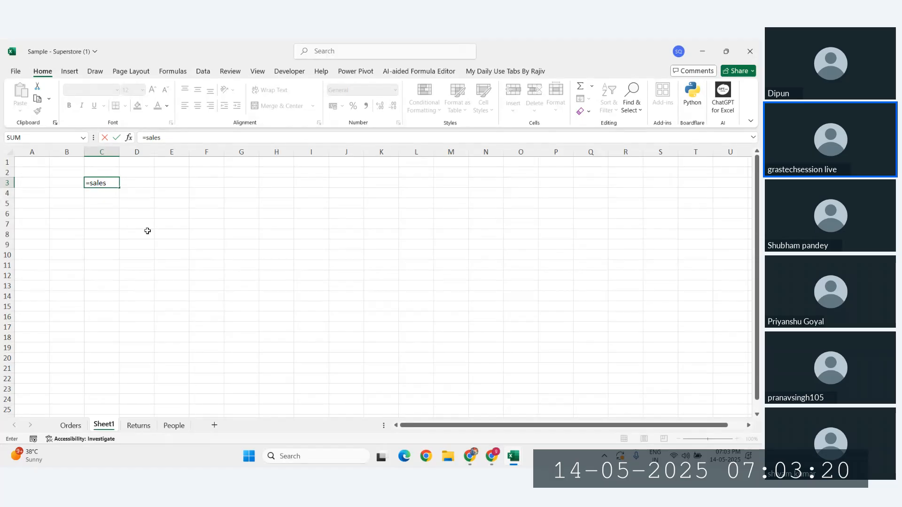
key("Return")
left_click_drag(123, 194, 392, 306)
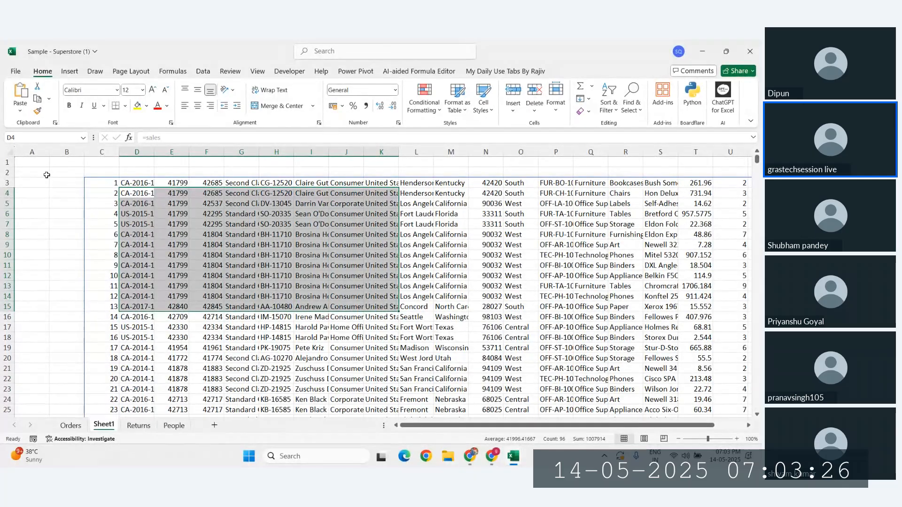
left_click_drag(54, 174, 238, 284)
left_click(470, 456)
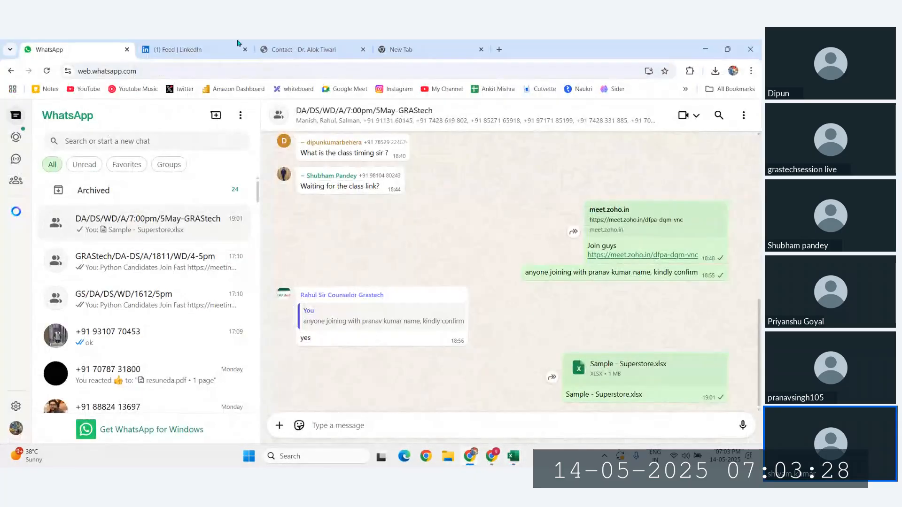
Step: Bring the Zoho Meeting window forward and stop sharing the screen
mouse_move(492, 456)
left_click(426, 397)
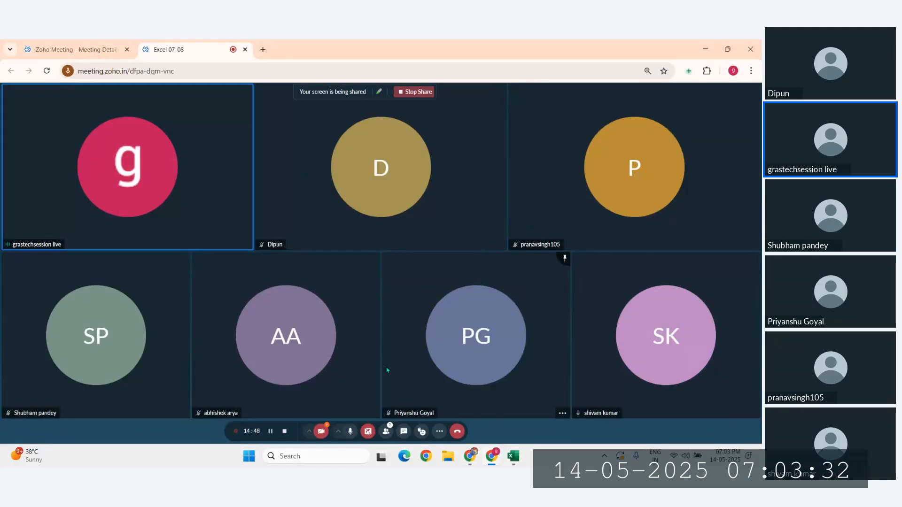
left_click(368, 431)
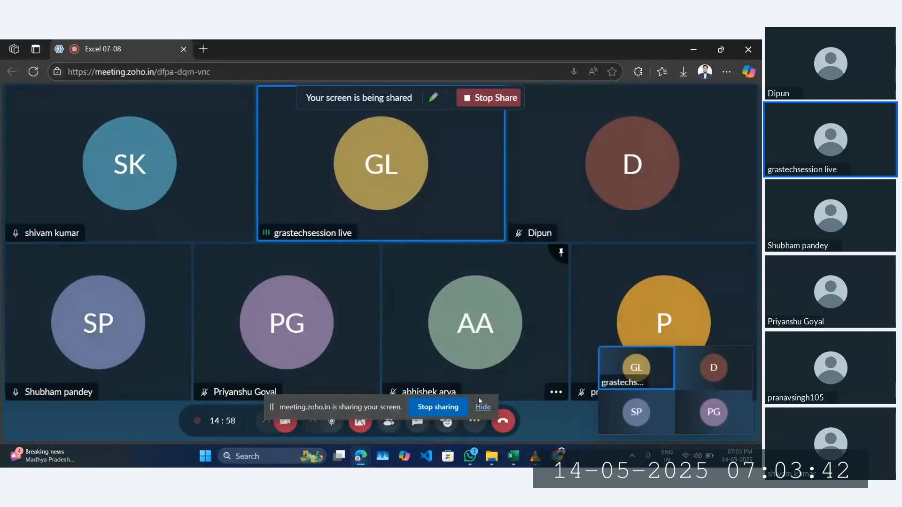
Step: In the Superstore workbook, enter =SALES_TABLE in Sheet1 cell A1, which returns #VALUE!
left_click(513, 457)
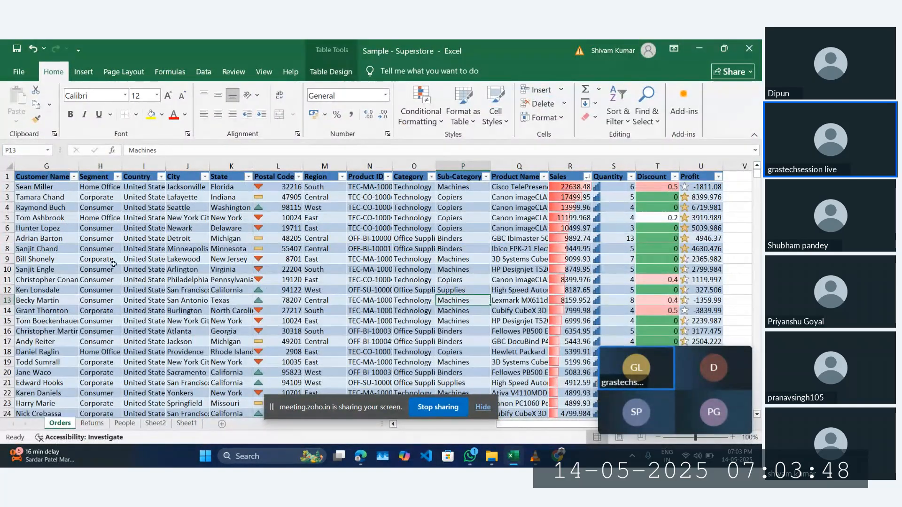
left_click(186, 423)
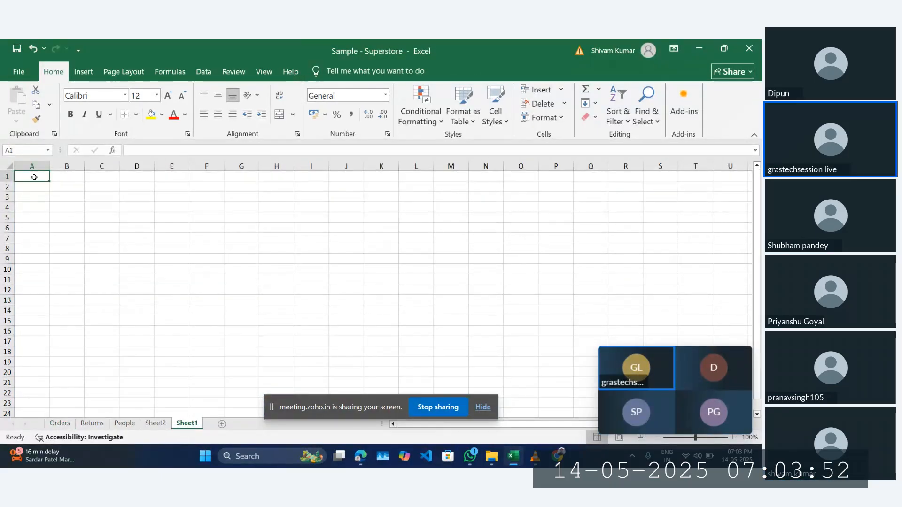
type("=sal")
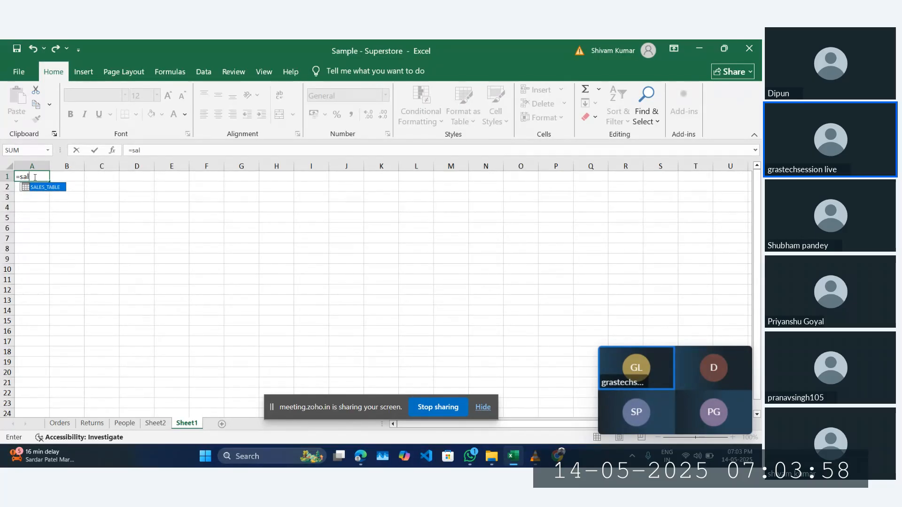
key("Tab")
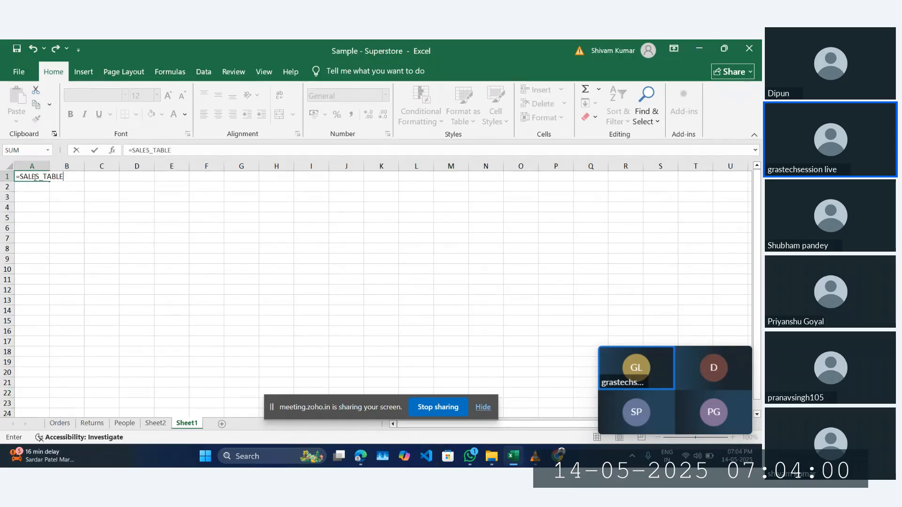
key("Return")
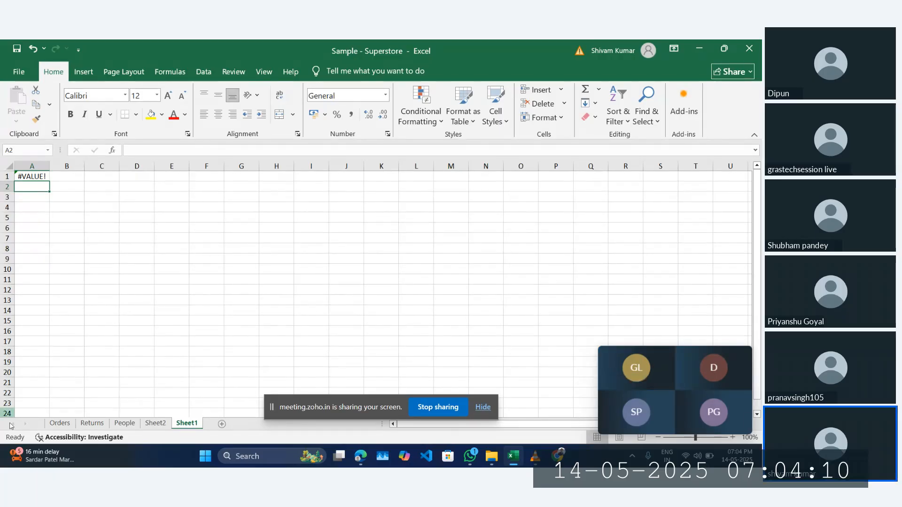
Step: On the Orders sheet, select a cell in the table and view Table Design showing SALES_TABLE
left_click(57, 424)
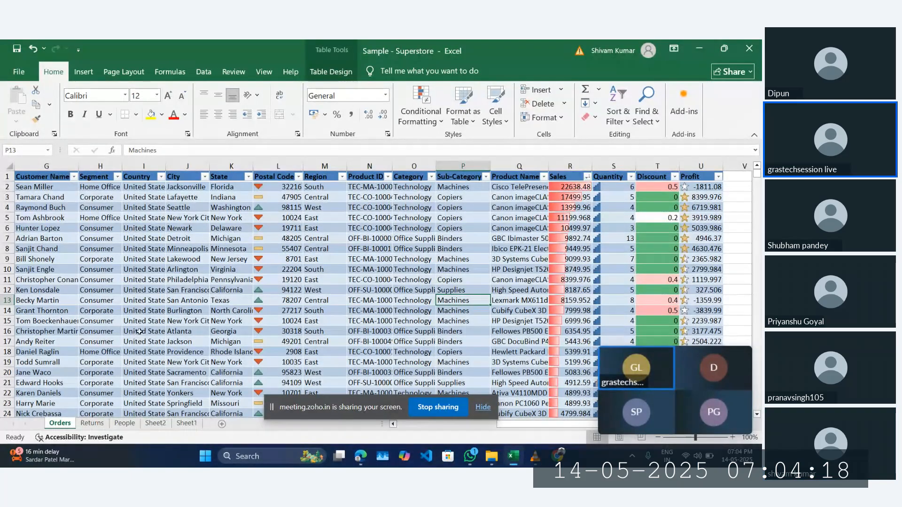
left_click(202, 292)
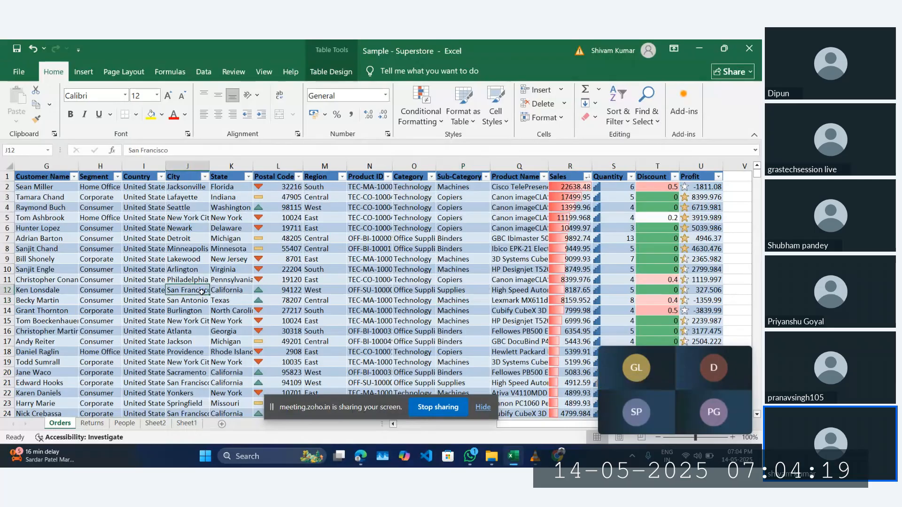
left_click(174, 279)
left_click(161, 270)
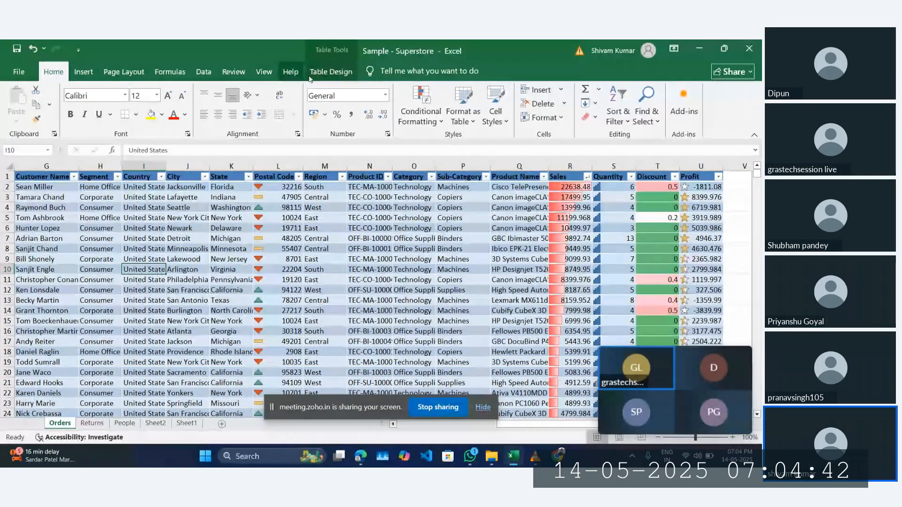
left_click(331, 75)
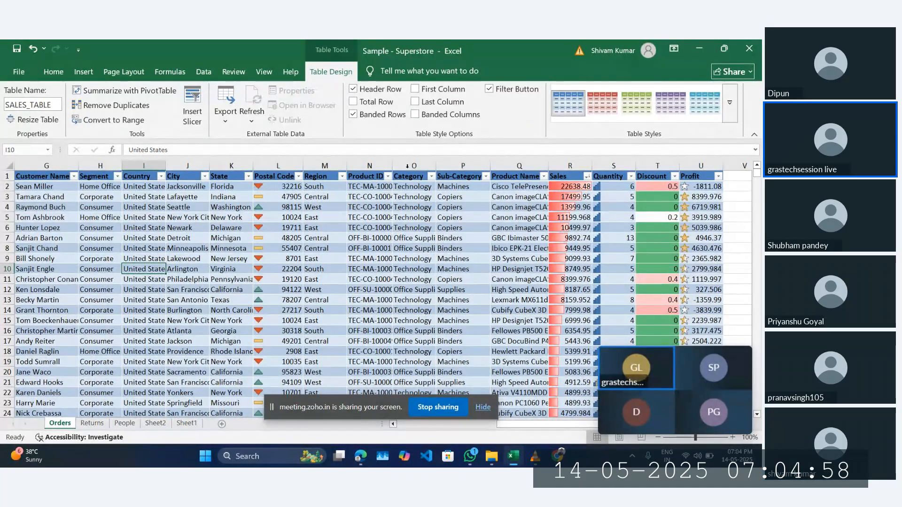
Step: Re-enter =SALES_TABLE in Sheet1 cell A1 using the AutoComplete suggestion
left_click(187, 423)
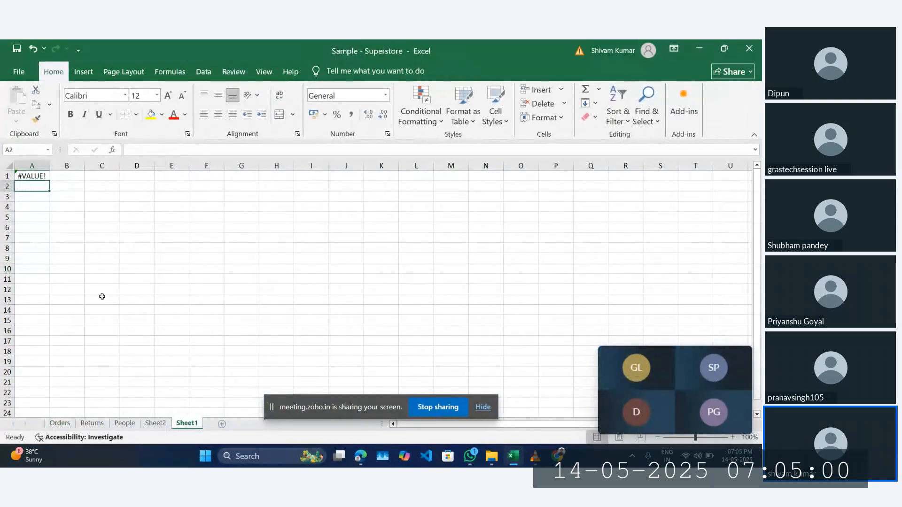
left_click(43, 176)
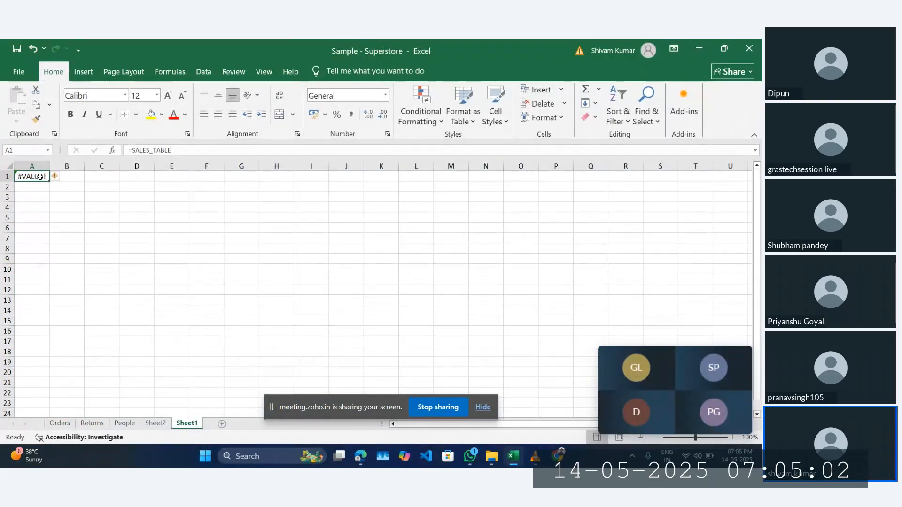
key("BackSpace")
type("=")
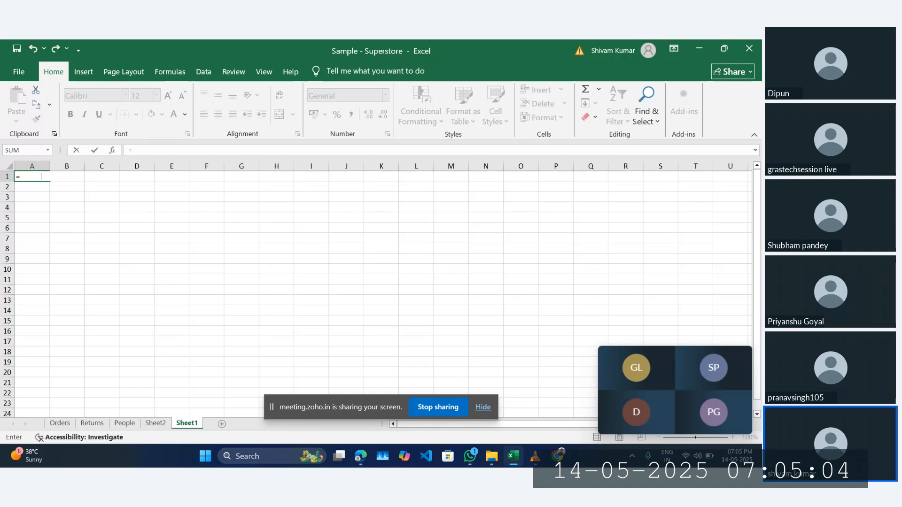
type("sa")
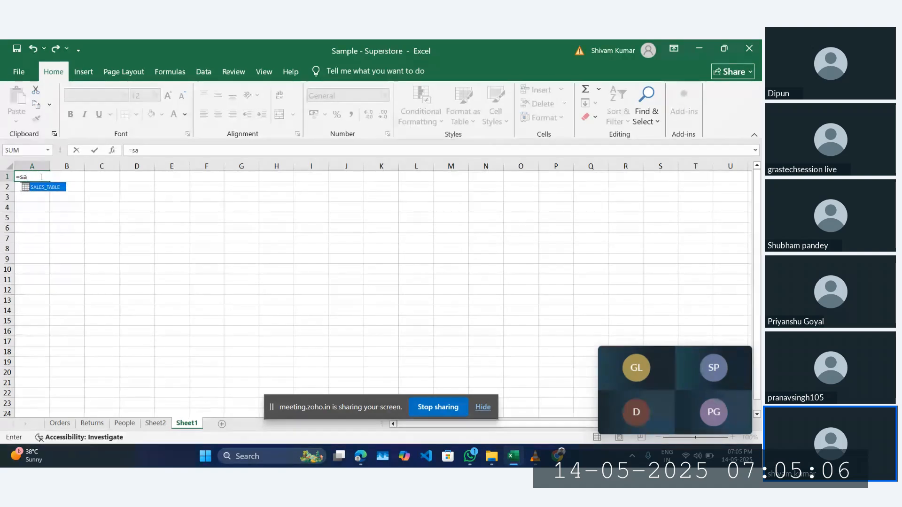
key("BackSpace")
key("BackSpace")
type("SA")
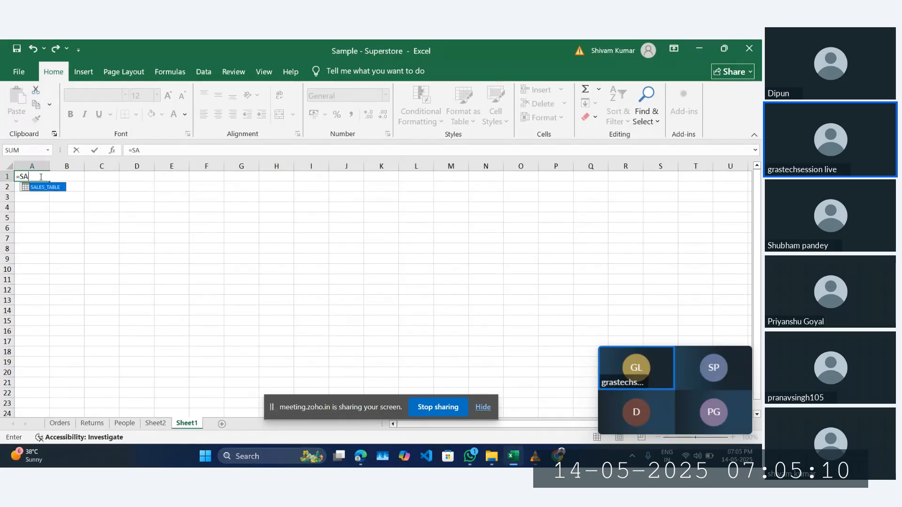
key("Tab")
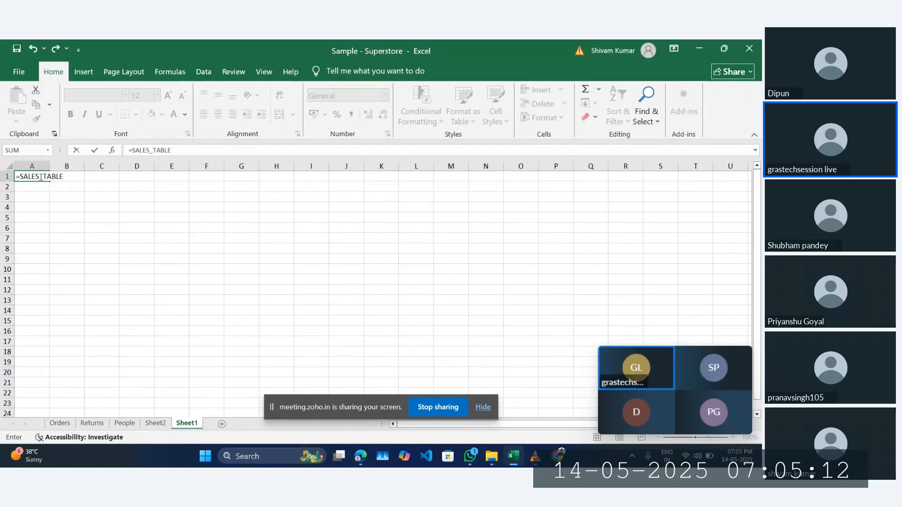
key("Return")
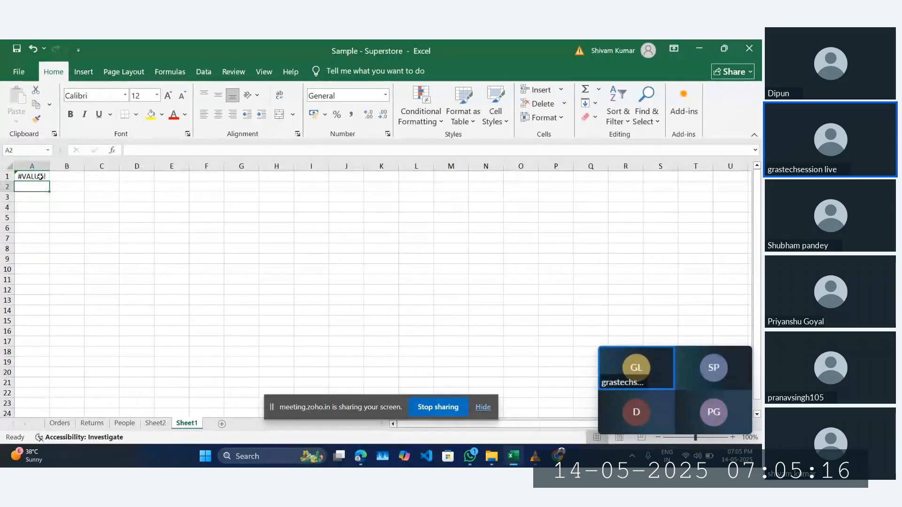
Step: Change A1's formula to =SALES_TABLE[Profit] to reference only the Profit column
left_click(40, 177)
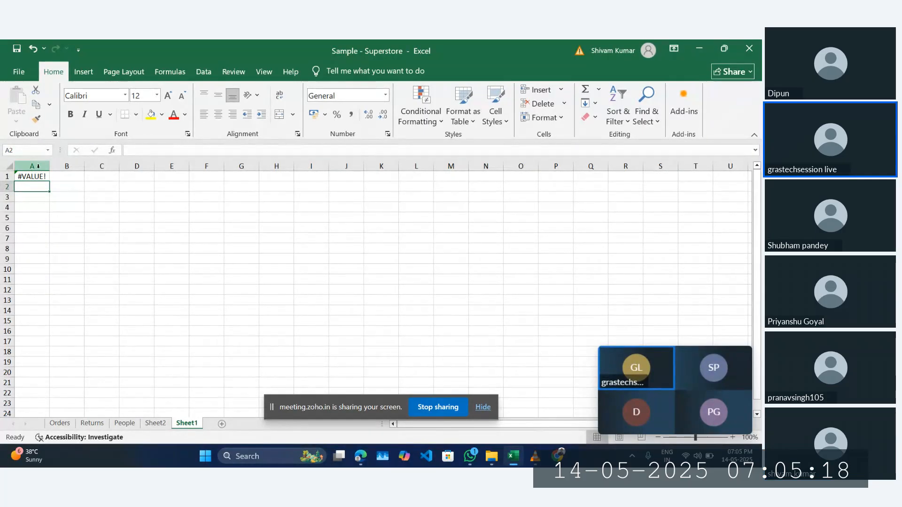
double_click(37, 177)
key("BackSpace")
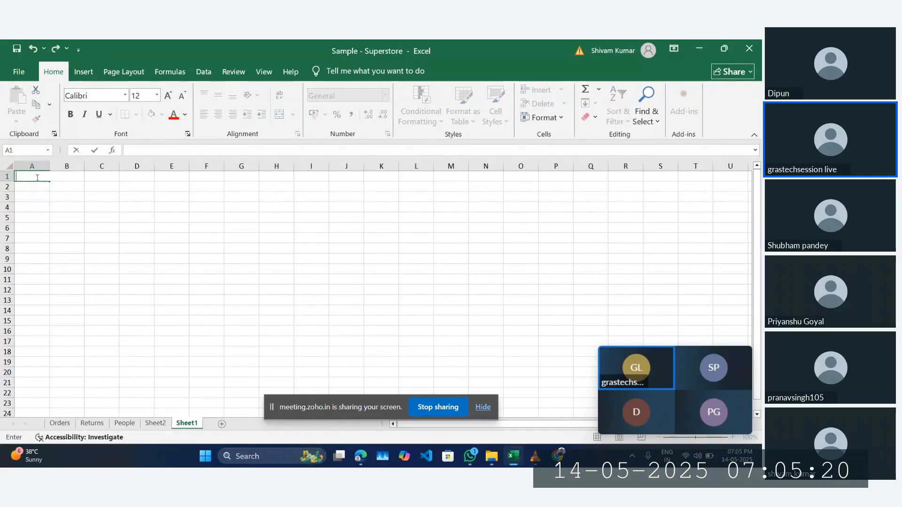
type("SAL")
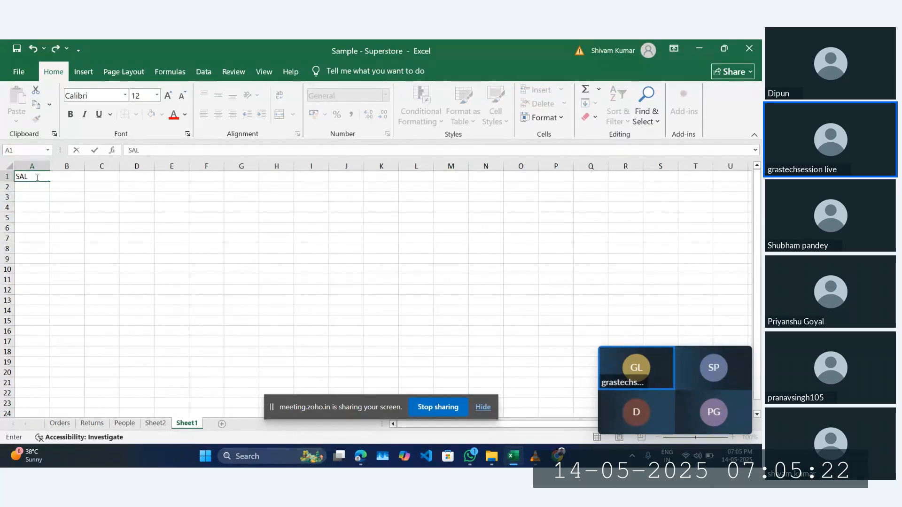
key("BackSpace")
key("BackSpace")
type("=SAL")
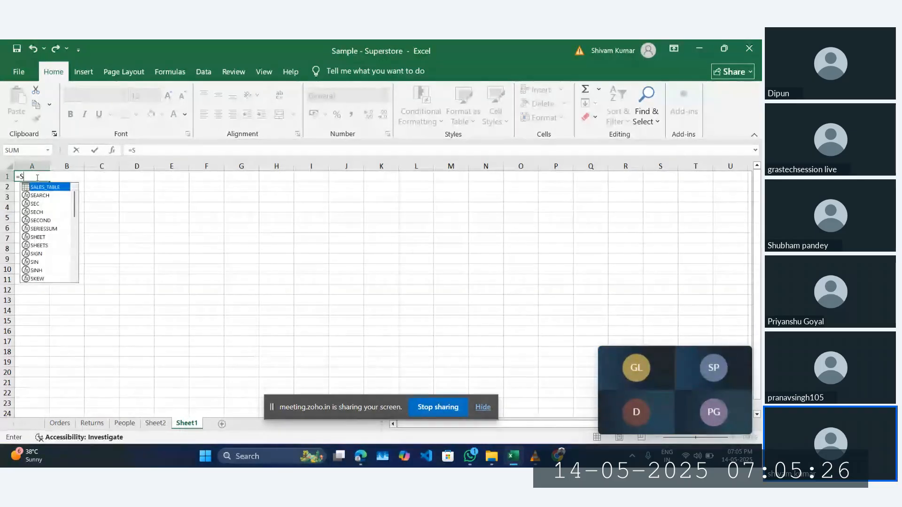
key("Tab")
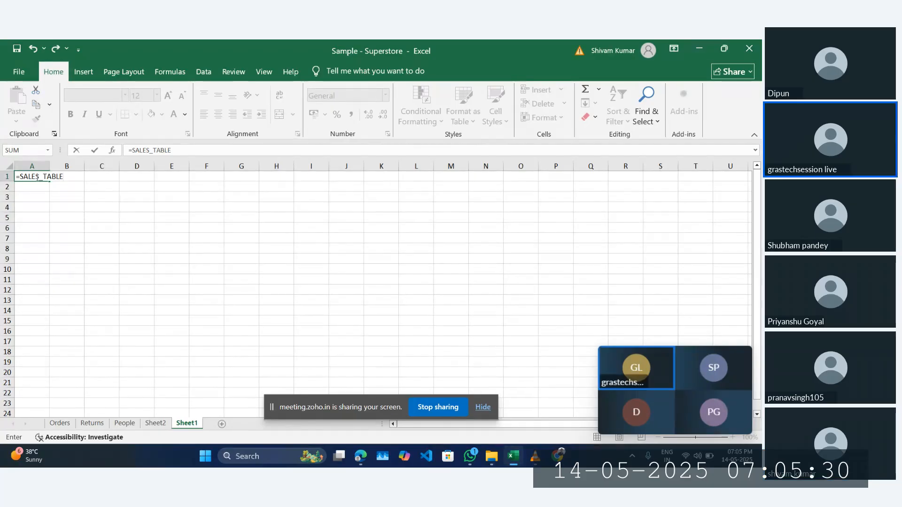
type("[")
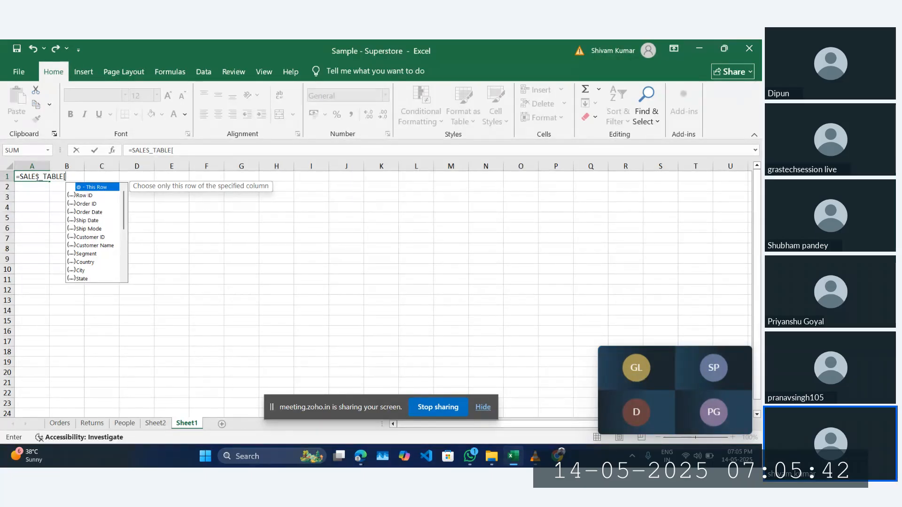
type("PO")
key("BackSpace")
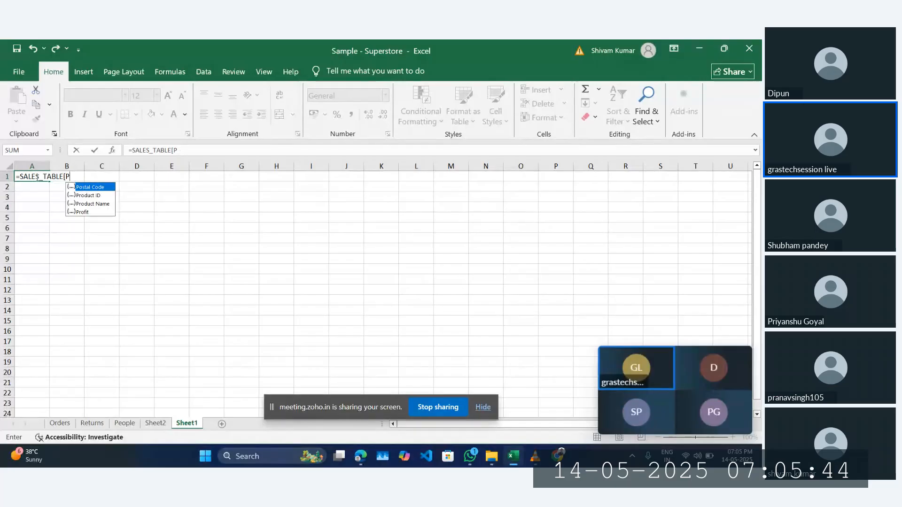
type("ROF")
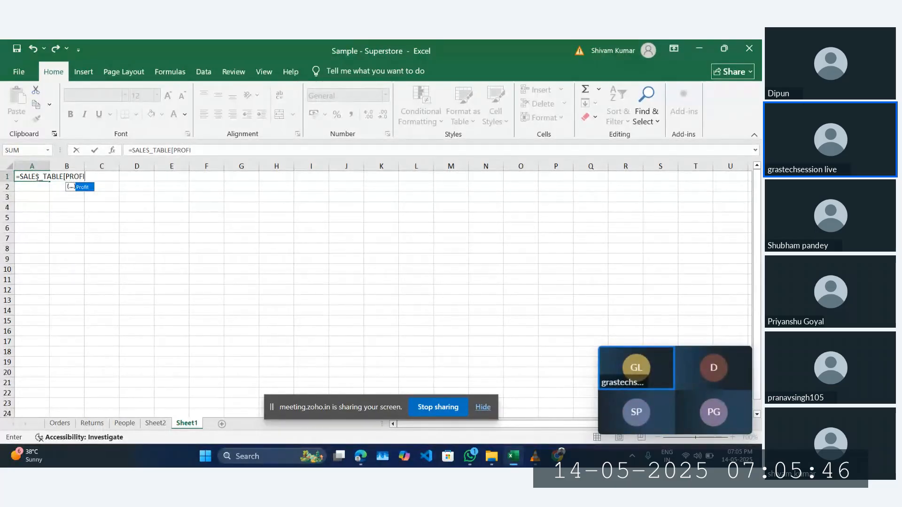
type("I")
key("Tab")
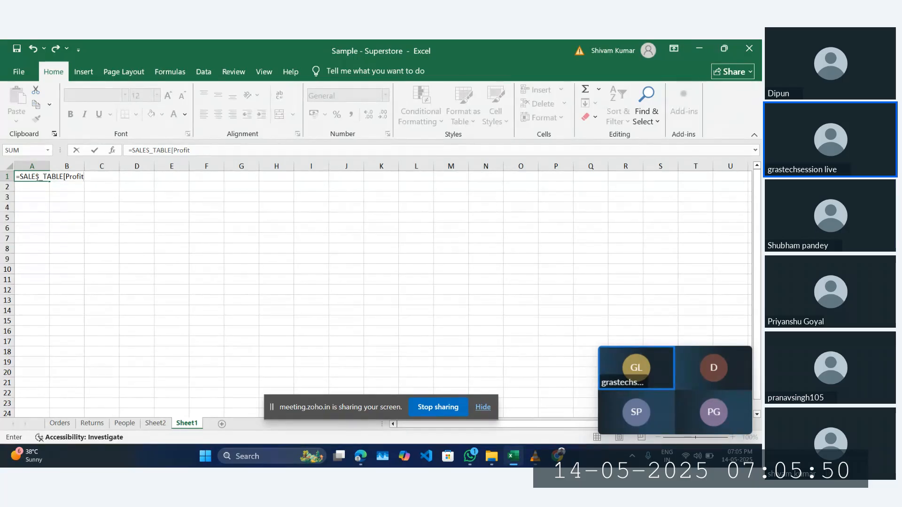
type("]")
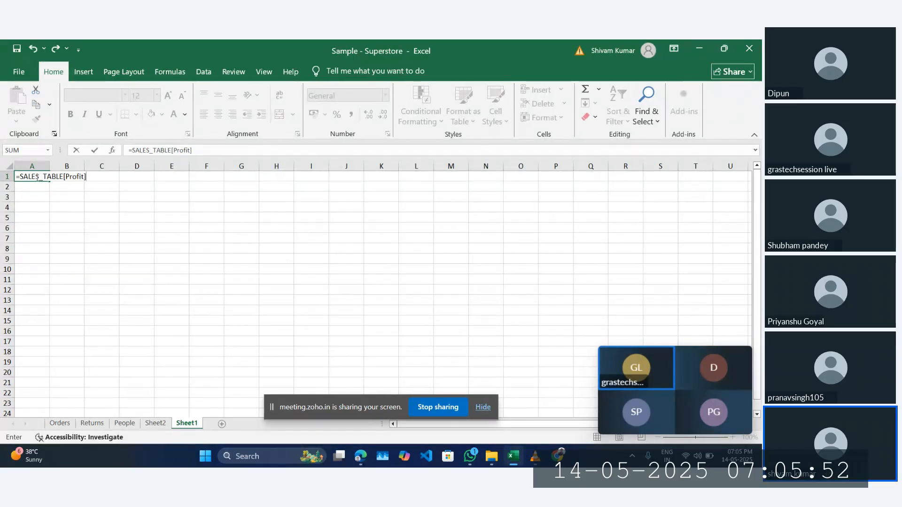
key("Return")
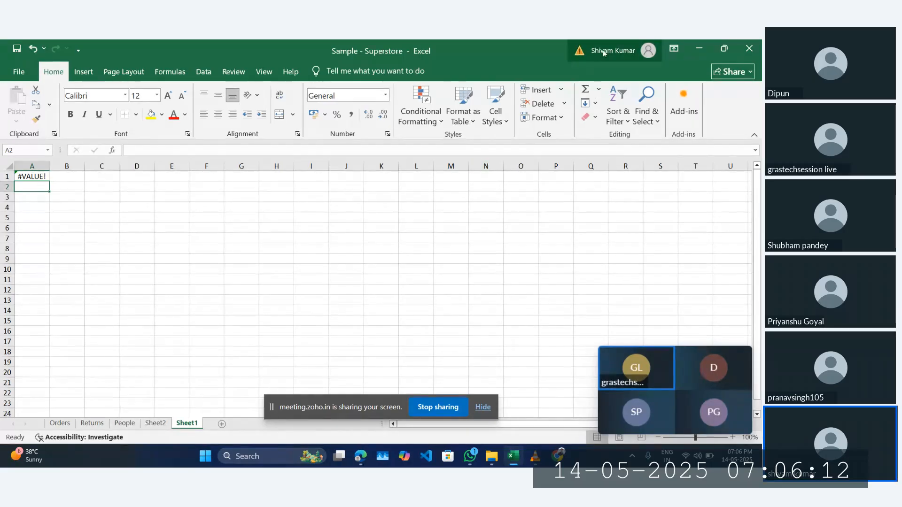
left_click(583, 55)
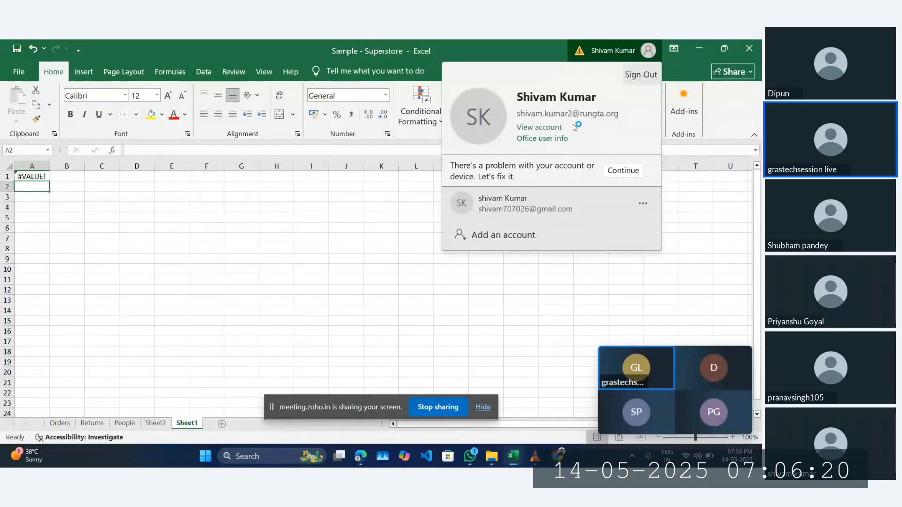
left_click(620, 172)
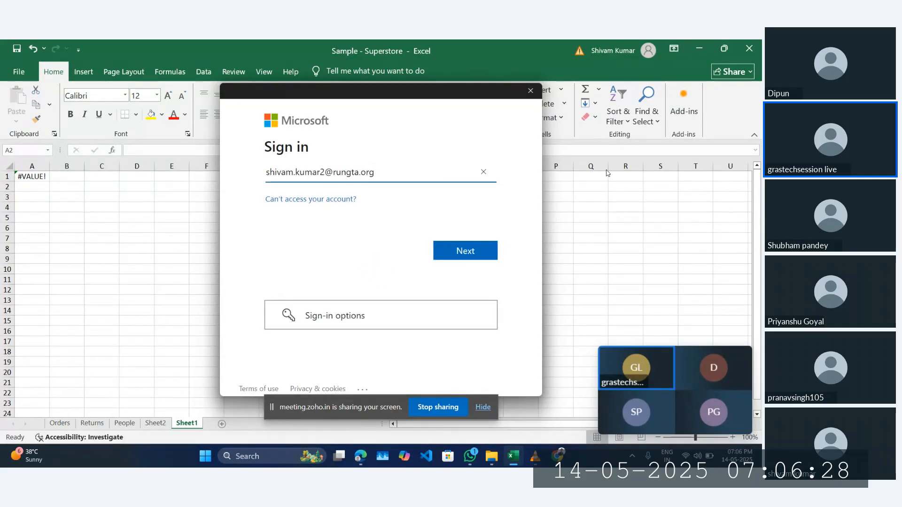
left_click(479, 251)
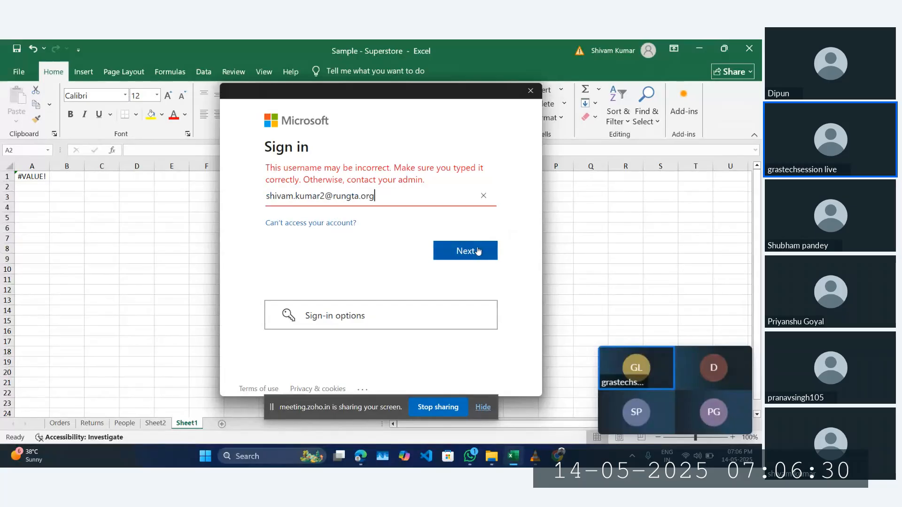
left_click(484, 197)
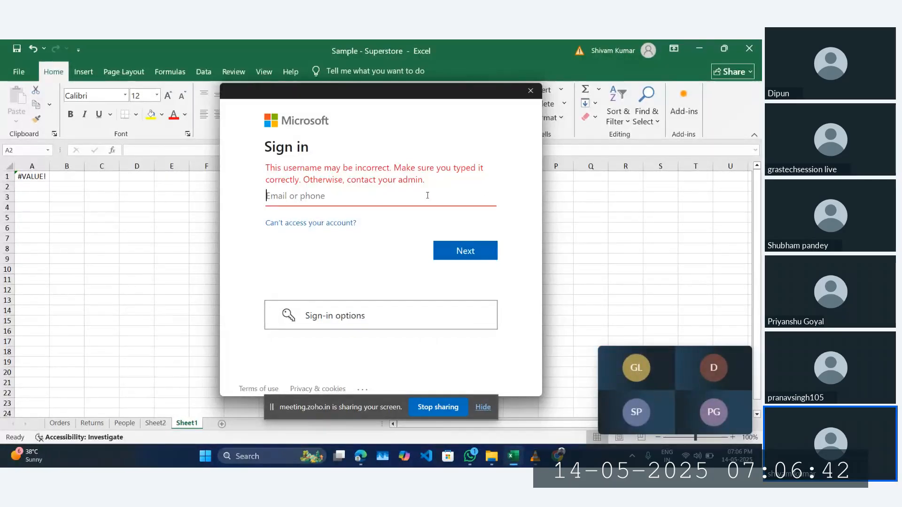
type("SHIVAM")
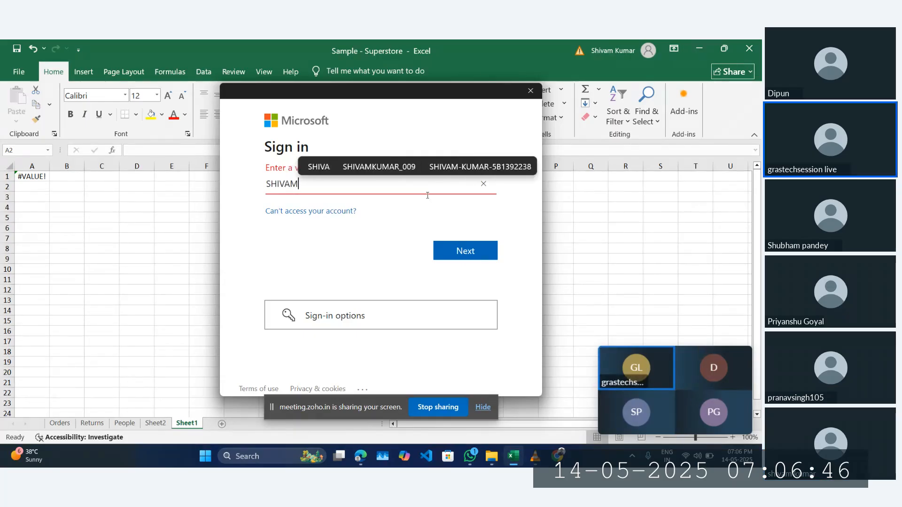
key("BackSpace")
key("BackSpace")
key("BackSpace")
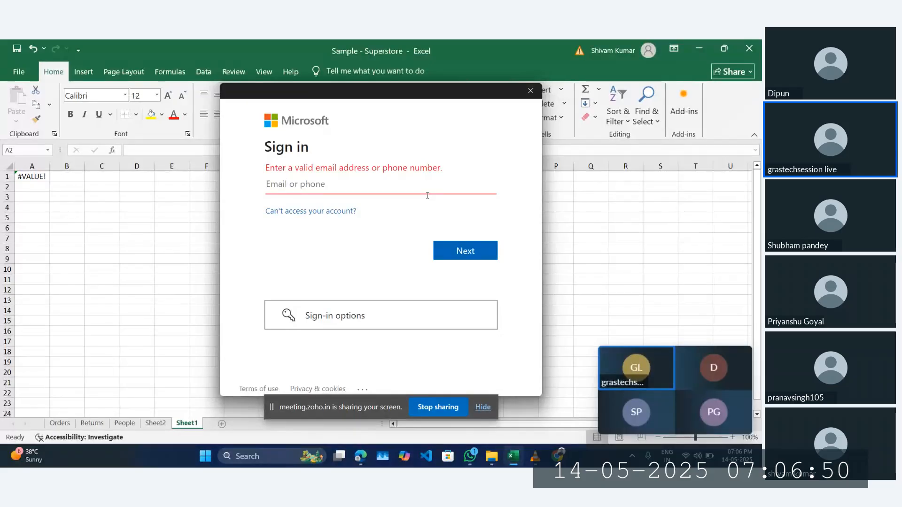
left_click(531, 91)
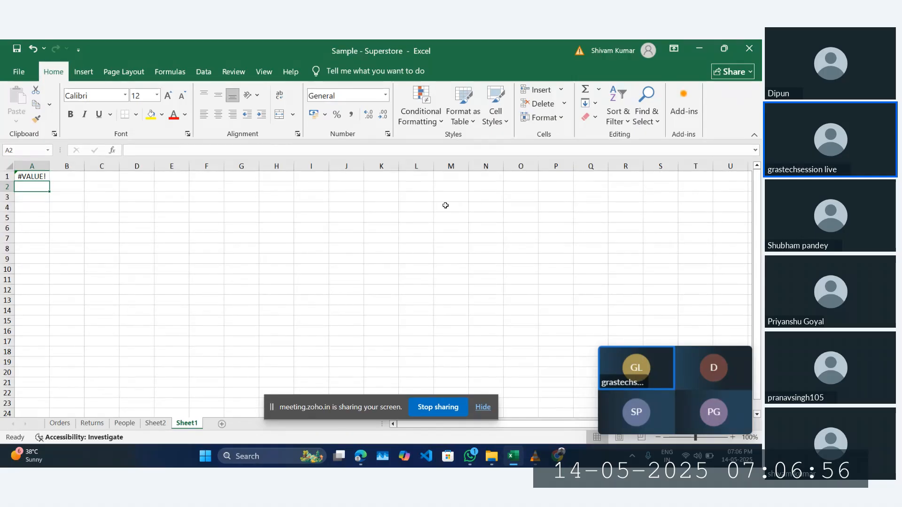
Step: Select and copy the entire Orders table from the Orders sheet
left_click(59, 424)
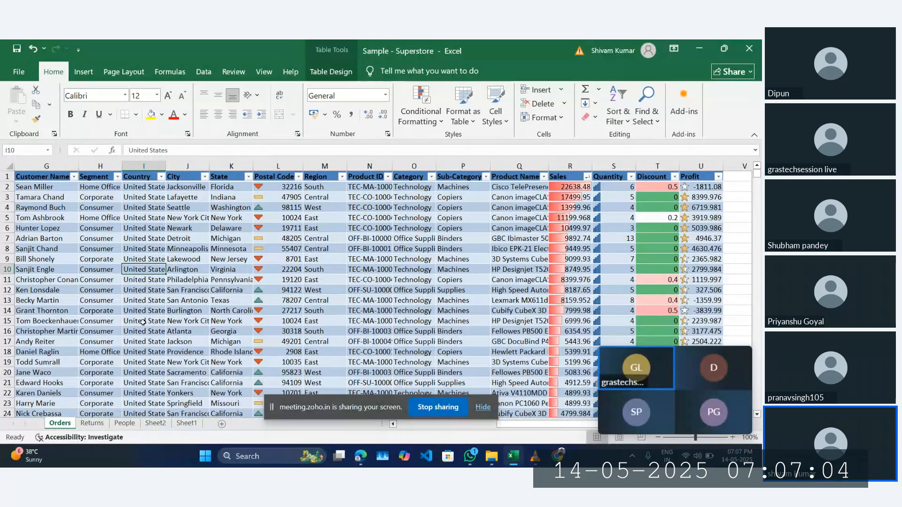
key("ctrl+a")
key("ctrl+c")
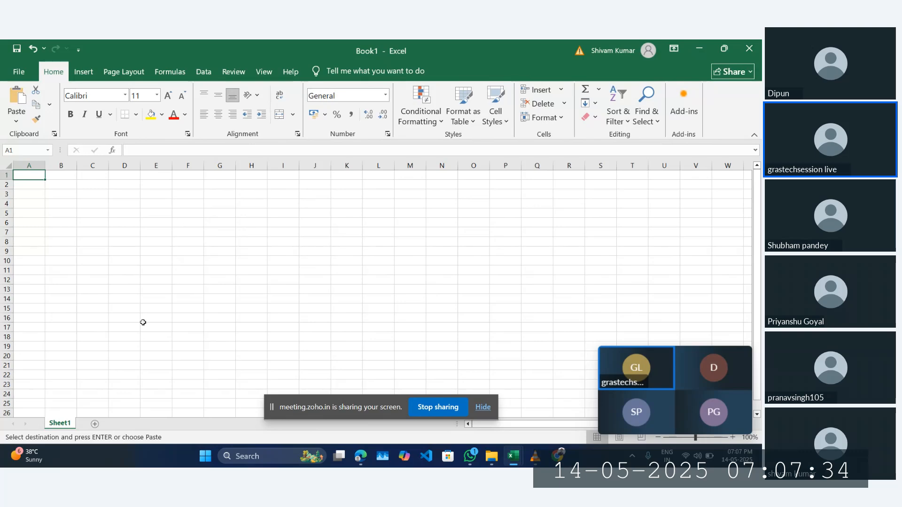
Step: Paste the Orders data into Book1, rename its table in Table Design, and clear the A1 header
key("ctrl+v")
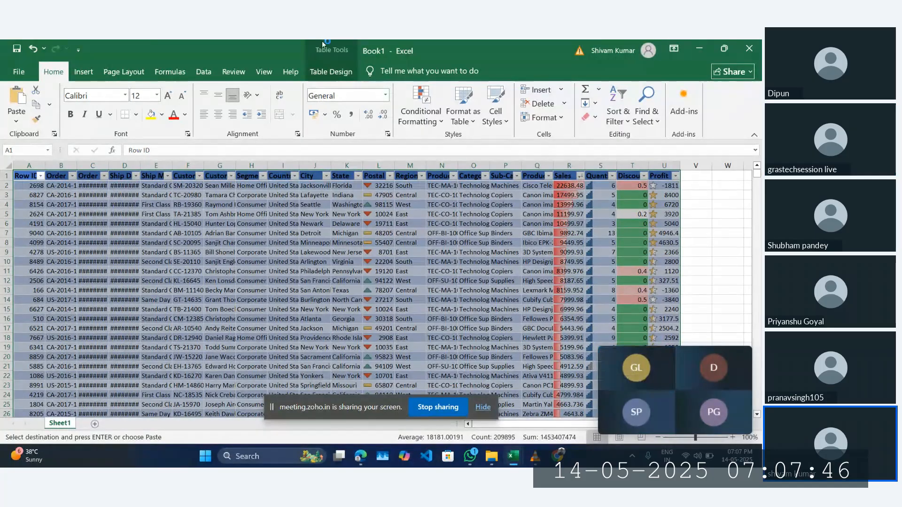
left_click(341, 76)
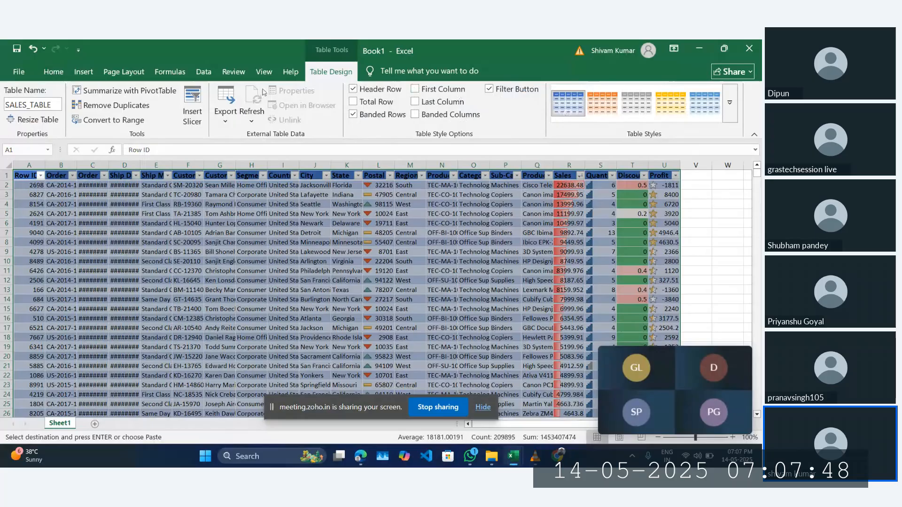
double_click(29, 106)
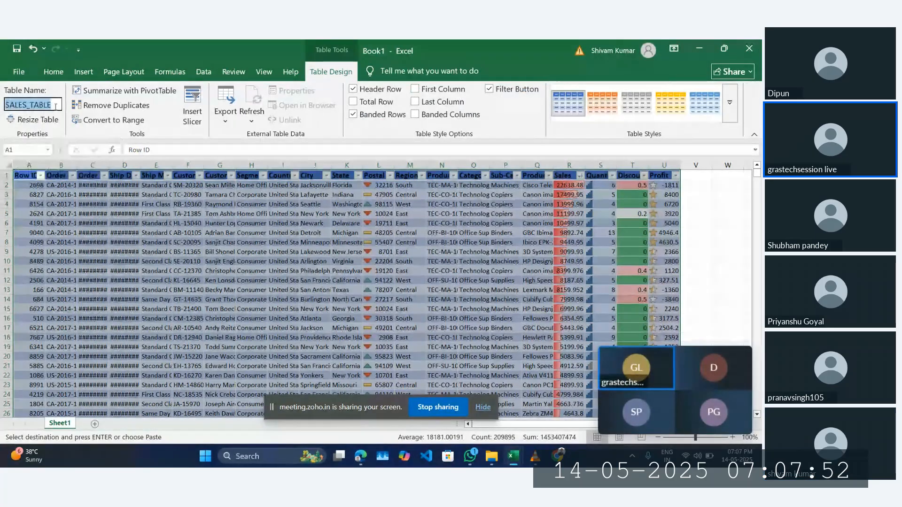
key("BackSpace")
type("sh")
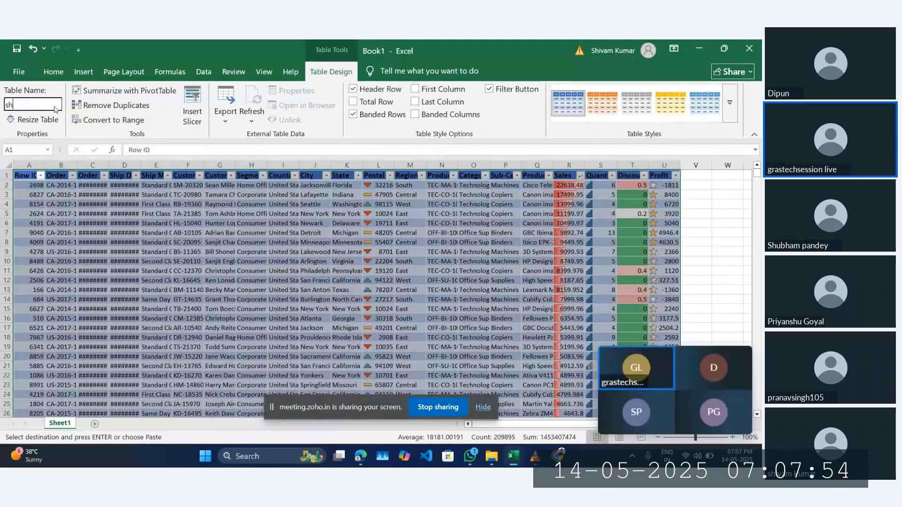
type("ivam")
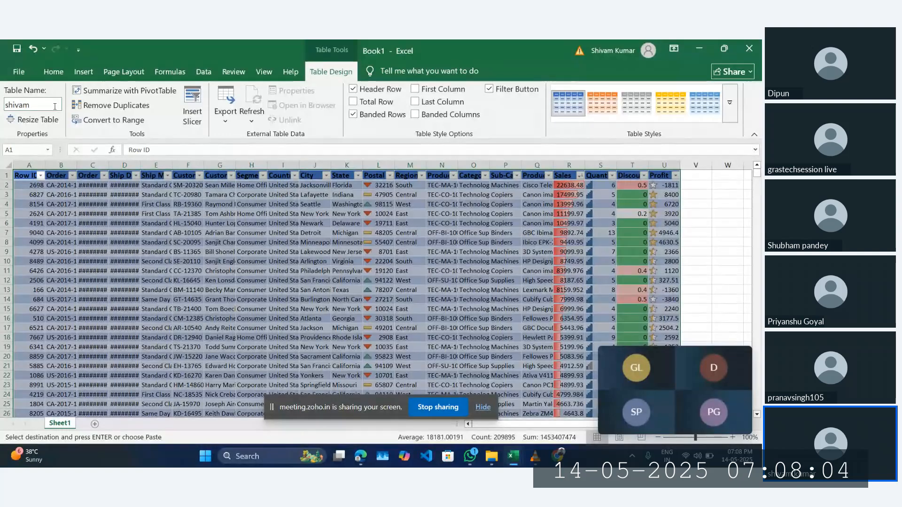
key("Return")
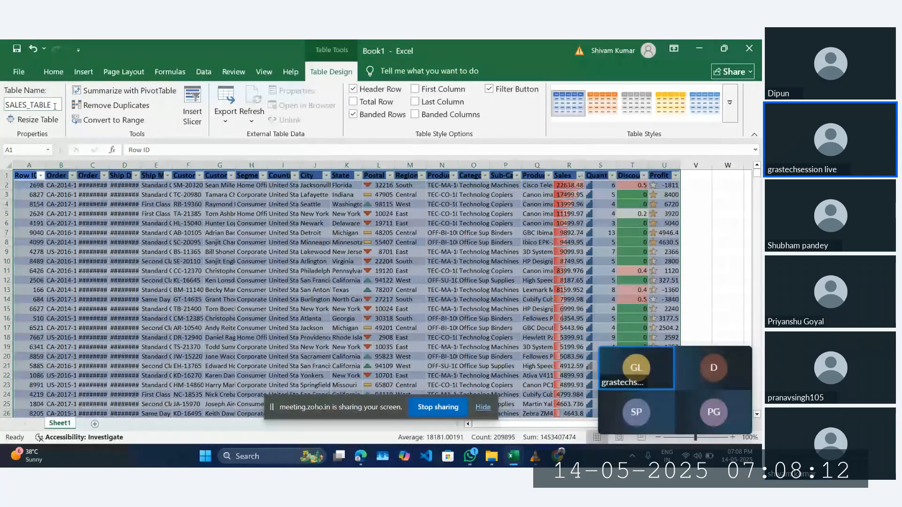
key("BackSpace")
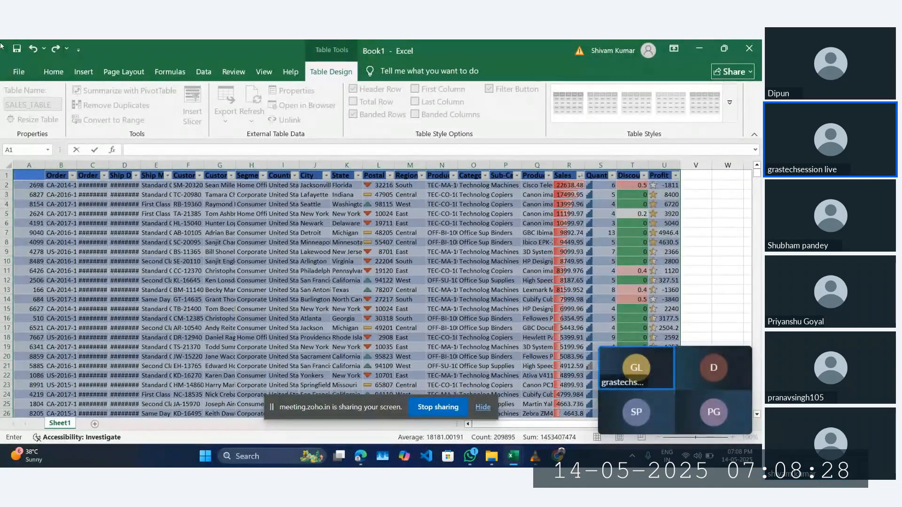
Step: Reopen Sample - Superstore from Recent, rename its Orders table to sh, and show Sheet1
left_click(21, 69)
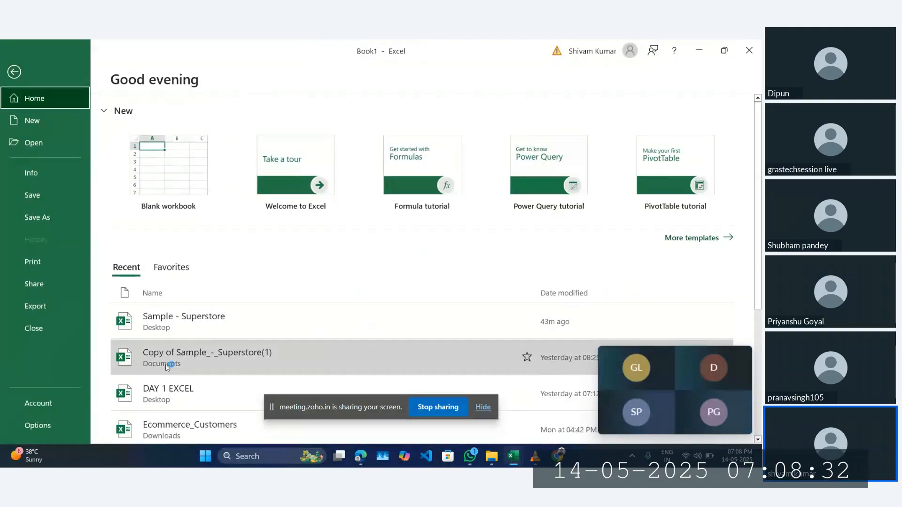
left_click(194, 328)
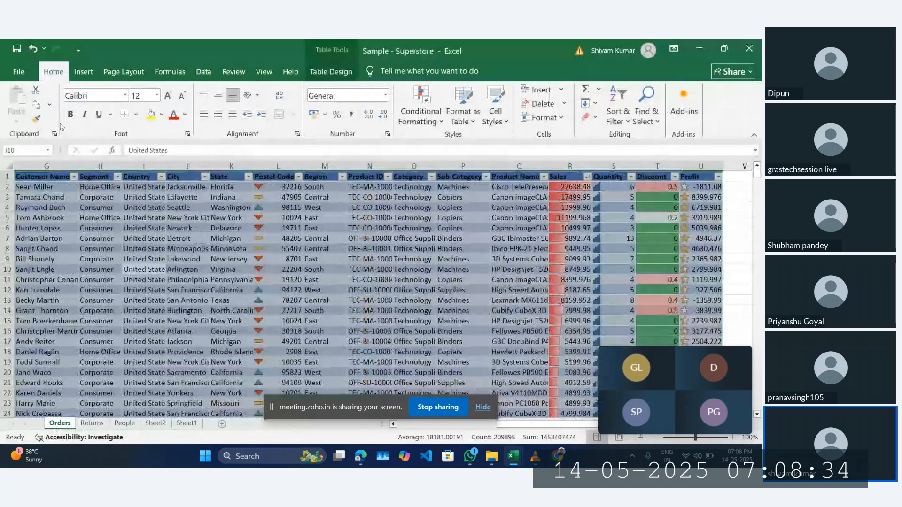
left_click(330, 71)
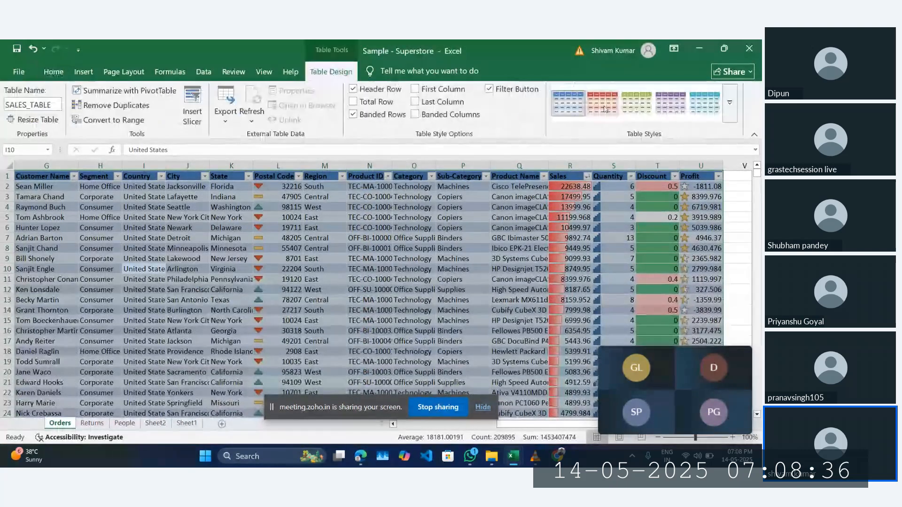
left_click(57, 103)
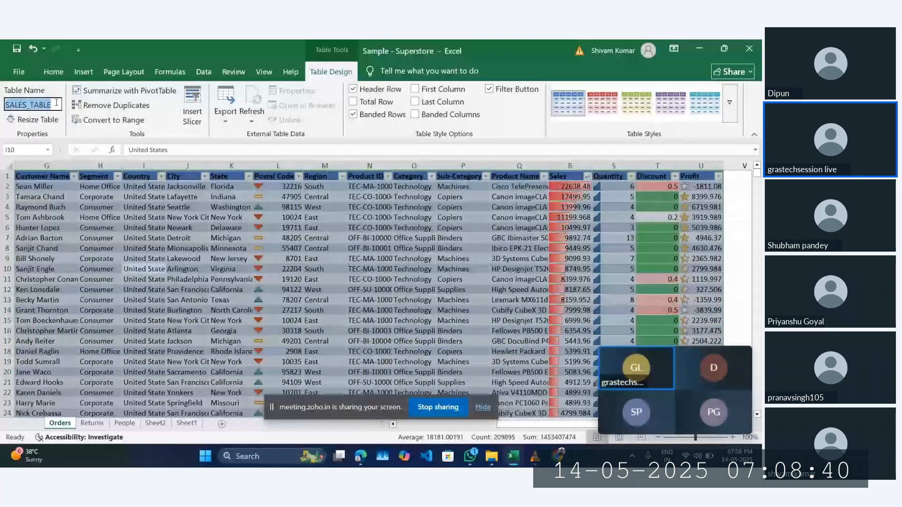
type("sh")
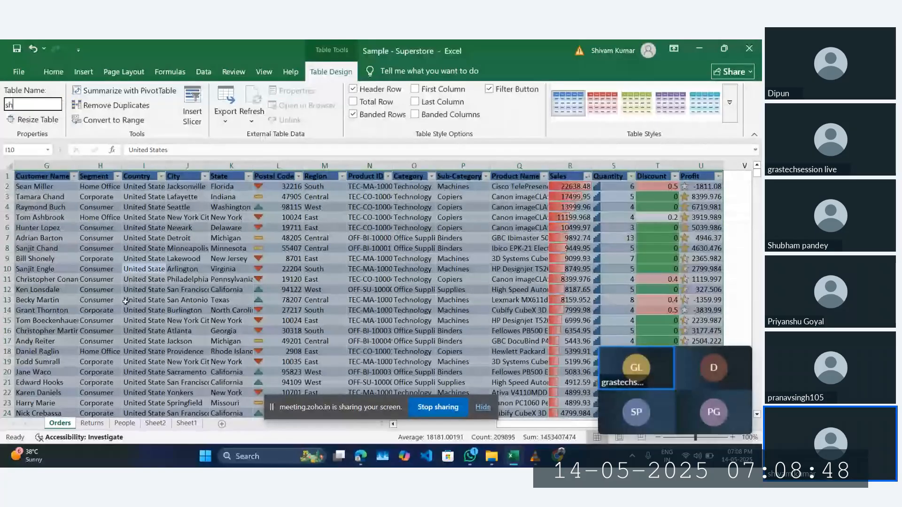
left_click(187, 423)
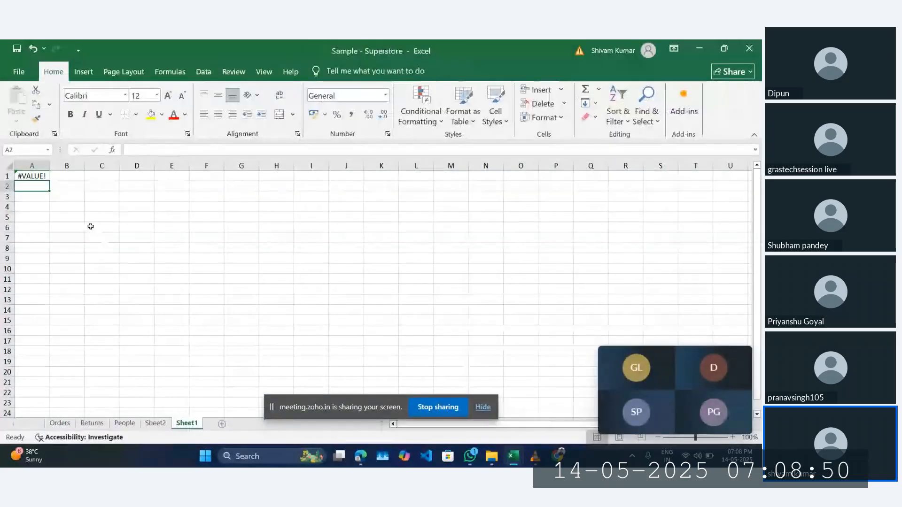
Step: Delete the =sh[Profit] formula from A1, save and close Sample - Superstore, and discard Book1
left_click(37, 177)
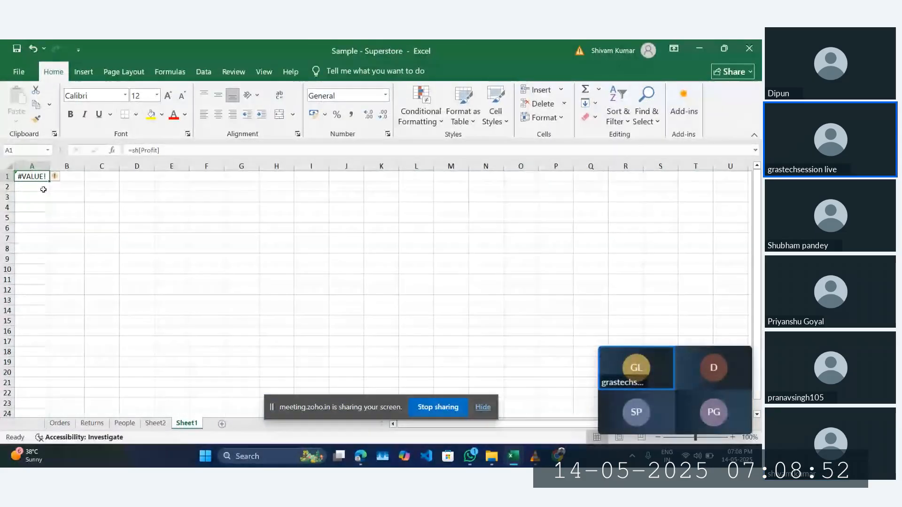
key("BackSpace")
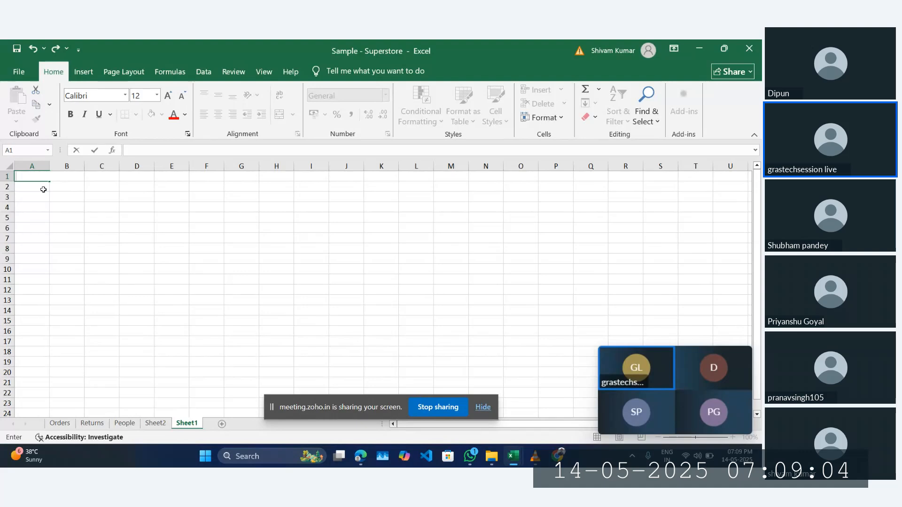
left_click(757, 43)
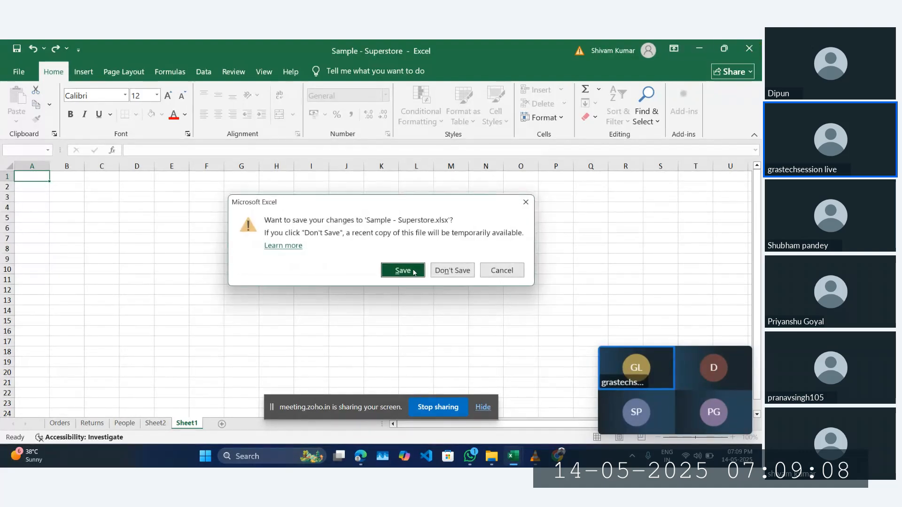
left_click(403, 270)
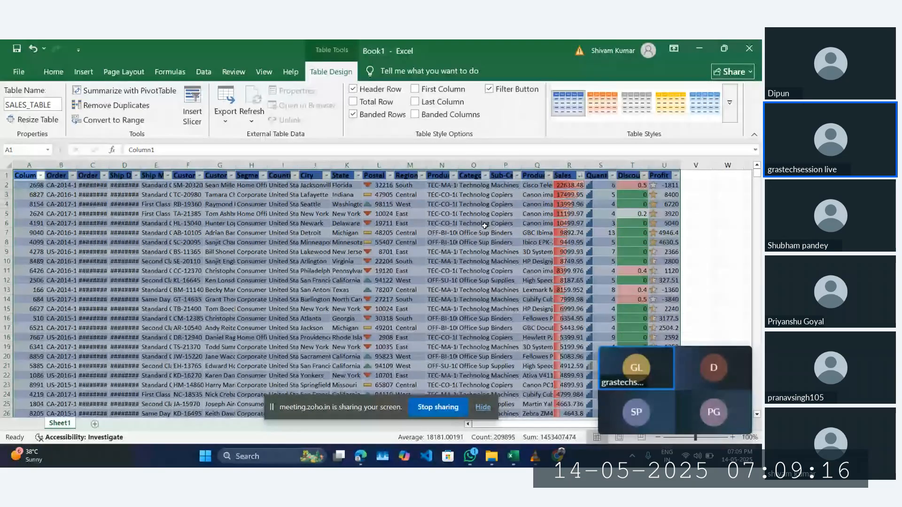
left_click(749, 48)
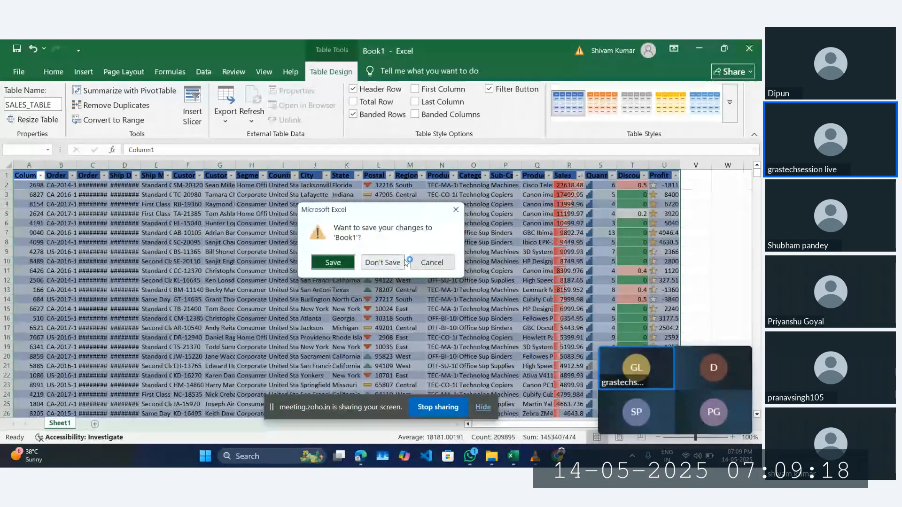
left_click(382, 262)
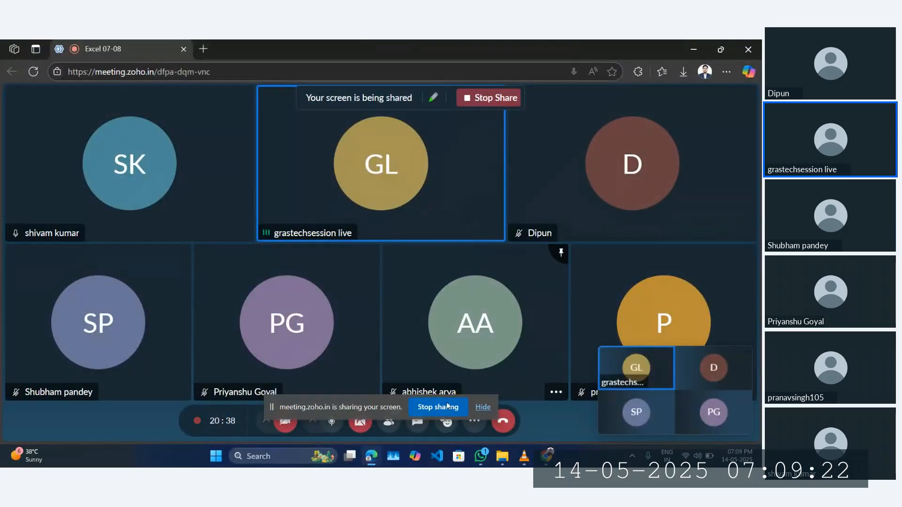
Step: Minimize the browser, WhatsApp and Excel windows, then open Sample - Superstore from the desktop
left_click(693, 52)
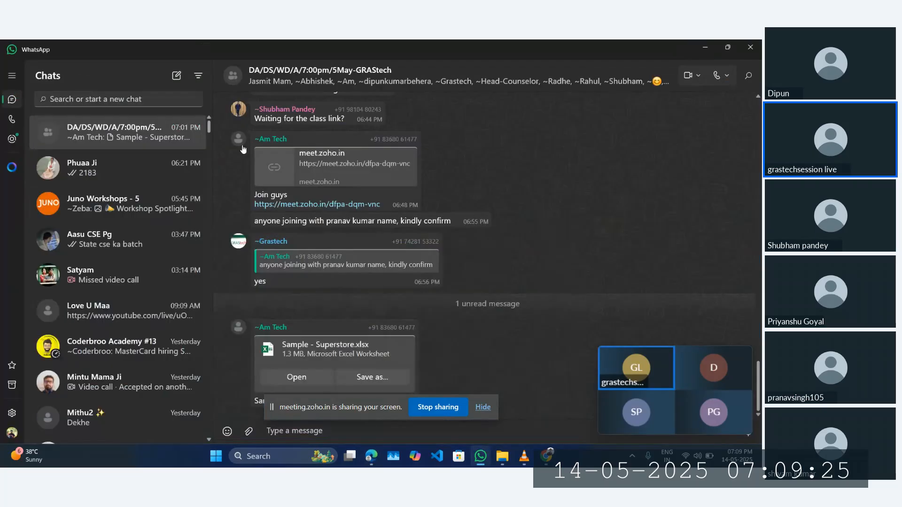
left_click(704, 48)
left_click(705, 48)
left_click(705, 49)
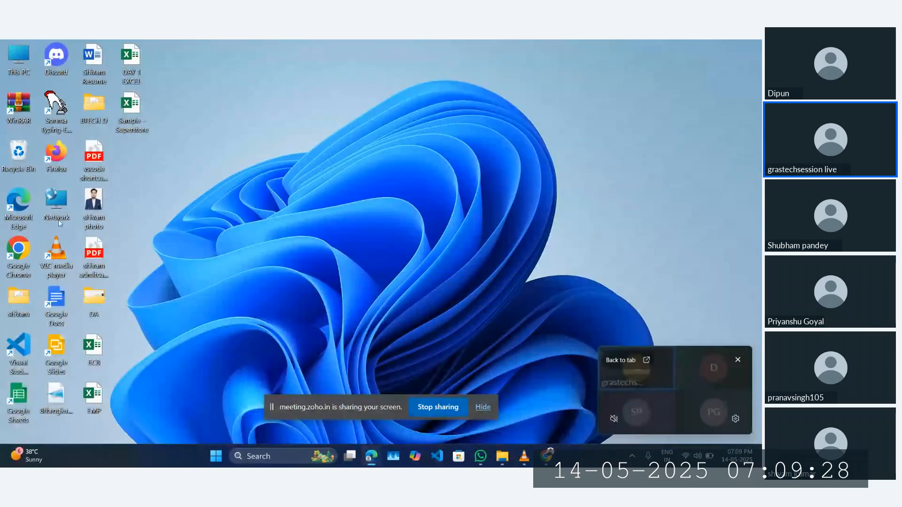
double_click(130, 113)
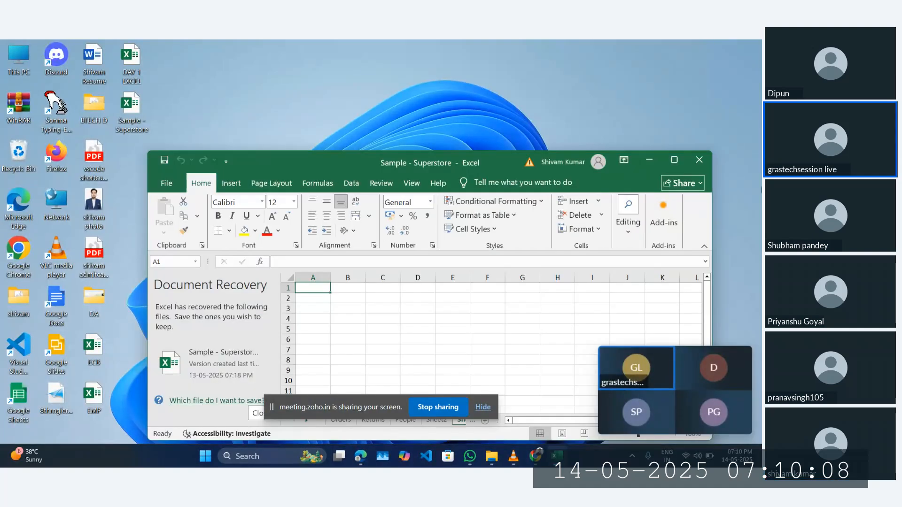
Step: Maximize Excel, dismiss Document Recovery, copy the entire Orders sheet, and create a new workbook Book1
left_click(673, 159)
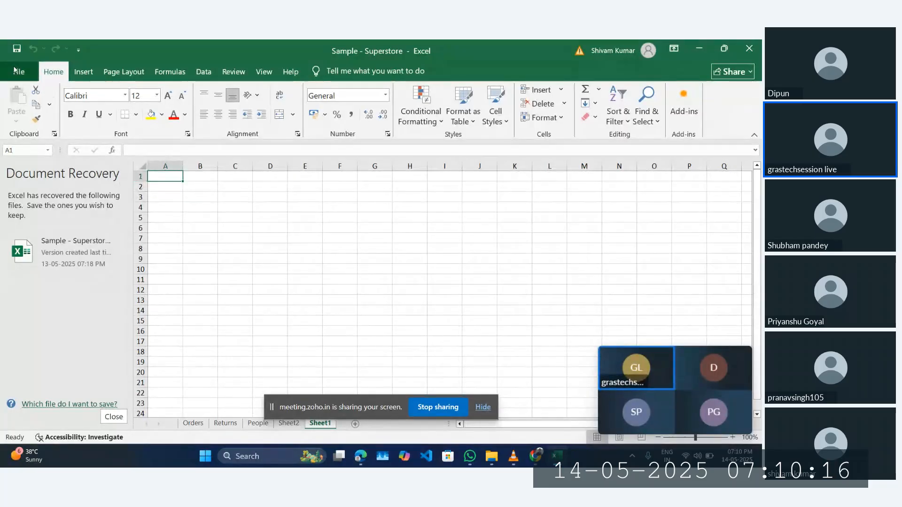
left_click(113, 417)
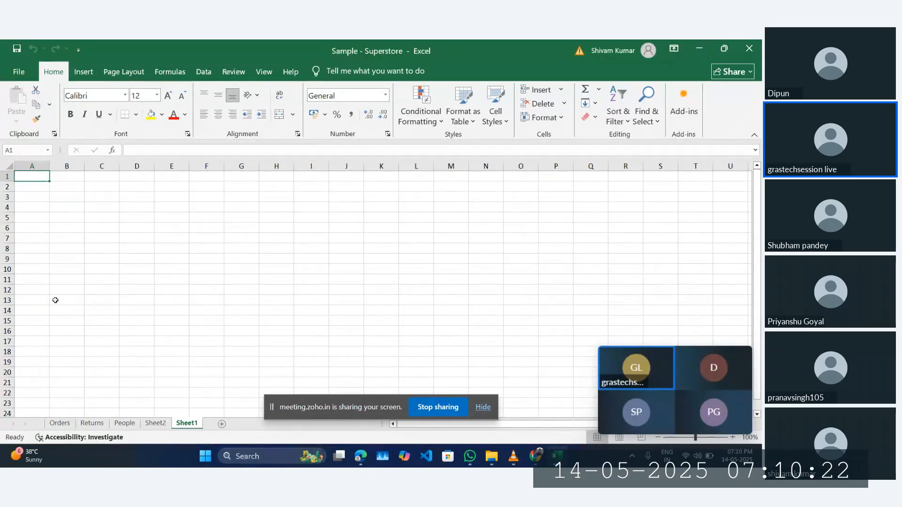
left_click(60, 424)
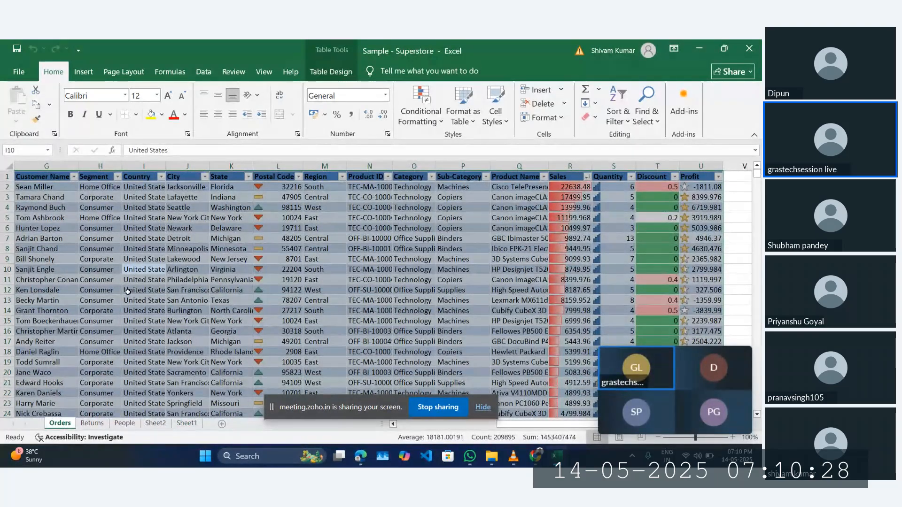
key("ctrl+a")
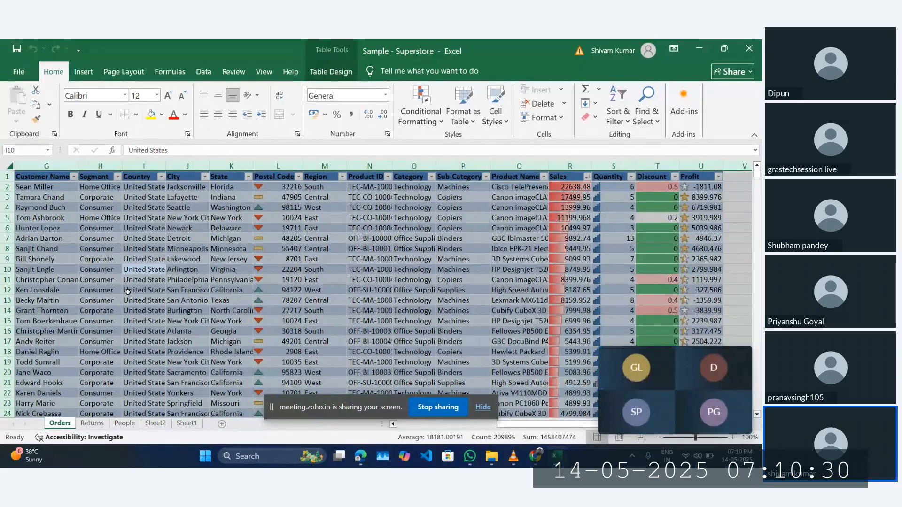
key("ctrl+c")
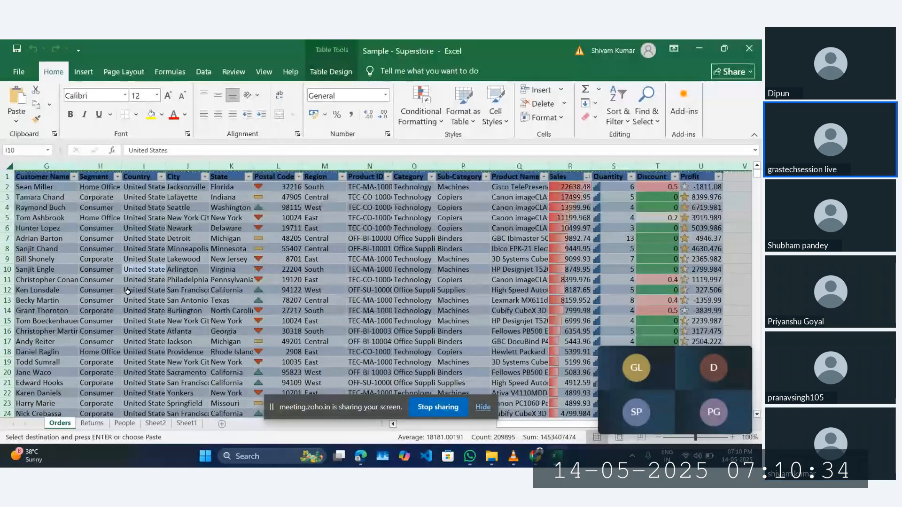
key("ctrl+n")
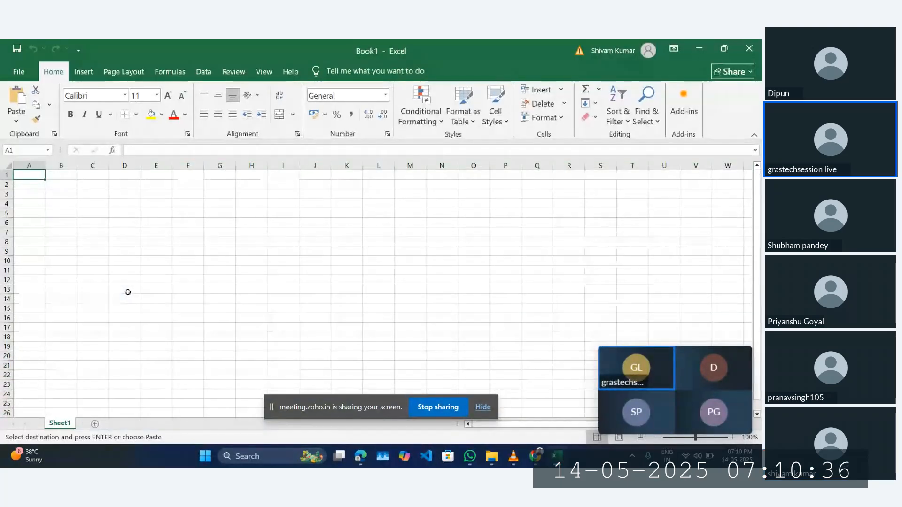
Step: Paste the Orders data into Sheet1 at A1 and save the workbook as table3 on the OneDrive Desktop
key("ctrl+v")
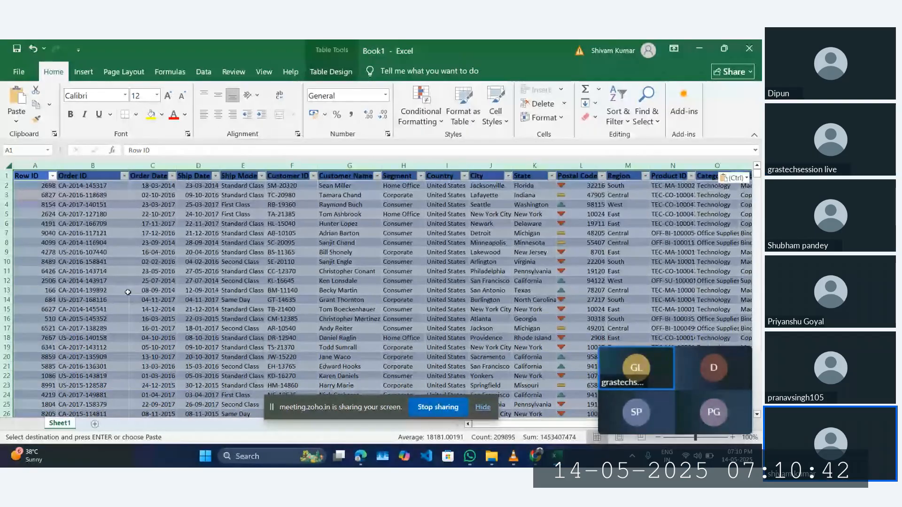
key("ctrl+s")
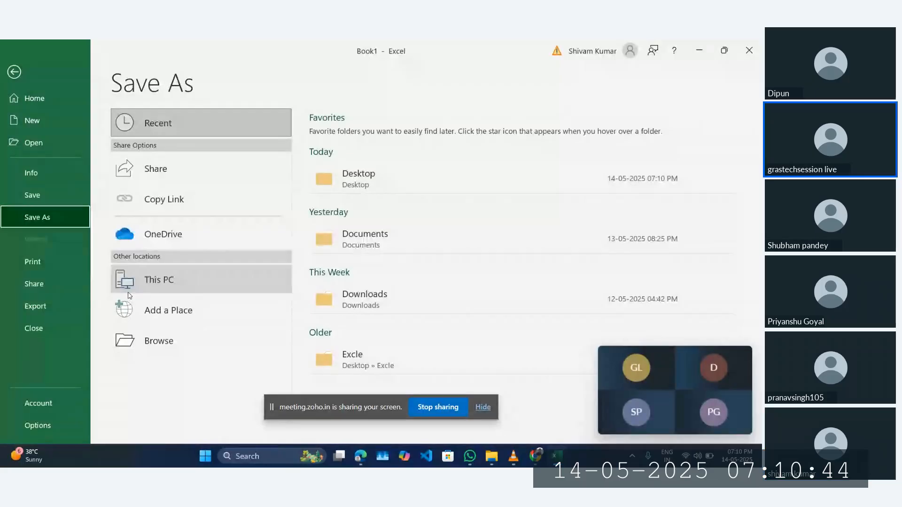
left_click(347, 173)
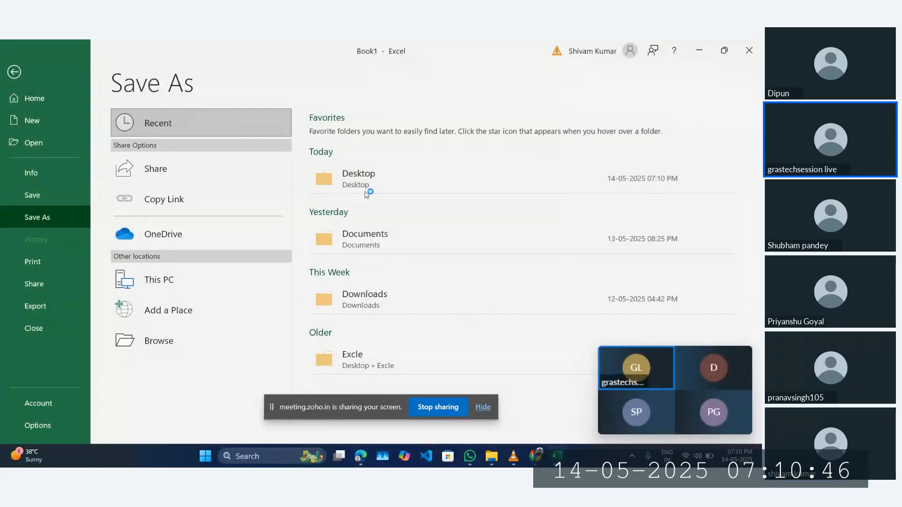
left_click(216, 207)
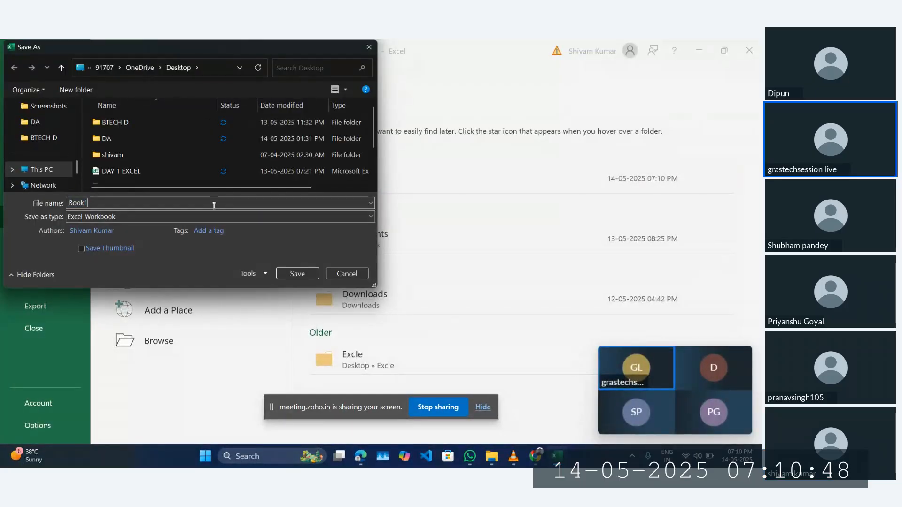
key("BackSpace")
key("BackSpace")
key("BackSpace")
key("BackSpace")
key("BackSpace")
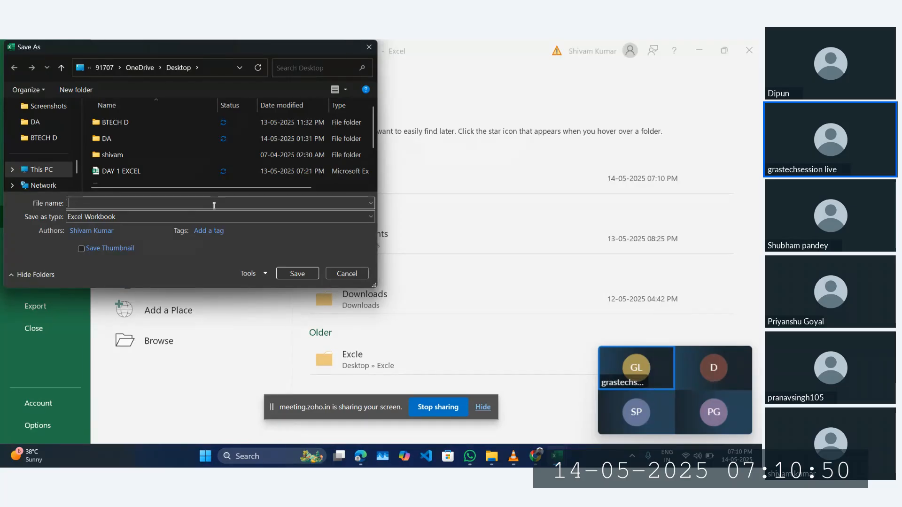
type("tab")
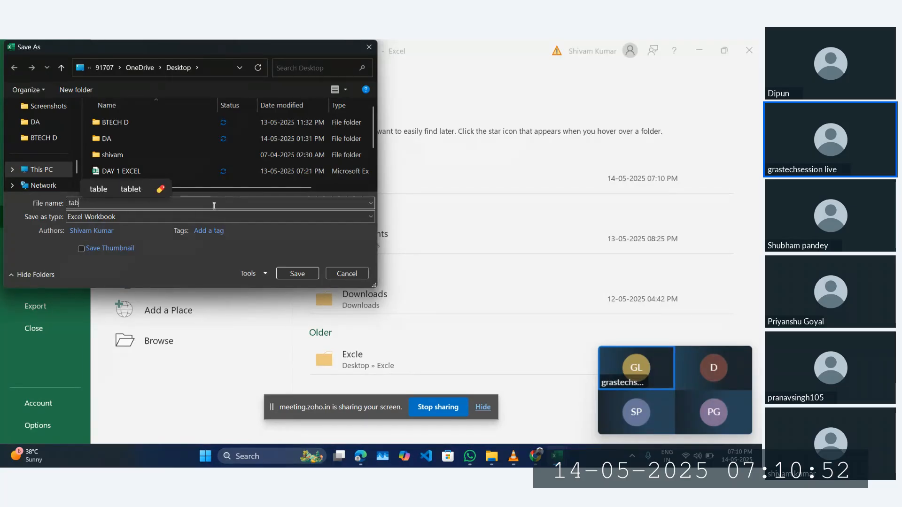
type("le3")
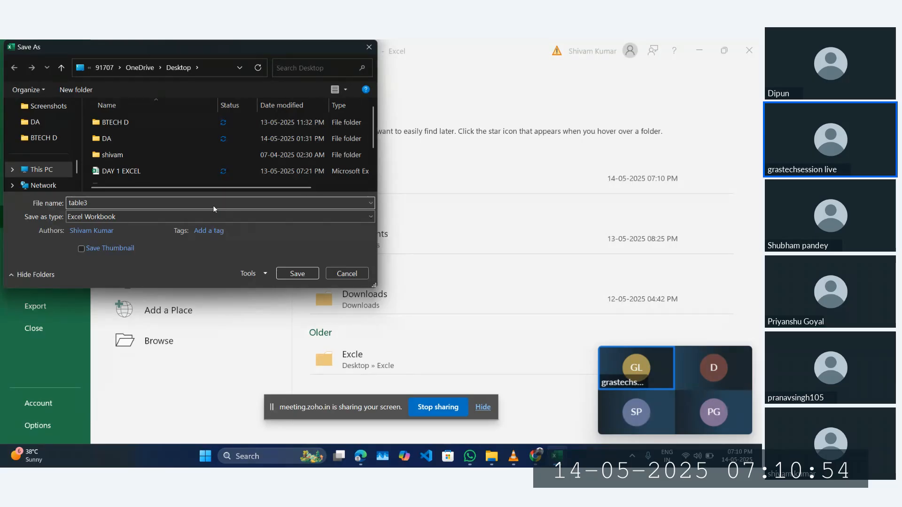
key("Return")
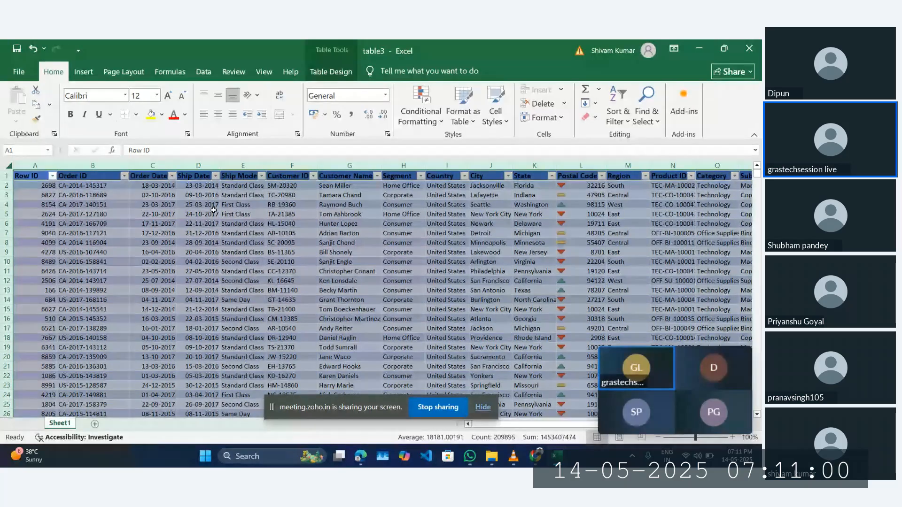
Step: Show the Table Design options and clear the Row ID header in A1, leaving it in edit mode
left_click(319, 71)
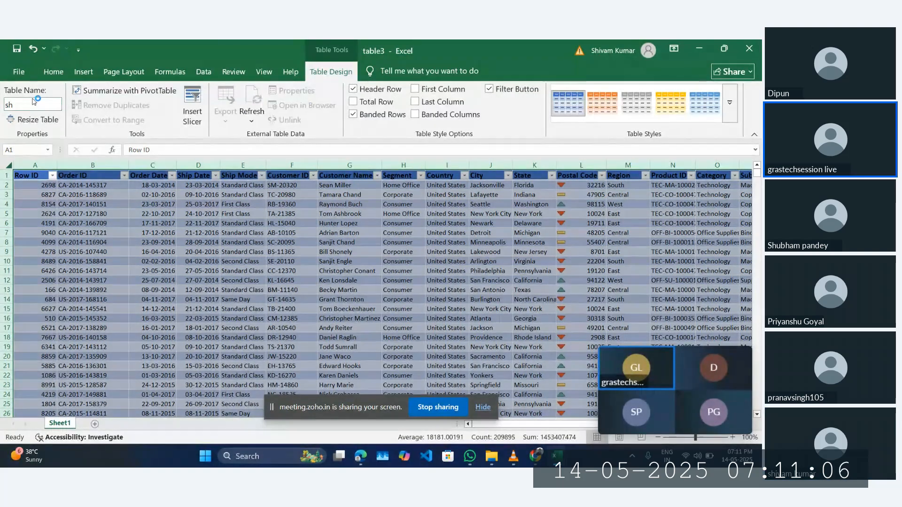
key("BackSpace")
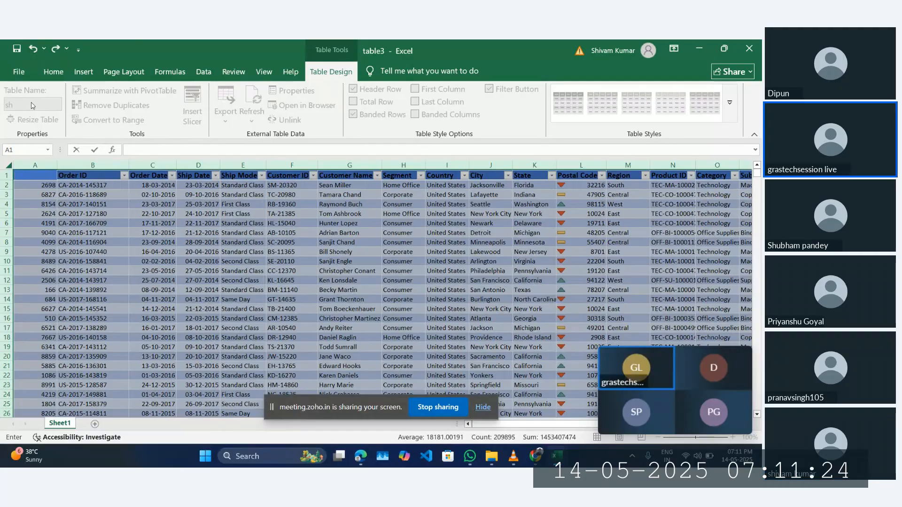
mouse_move(666, 409)
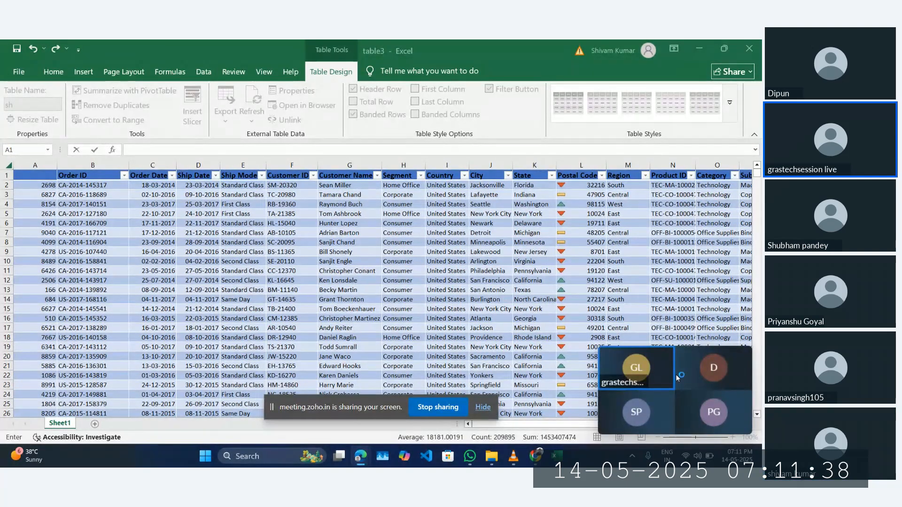
mouse_move(677, 378)
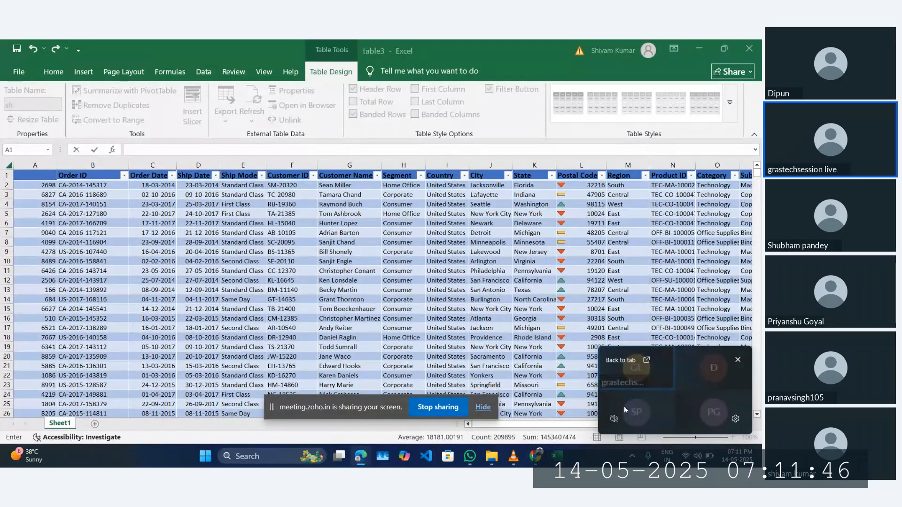
mouse_move(360, 456)
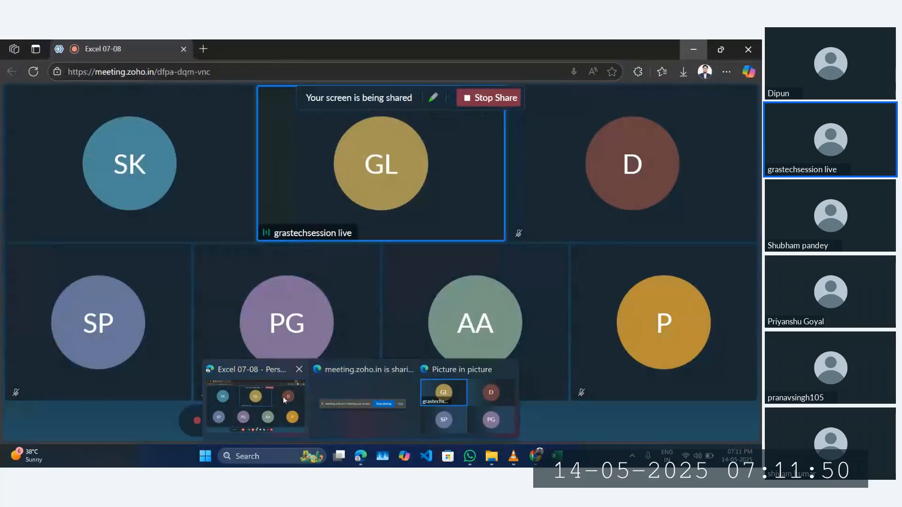
Step: Restore the Edge meeting window, stop screen sharing, and open then close two new browser tabs
left_click(284, 397)
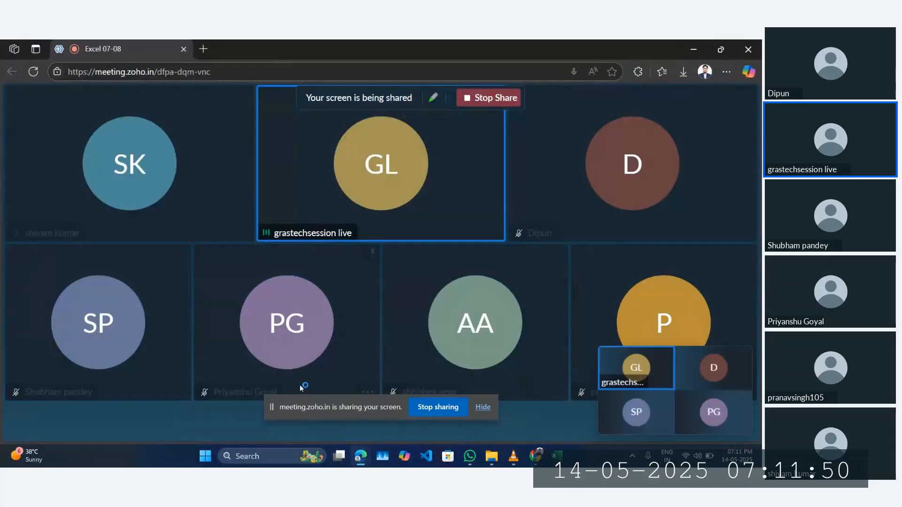
left_click(459, 407)
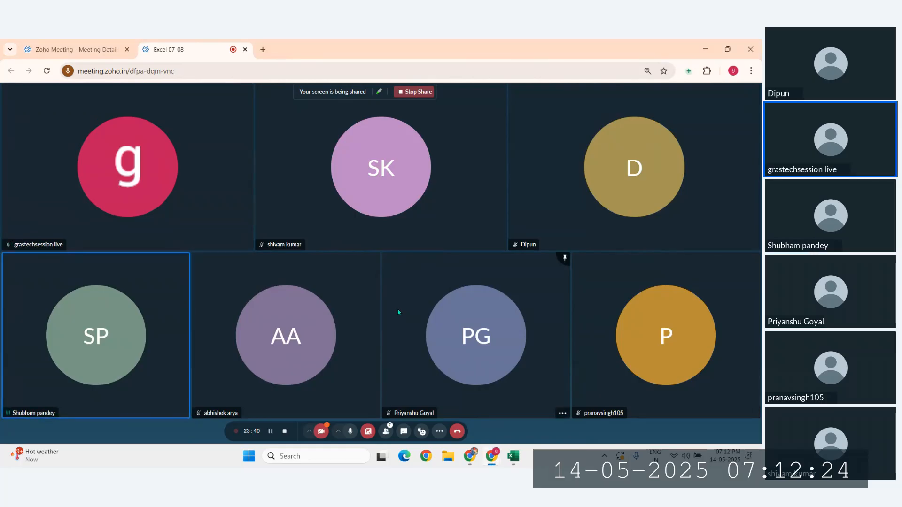
key("ctrl+t")
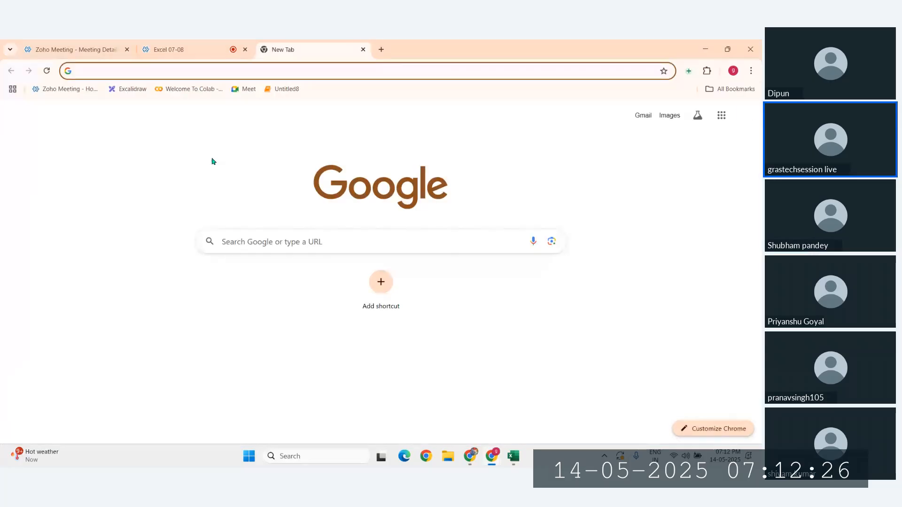
key("ctrl+t")
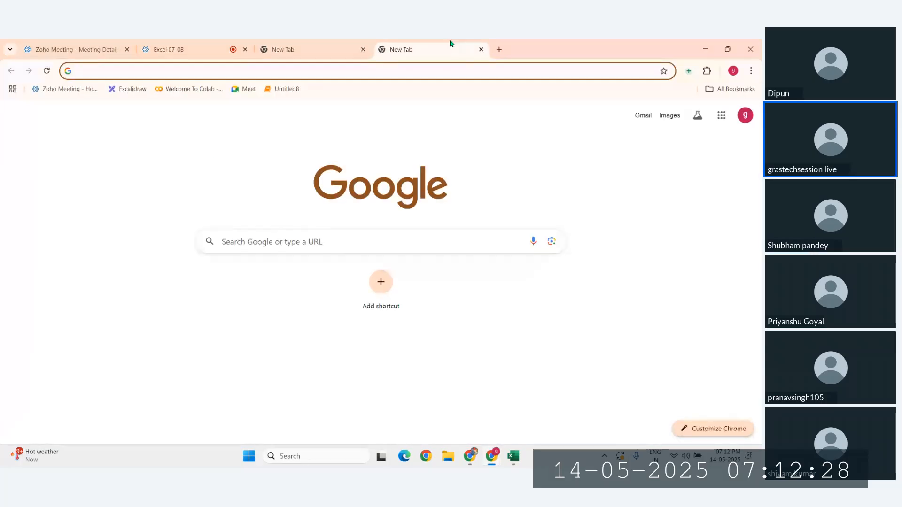
left_click(481, 50)
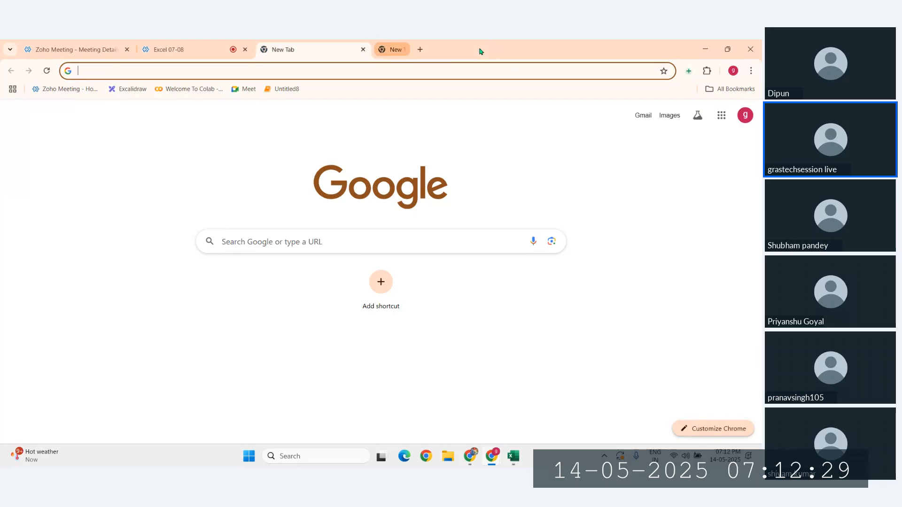
left_click(364, 50)
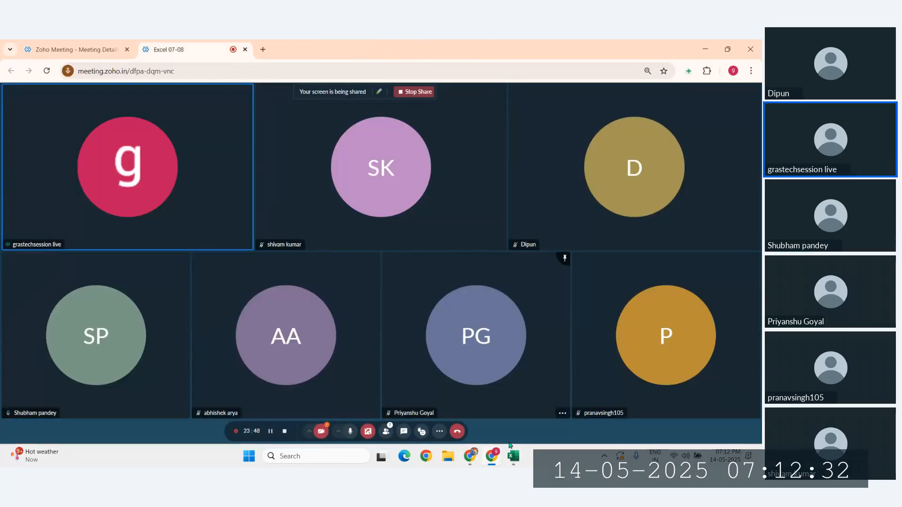
Step: Bring the Sample - Superstore workbook forward and select the whole sales table on the Orders sheet
mouse_move(514, 456)
left_click(548, 413)
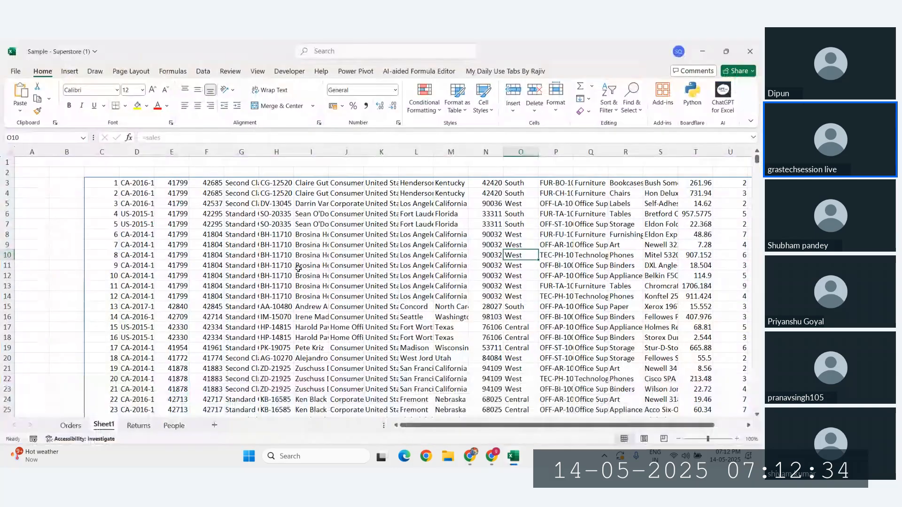
left_click(70, 426)
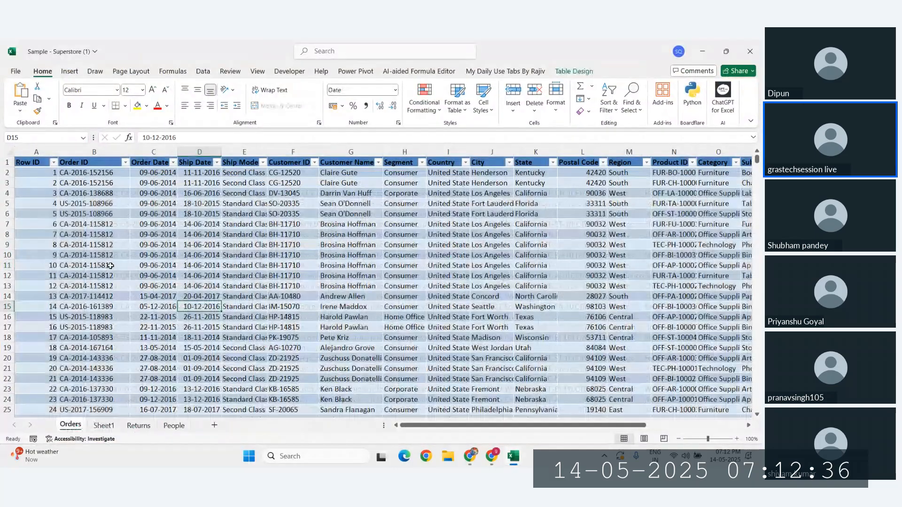
left_click(112, 266)
key("ctrl+a")
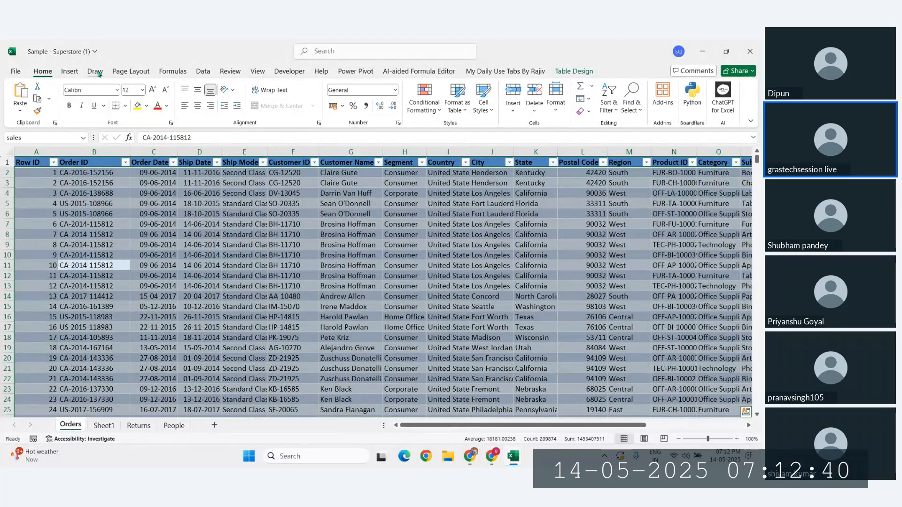
Step: Browse the Data, Insert and Home tabs and the table style gallery unchanged, then click cells G9, F14, C11
left_click(202, 73)
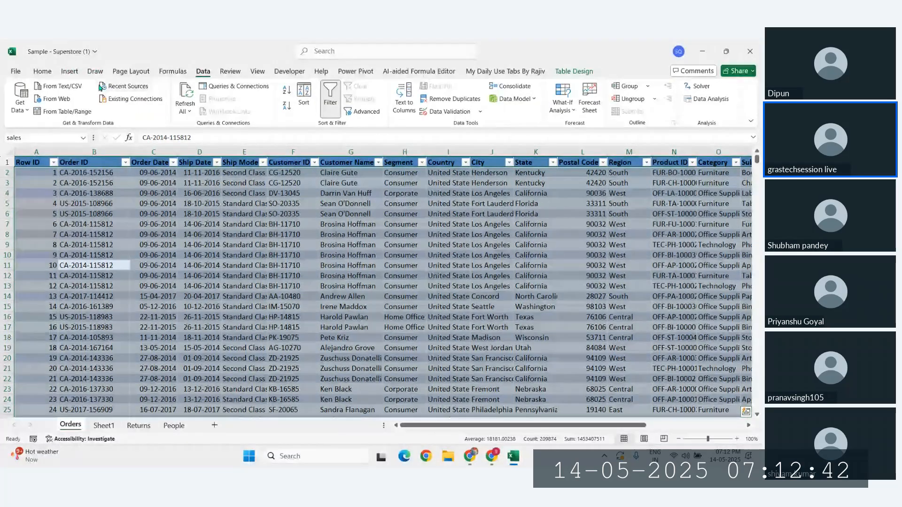
left_click(75, 74)
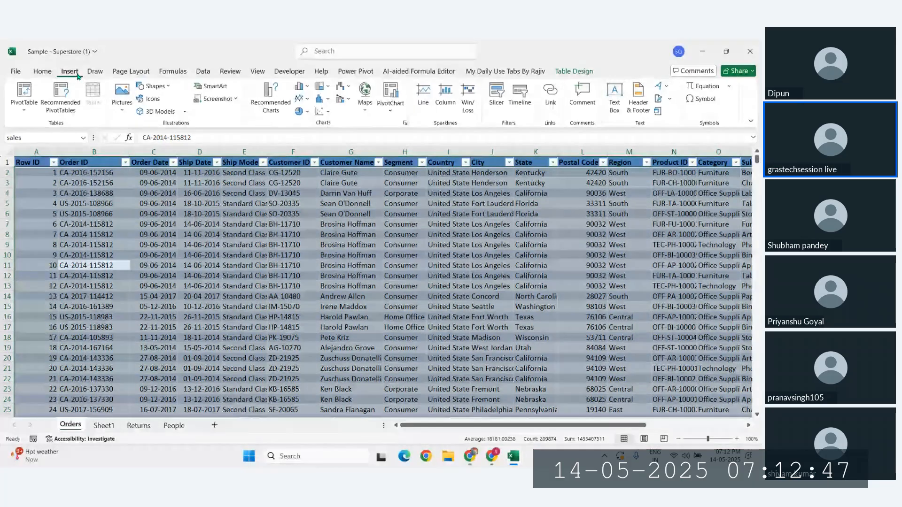
left_click(43, 73)
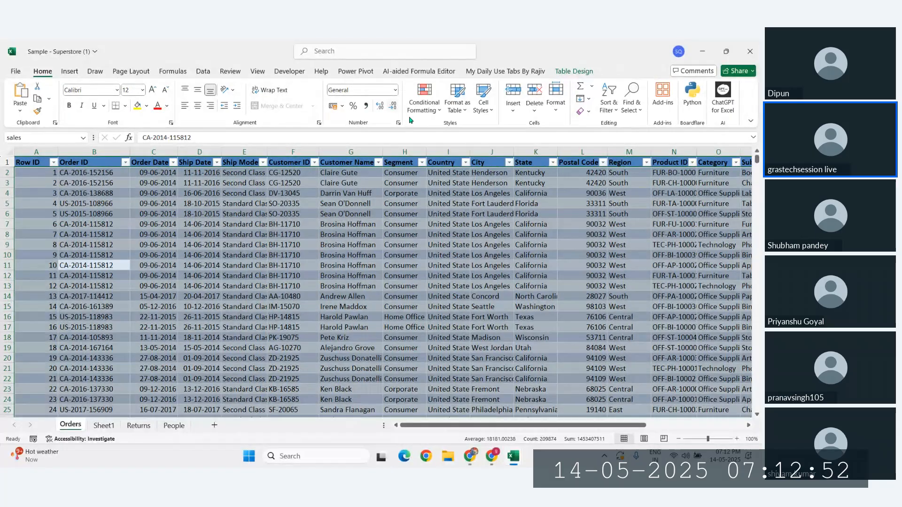
left_click(455, 109)
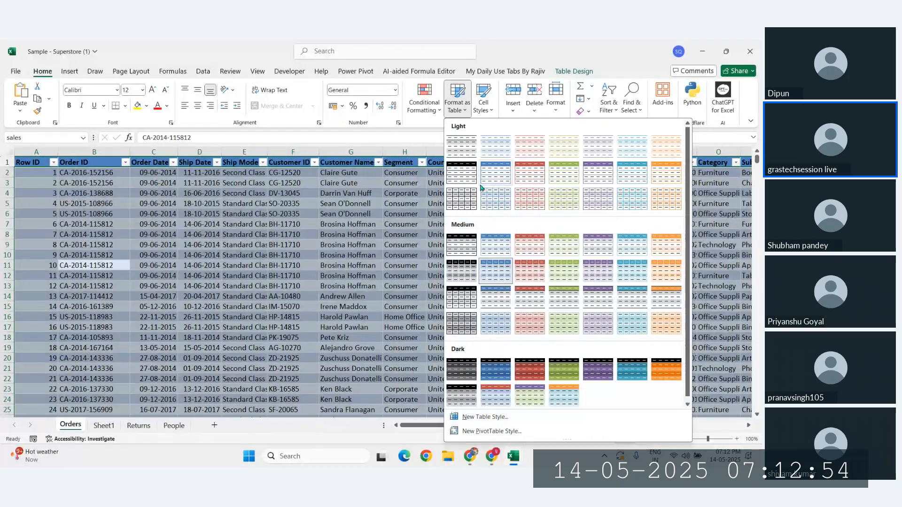
key("Escape")
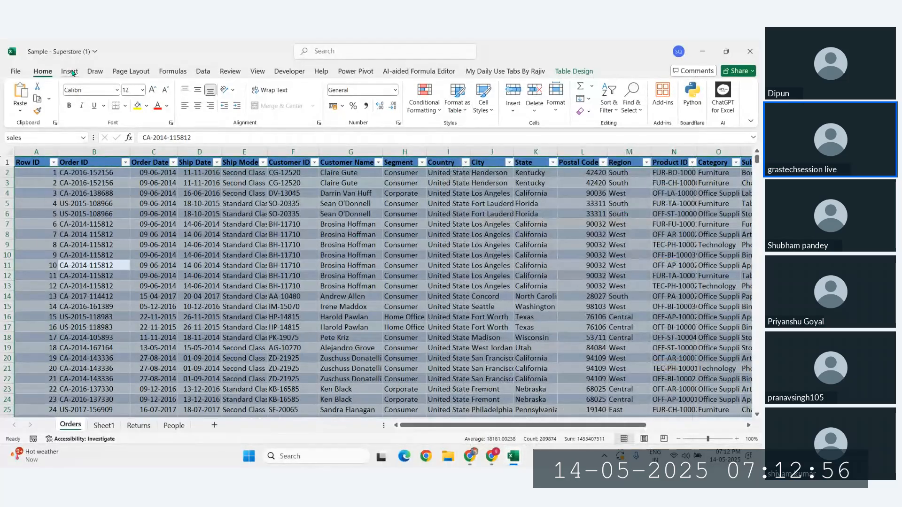
left_click(354, 245)
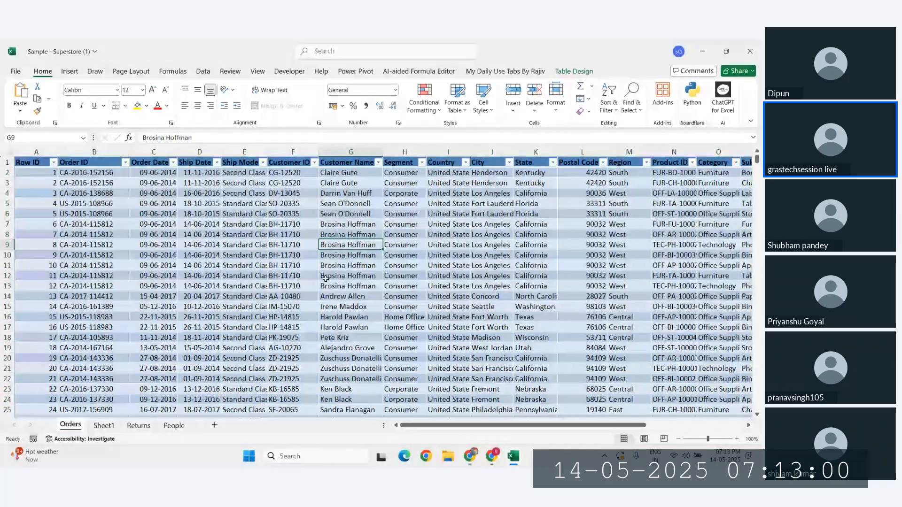
left_click(293, 298)
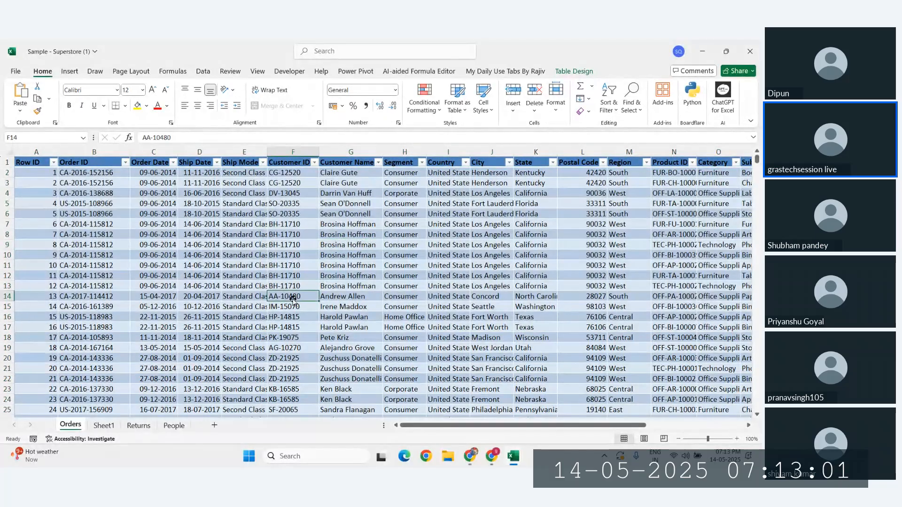
left_click(163, 263)
left_click(69, 72)
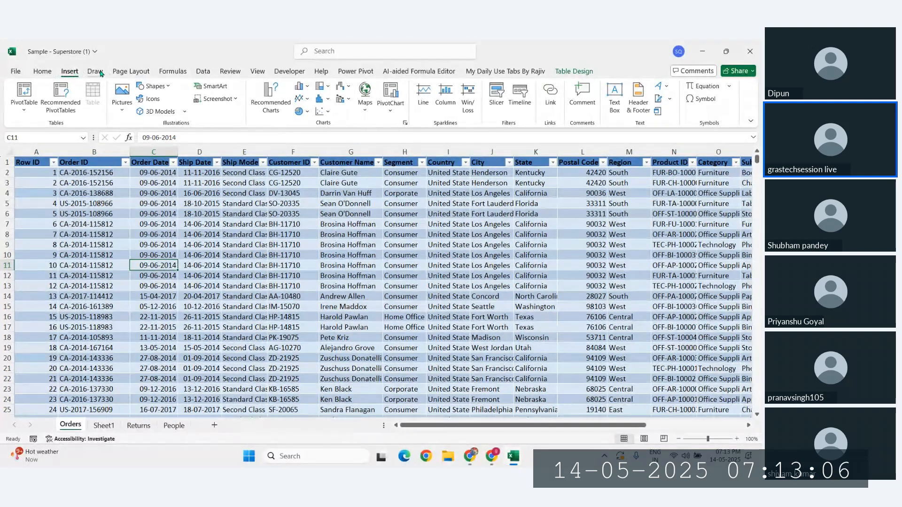
Step: Convert the People sheet's Person and Region list A1:B5 into a table with headers
left_click(174, 426)
left_click_drag(34, 161, 80, 203)
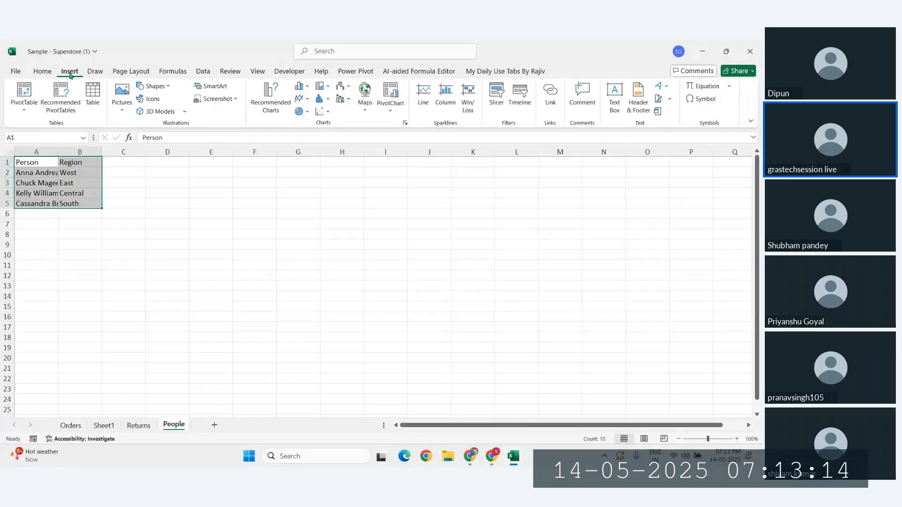
left_click(99, 101)
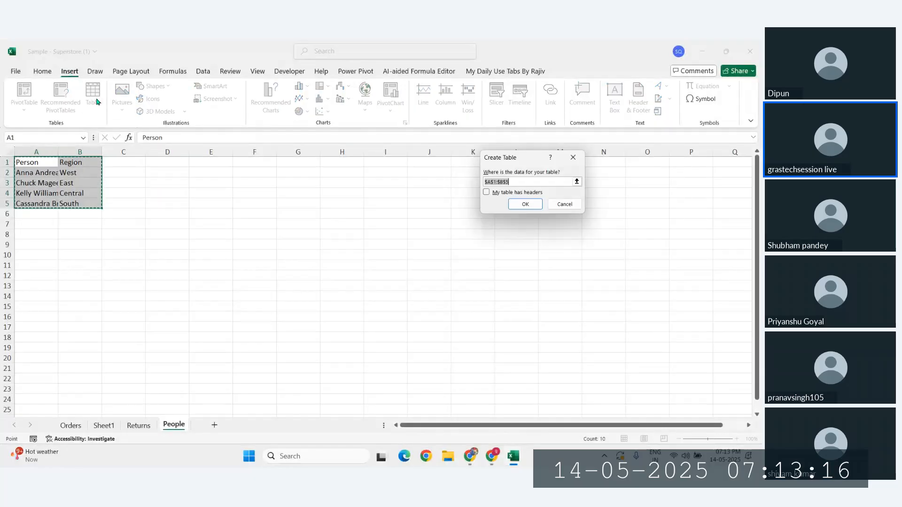
left_click(486, 193)
left_click(525, 204)
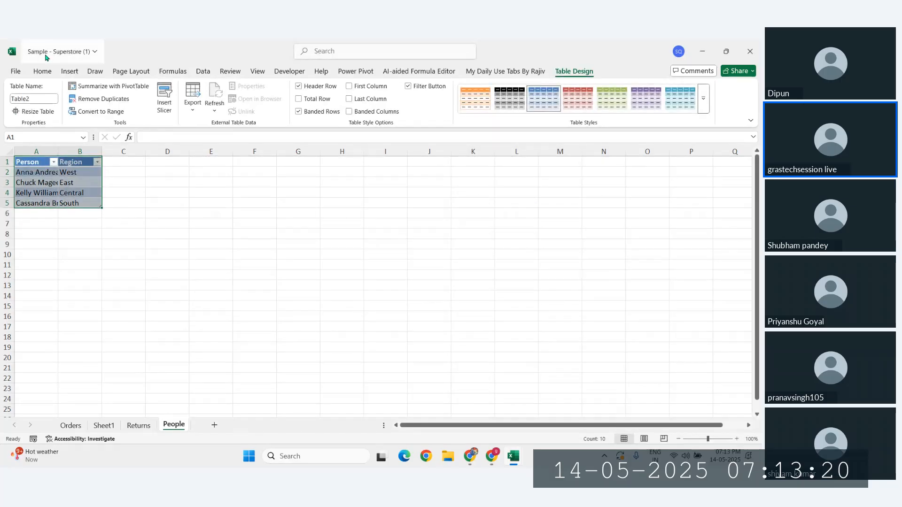
Step: Show the Insert tab options
left_click(72, 74)
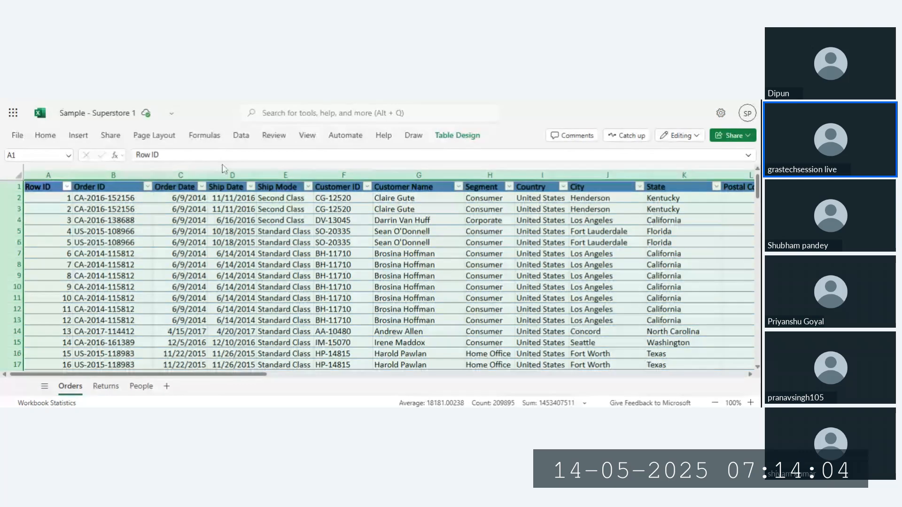
left_click(45, 135)
left_click(77, 136)
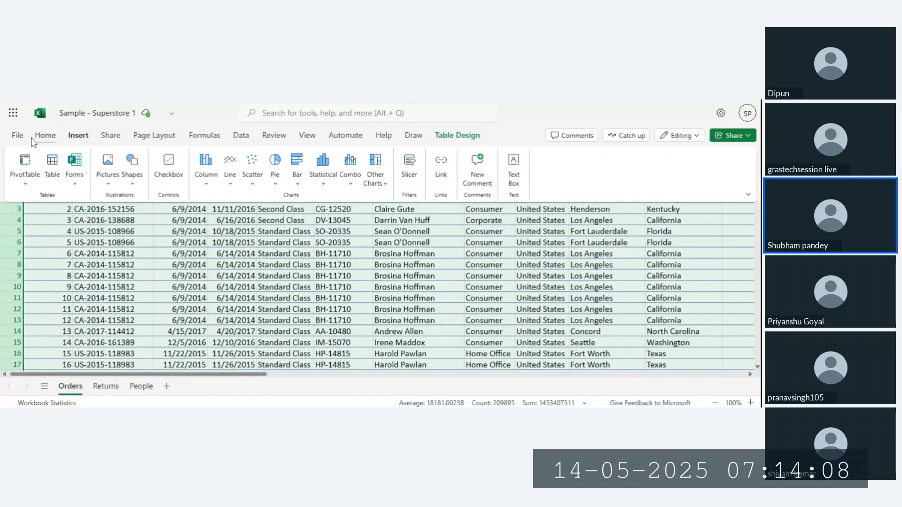
left_click(17, 136)
left_click(45, 136)
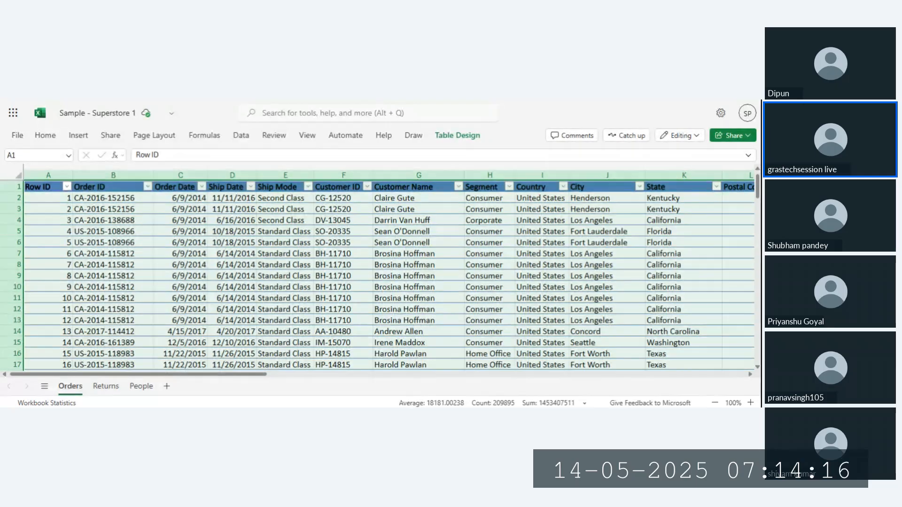
left_click(46, 135)
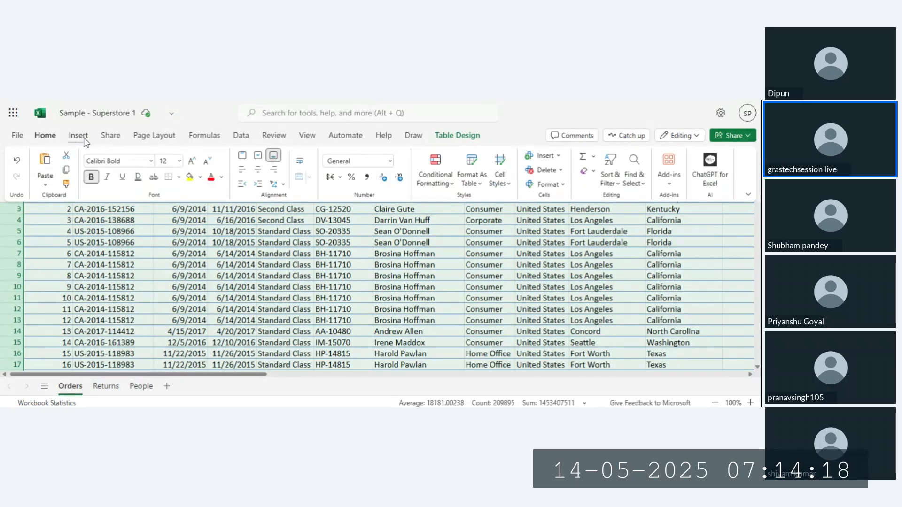
left_click(78, 135)
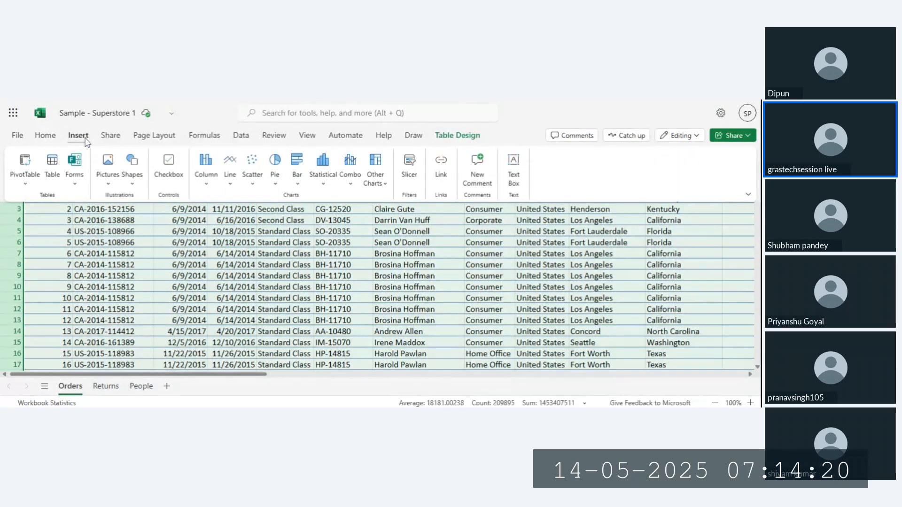
left_click(52, 178)
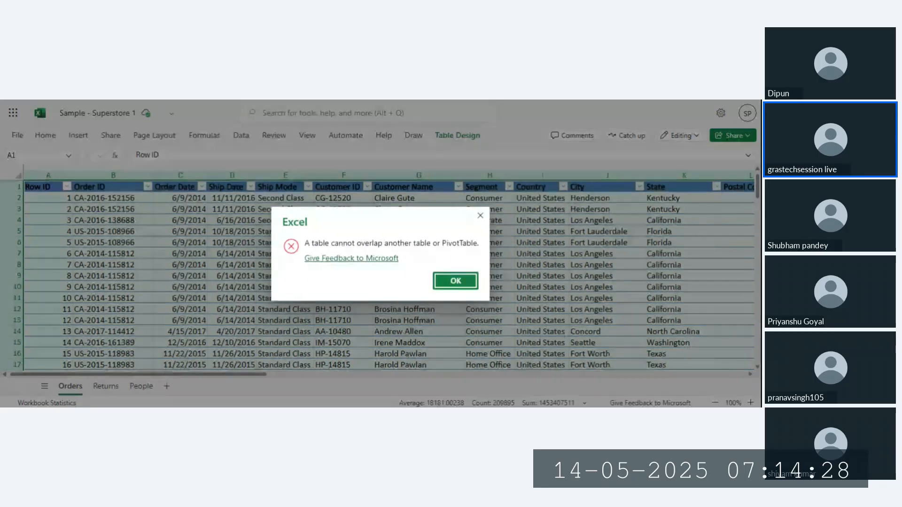
left_click(480, 218)
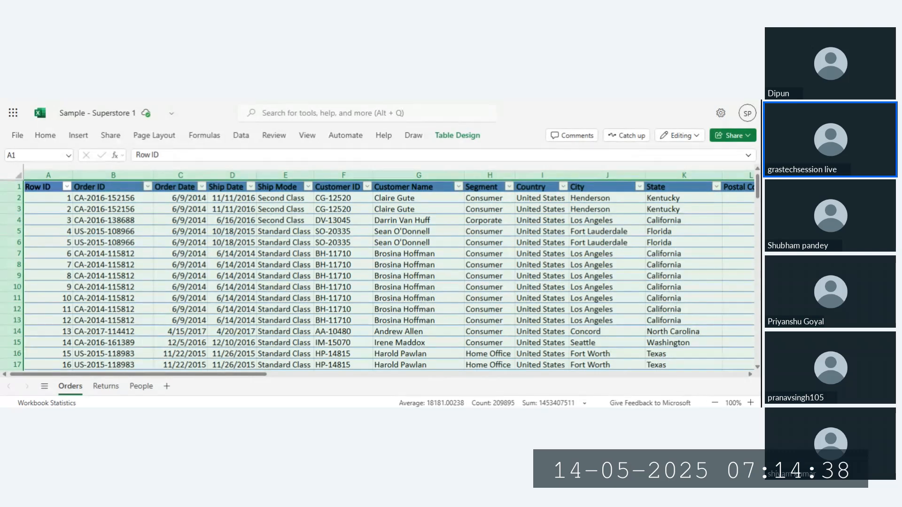
Step: Format the Returns data A1:B297 with a light blue table style, producing Column1/Column2 headers
left_click(101, 388)
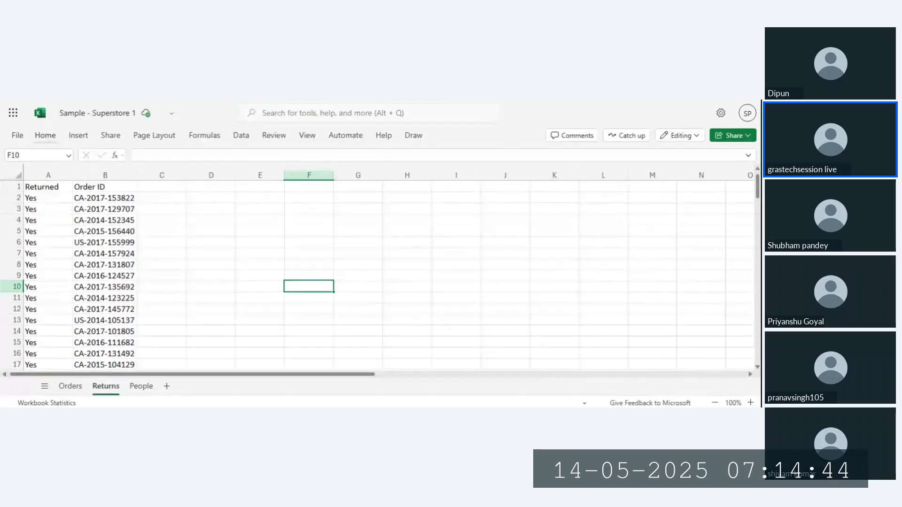
left_click(85, 386)
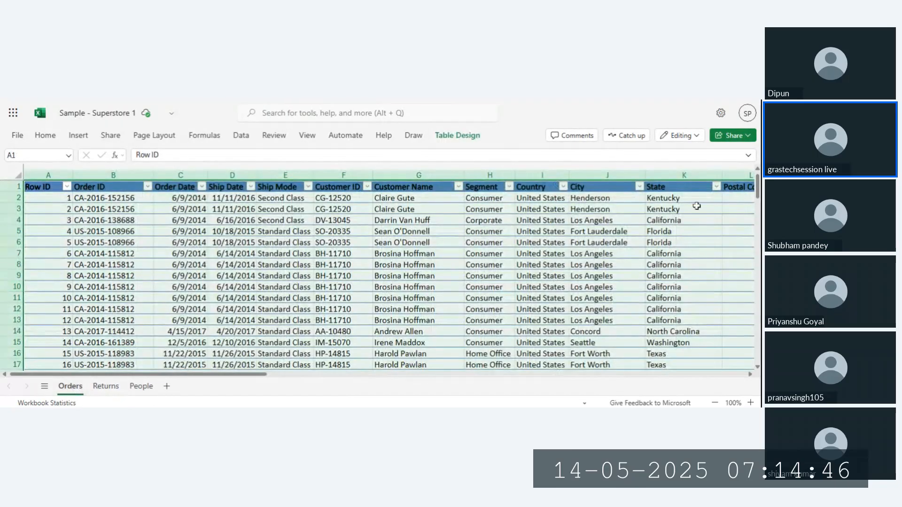
left_click(45, 136)
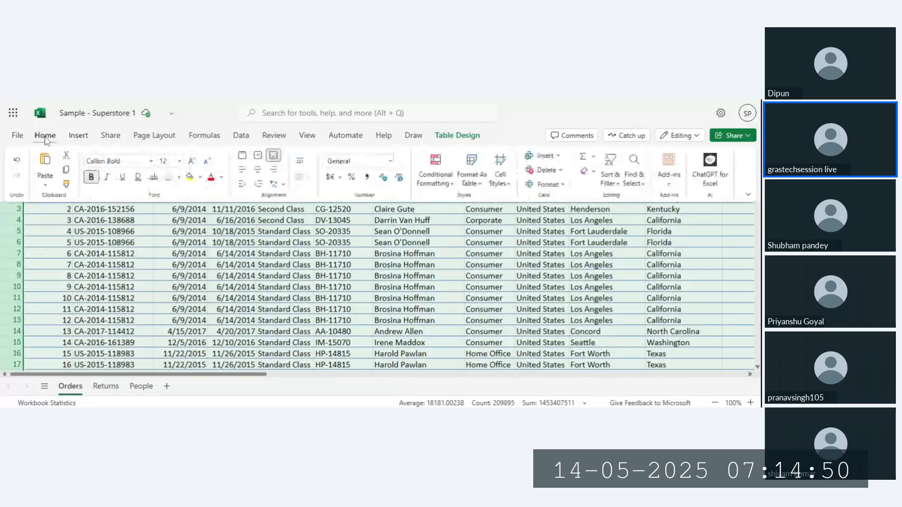
left_click(104, 386)
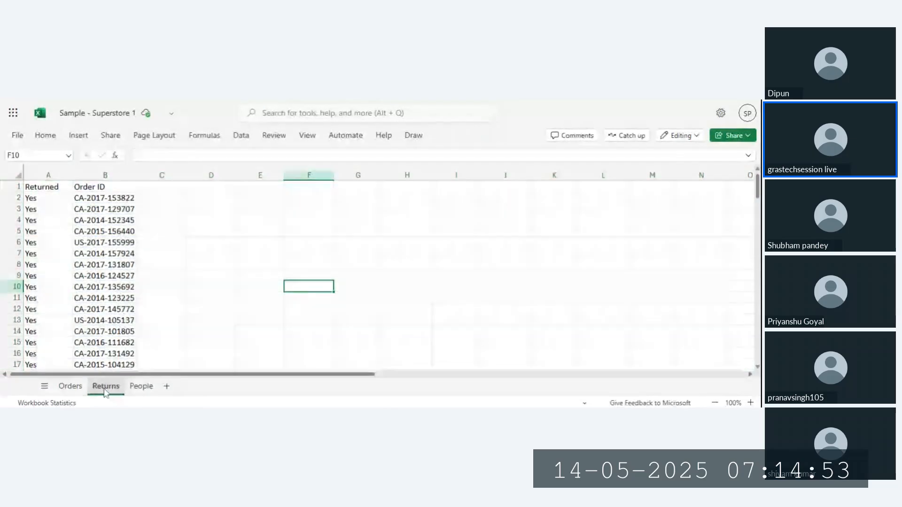
left_click(49, 191)
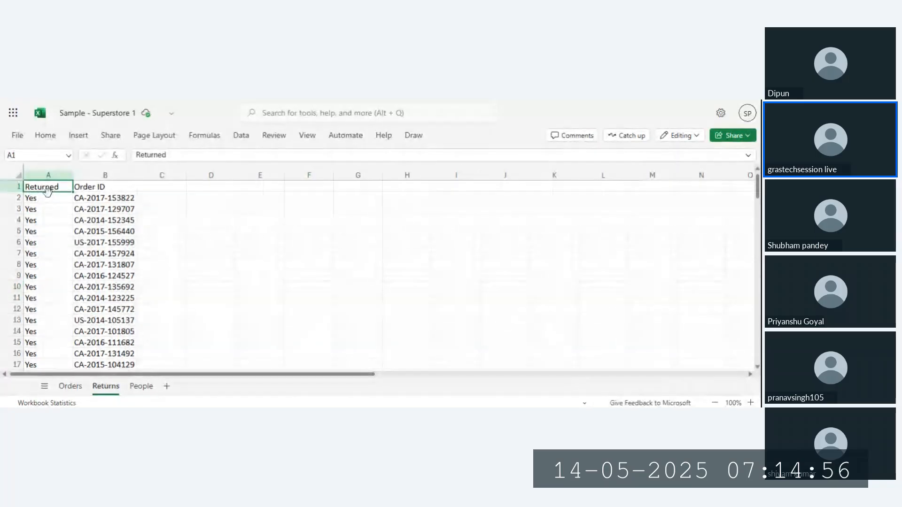
key("ctrl+a")
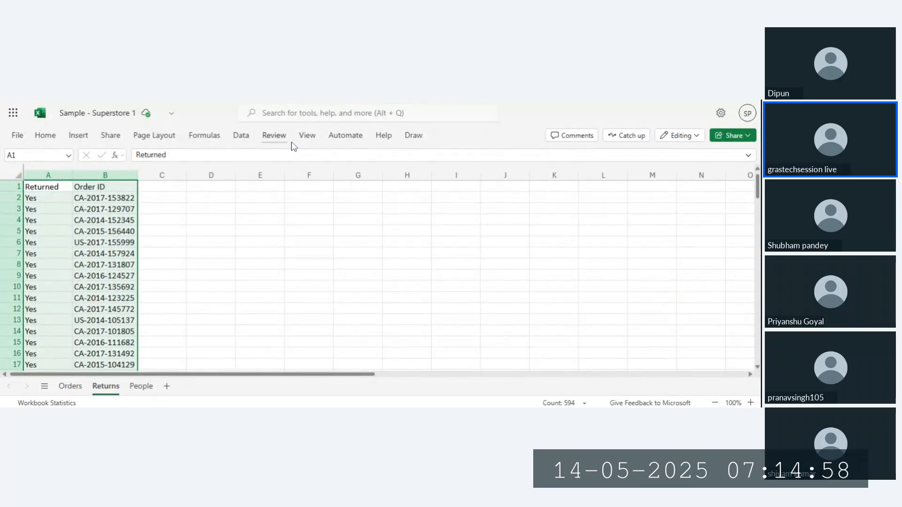
left_click(251, 139)
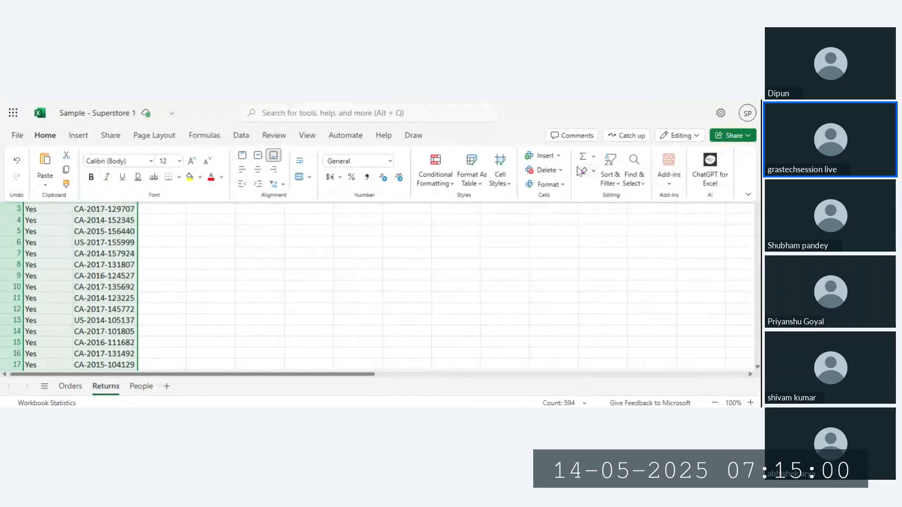
left_click(472, 181)
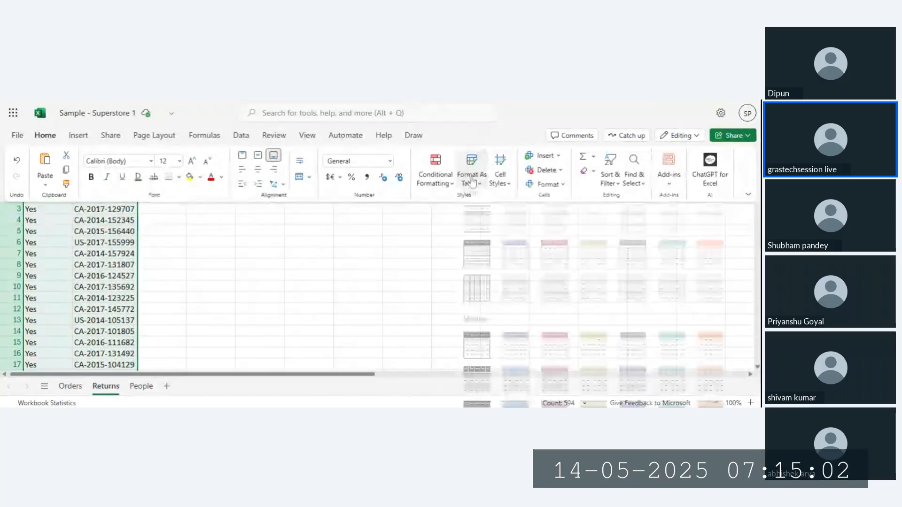
left_click(517, 257)
left_click(424, 286)
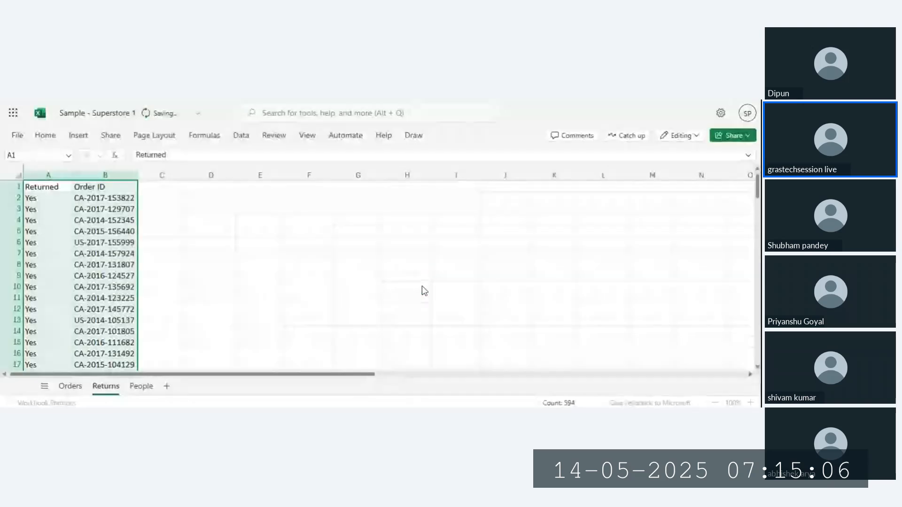
Step: Undo that table, then reapply the light blue style to A1:B297 with 'My table has headers' ticked
left_click(208, 263)
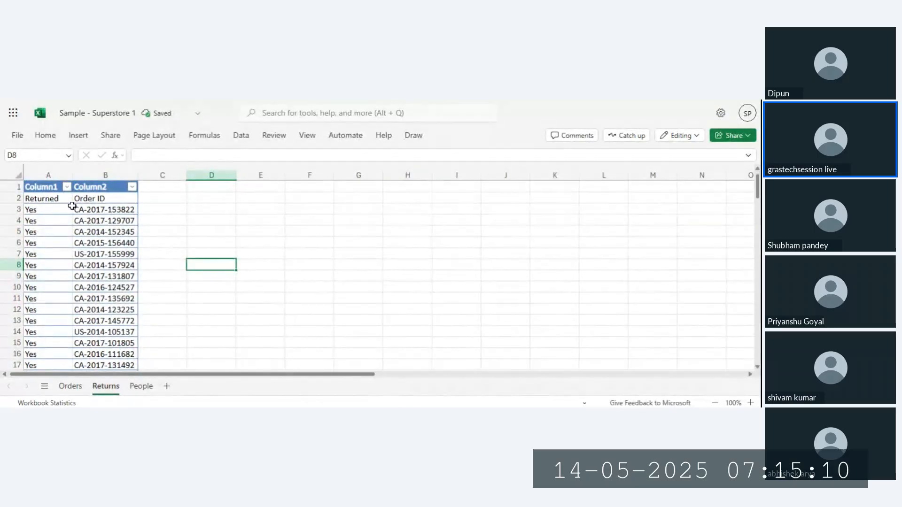
left_click(46, 136)
left_click(214, 236)
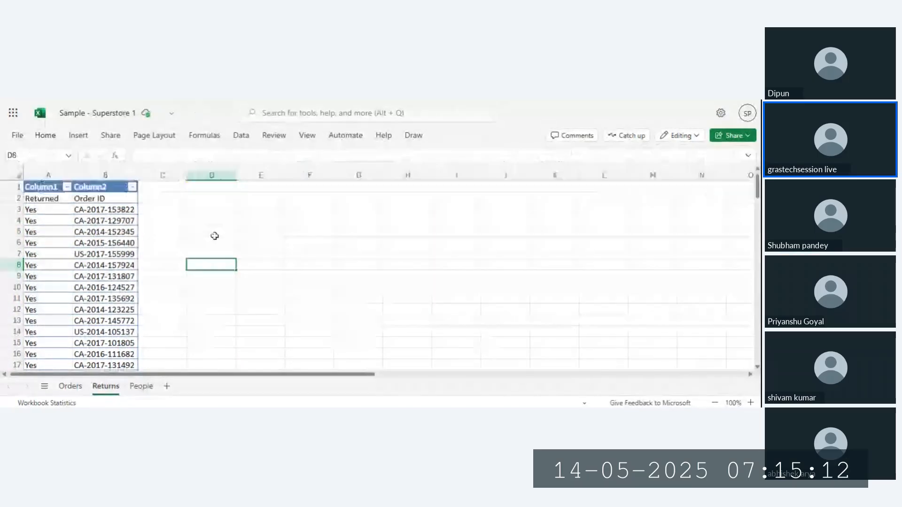
key("ctrl+z")
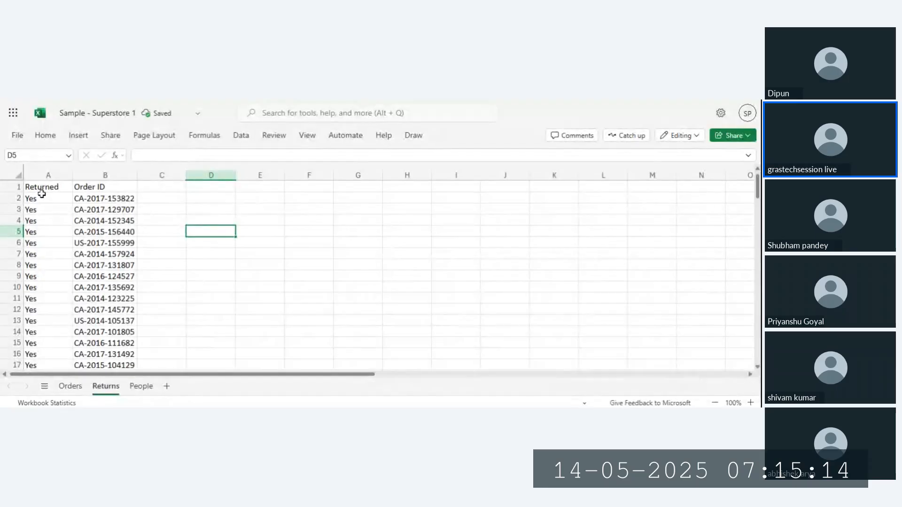
left_click(42, 188)
key("ctrl+a")
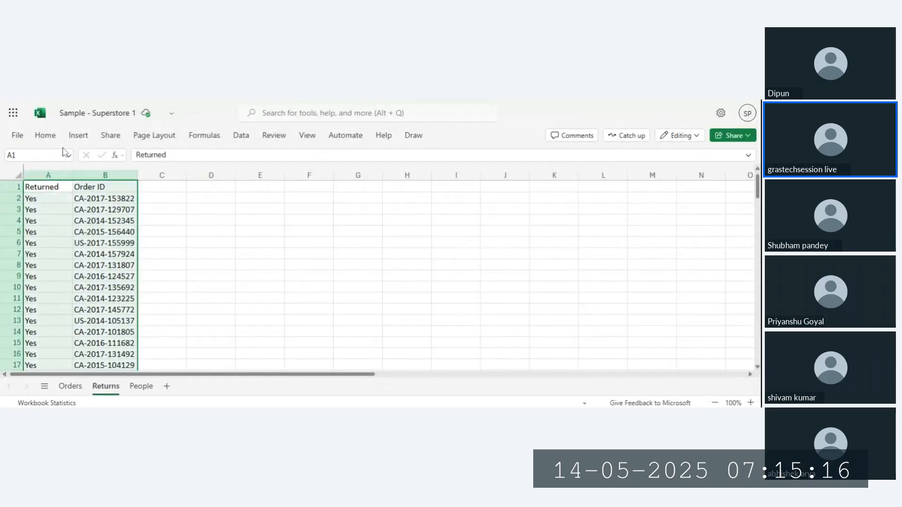
left_click(45, 137)
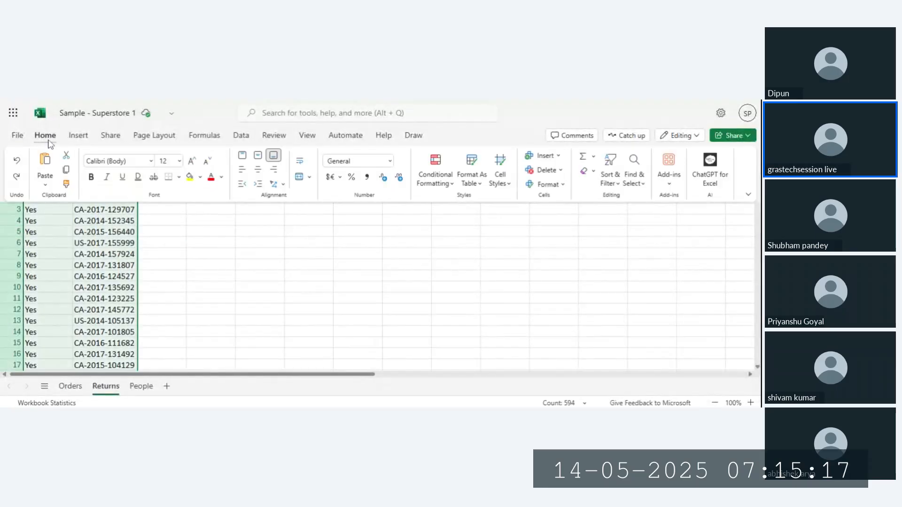
left_click(481, 187)
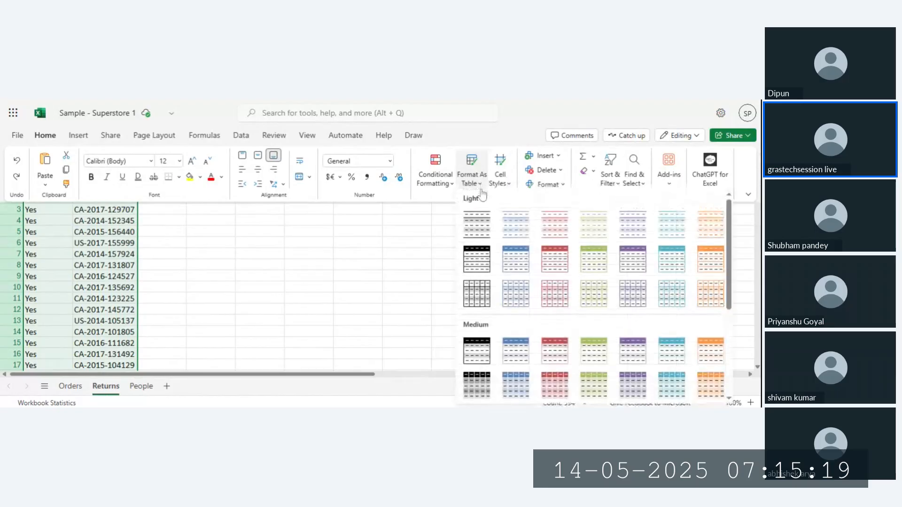
left_click(516, 259)
left_click(273, 255)
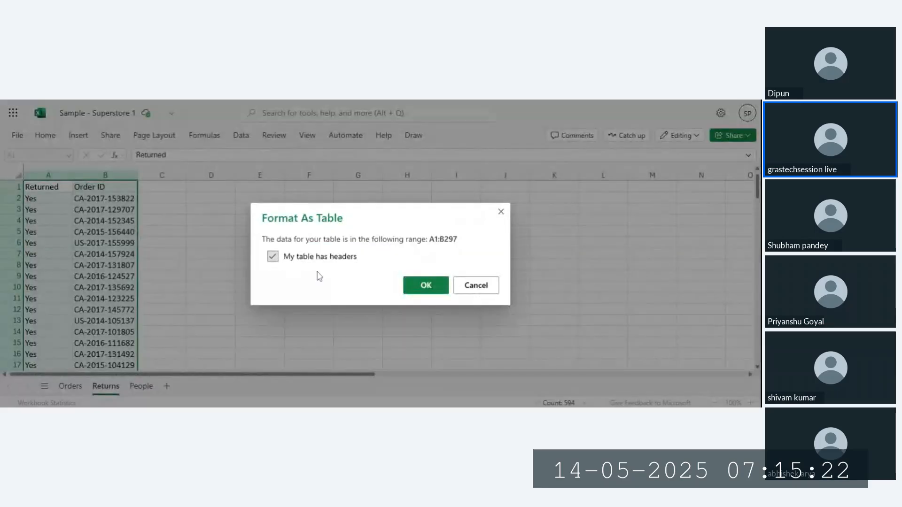
Step: Confirm the Format As Table dialog to create the Returned / Order ID table
left_click(428, 283)
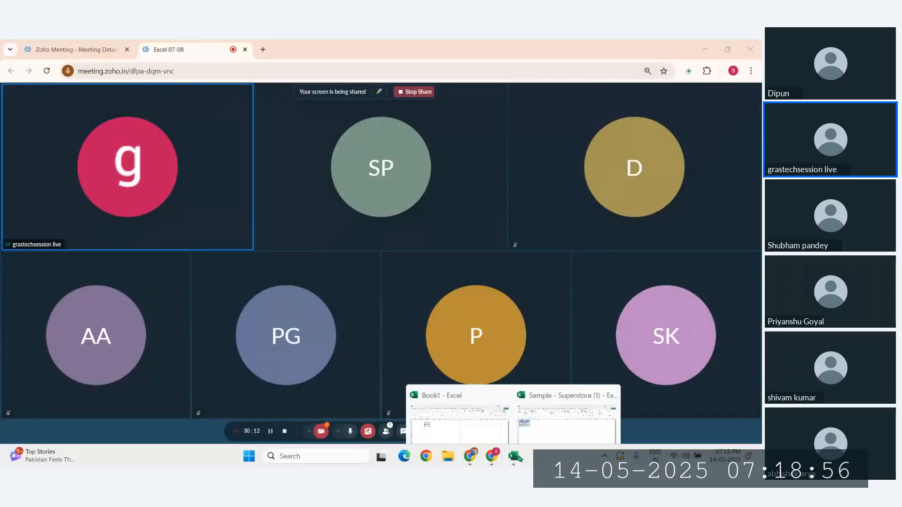
Step: Bring the desktop Sample - Superstore workbook forward, view the People table's Table Design tab, and select D2
left_click(527, 403)
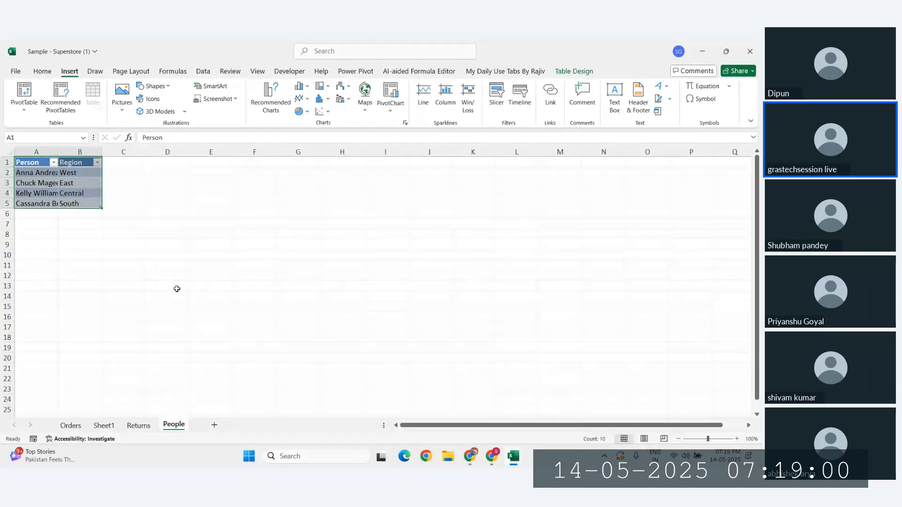
left_click(573, 72)
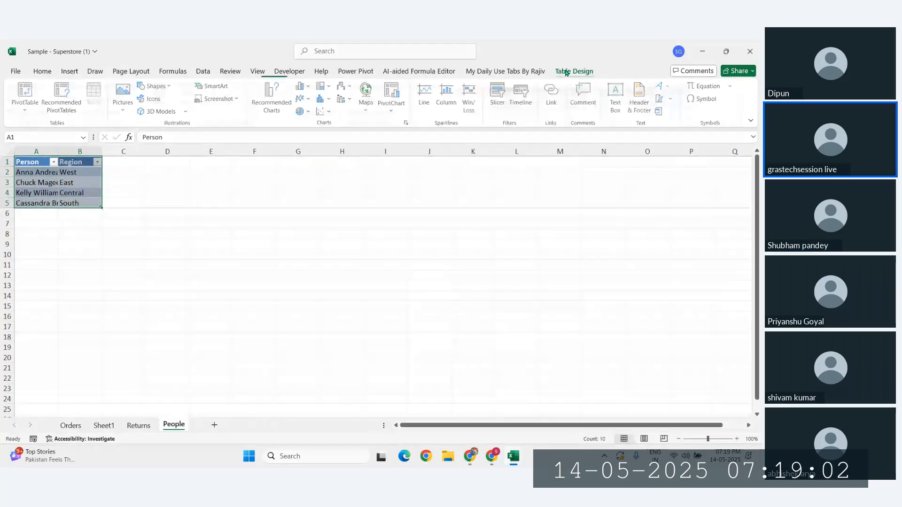
left_click(167, 172)
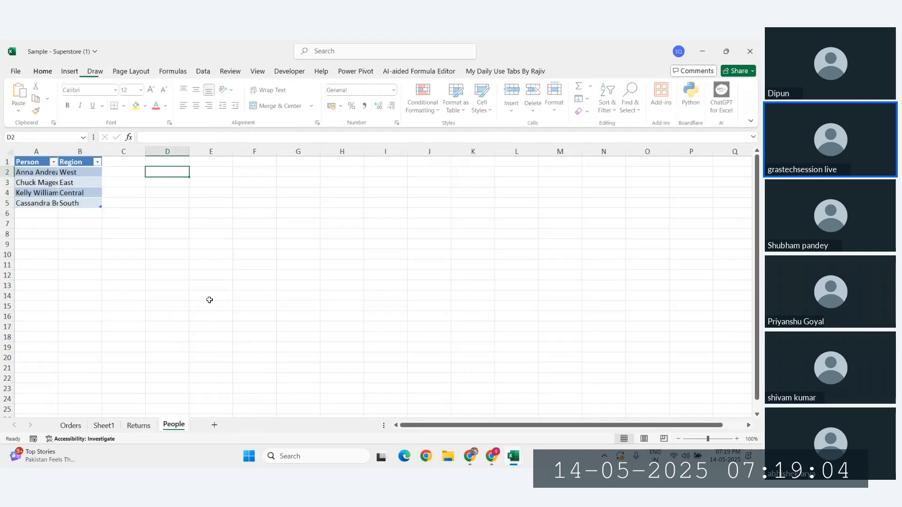
left_click(214, 424)
left_click(111, 203)
type("=tab")
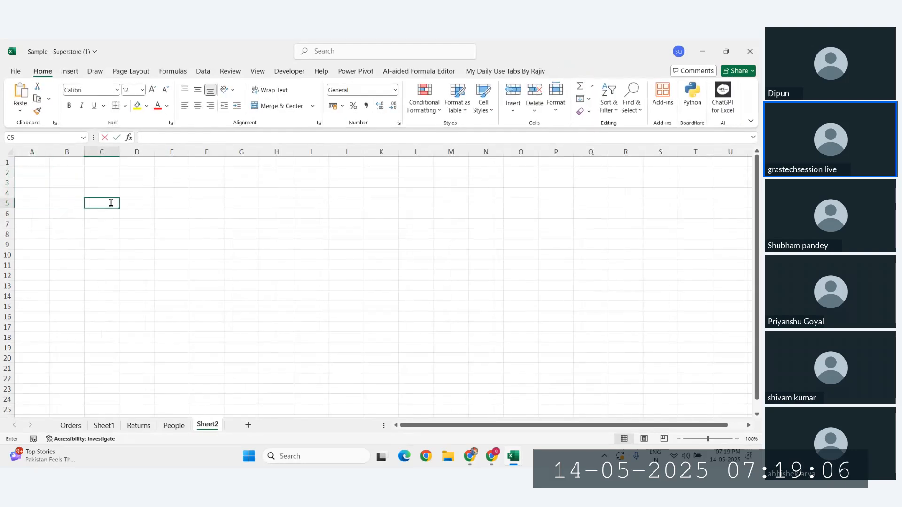
key("Tab")
key("Return")
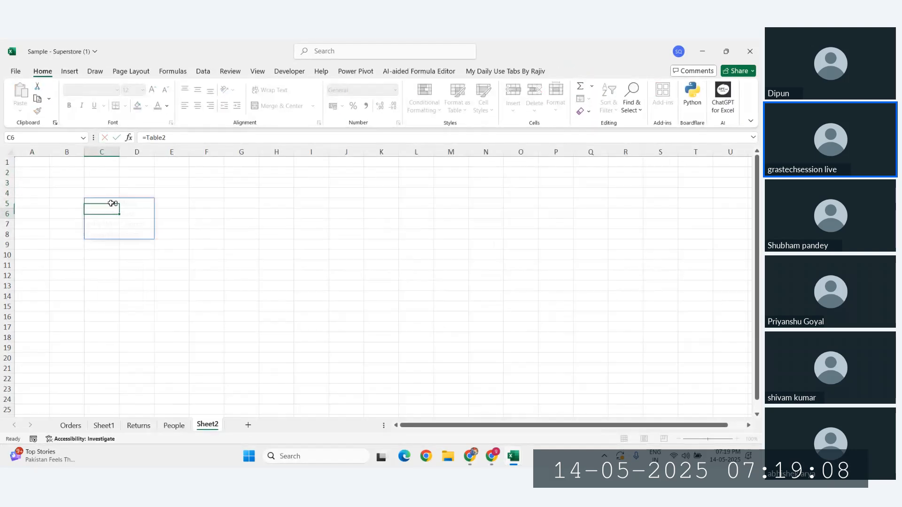
left_click(169, 204)
left_click_drag(83, 195, 162, 234)
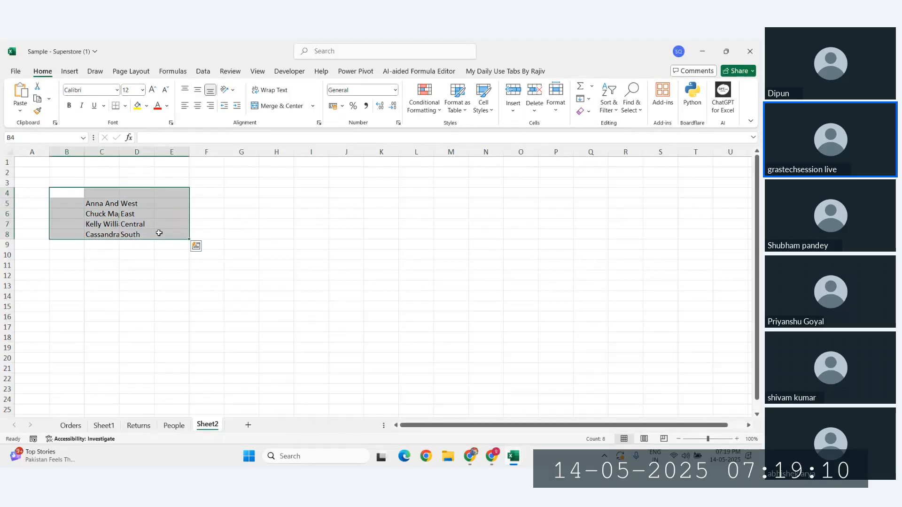
left_click(167, 242)
left_click_drag(103, 205, 146, 235)
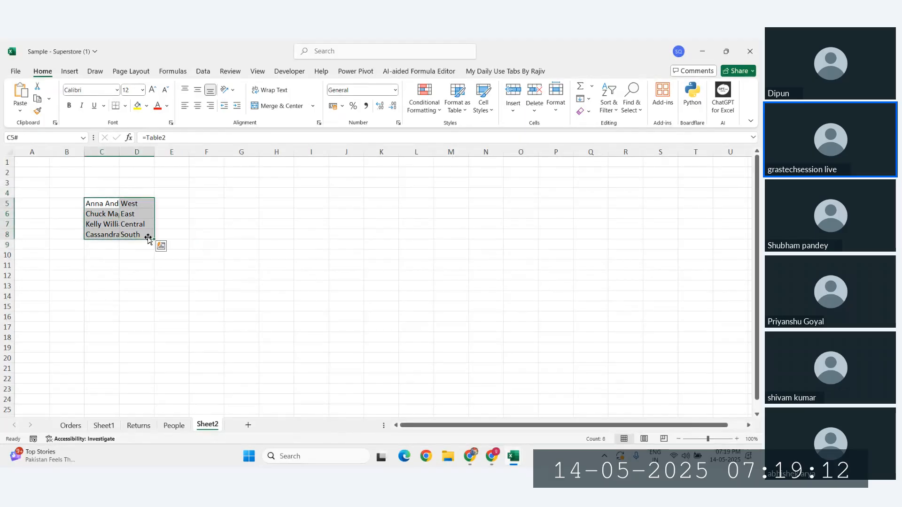
left_click(262, 253)
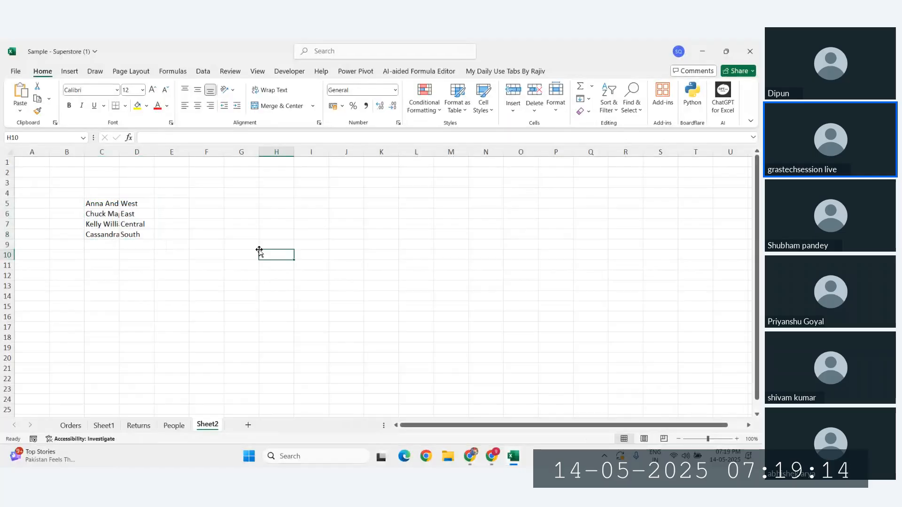
key("Home")
left_click_drag(87, 203, 178, 238)
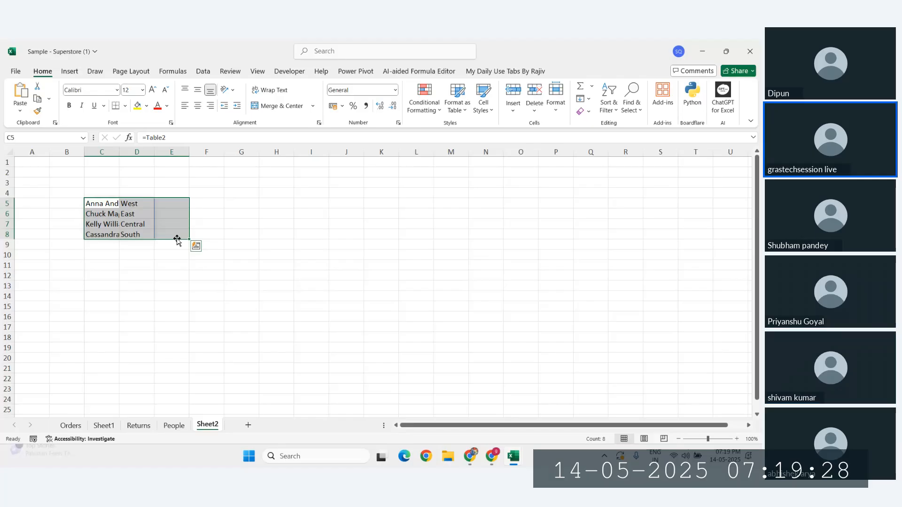
left_click(239, 251)
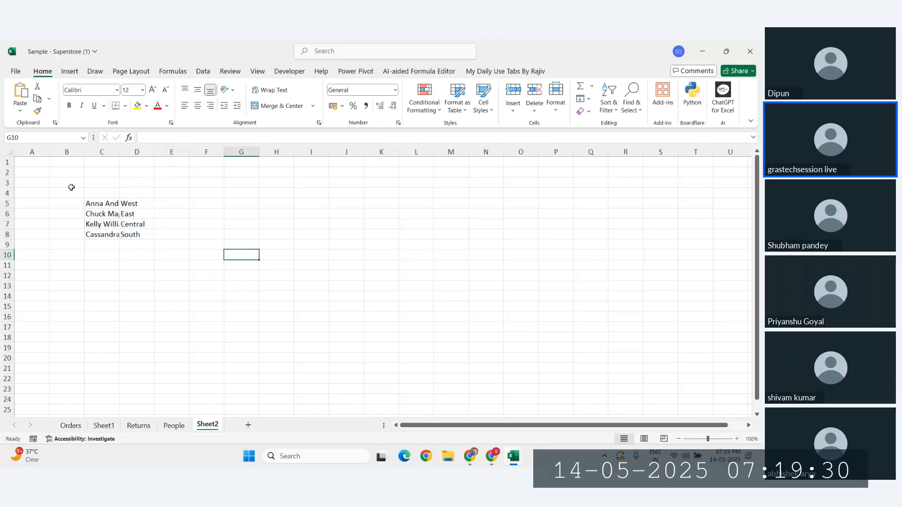
left_click_drag(70, 187, 188, 247)
left_click(146, 306)
left_click_drag(116, 207, 149, 235)
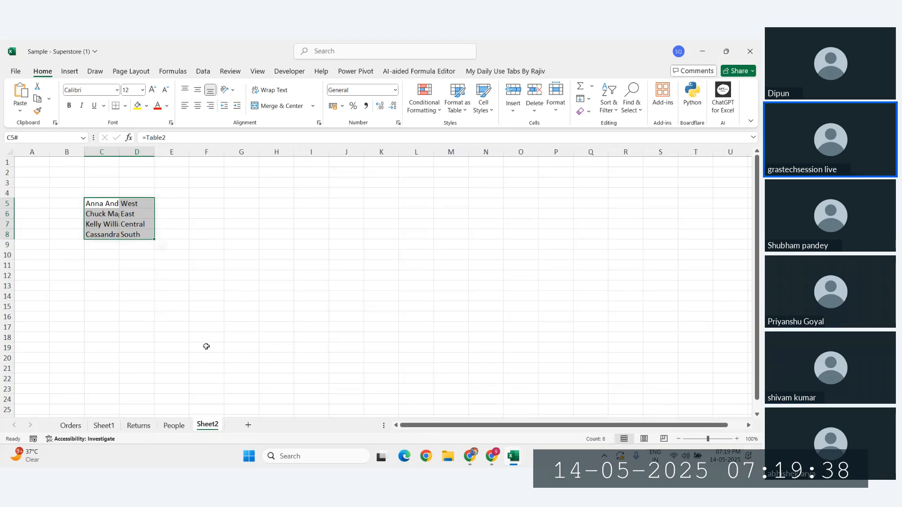
left_click(181, 400)
left_click_drag(96, 205, 132, 236)
left_click(137, 285)
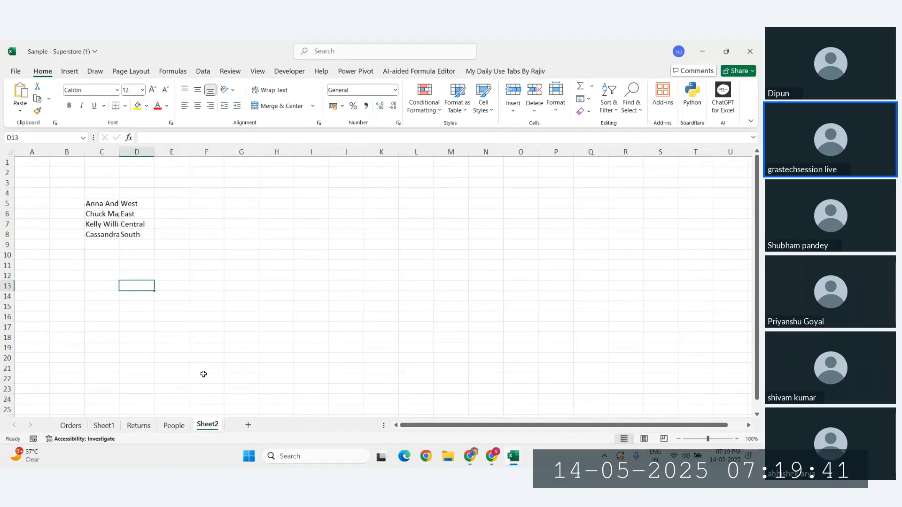
Step: Copy the entire Orders table including headers, then add a new blank Sheet3 after Orders
left_click(73, 426)
left_click(208, 295)
key("ctrl+a")
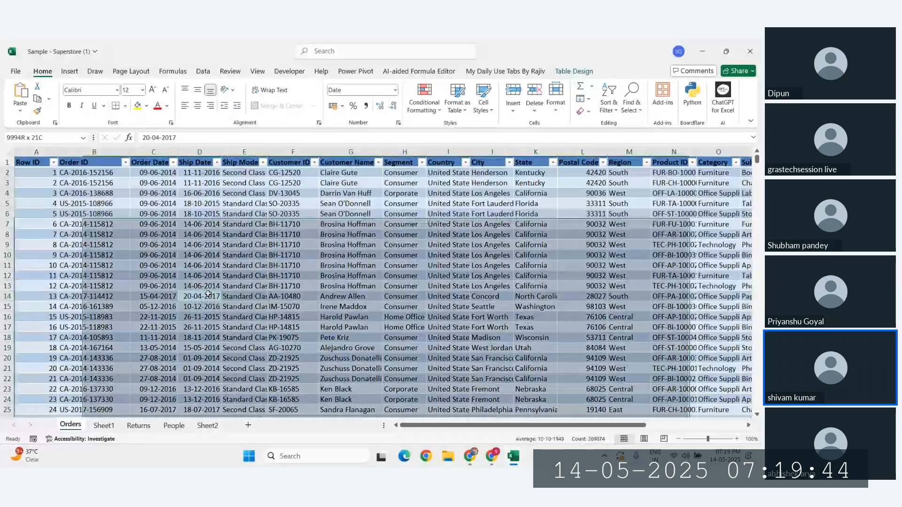
key("ctrl+a")
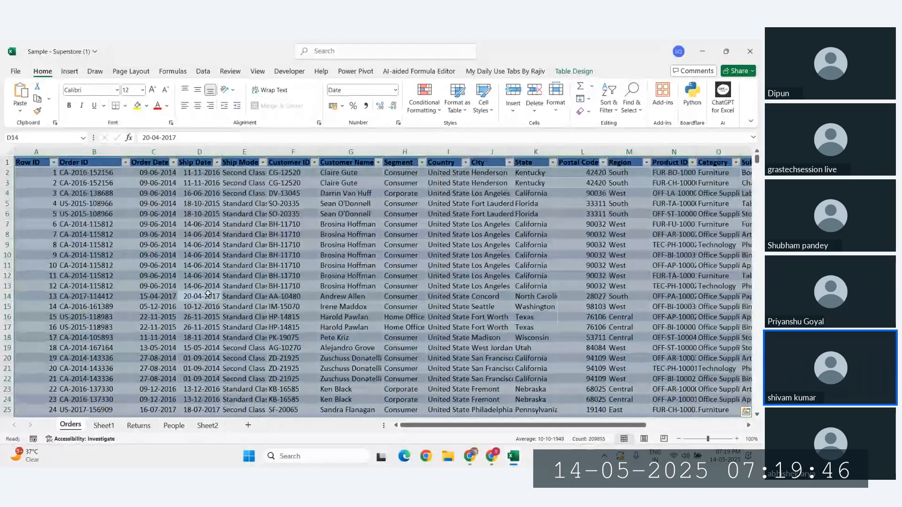
key("ctrl+c")
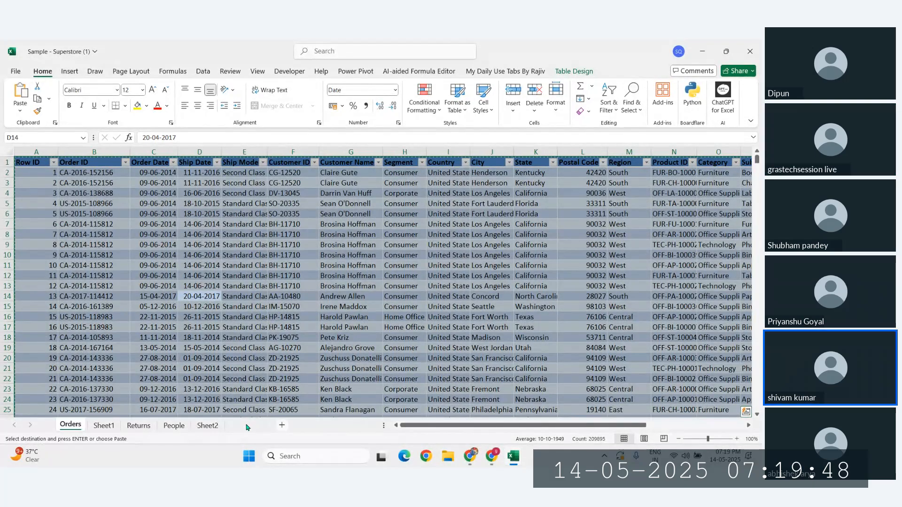
left_click(248, 425)
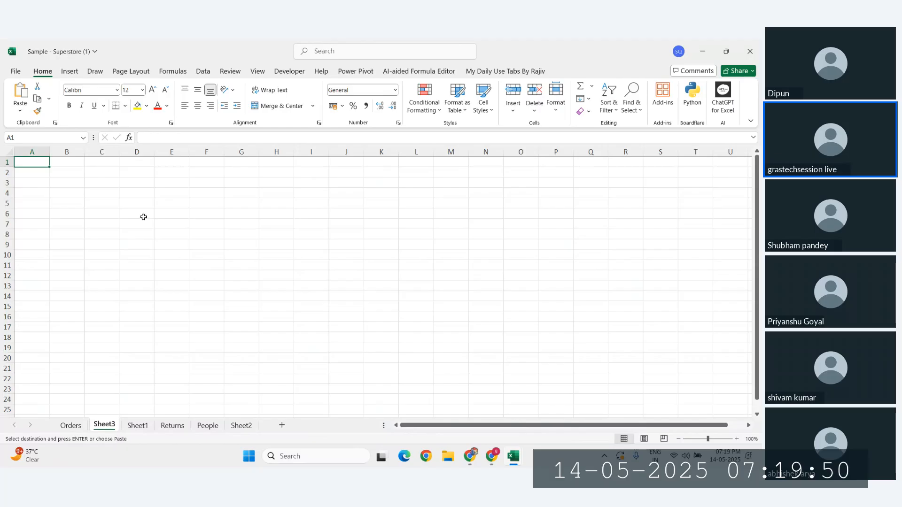
left_click(95, 174)
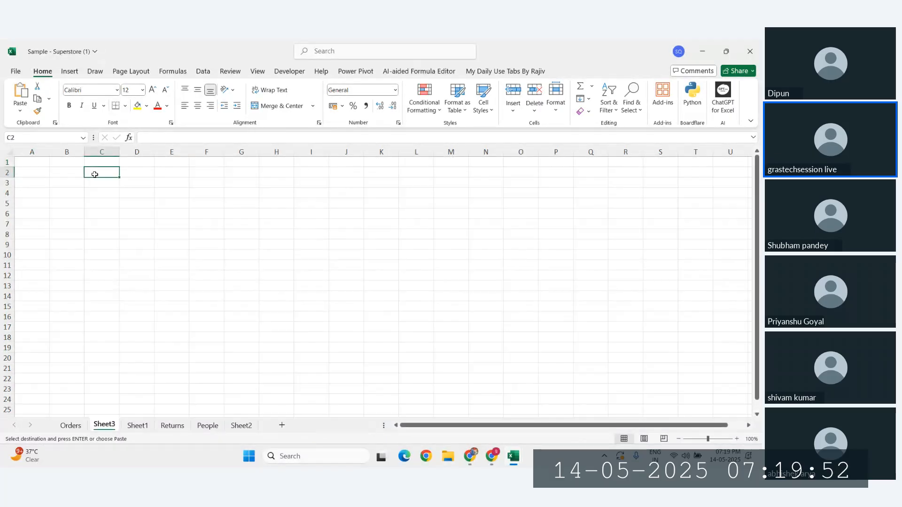
right_click(95, 174)
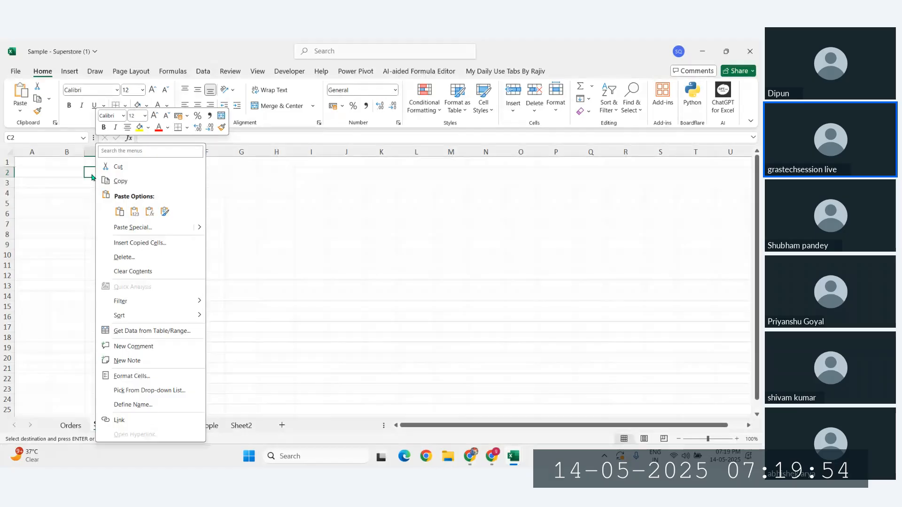
left_click(91, 174)
key("ctrl+alt+v")
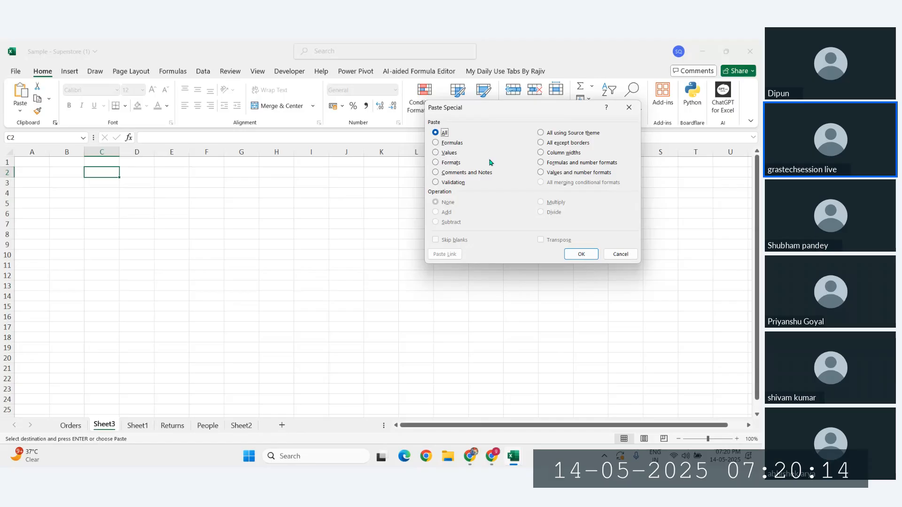
left_click(616, 255)
left_click(415, 243)
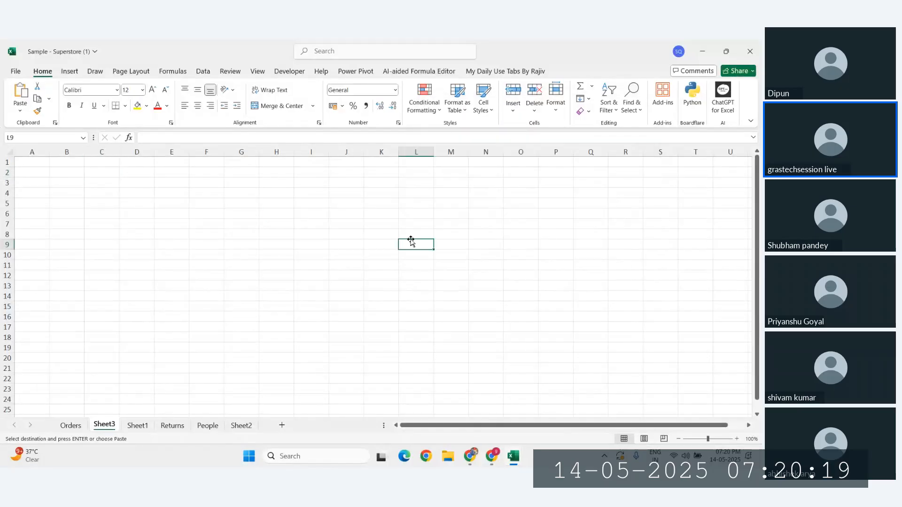
left_click(102, 183)
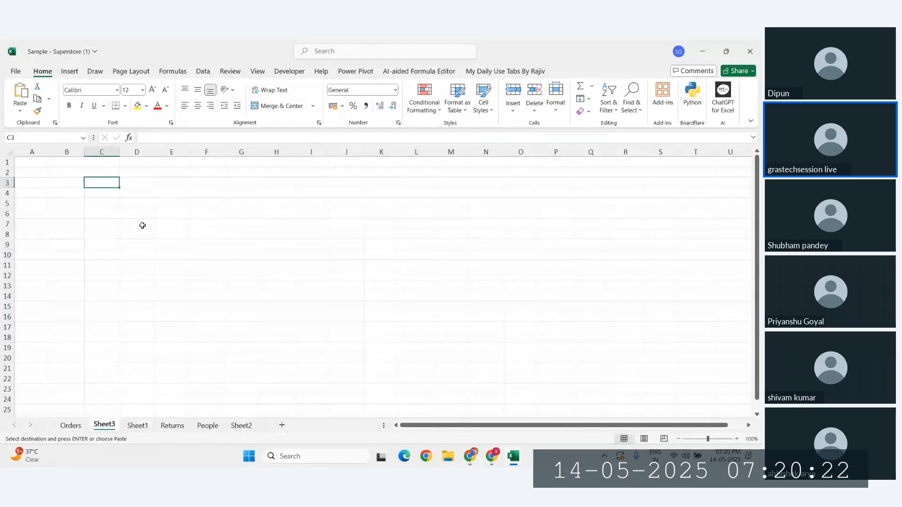
key("ctrl+alt+v")
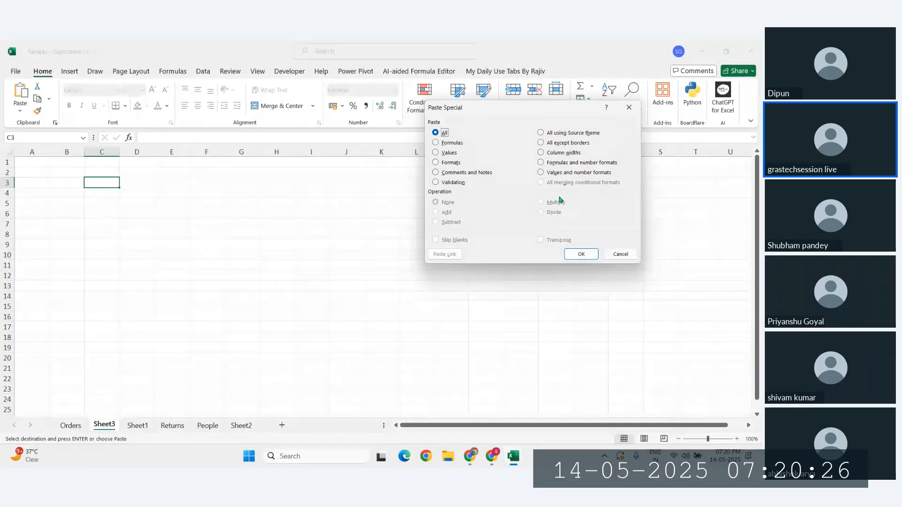
left_click(620, 254)
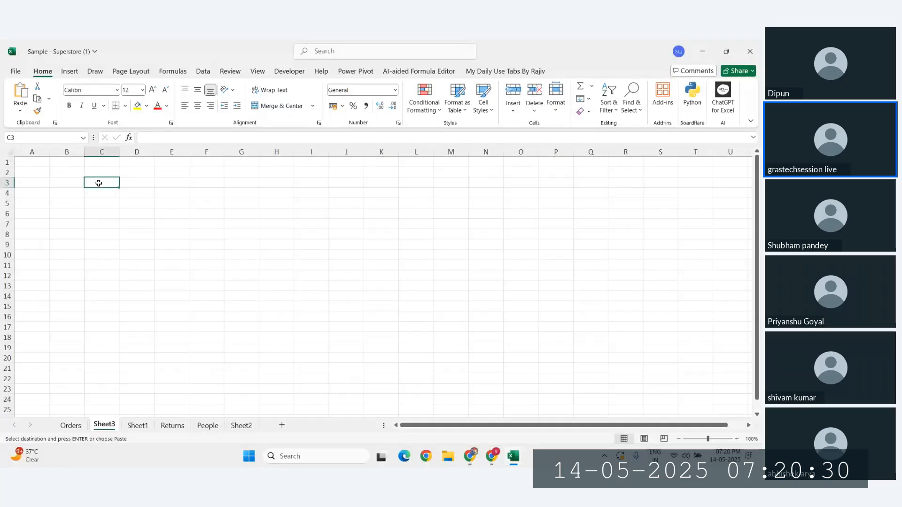
key("ctrl+alt+v")
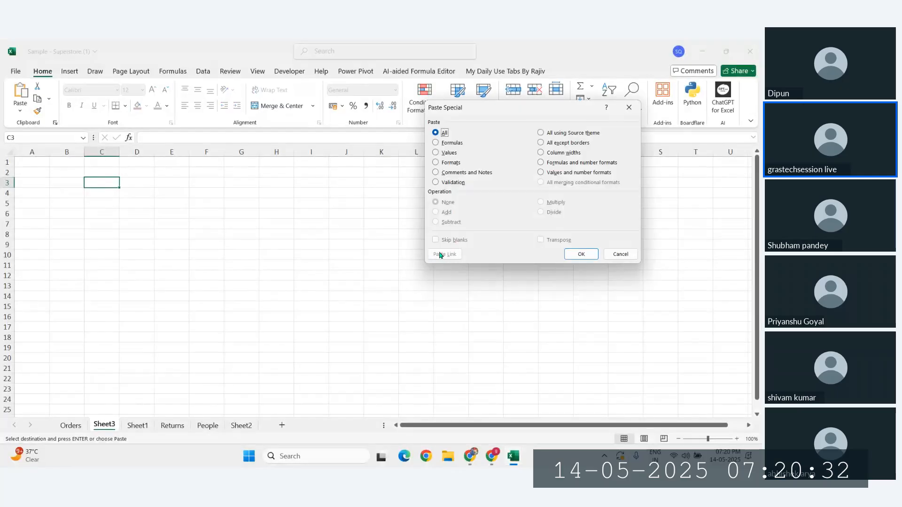
left_click(621, 254)
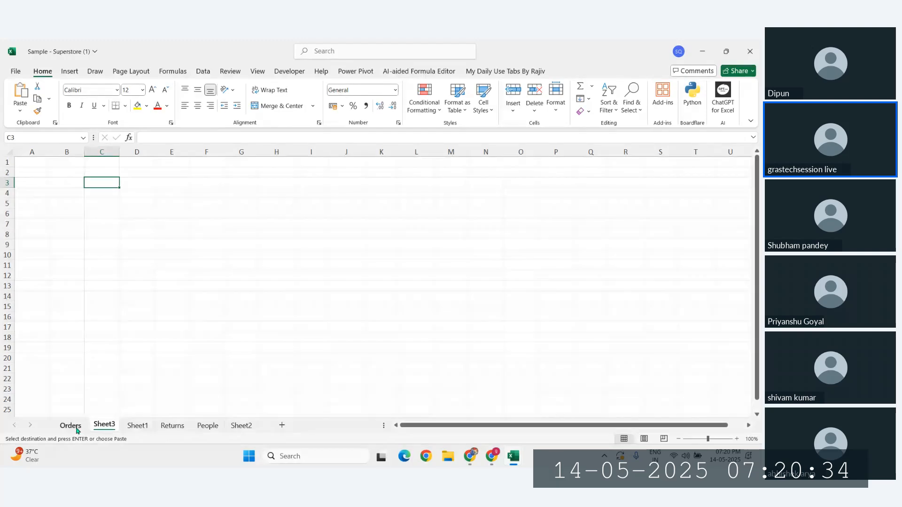
Step: Select the Orders table body, then open and cancel Paste Special at Sheet2's H8 without pasting
left_click(77, 430)
left_click(146, 329)
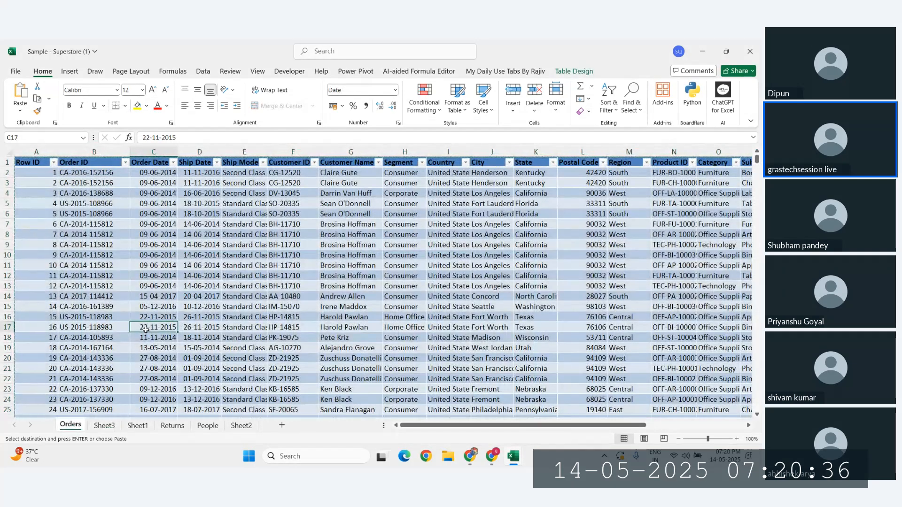
key("ctrl+a")
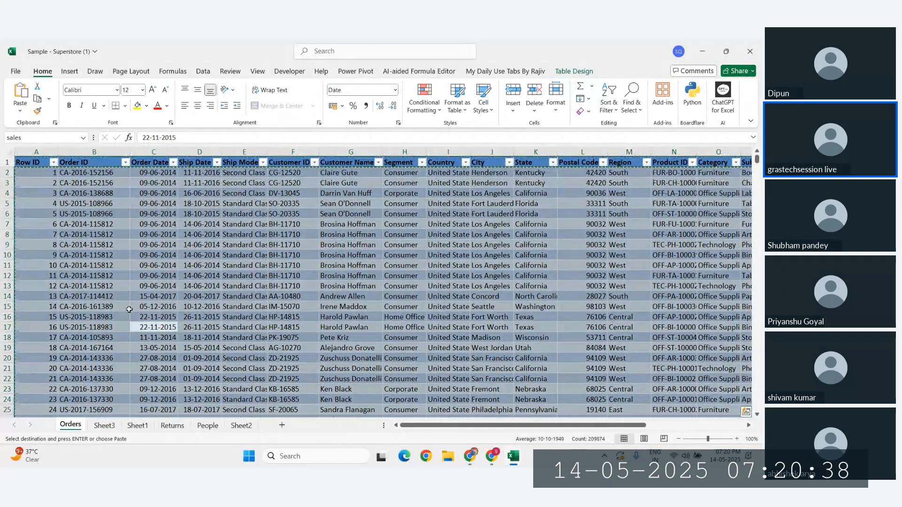
left_click(241, 425)
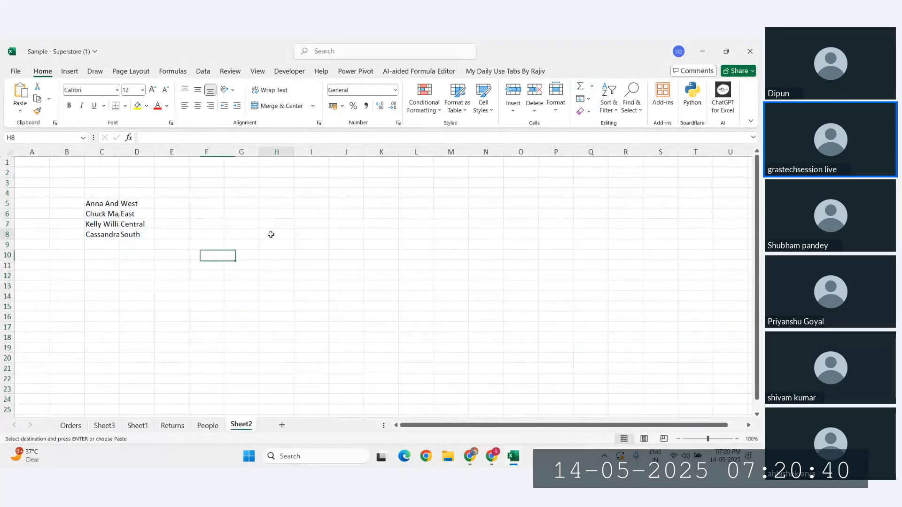
right_click(271, 234)
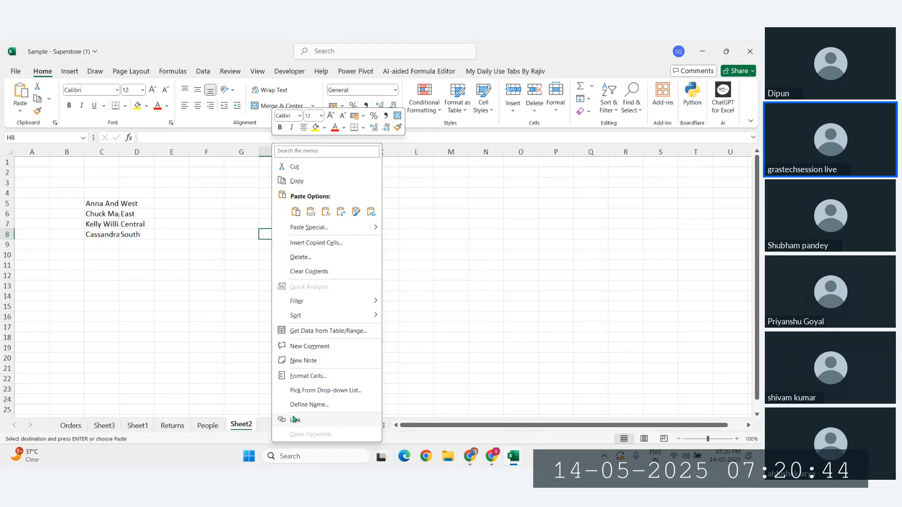
left_click(479, 255)
key("ctrl+alt+v")
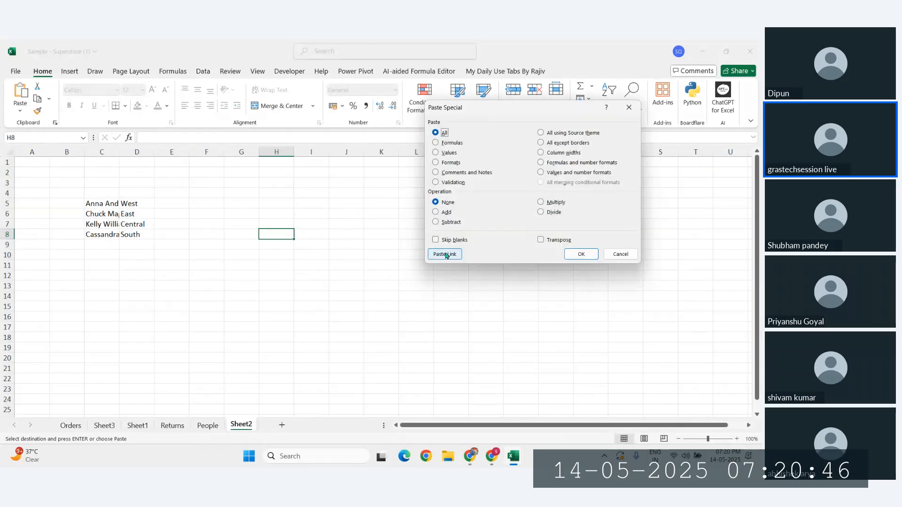
left_click(620, 254)
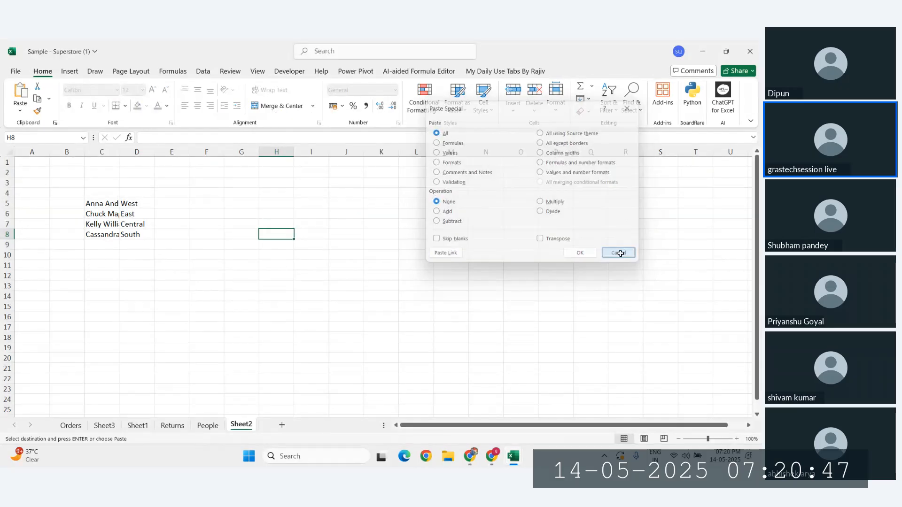
Step: Copy the full Orders sales table again and return to Sheet2
left_click(71, 425)
left_click(259, 319)
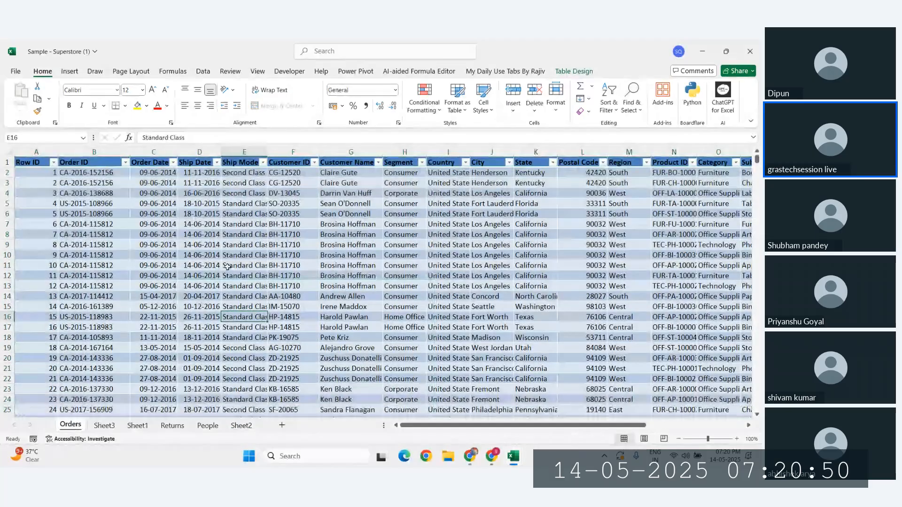
key("ctrl+a")
key("ctrl+c")
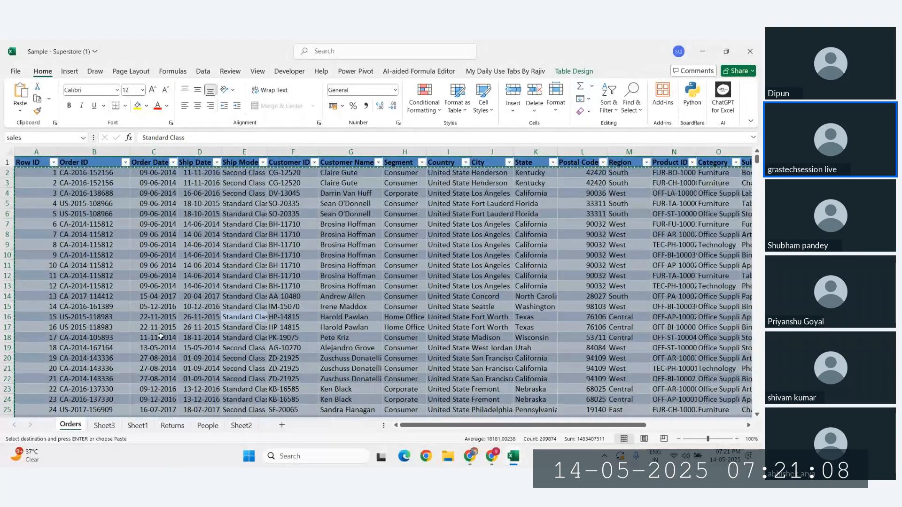
left_click(241, 425)
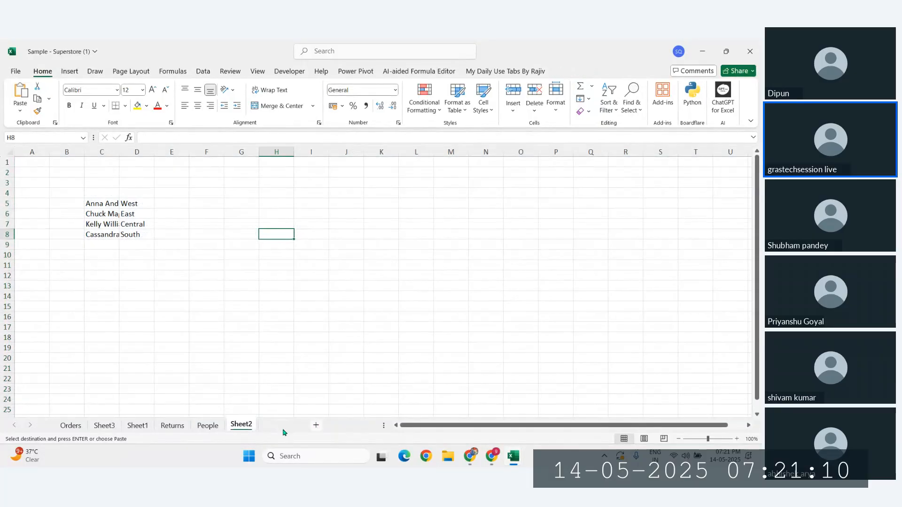
Step: Add Sheet4 and paste the copied Orders data there with Paste Link
left_click(282, 426)
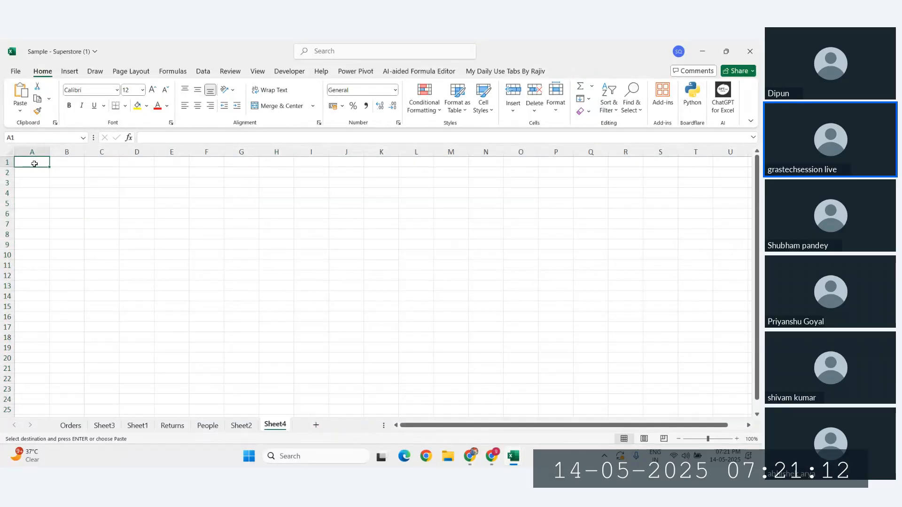
key("ctrl+alt+v")
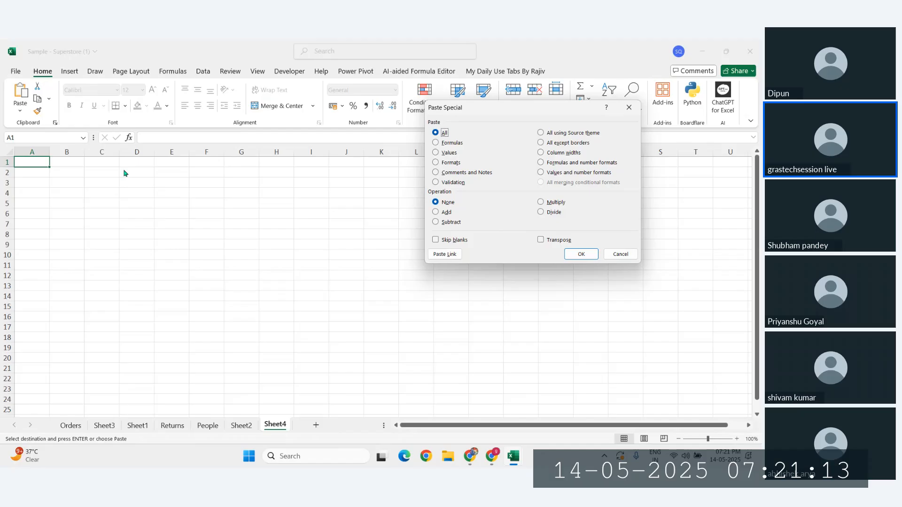
left_click(445, 254)
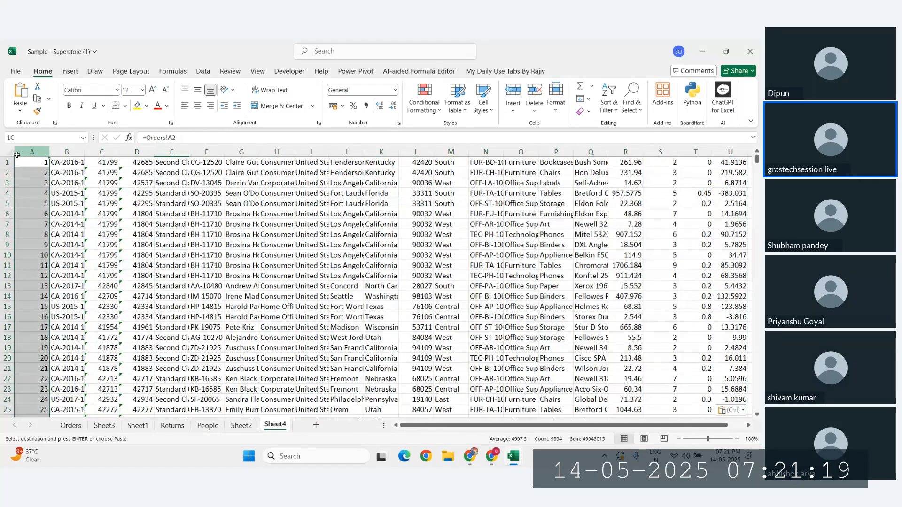
Step: Check the linked Orders formulas across row 5, from E5 through Q5
left_click(160, 204)
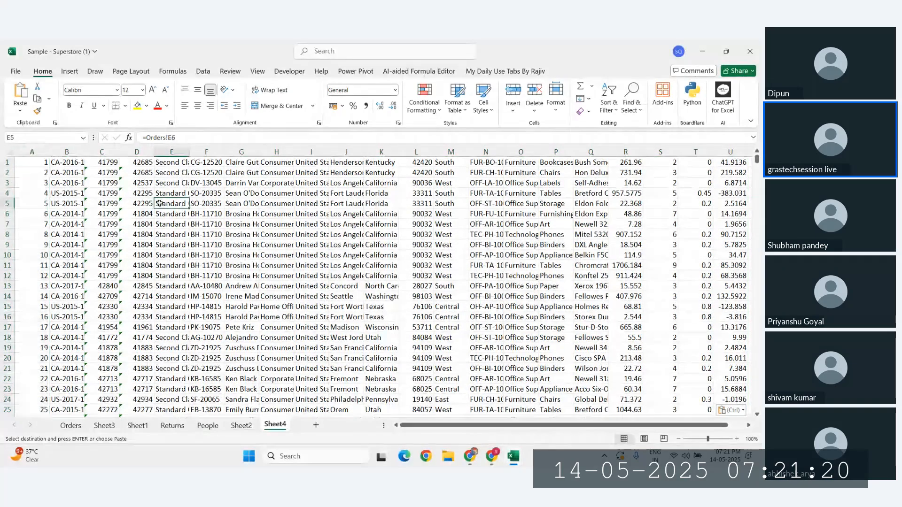
left_click(285, 203)
left_click(472, 204)
left_click(576, 205)
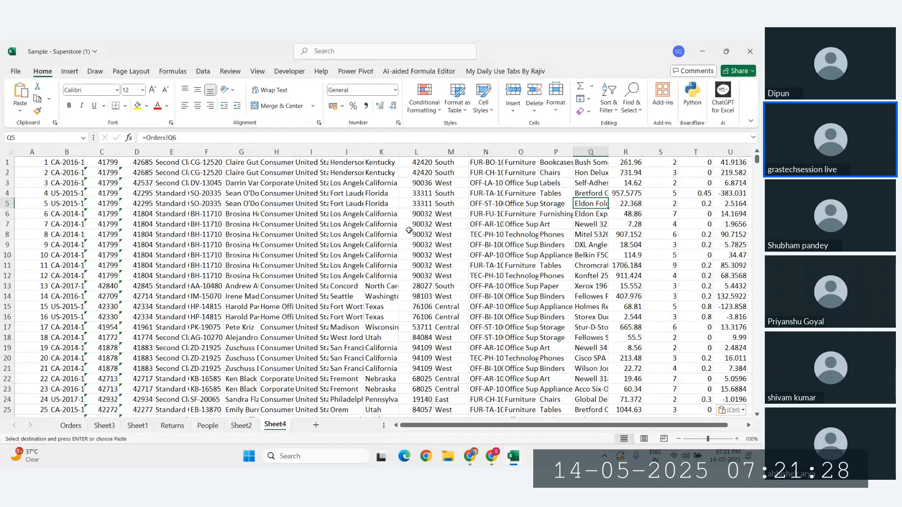
Step: On Orders, cancel the pending copy and set the Profit value in U2 to 2000
left_click(71, 425)
scroll(446, 290, "right", 2)
left_click(559, 245)
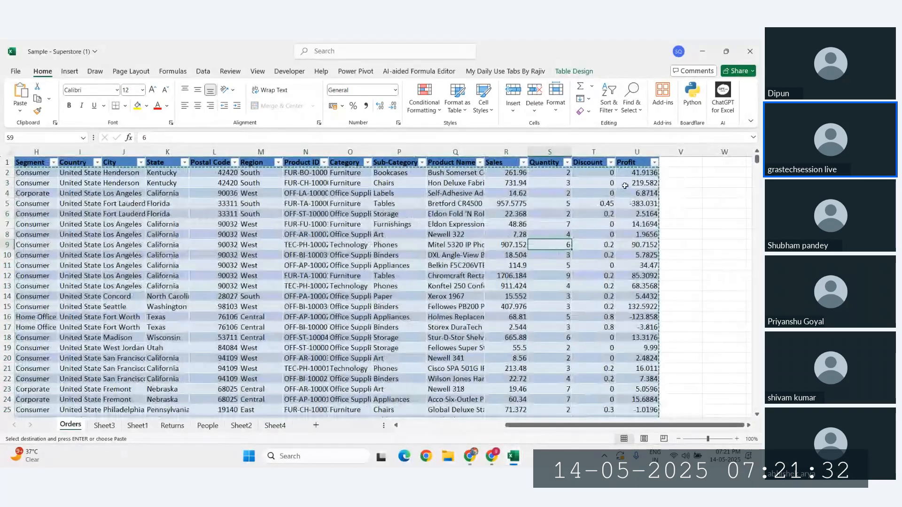
key("Escape")
left_click(635, 174)
type("2000")
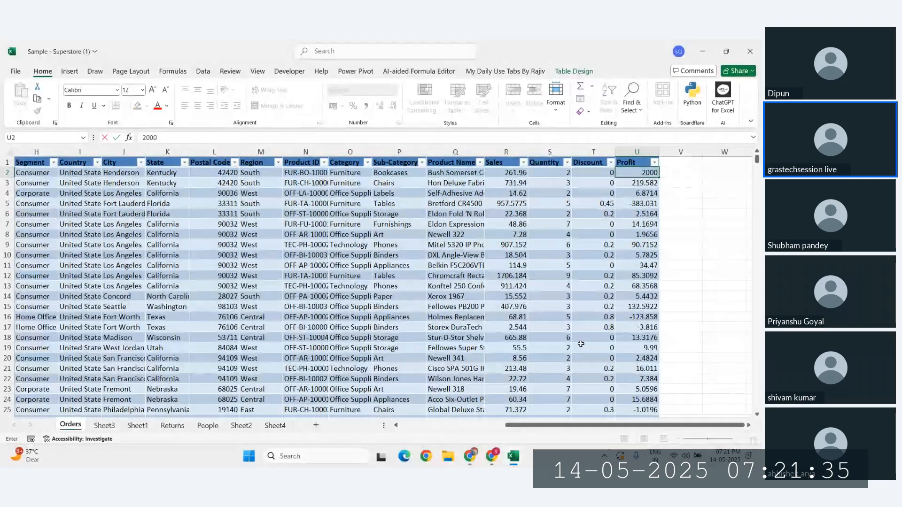
key("Return")
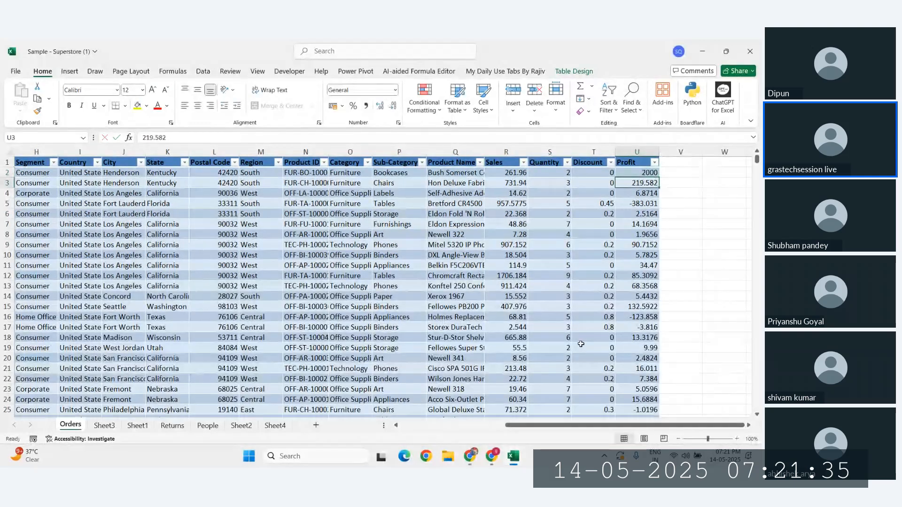
Step: Verify that Sheet4's U1 link to Orders!U2 now shows 2000, then review column U
left_click(274, 426)
scroll(614, 263, "right", 1)
scroll(614, 263, "right", 4)
left_click(381, 162)
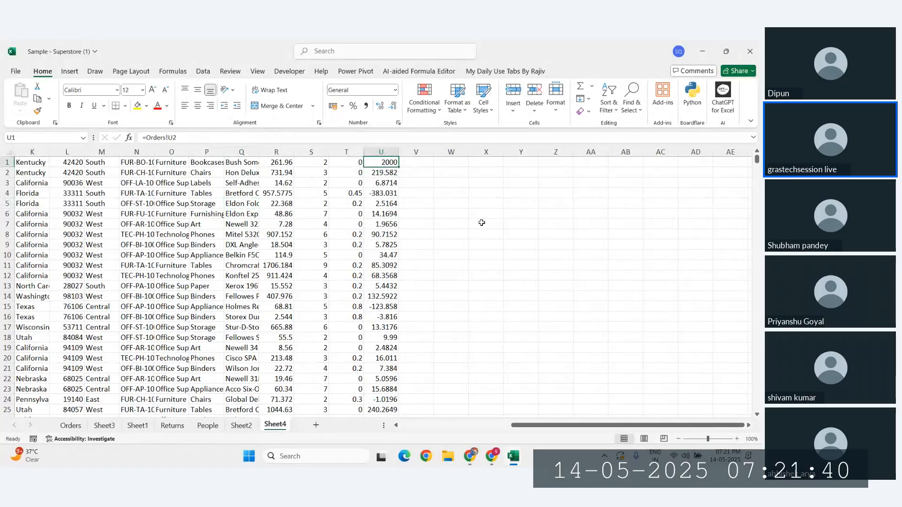
scroll(479, 213, "up", 10)
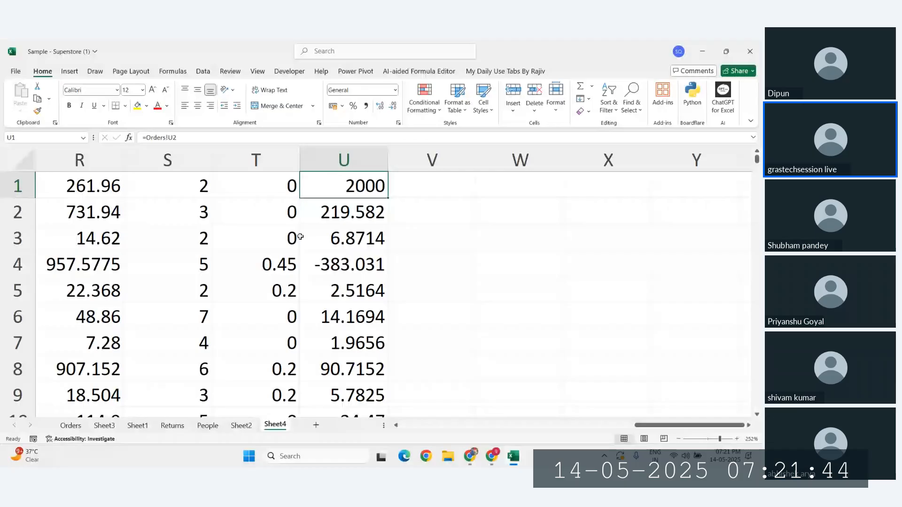
scroll(299, 237, "left", 1)
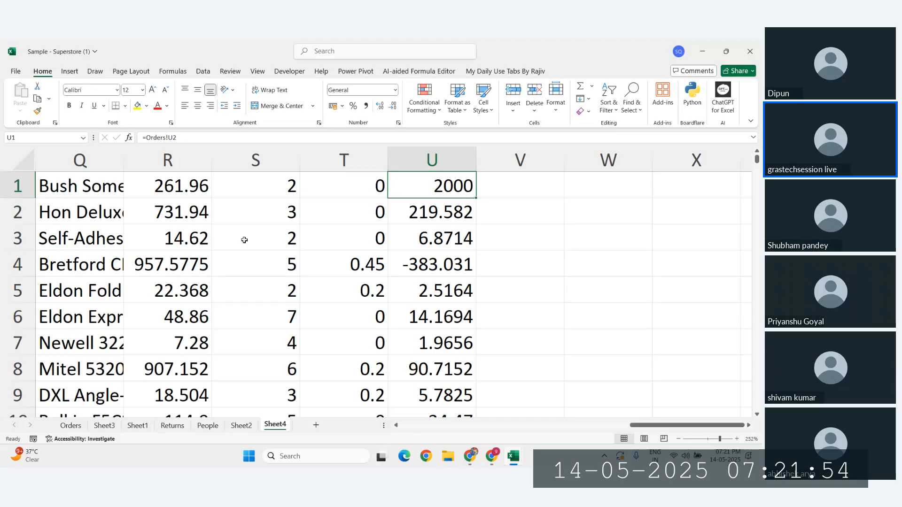
scroll(245, 240, "down", 10, "ctrl")
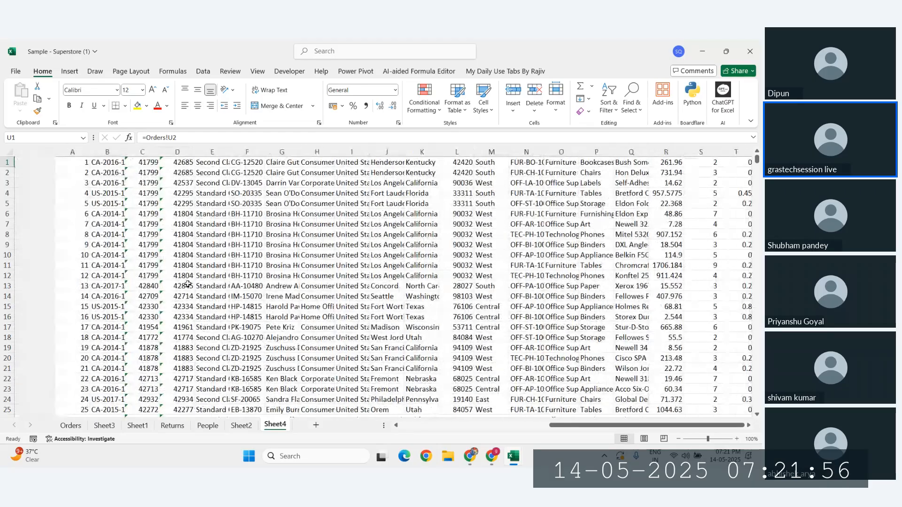
key("Down")
key("Down")
key("Down")
key("Down")
key("Down")
key("Down")
key("Down")
key("Down")
key("Down")
key("Down")
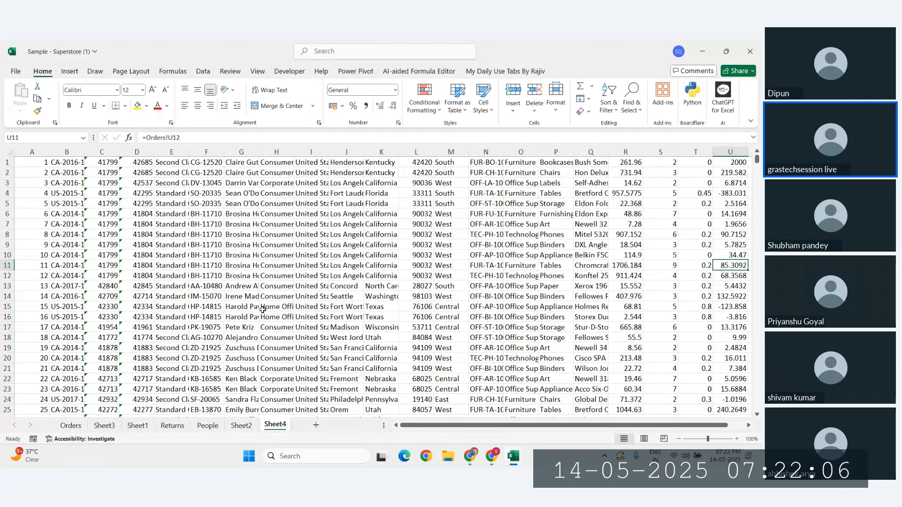
Step: Select the linked ranges M3:Q17 and the first seven Profit values on Sheet4, then switch to the Zoho meeting window
left_click_drag(446, 183, 591, 328)
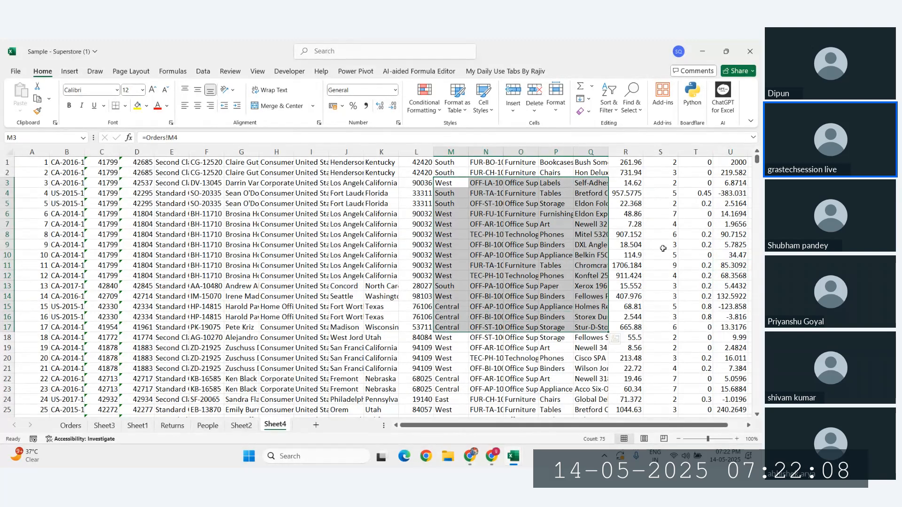
left_click_drag(731, 162, 730, 224)
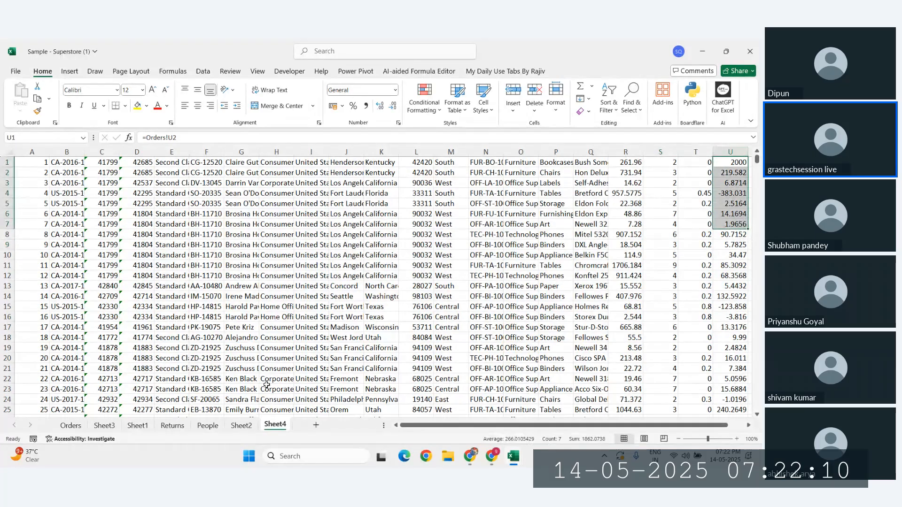
right_click(275, 426)
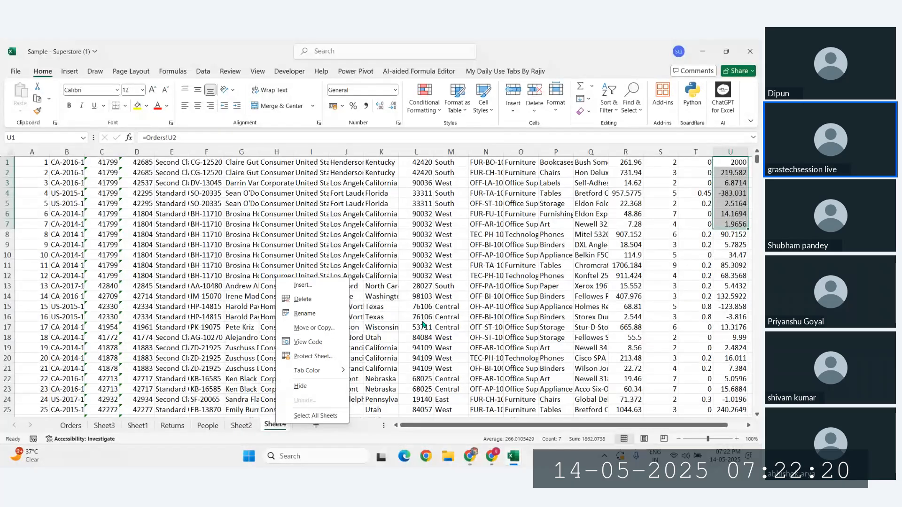
left_click(335, 263)
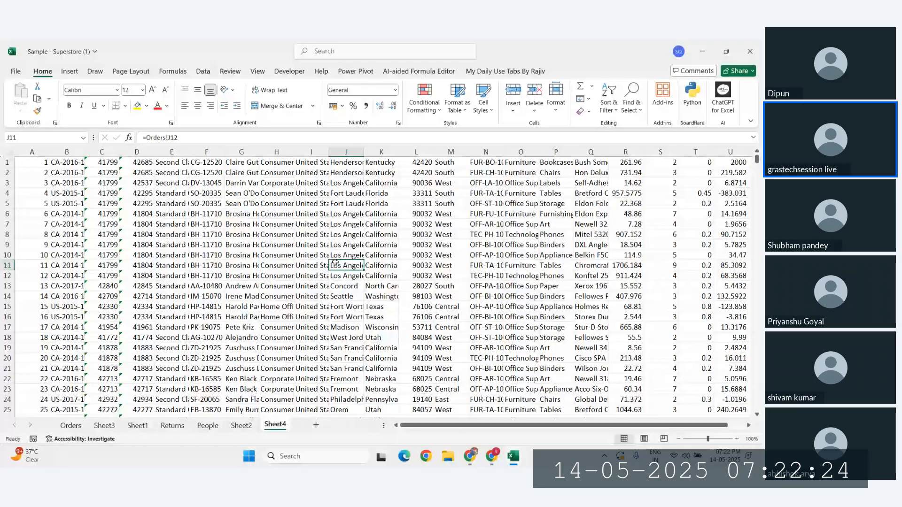
left_click(492, 456)
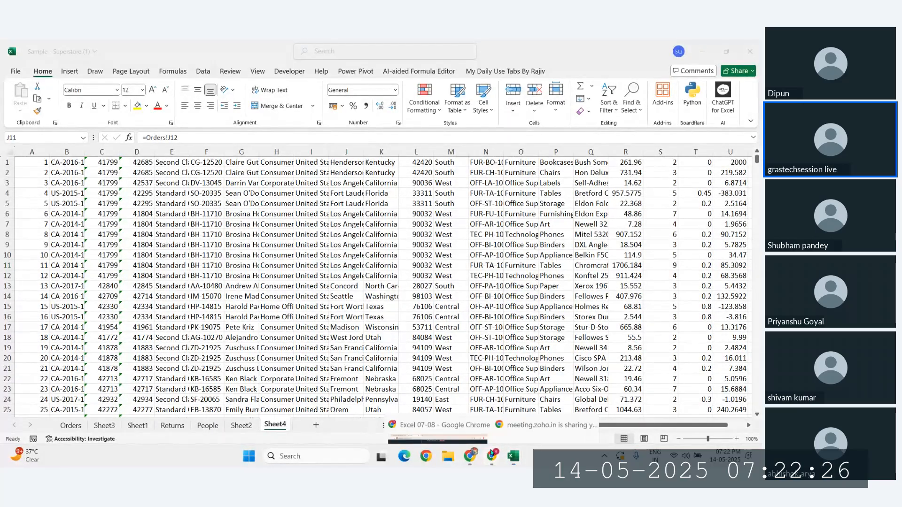
left_click(442, 402)
Step: Stop the Zoho screen share, then move from the People sheet to Sheet1 in Excel for the web
left_click(368, 431)
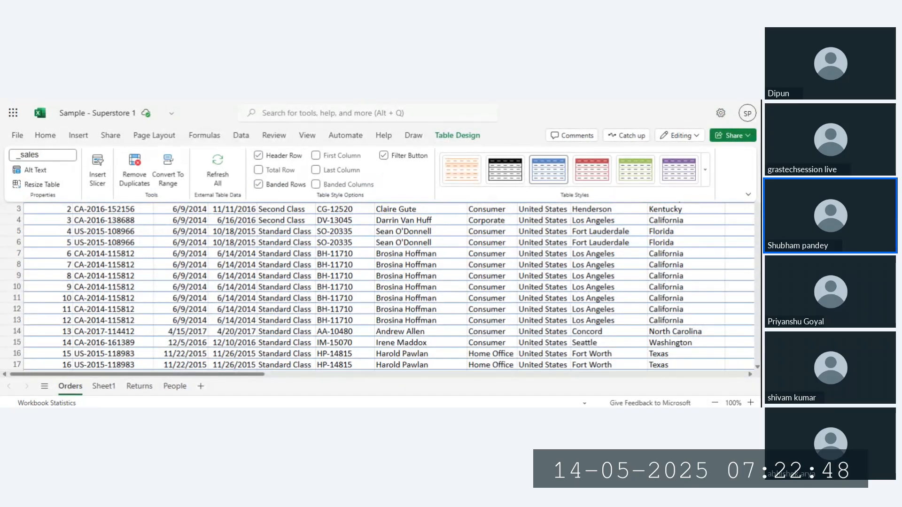
left_click(178, 387)
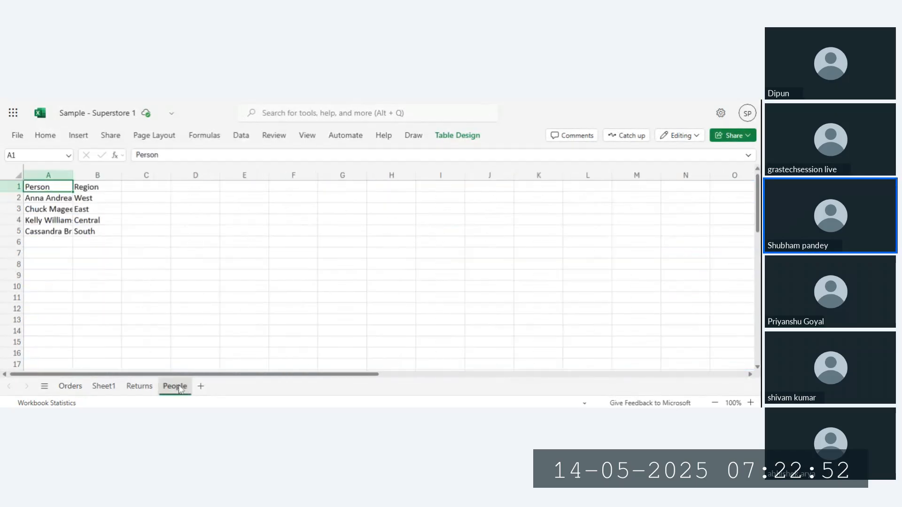
left_click(108, 388)
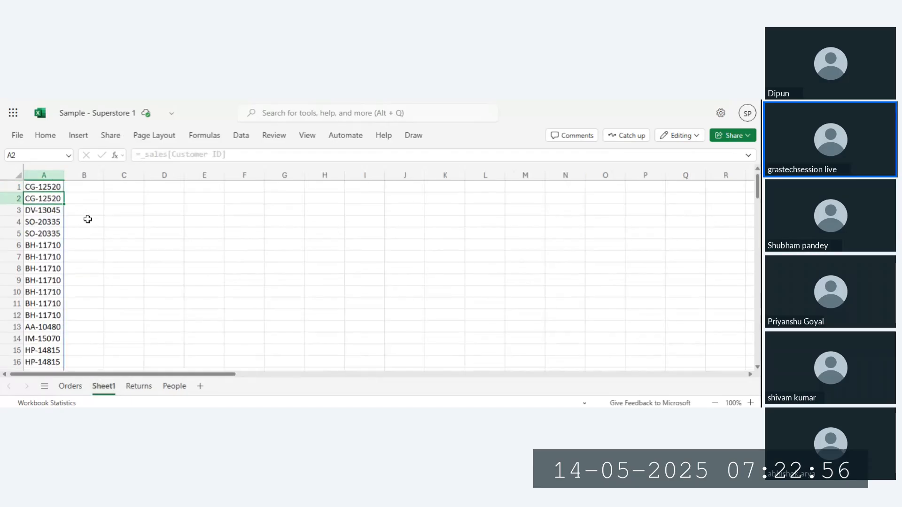
Step: Undo the Customer ID formula and enter =_sales in A1 so the whole table spills
key("ctrl+z")
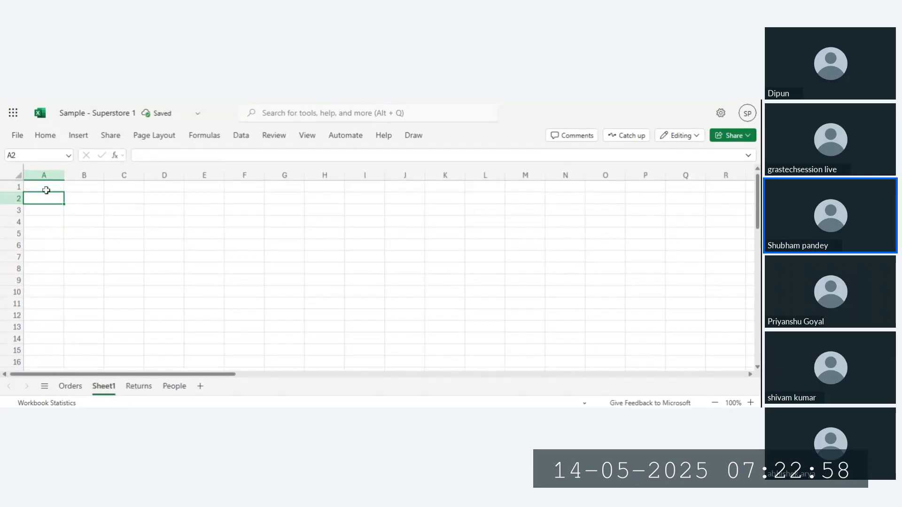
left_click(43, 188)
type("=")
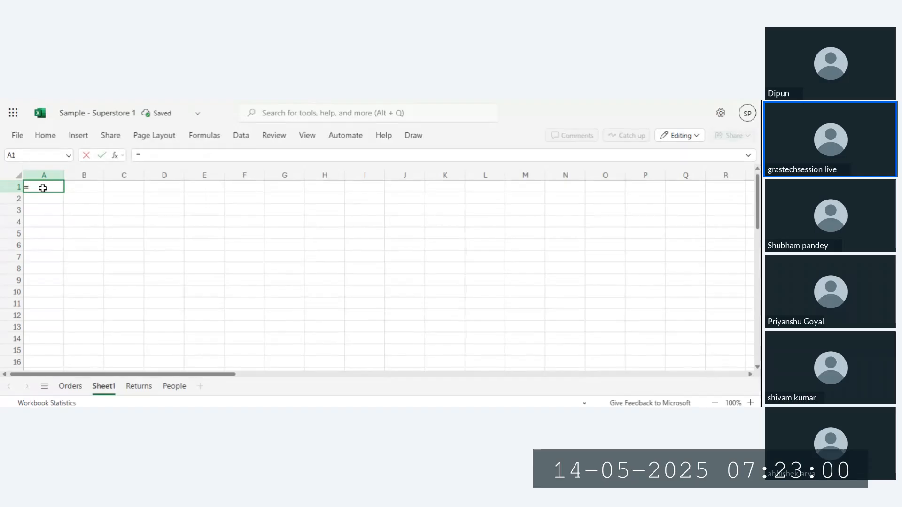
type("sale")
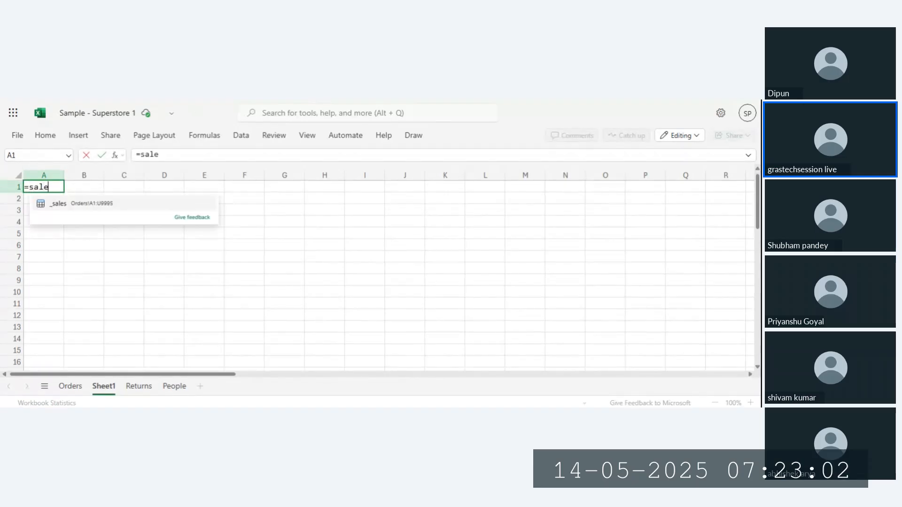
left_click(52, 204)
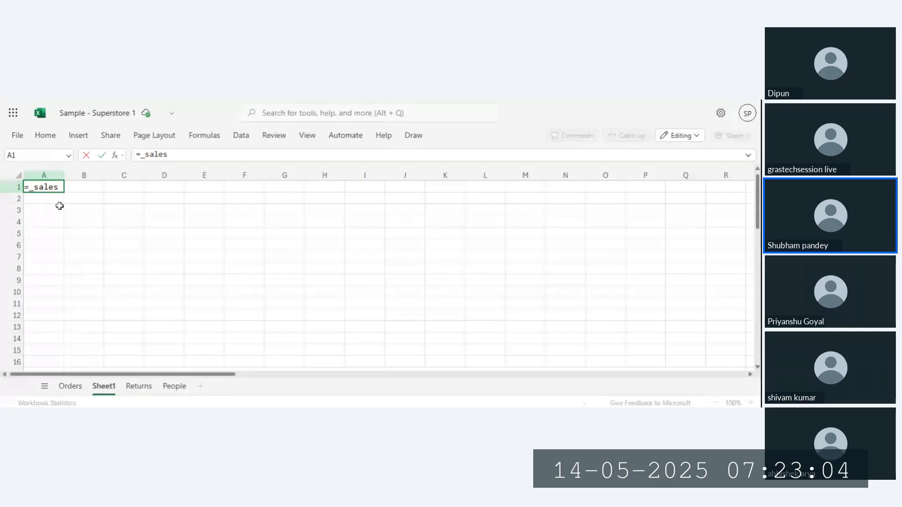
type("[")
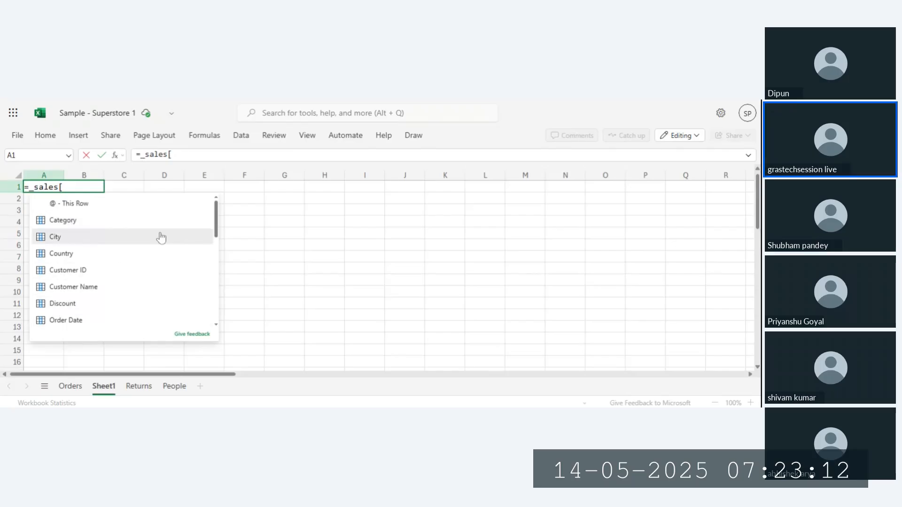
key("BackSpace")
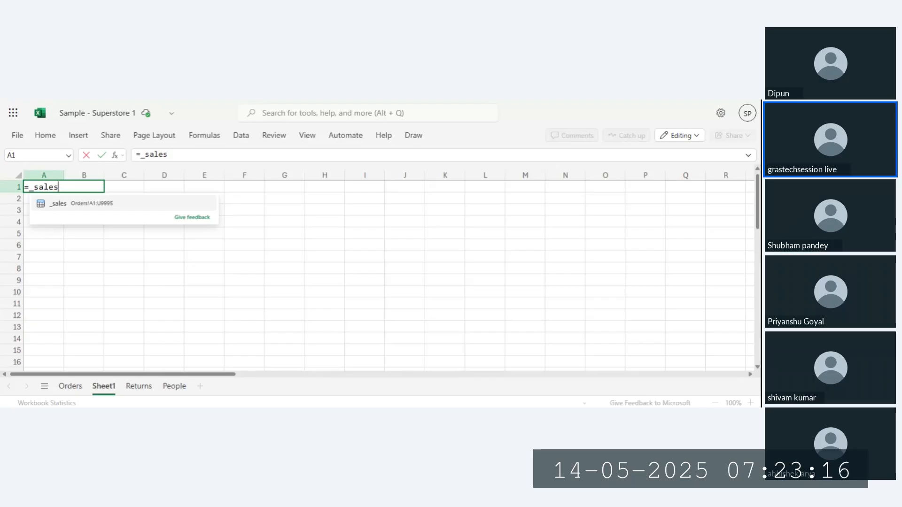
key("Tab")
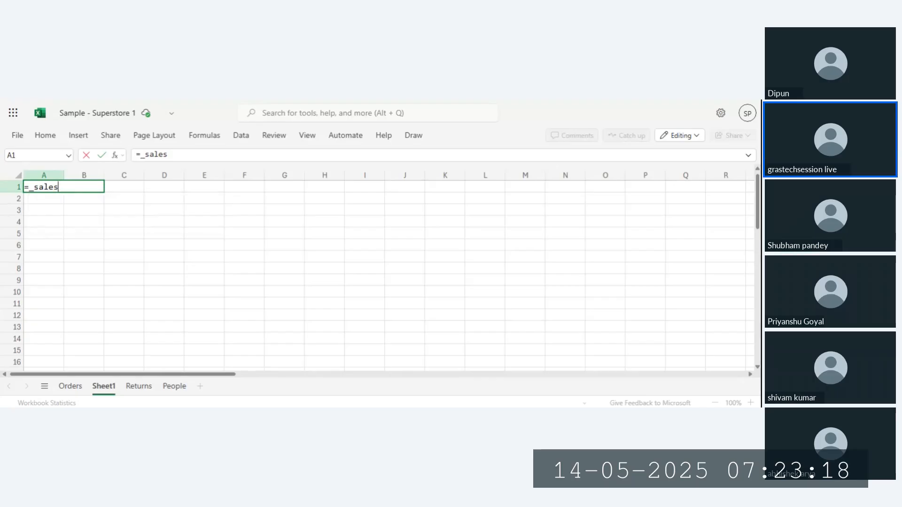
key("Return")
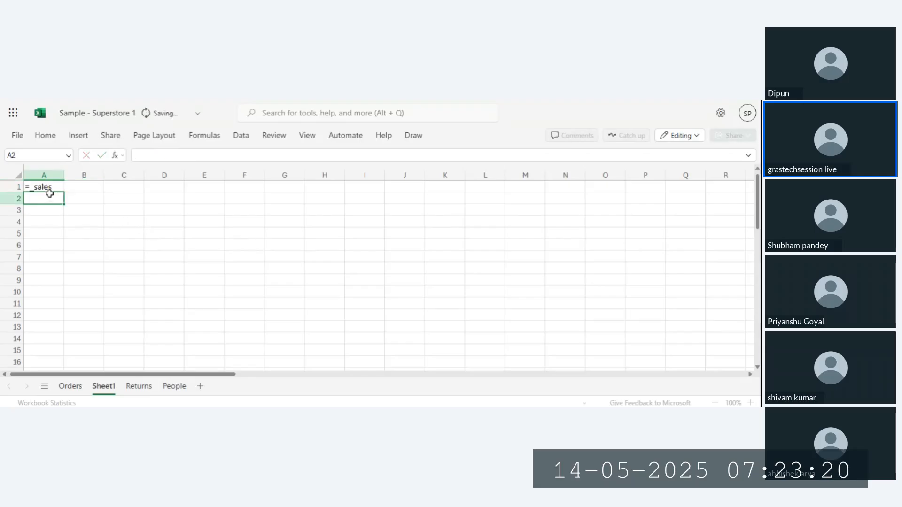
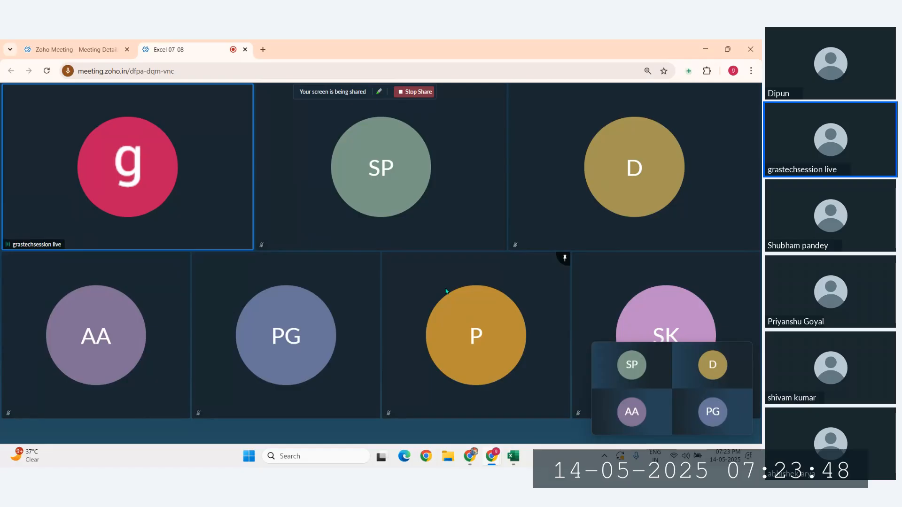
Step: Switch from Zoho Meeting to the Sample - Superstore workbook and select G9 on Sheet4
left_click(747, 353)
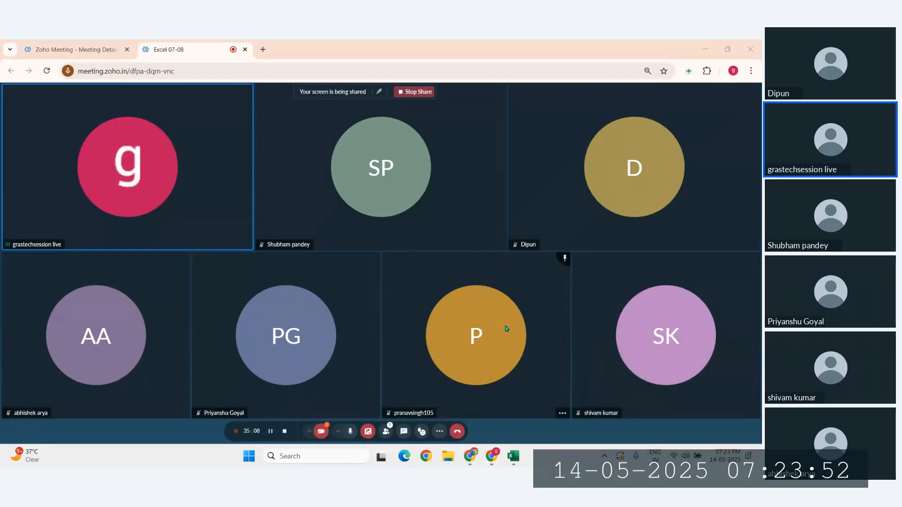
mouse_move(514, 456)
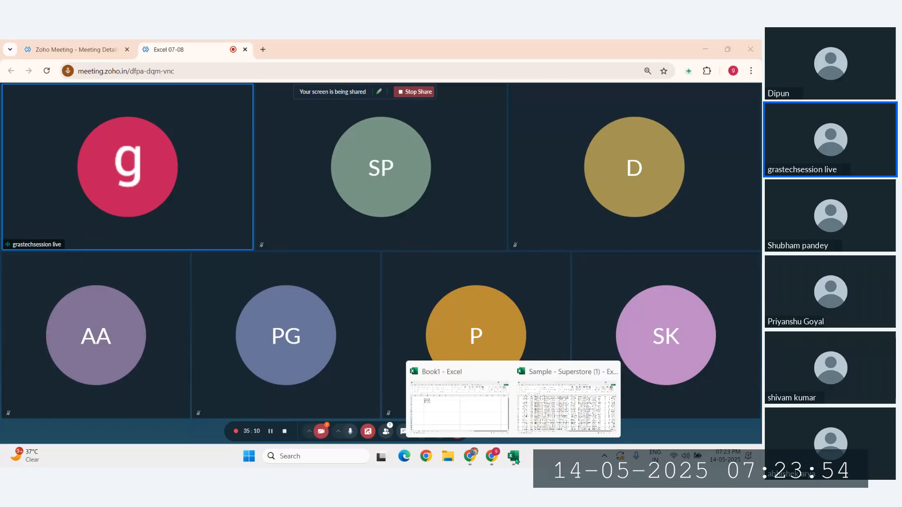
left_click(557, 408)
left_click(249, 246)
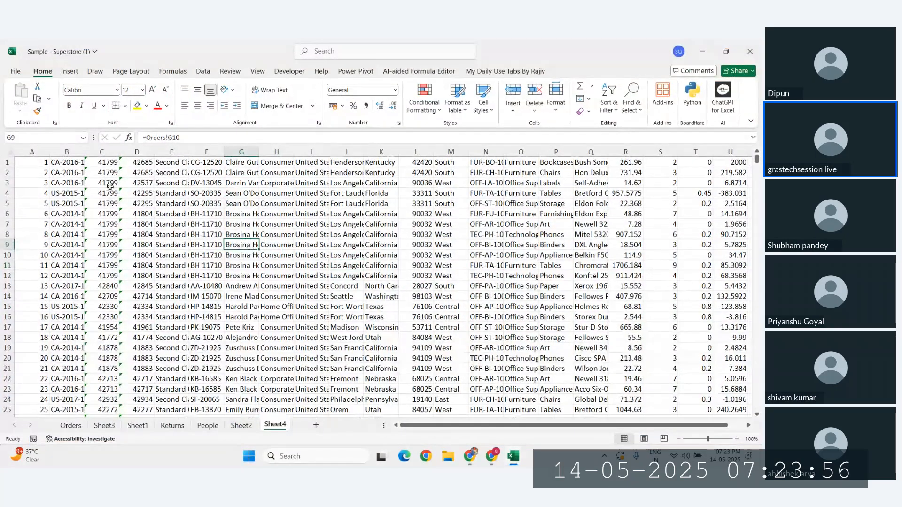
Step: Go to the Orders sheet and select the whole sales table with Ctrl+A
left_click_drag(44, 163, 437, 284)
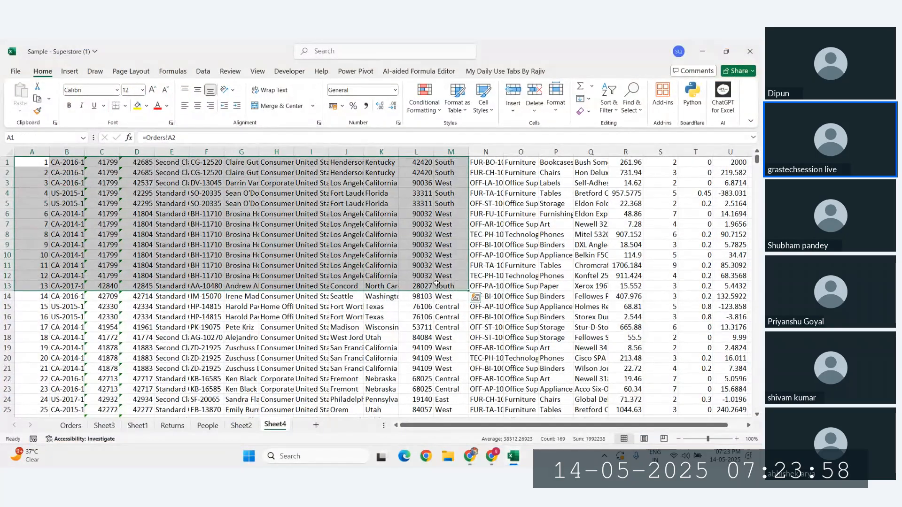
left_click(523, 287)
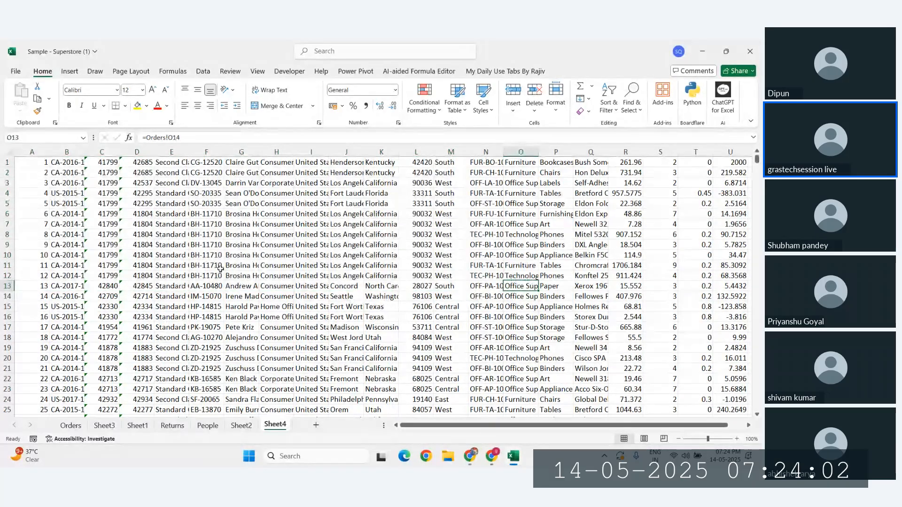
left_click(71, 425)
left_click(308, 234)
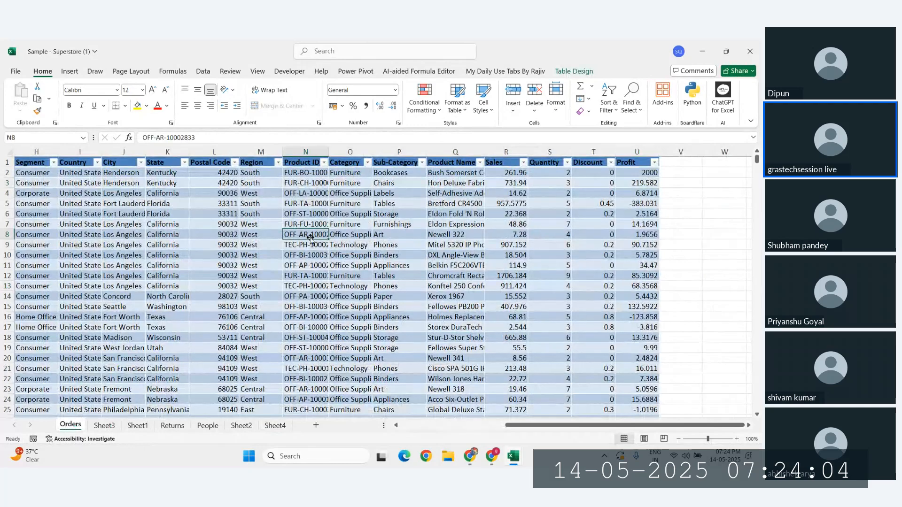
scroll(310, 234, "left", 7)
left_click(586, 215)
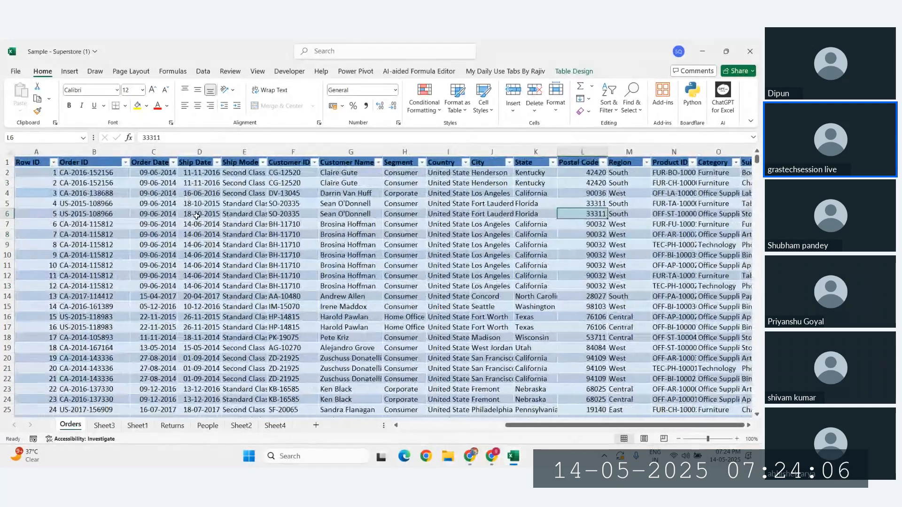
key("ctrl+a")
key("ctrl+a")
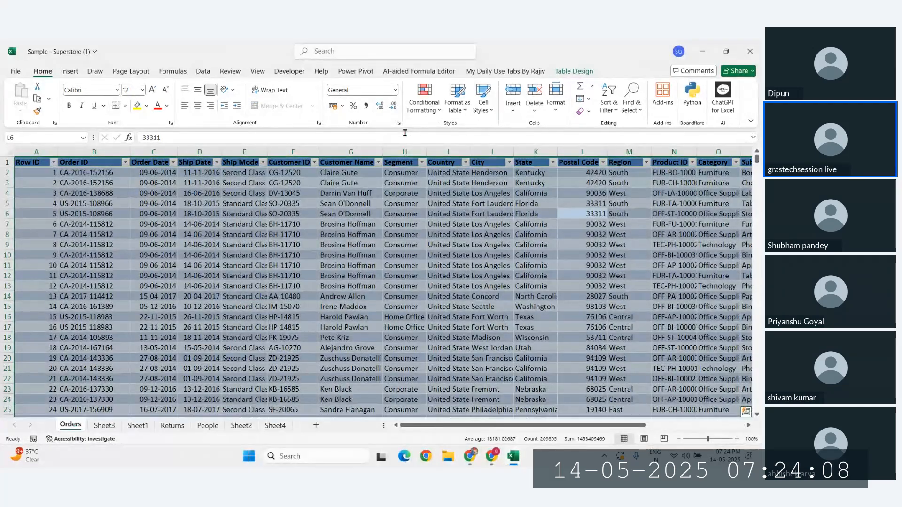
Step: Apply an orange banded table style to the Orders sales table
left_click(576, 70)
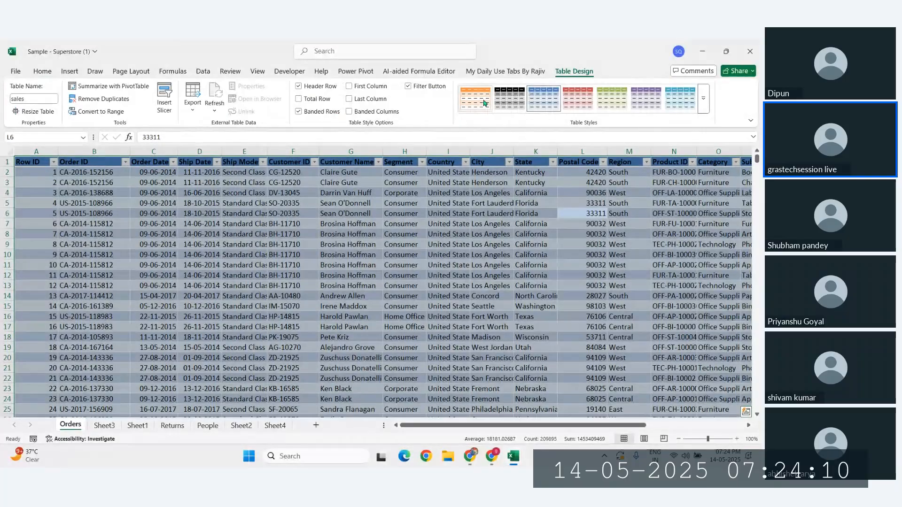
left_click(475, 99)
left_click(491, 285)
scroll(491, 286, "right", 3)
scroll(491, 286, "right", 3)
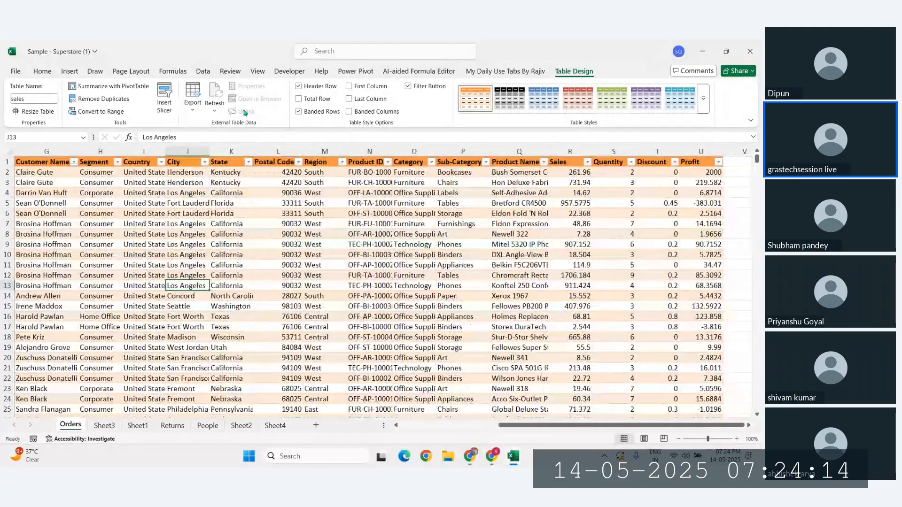
left_click(42, 71)
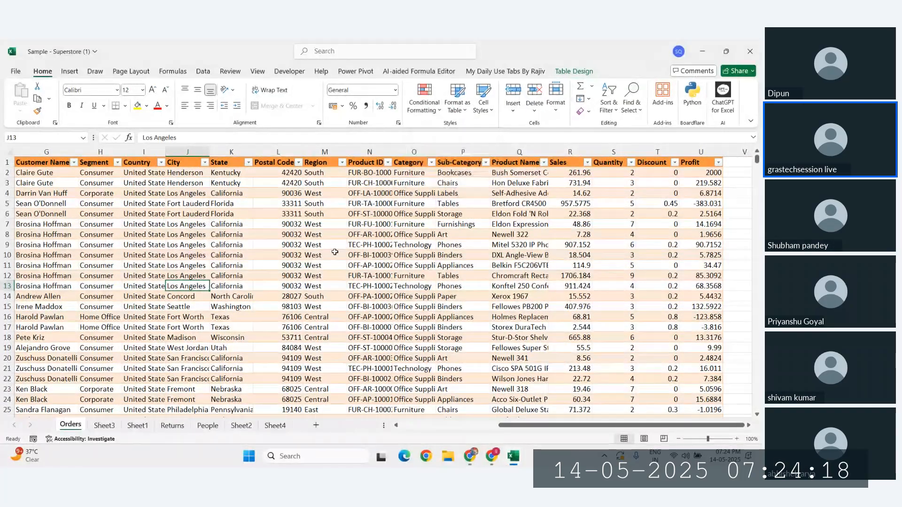
Step: Return to Sheet4 and add a new worksheet after it
left_click(336, 252)
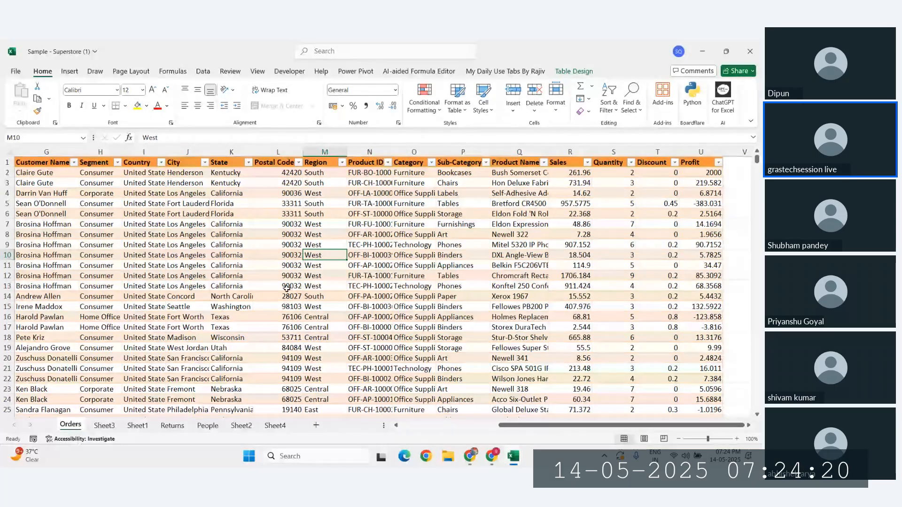
left_click(196, 253)
left_click(274, 425)
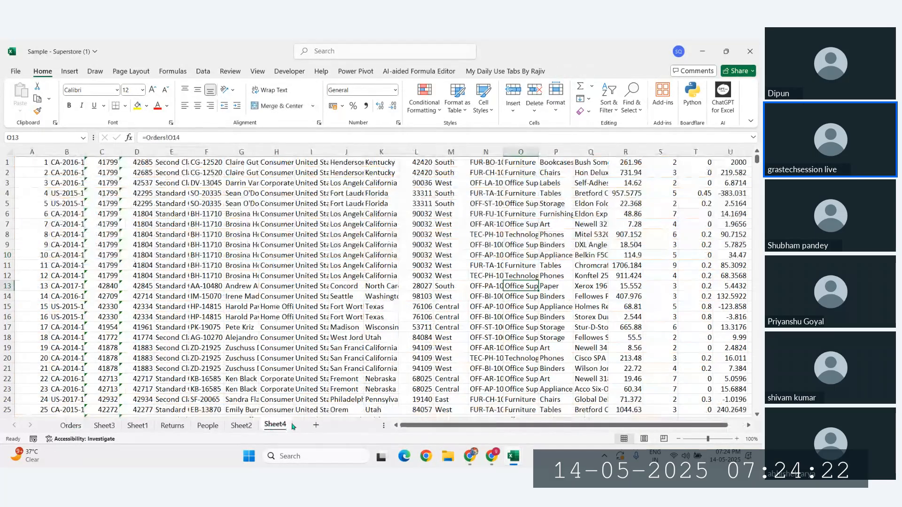
left_click(316, 426)
Step: Enter the headers Order date, Sales, Profit and Qty across C4:F4
left_click(137, 193)
scroll(137, 194, "up", 3)
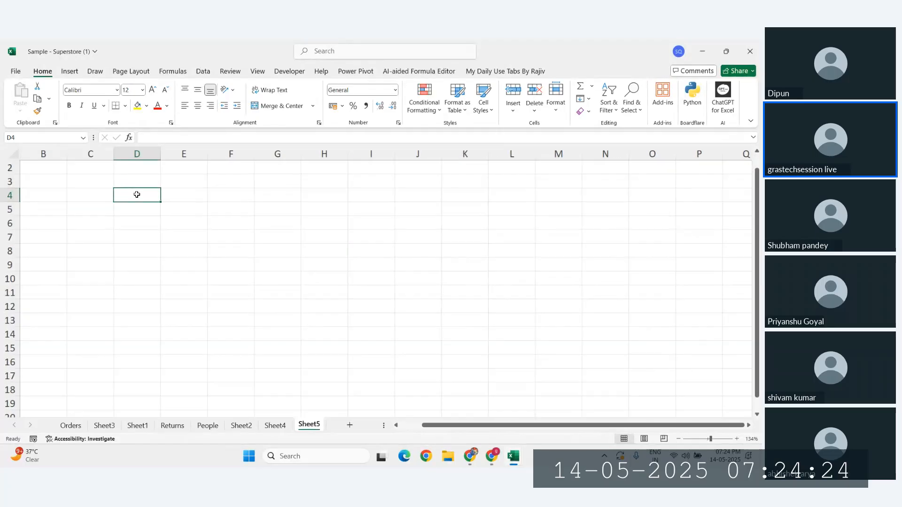
left_click(125, 210)
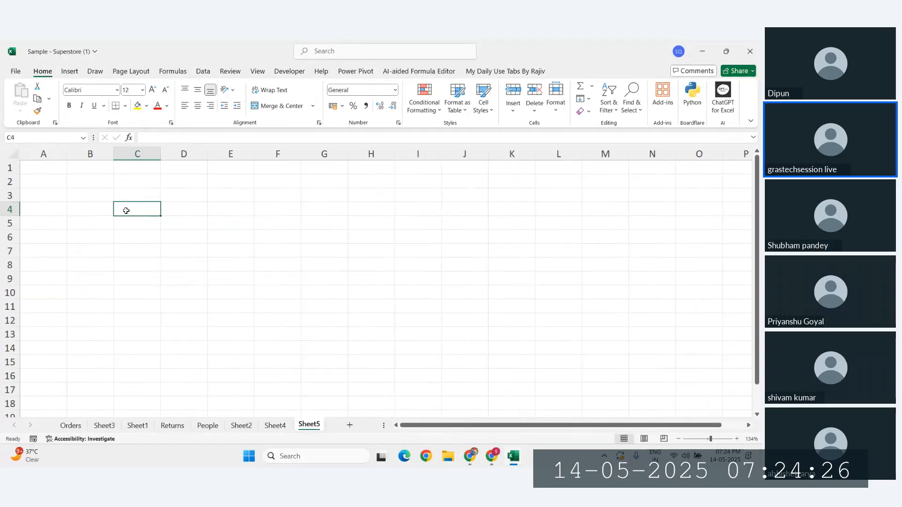
type("Order")
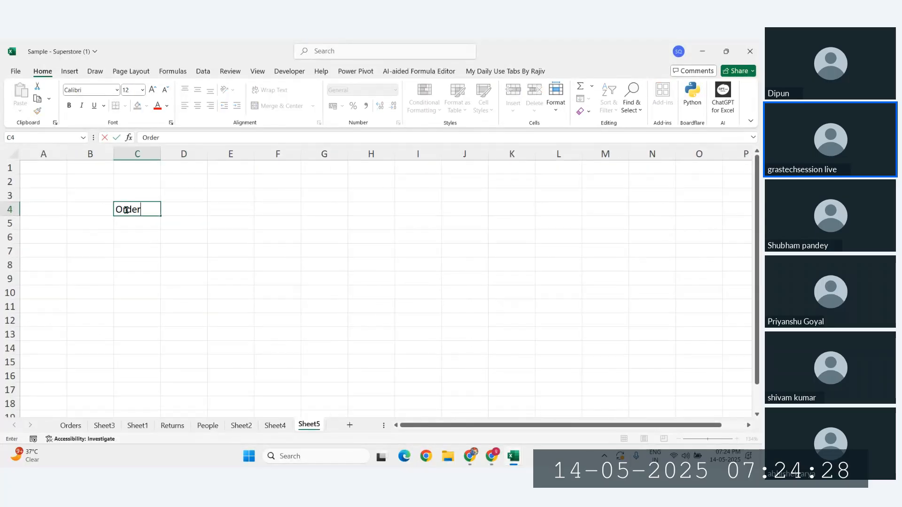
type(" date")
key("Tab")
type("Sa")
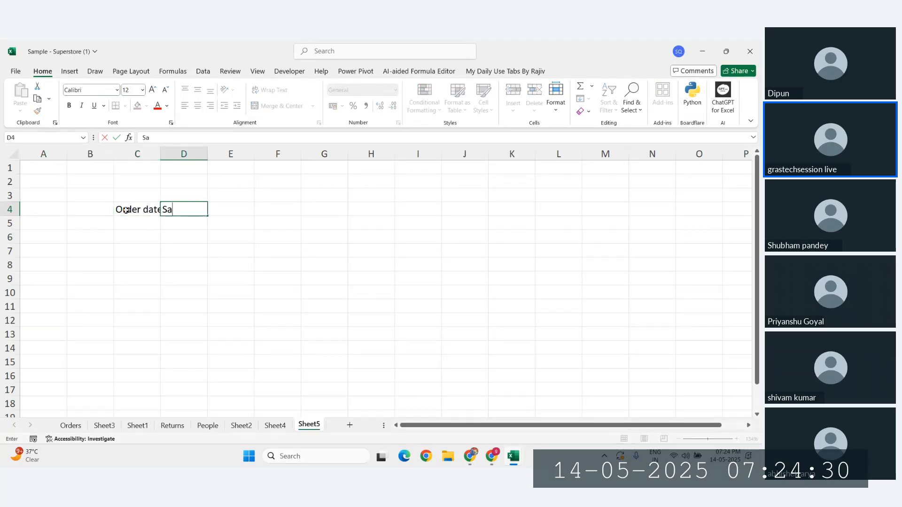
type("les")
key("Tab")
type("Pr")
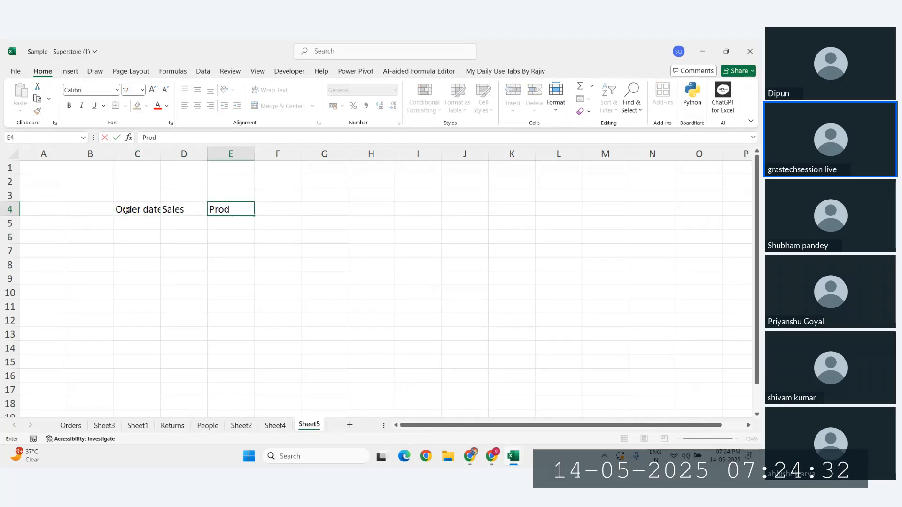
type("ofit")
key("Tab")
type("Qty")
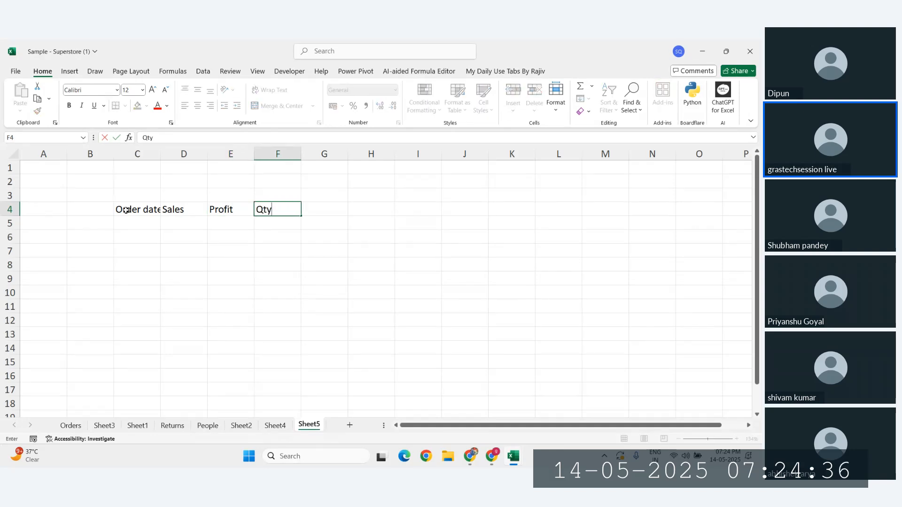
key("Return")
Step: Autofit column C to the Order date header
left_click(126, 210)
double_click(161, 154)
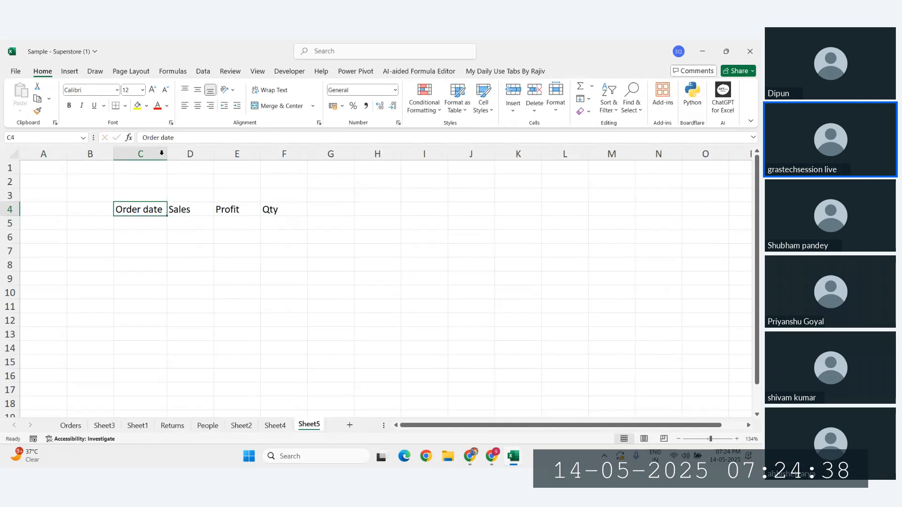
left_click(141, 218)
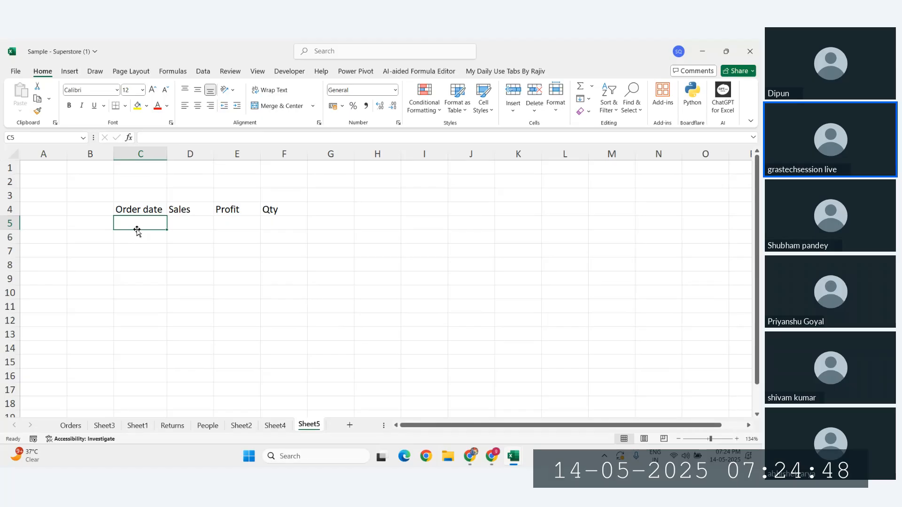
Step: Insert today's date, 14-05-2025, in C5 with Ctrl+; and autofit column C
key("ctrl+semicolon")
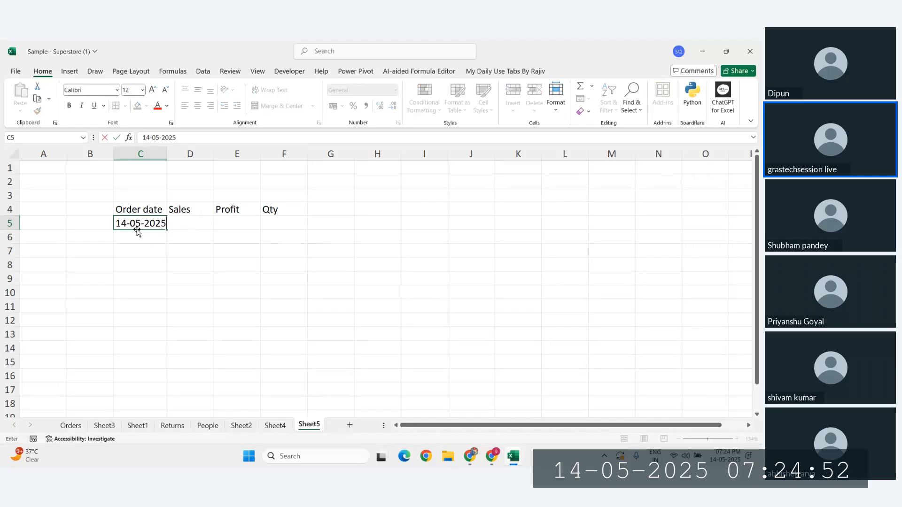
left_click(203, 237)
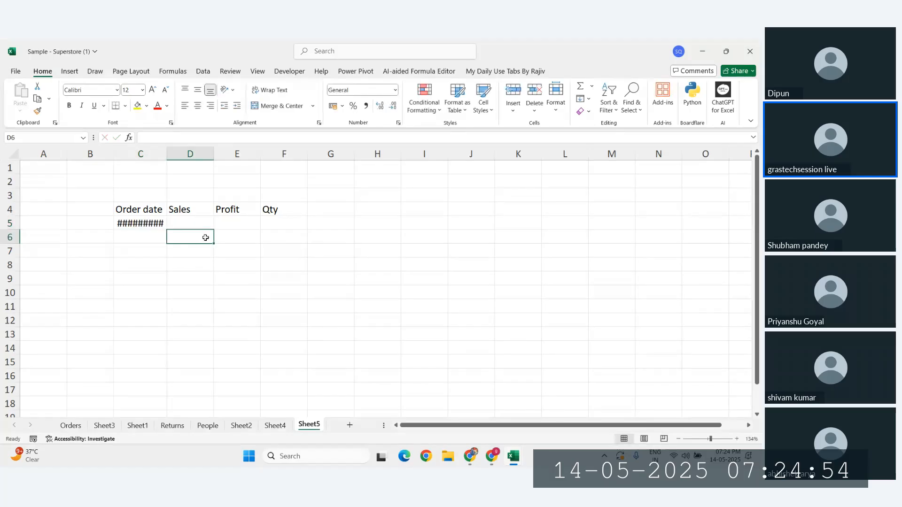
left_click(177, 150)
double_click(167, 154)
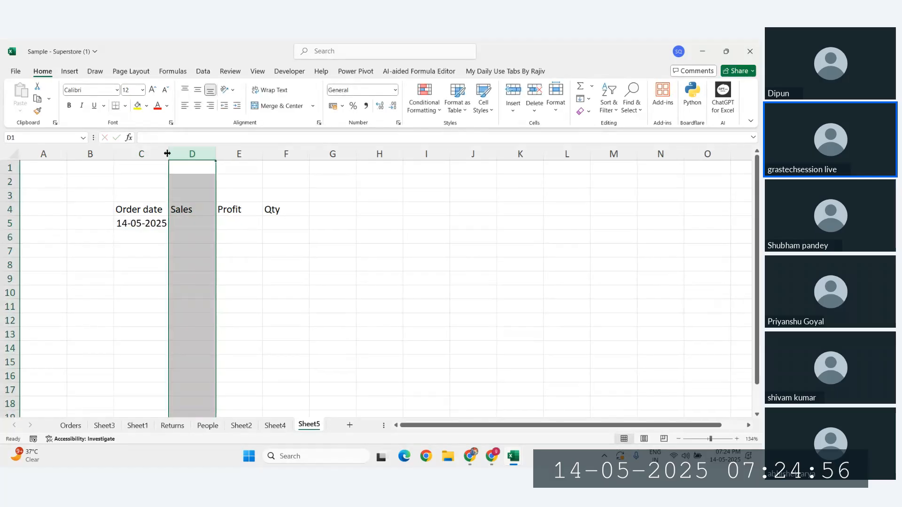
Step: Rename the C4 header from Order date to Order_Date
left_click(139, 214)
left_click(183, 210)
left_click(235, 206)
left_click(295, 208)
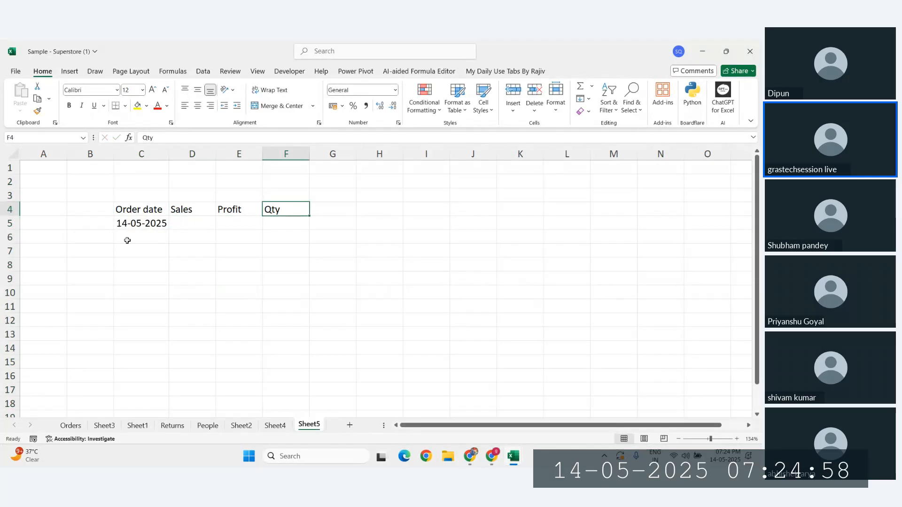
left_click(135, 227)
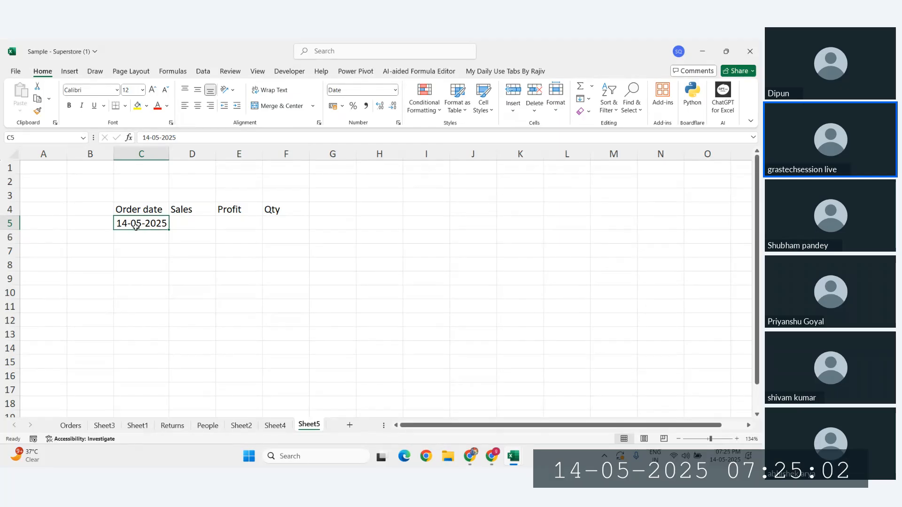
key("Up")
key("Right")
key("Right")
key("Right")
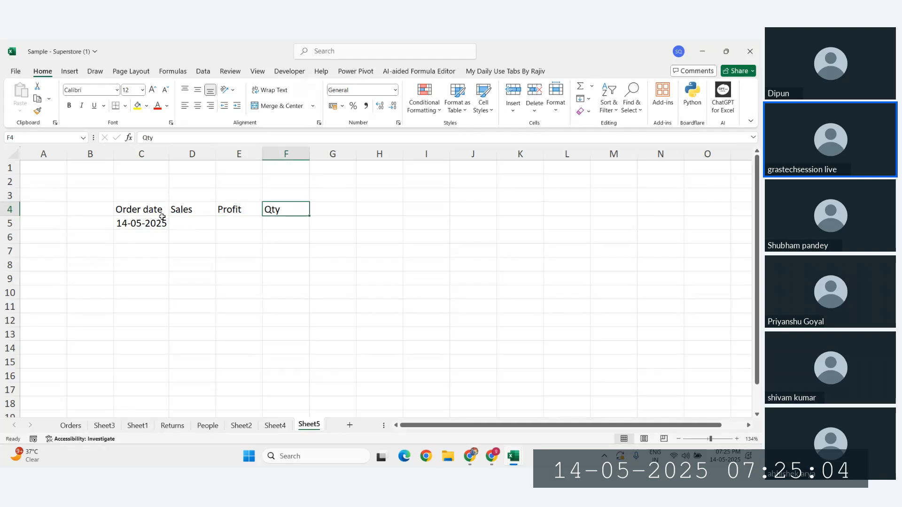
left_click(146, 208)
key("BackSpace")
type("Ord")
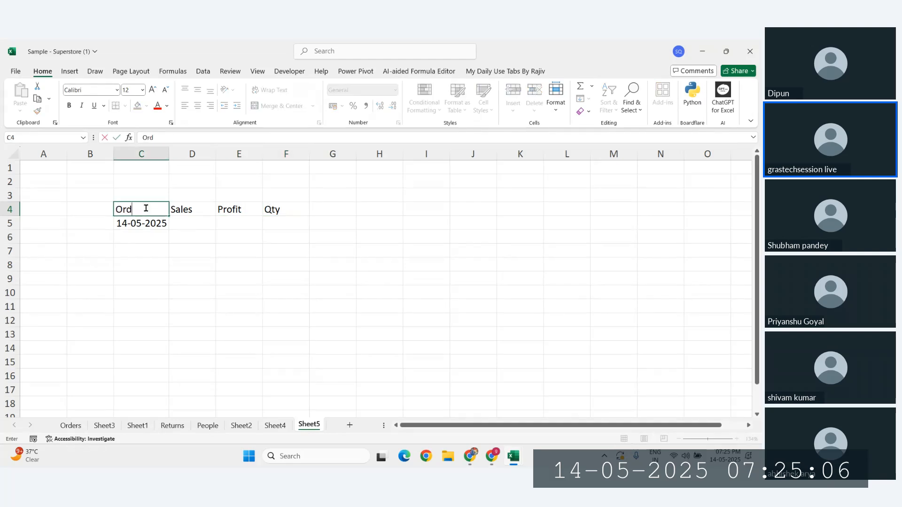
type("er_Date")
key("Return")
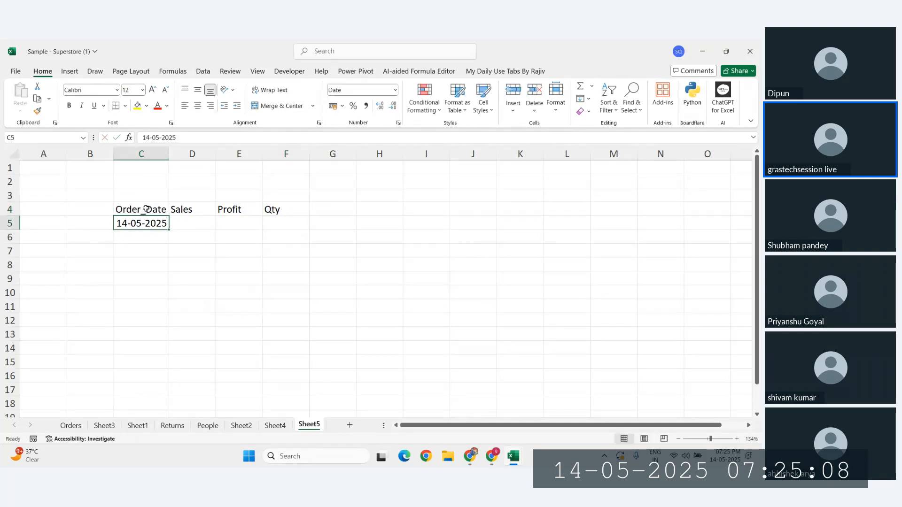
Step: Center-align C4:F5, cancelling Merge & Center to keep all values
left_click(178, 210)
left_click_drag(134, 210, 276, 225)
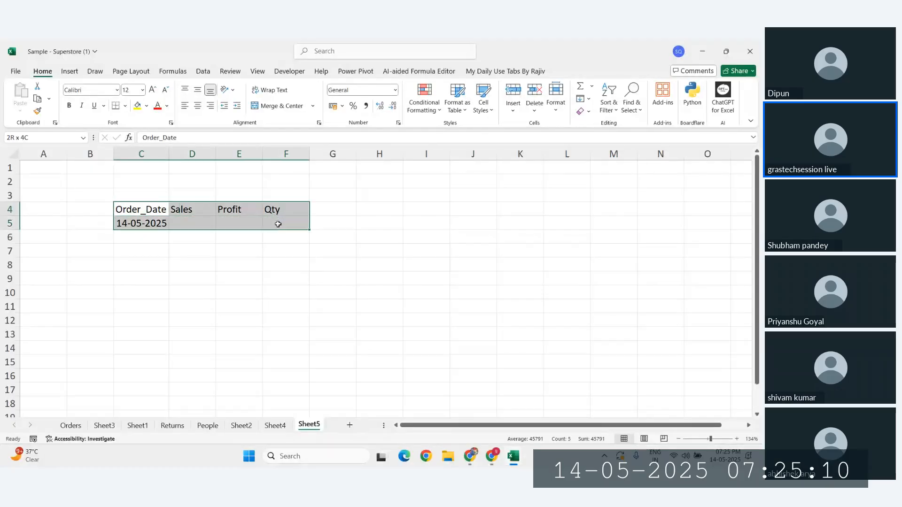
left_click(276, 106)
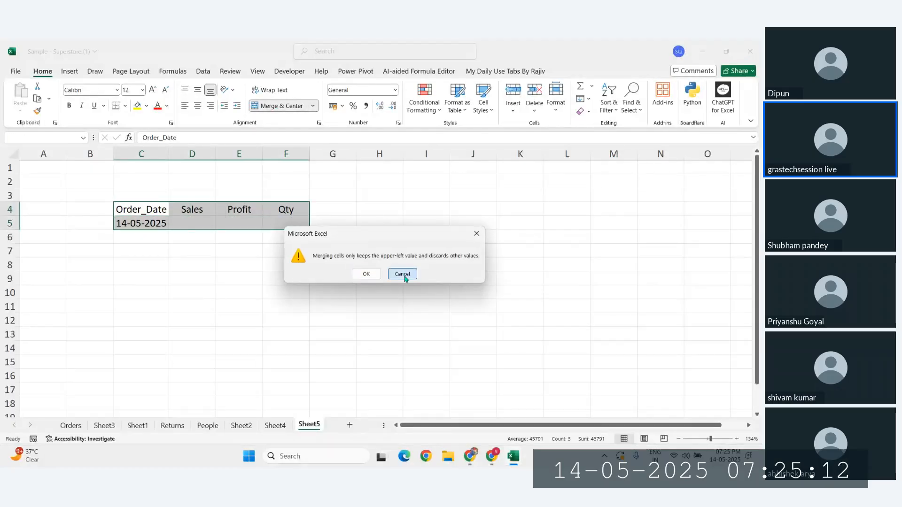
left_click(405, 275)
left_click(198, 106)
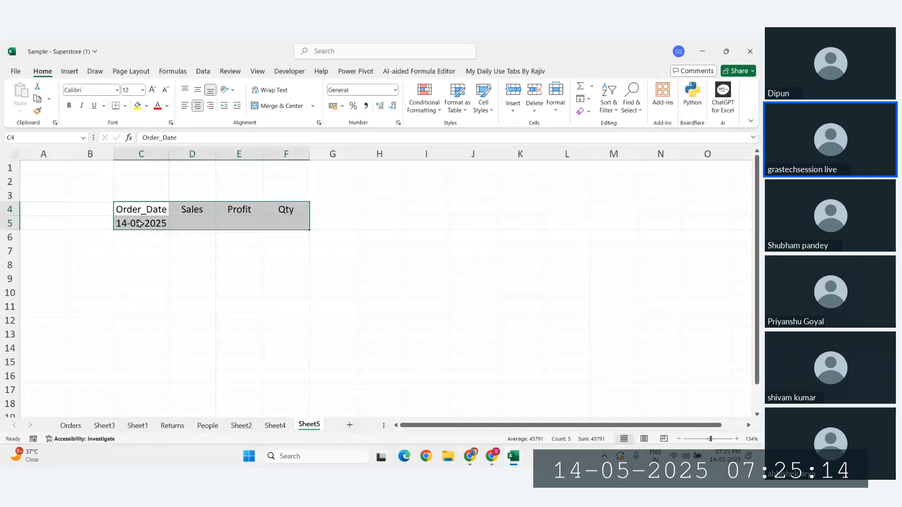
left_click(157, 225)
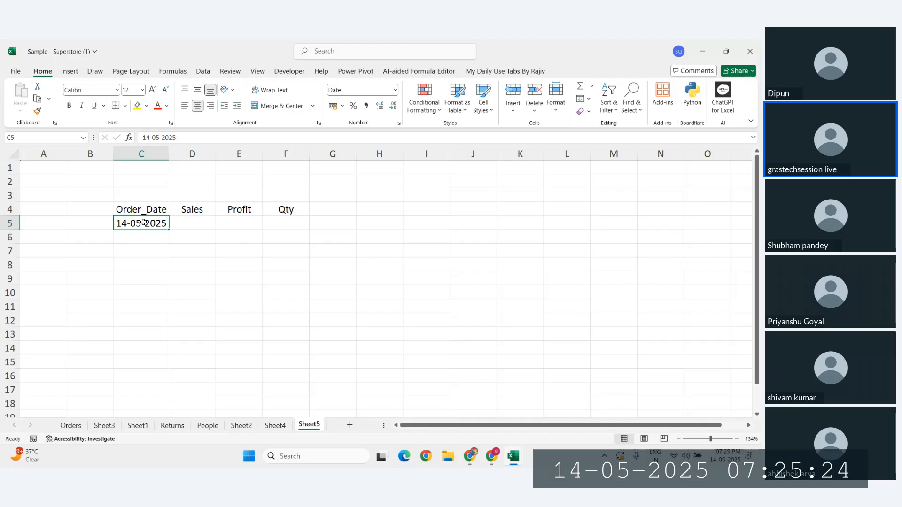
Step: Check the centered header cells and the date and empty cells beneath them
left_click(187, 226)
left_click(262, 210)
left_click(293, 223)
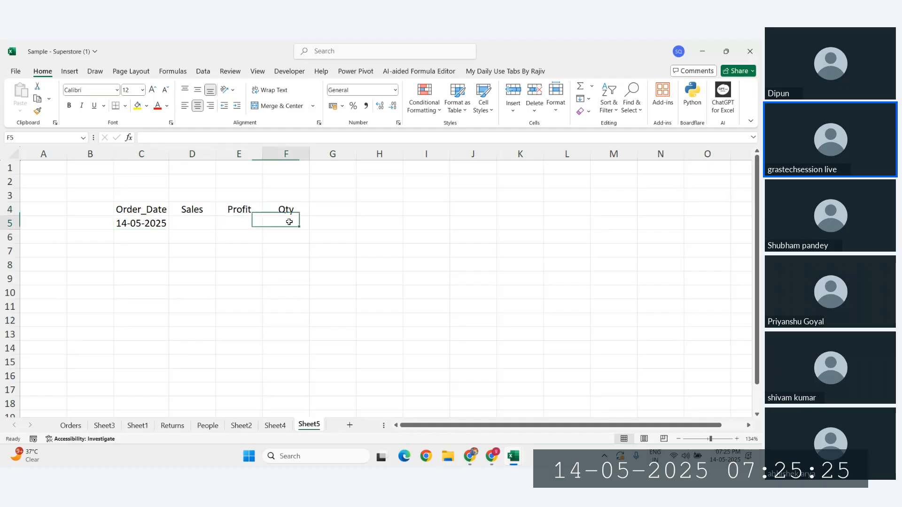
left_click(143, 222)
left_click(138, 234)
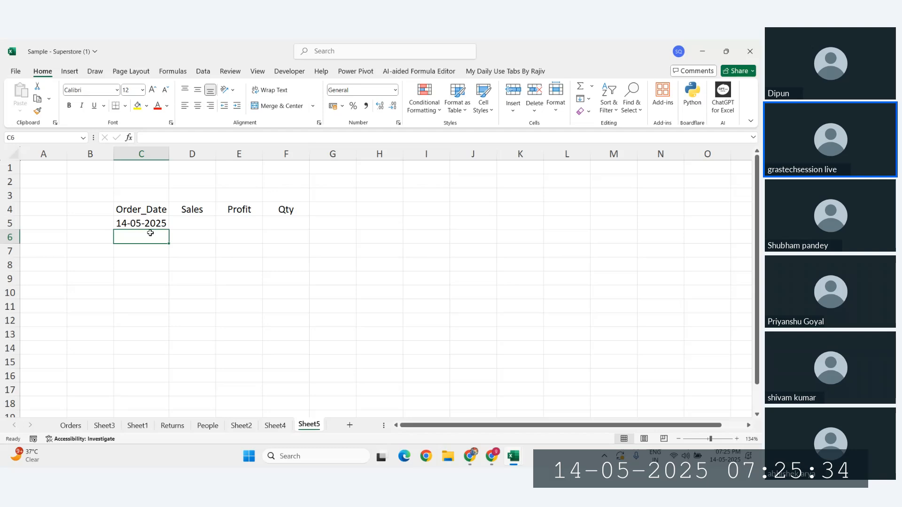
left_click_drag(141, 209, 286, 210)
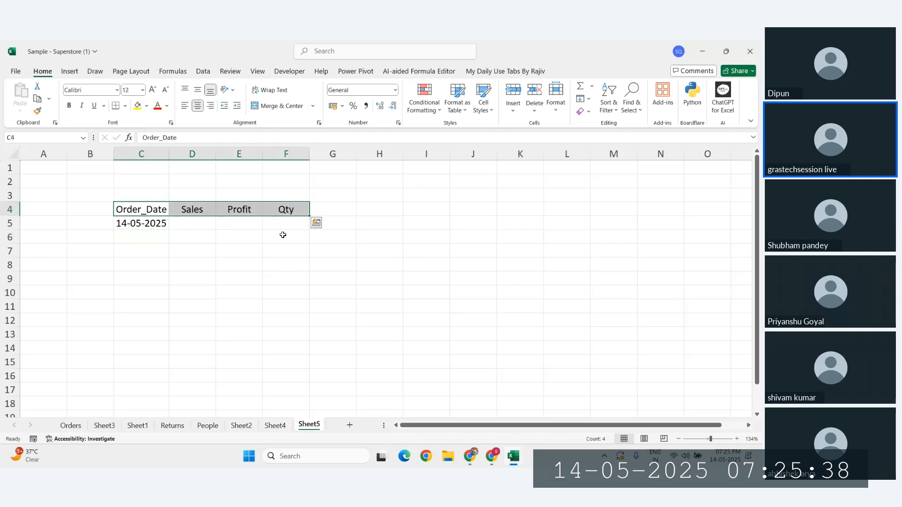
left_click(187, 227)
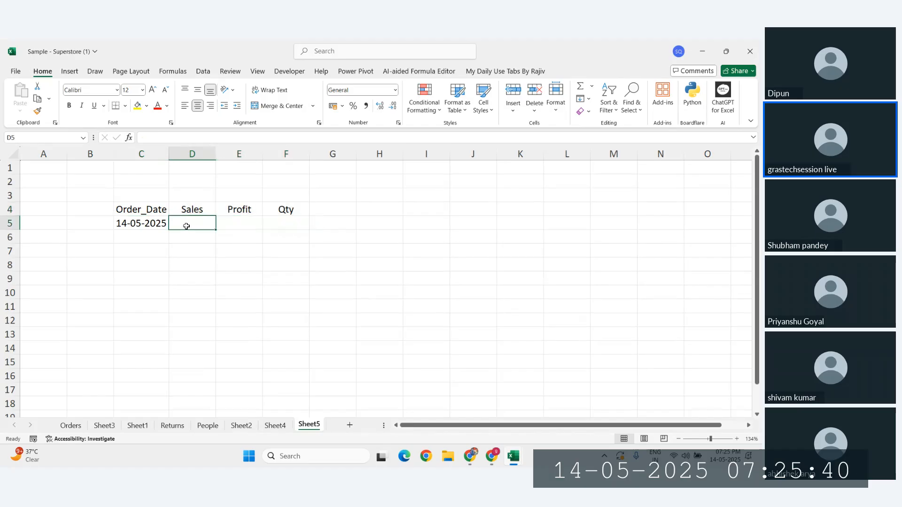
left_click(140, 223)
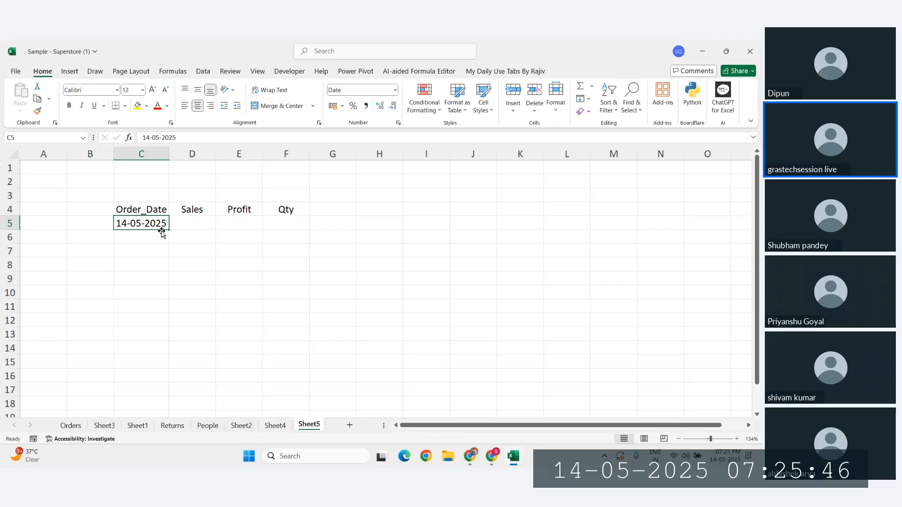
Step: Enter the note 'Ctrl + Semicolon' in cell C2
left_click(150, 185)
type("Ctrl +")
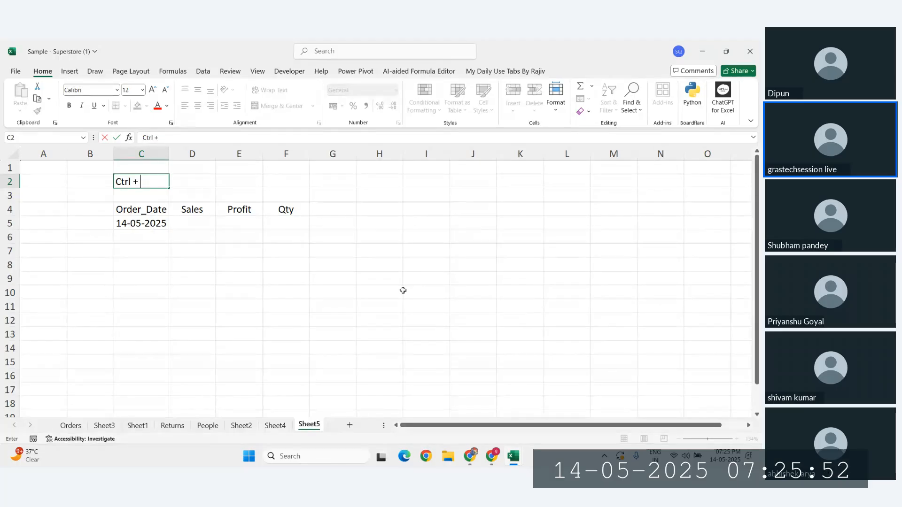
key("Escape")
left_click(279, 179)
type(";")
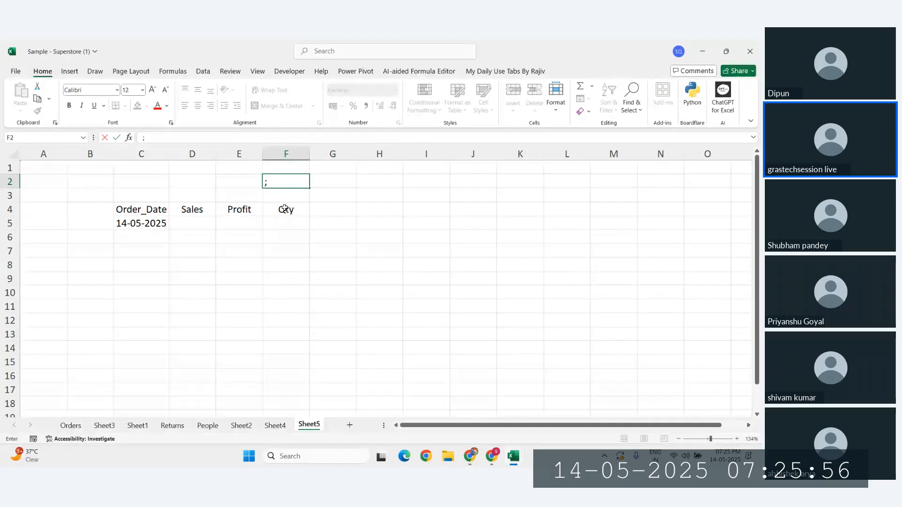
key("Escape")
left_click(134, 186)
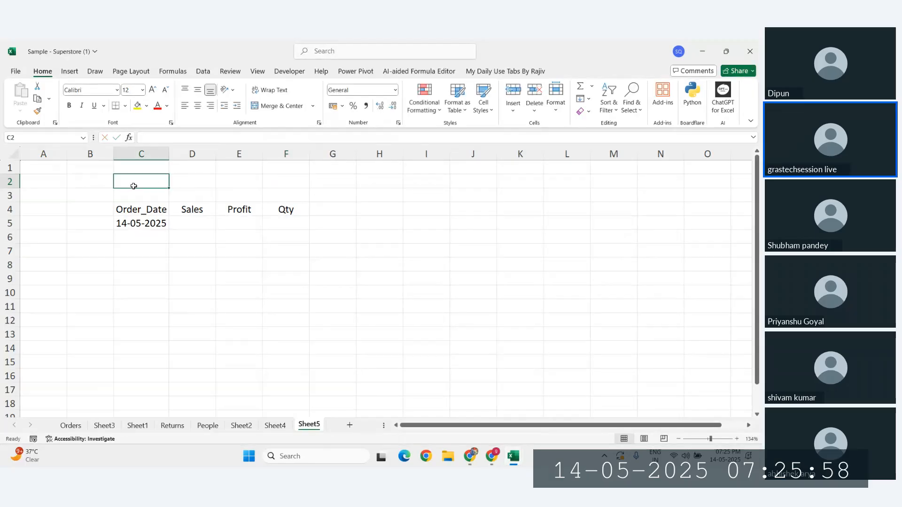
type("Ctrl + S")
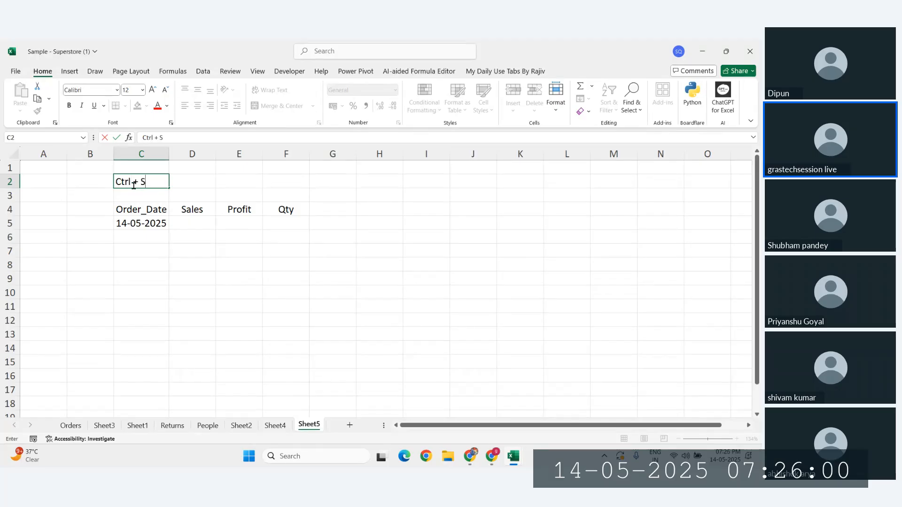
type("emicolon")
key("Return")
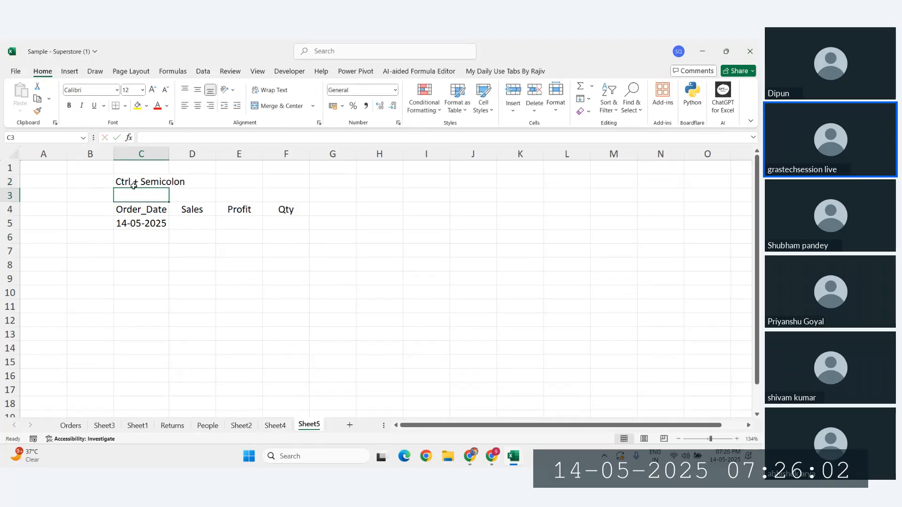
Step: Label B2 'Current Date', autofit columns B and C, and type 'Current_Time' in B3
left_click(70, 181)
type("Cur")
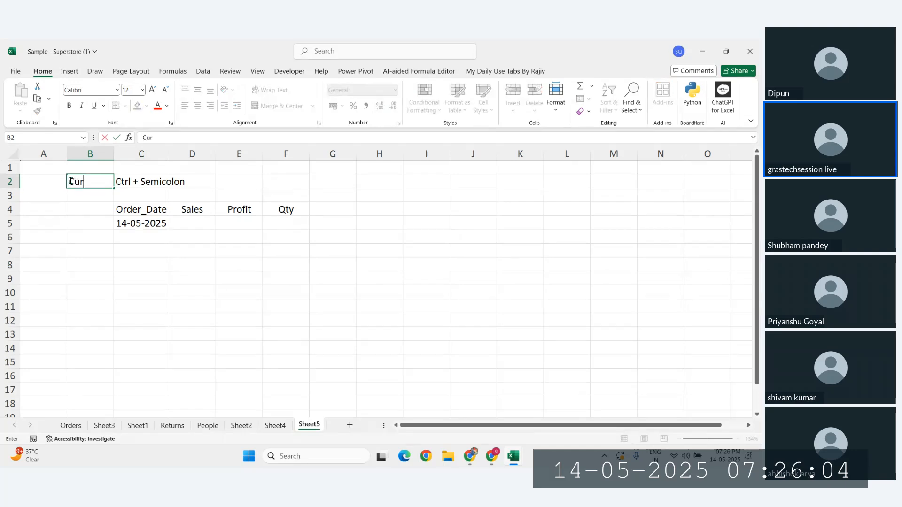
type("rent D")
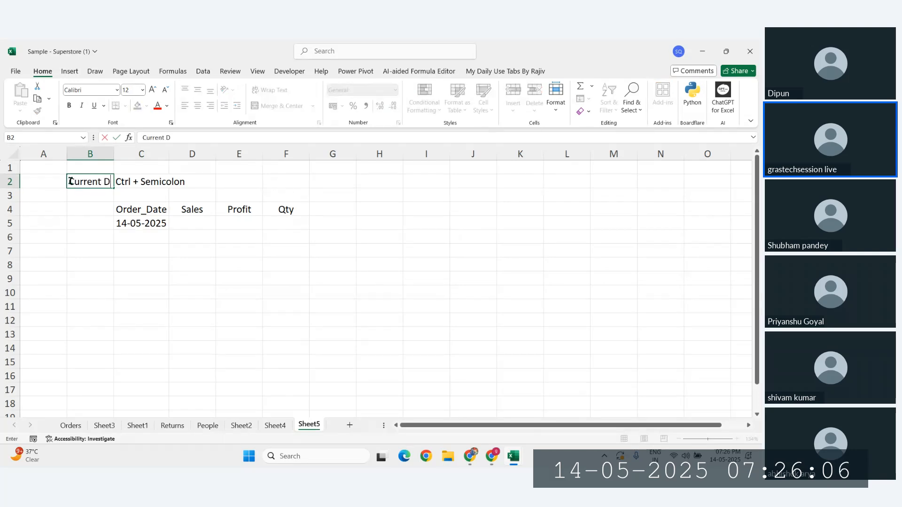
type("ate")
key("Return")
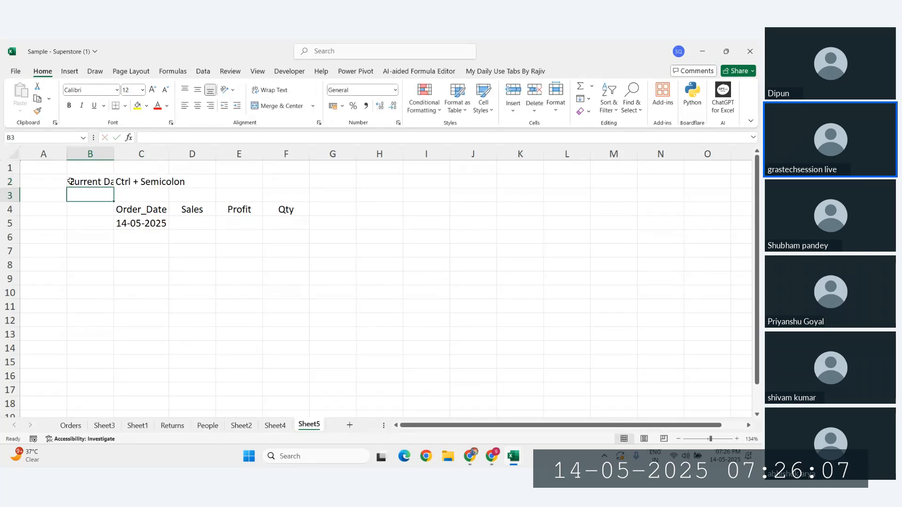
double_click(111, 156)
left_click_drag(181, 153, 181, 152)
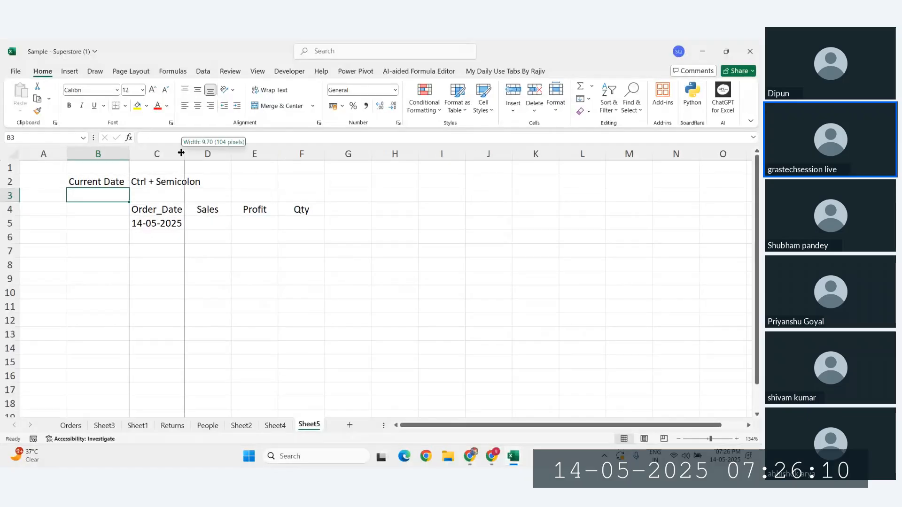
double_click(181, 153)
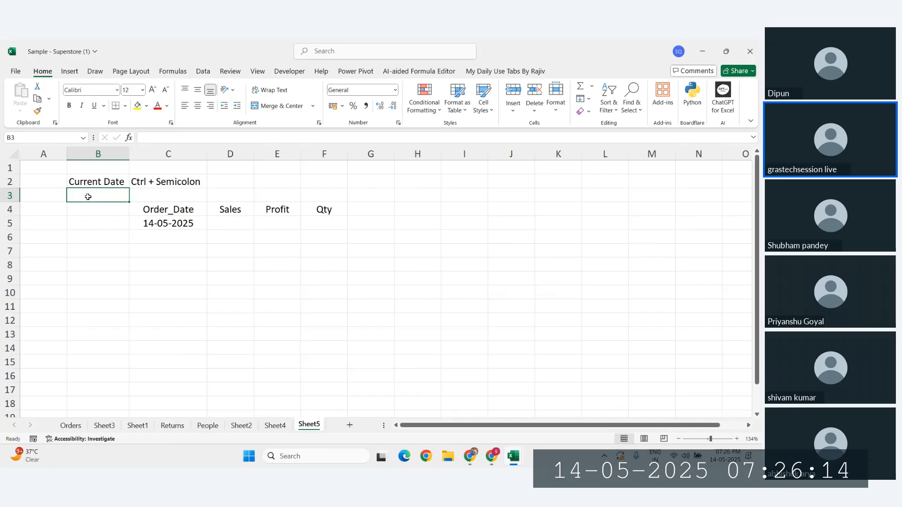
type("Current")
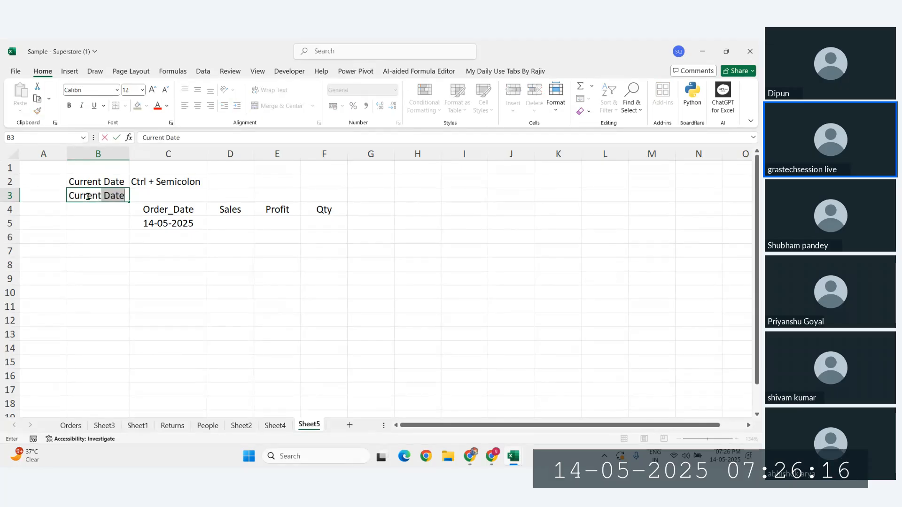
type("_Time")
Step: Commit the Current_Time label and add the note 'Ctrl+Shift+Semicolon' in C3, autofitting columns B and C
key("Return")
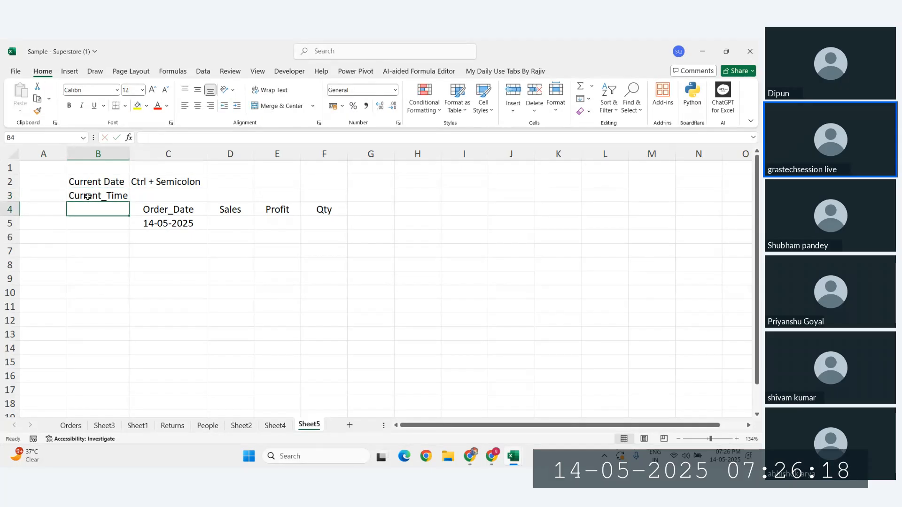
double_click(130, 153)
left_click(166, 194)
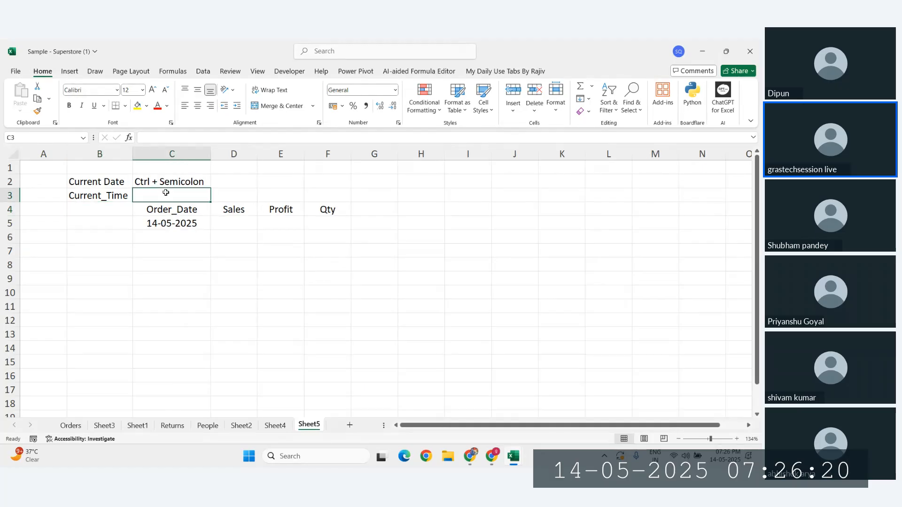
type("Ctrl+")
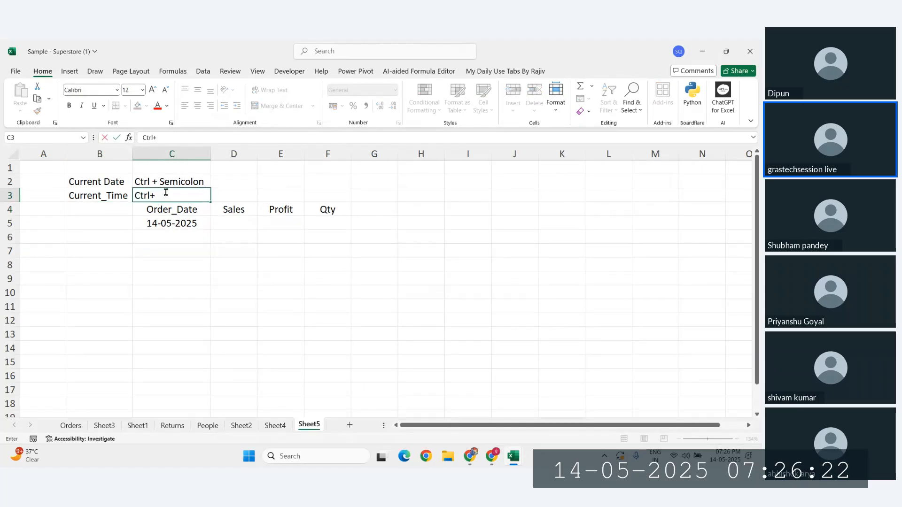
type("Shift_")
key("BackSpace")
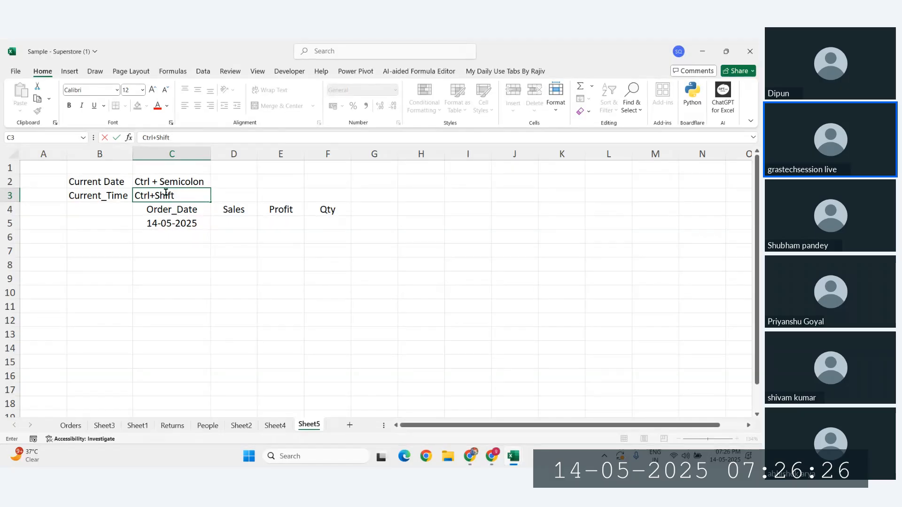
type("+Semicolon")
key("Return")
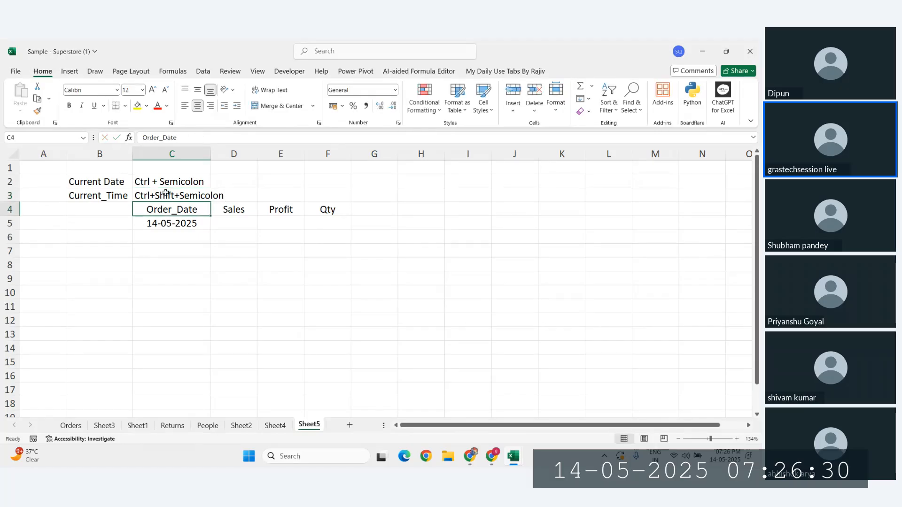
double_click(211, 155)
Step: Insert today's date 14-05-2025 in D2 and the current time 19:26 in D3
left_click(258, 184)
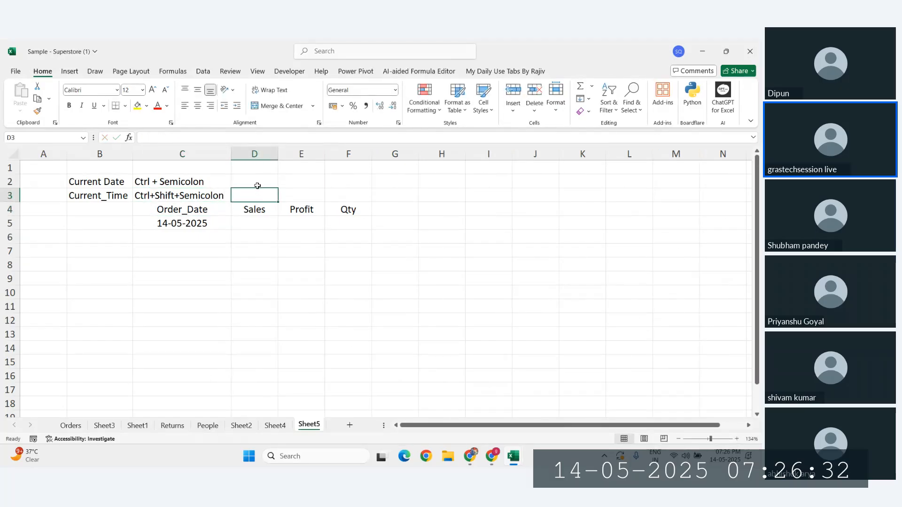
key("ctrl+semicolon")
left_click(259, 198)
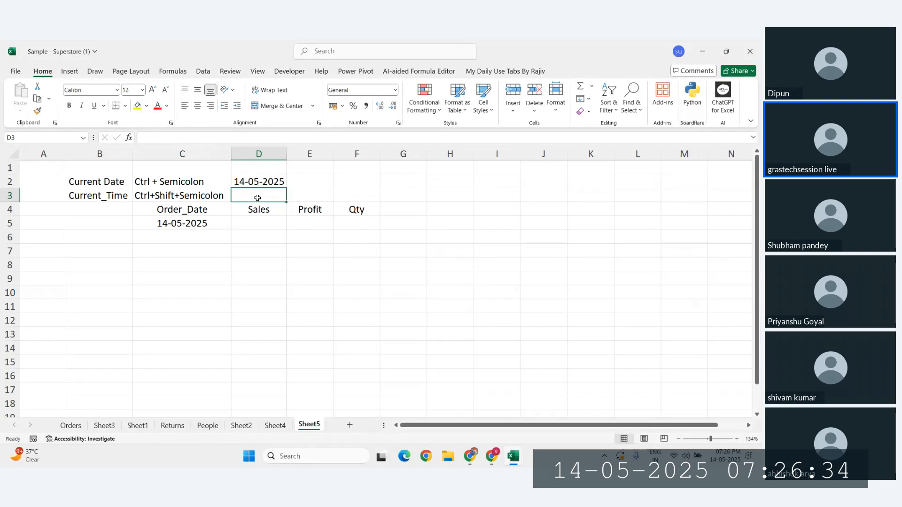
key("ctrl+shift+semicolon")
left_click(295, 154)
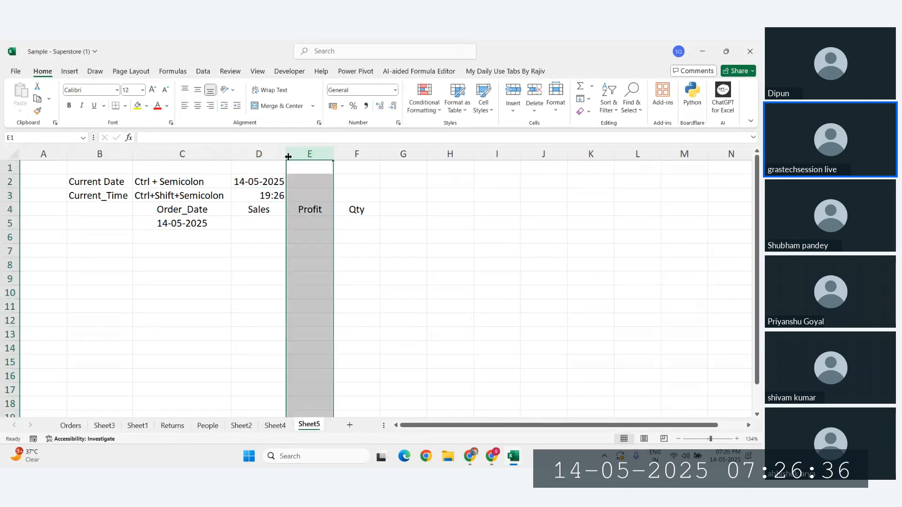
Step: Select rows 4–5 above the header table
left_click_drag(82, 179, 332, 229)
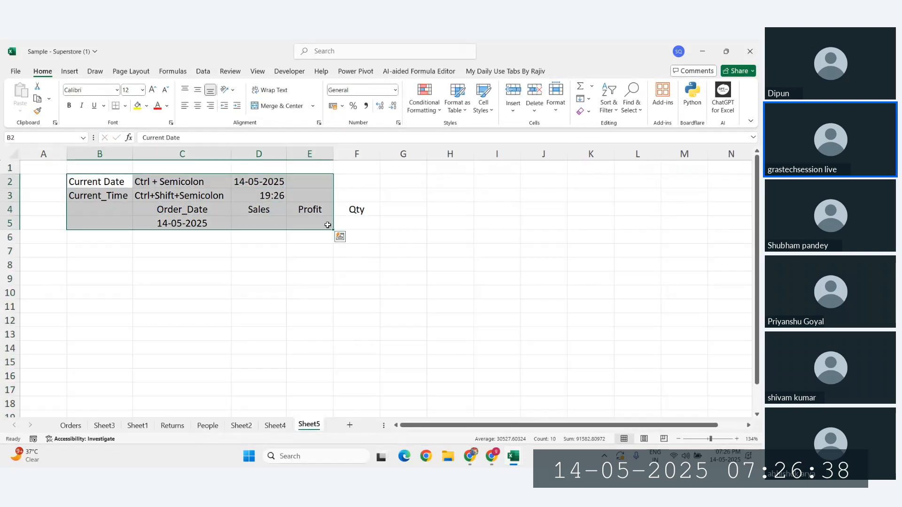
left_click(43, 209)
left_click(9, 209)
Step: Insert two blank rows with Ctrl++ so the header table moves down to row 6
key("ctrl+plus")
key("ctrl+plus")
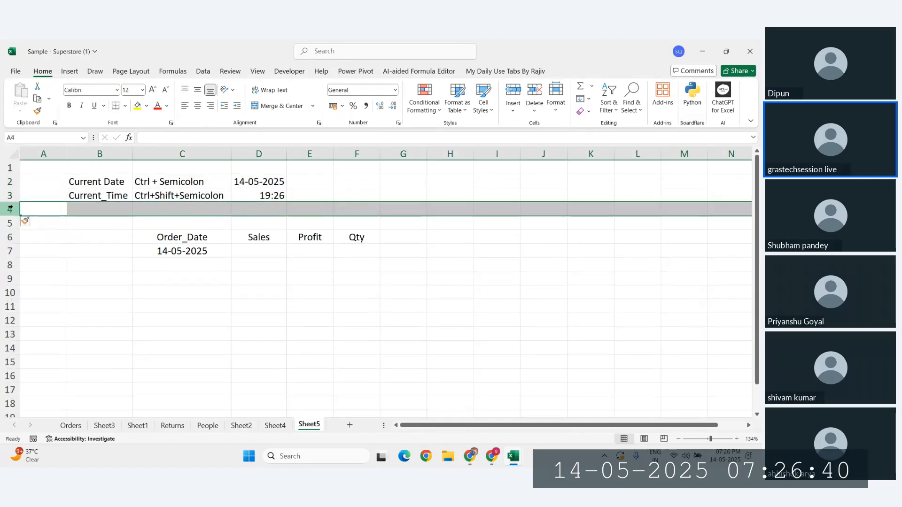
left_click(311, 278)
left_click(188, 249)
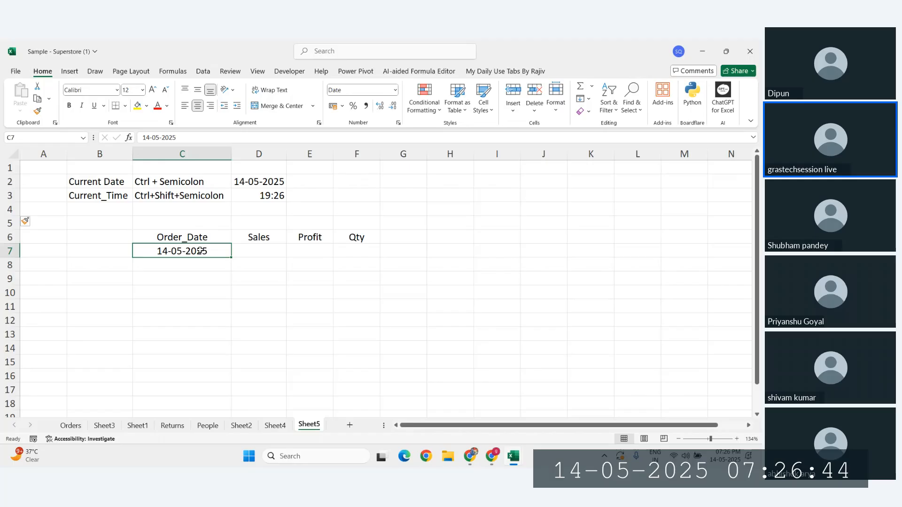
left_click(97, 196)
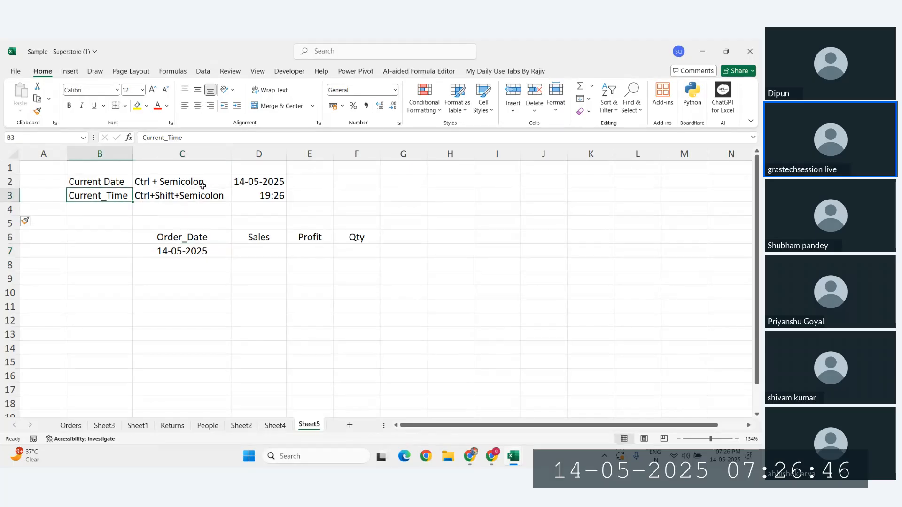
left_click(260, 182)
left_click(265, 195)
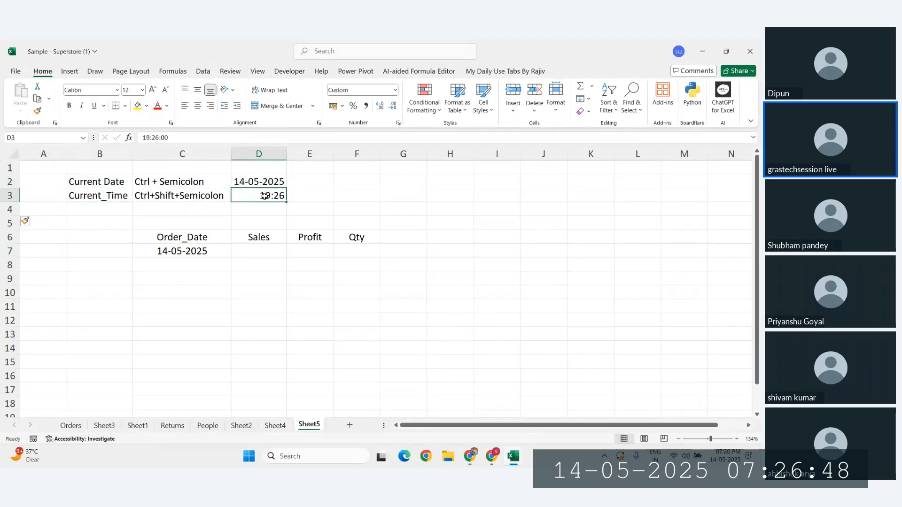
Step: Select the 14-05-2025 start date in C7 and open the Fill dropdown
left_click(205, 251)
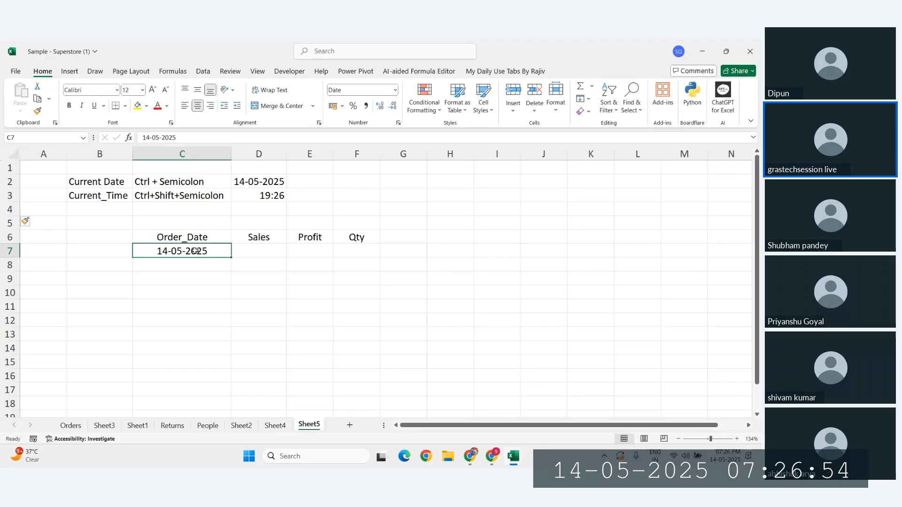
left_click(589, 99)
key("Escape")
left_click(587, 99)
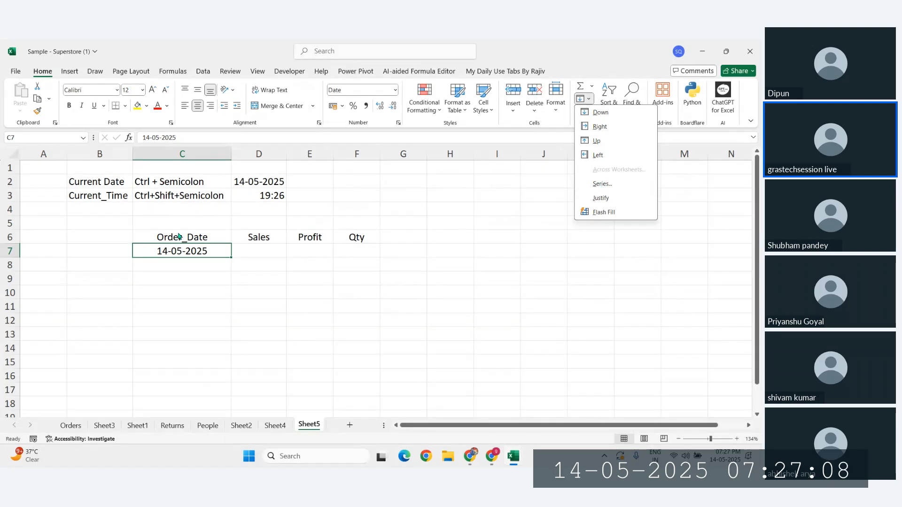
left_click(176, 251)
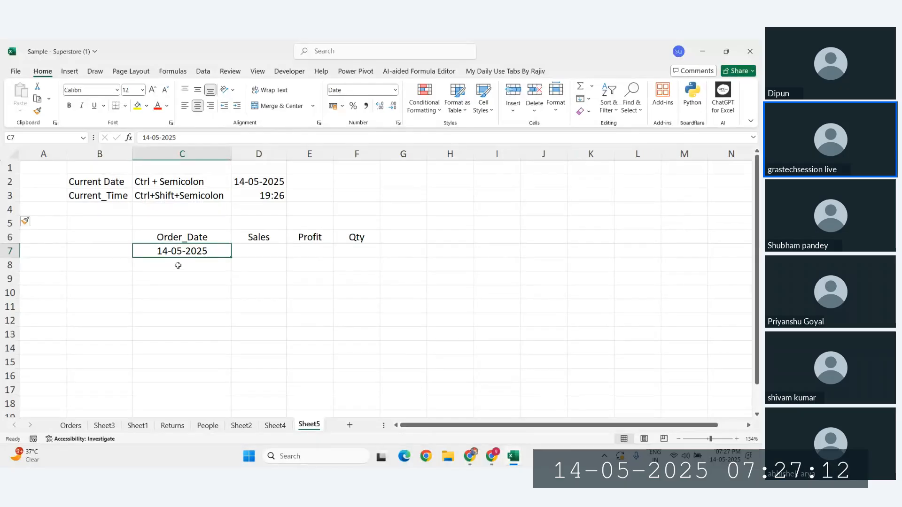
key("alt")
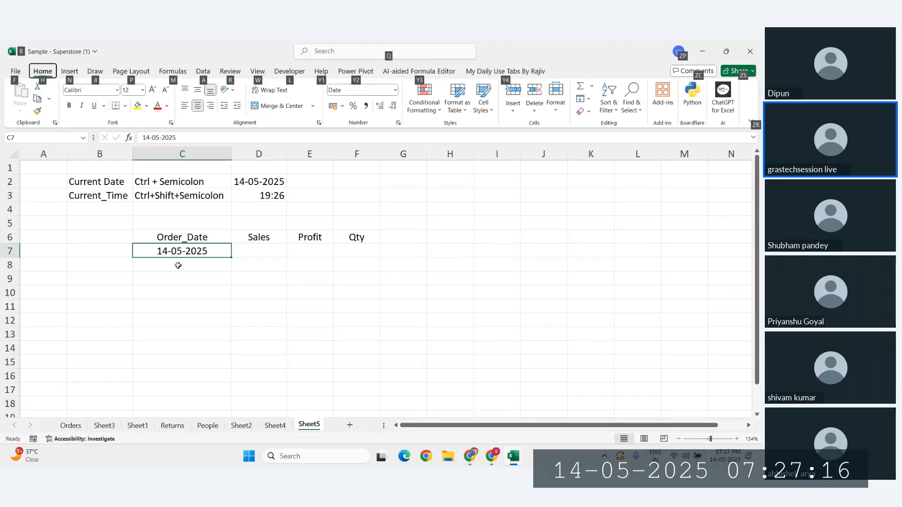
left_click(179, 252)
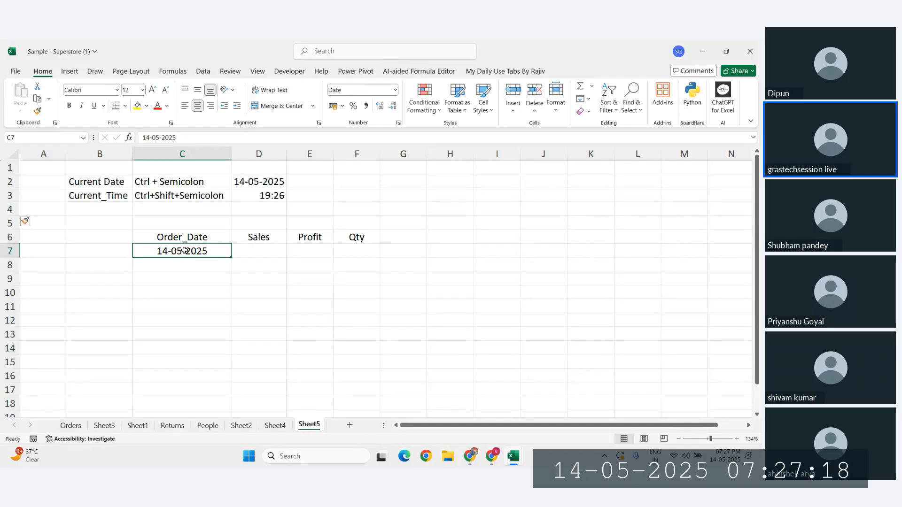
key("alt")
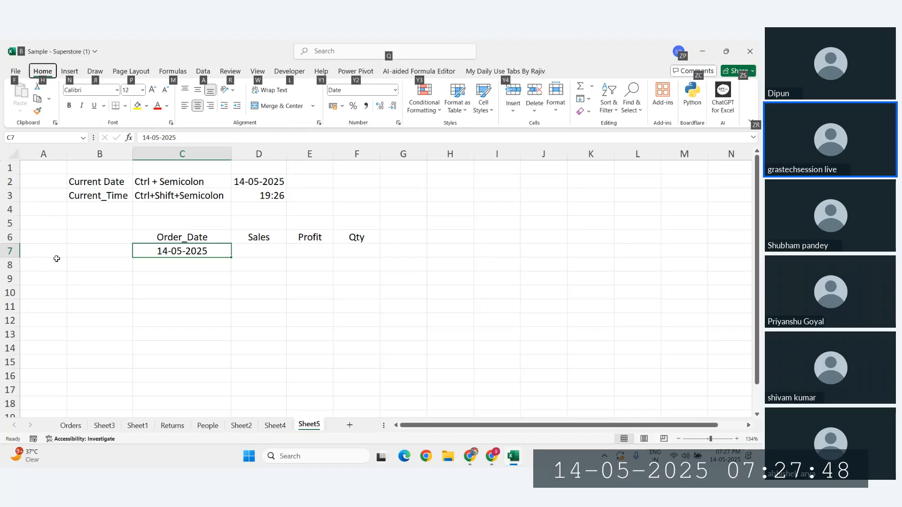
key("h")
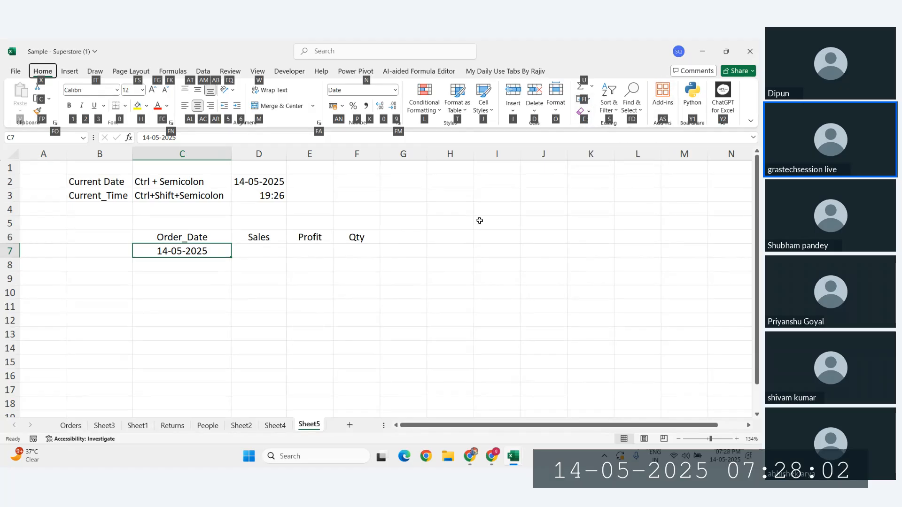
key("f")
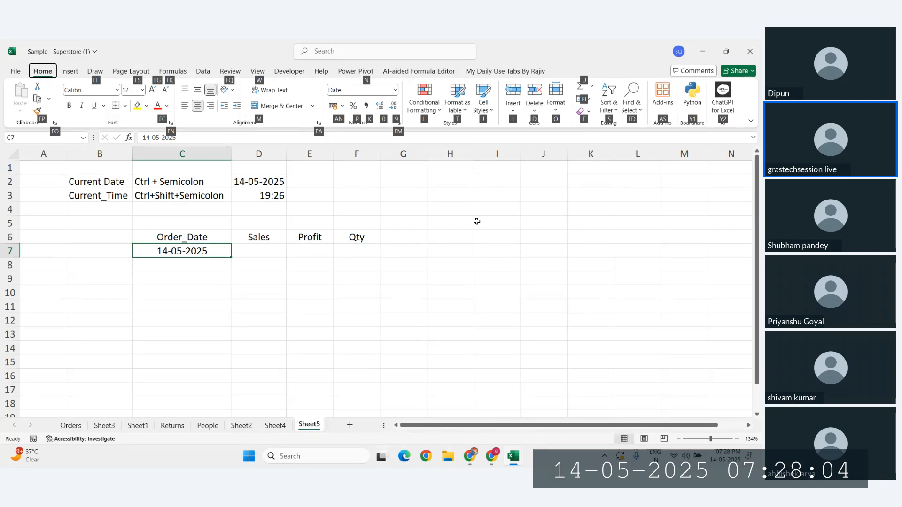
key("i")
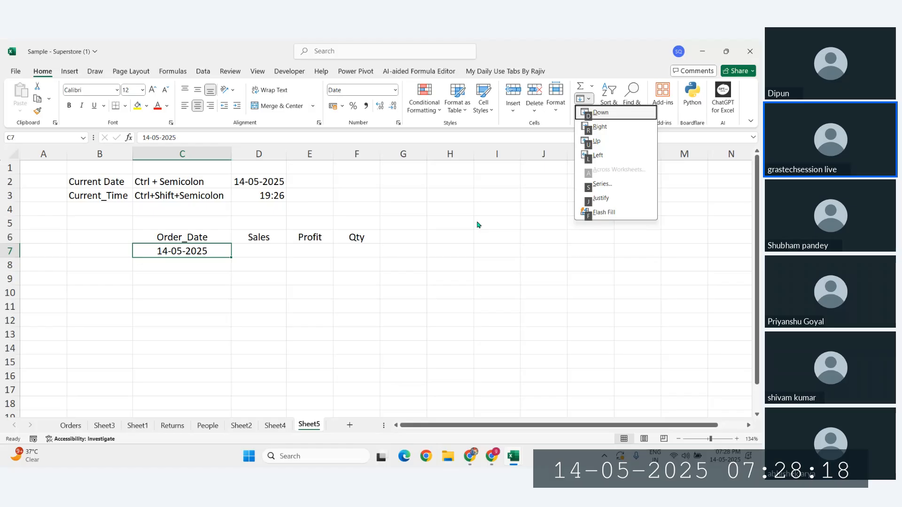
Step: Open the Fill Series dialog twice, cancelling each time without filling any dates
key("s")
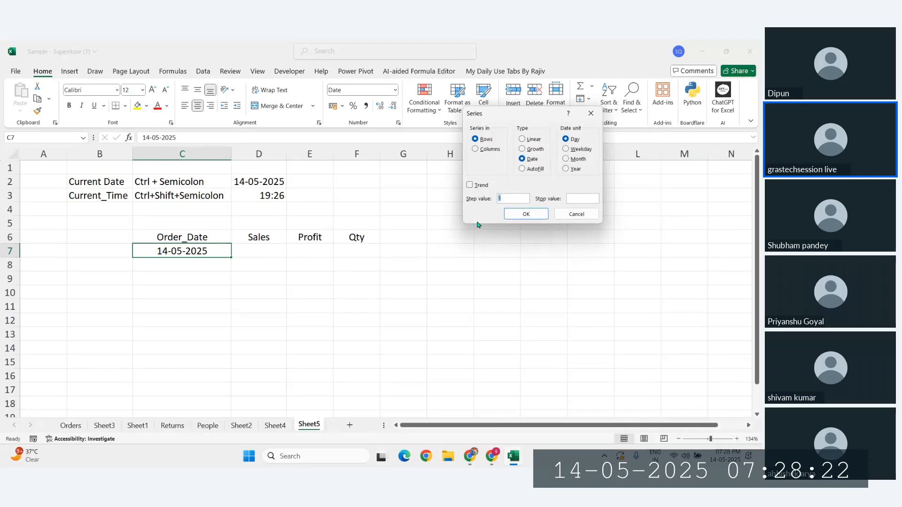
left_click(573, 214)
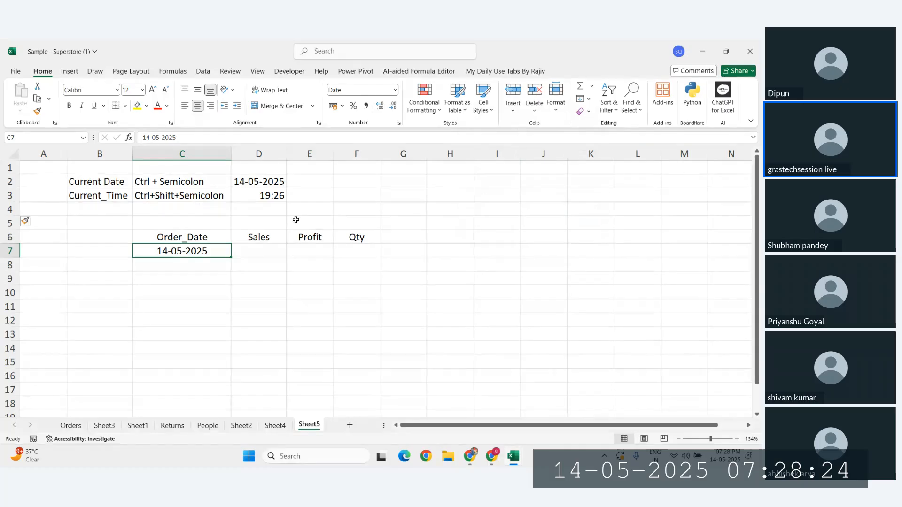
left_click(588, 98)
left_click(598, 183)
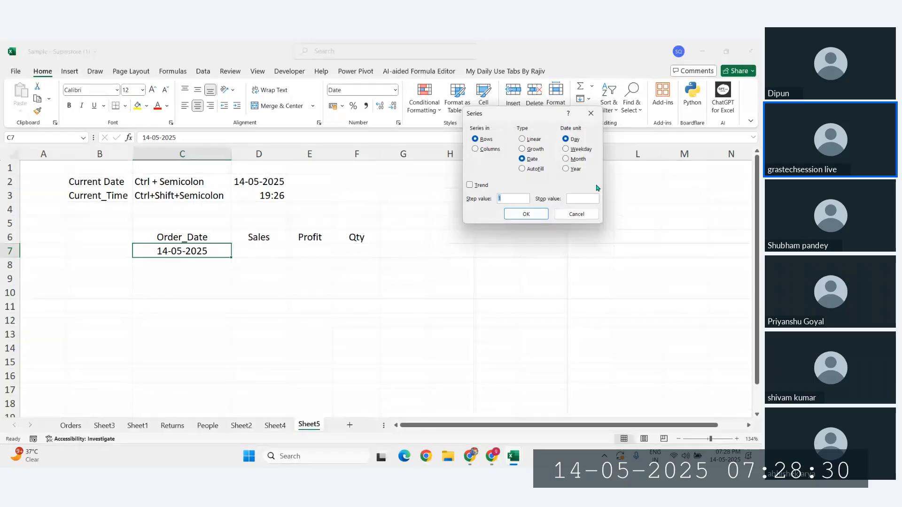
left_click(576, 216)
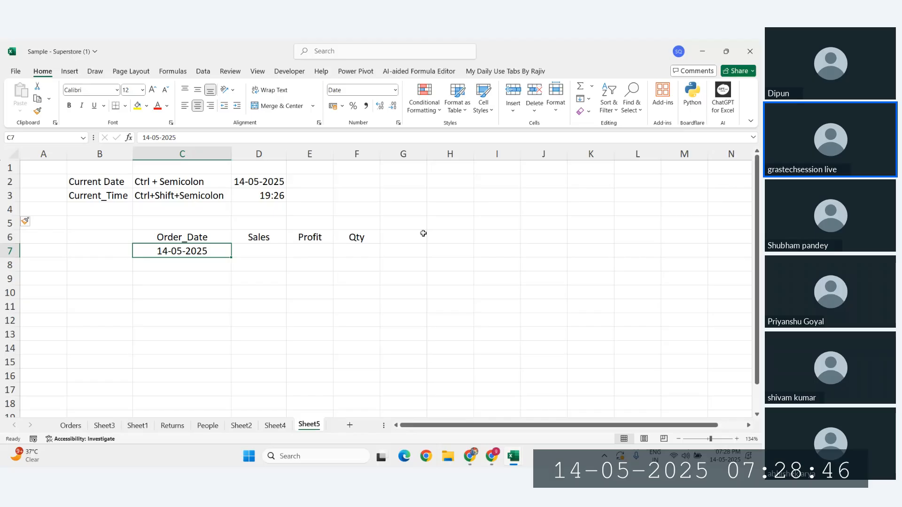
left_click_drag(214, 230, 348, 245)
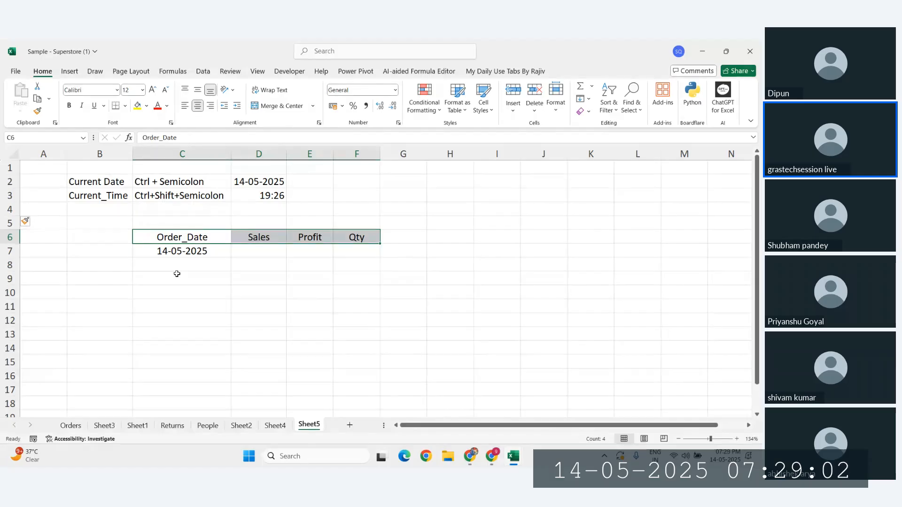
key("alt")
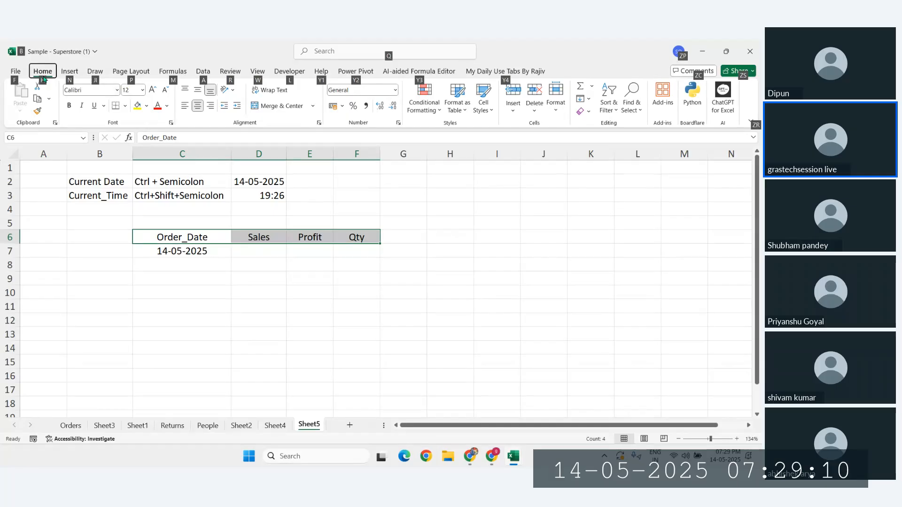
key("Escape")
key("alt+h")
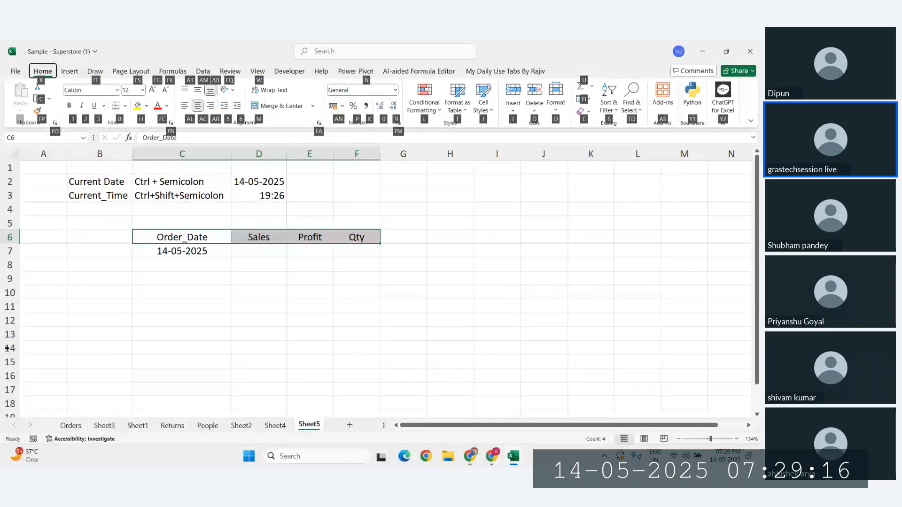
key("a")
key("l")
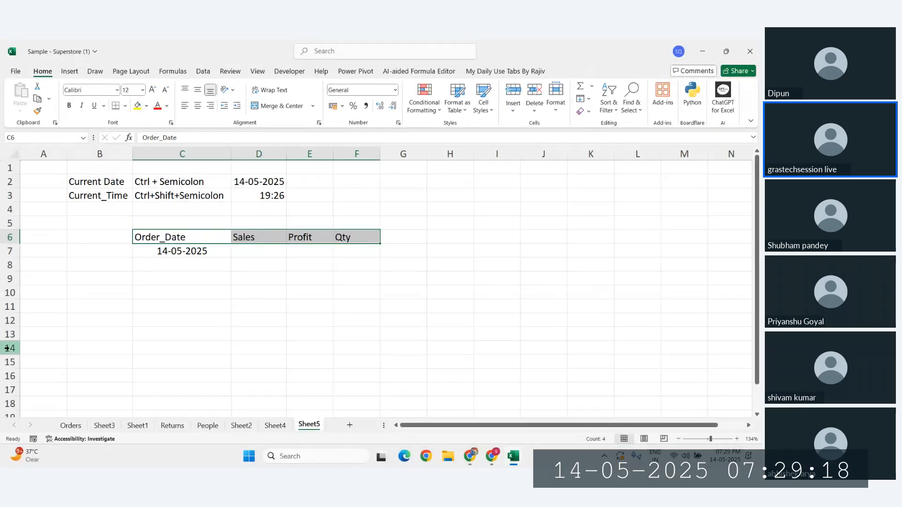
key("alt+h")
key("a")
key("c")
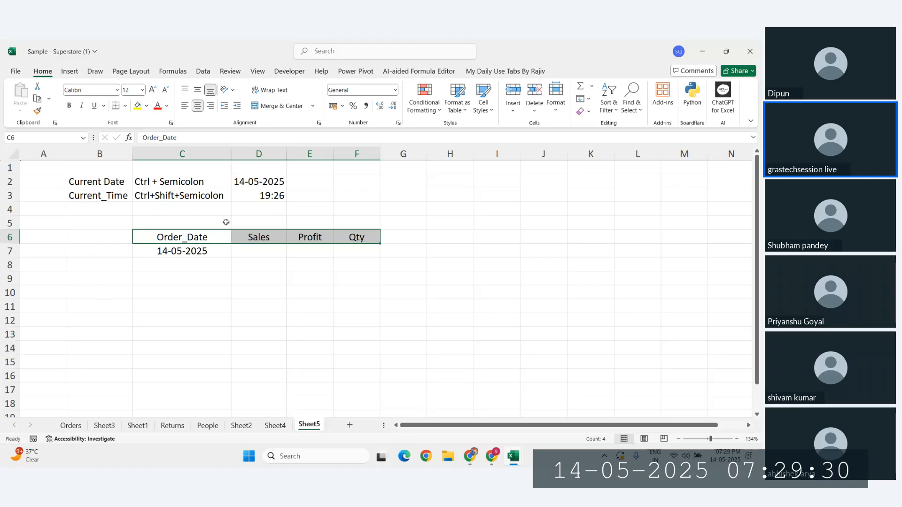
left_click(174, 248)
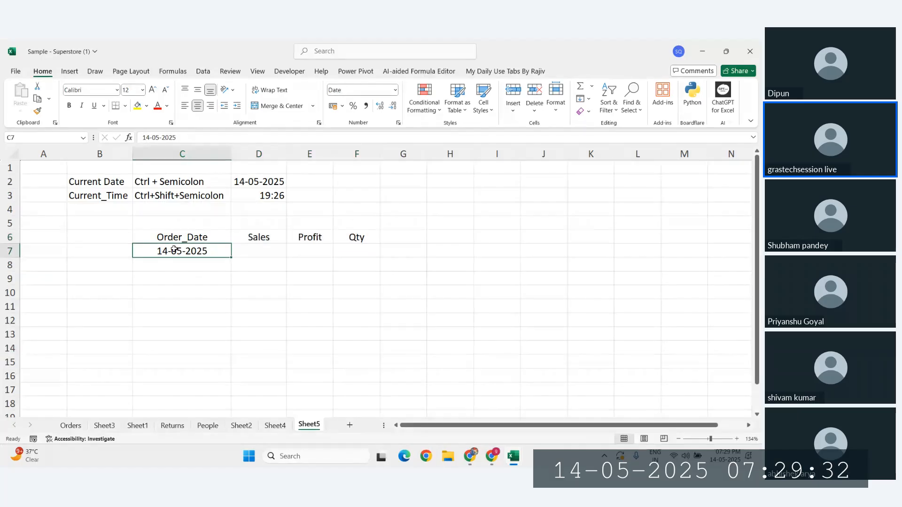
Step: Fill a date series ending 31-12-2025 from C7, then undo it because it ran across row 7
left_click(588, 99)
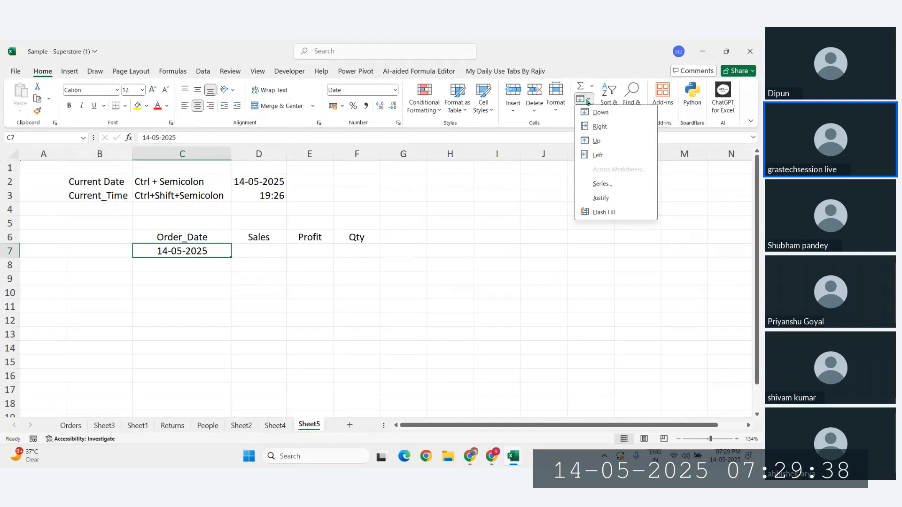
left_click(601, 184)
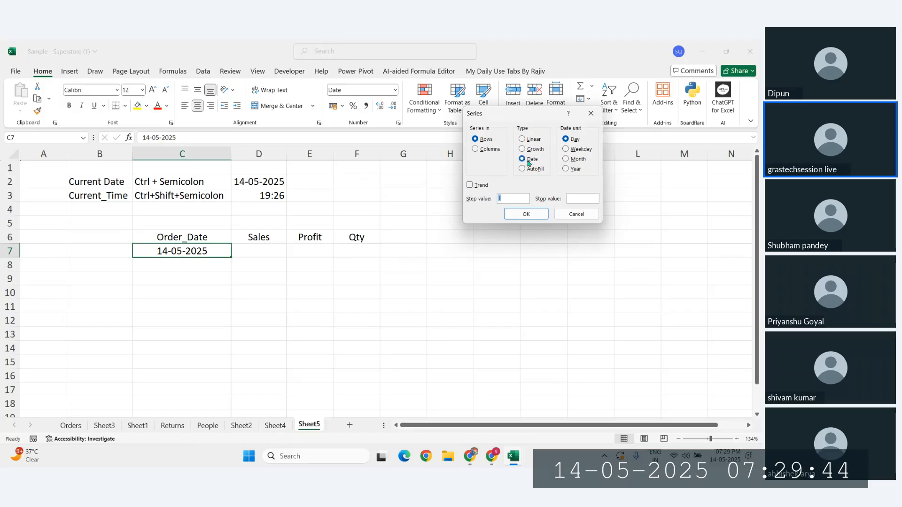
left_click(591, 198)
type("31-12-2025")
key("Return")
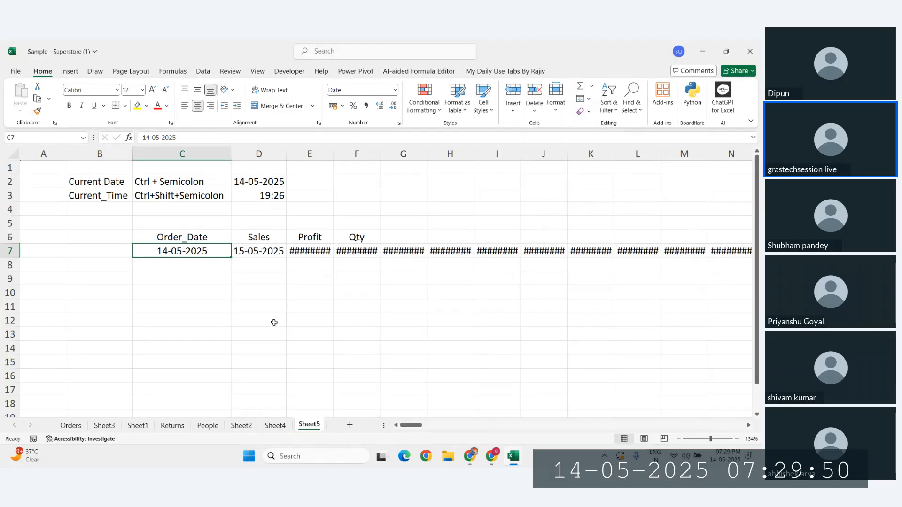
key("ctrl+z")
Step: Fill daily dates down column C from C7 to 31-12-2025 and check the results
left_click(585, 98)
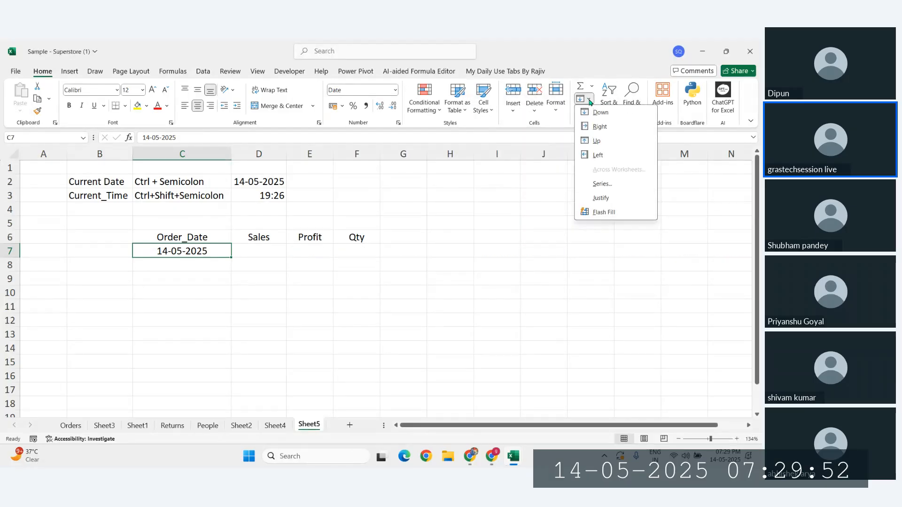
left_click(603, 184)
left_click(484, 149)
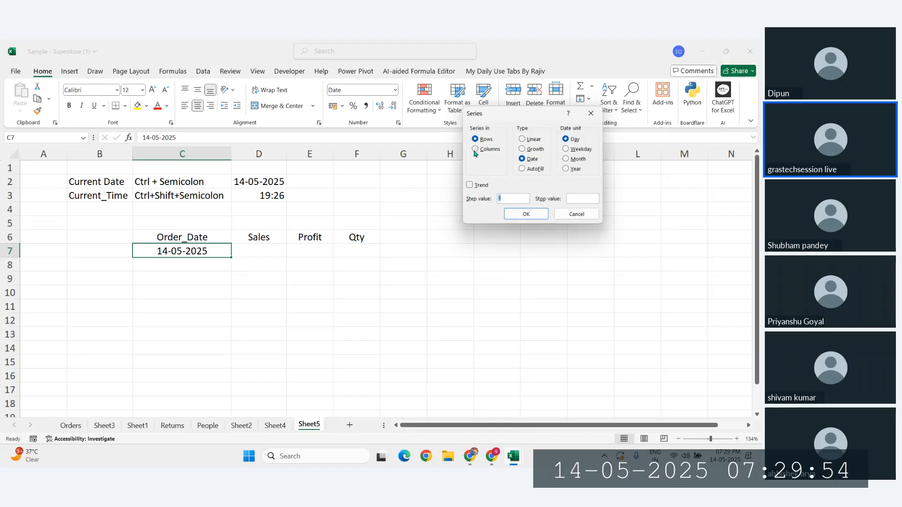
left_click(580, 198)
type("31-12-2025")
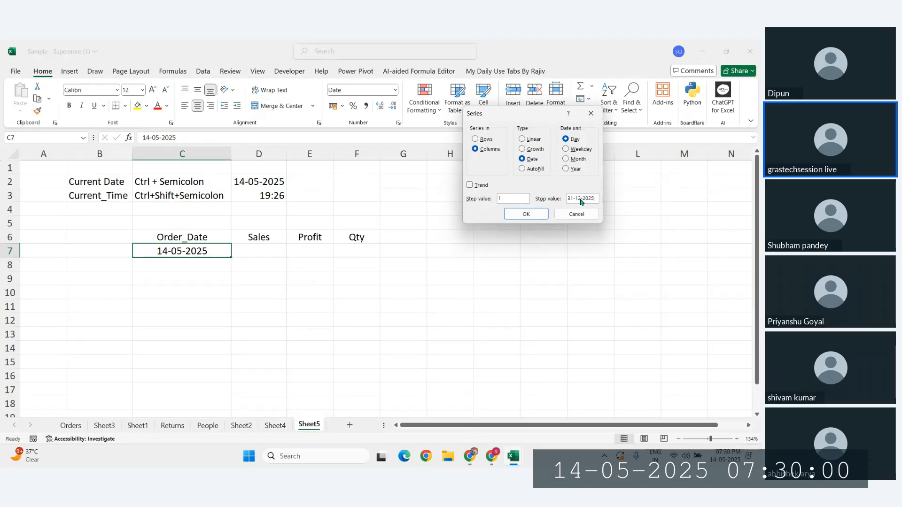
key("Return")
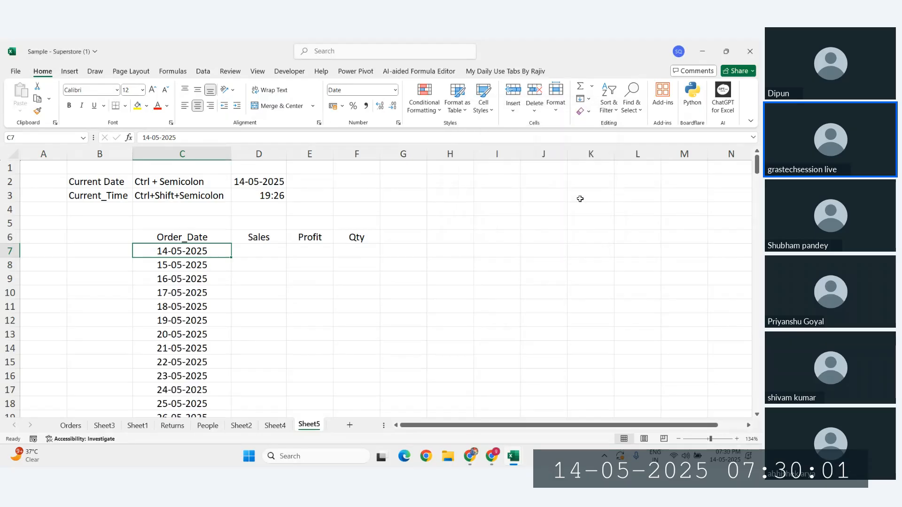
left_click(254, 251)
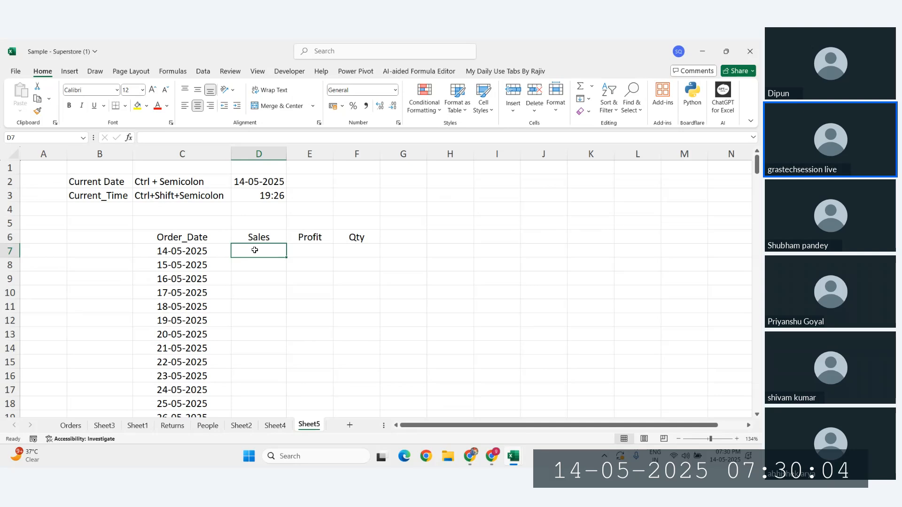
left_click(228, 259)
left_click(194, 250)
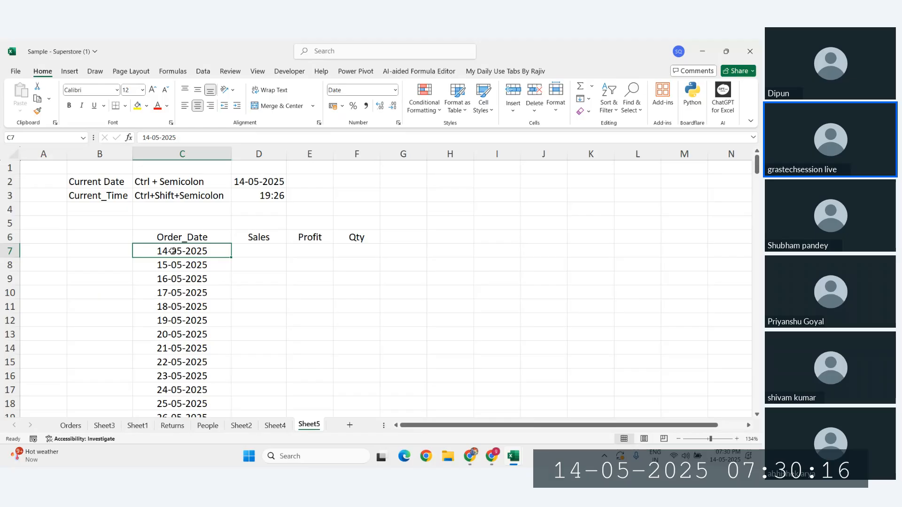
Step: Begin a column date series with an end date, cancel it unapplied, and select D7
left_click(588, 100)
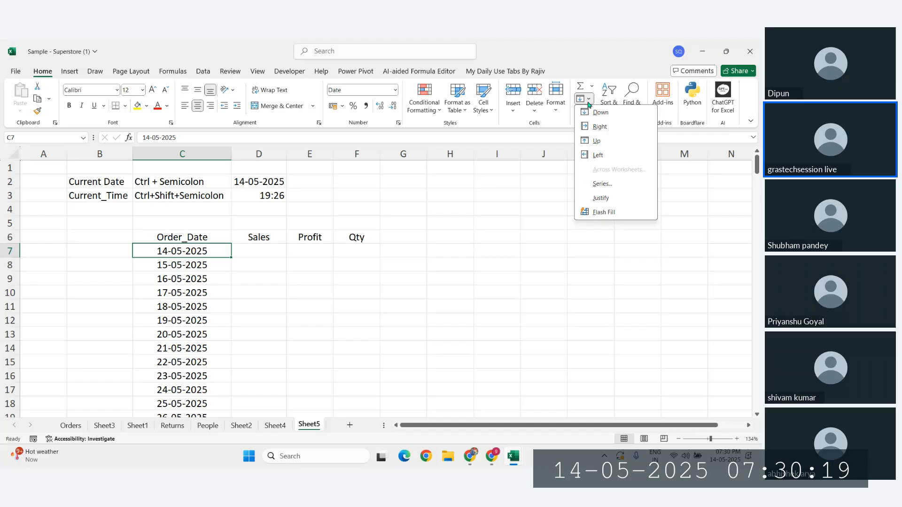
left_click(605, 183)
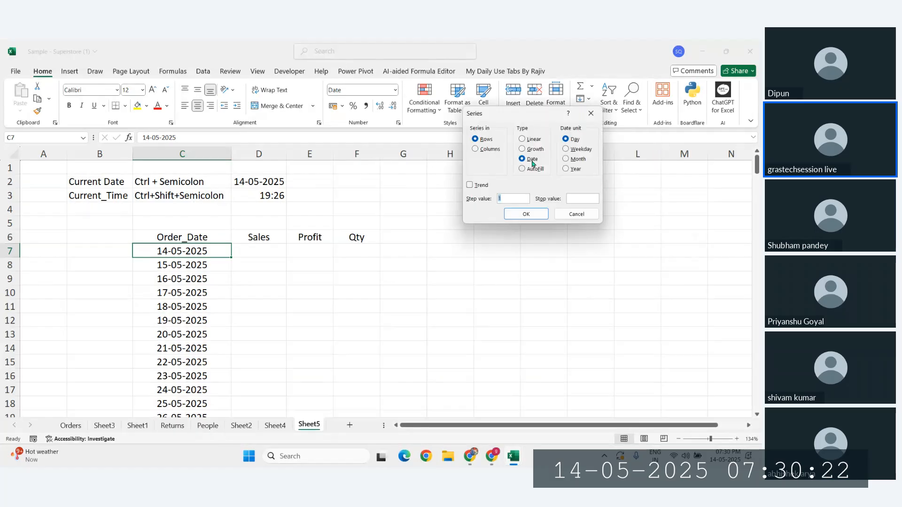
left_click(476, 149)
left_click(578, 197)
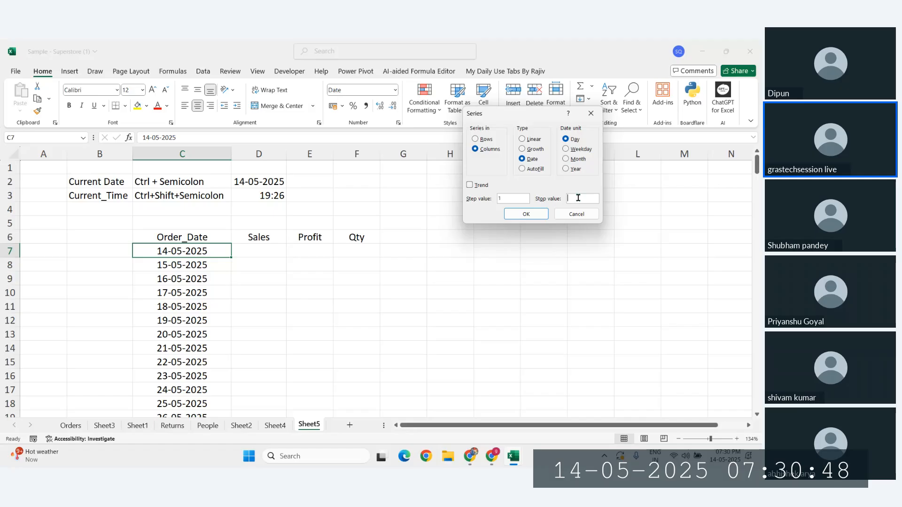
left_click(584, 215)
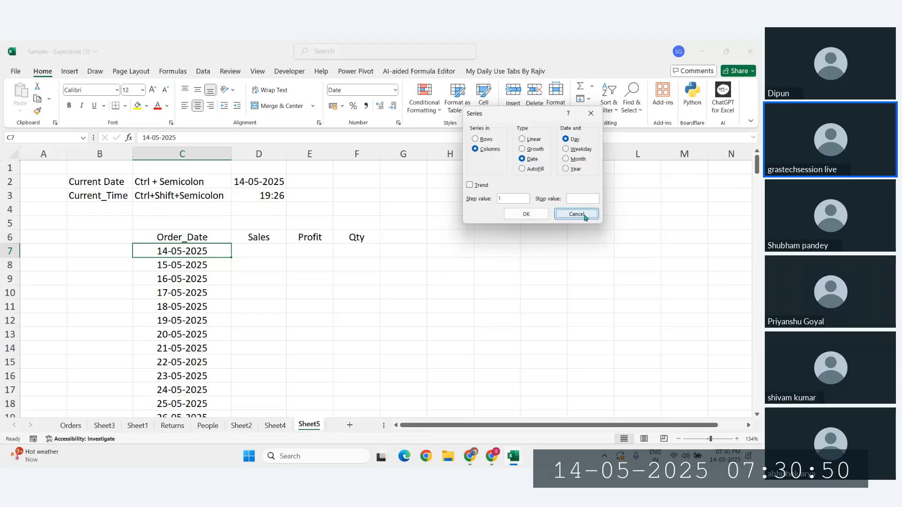
left_click(261, 252)
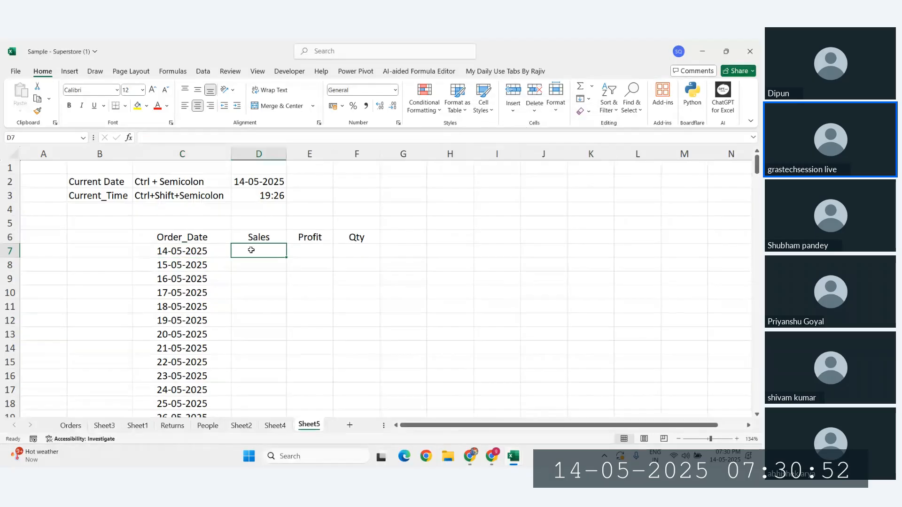
Step: Jump from C7 with Ctrl+Shift+Down to find the end of the Order_Date list
left_click_drag(251, 250, 354, 255)
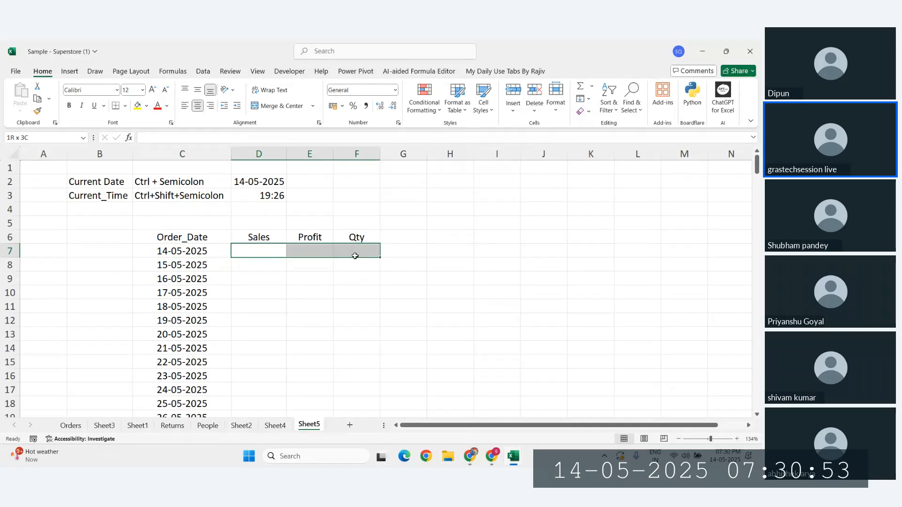
left_click(198, 252)
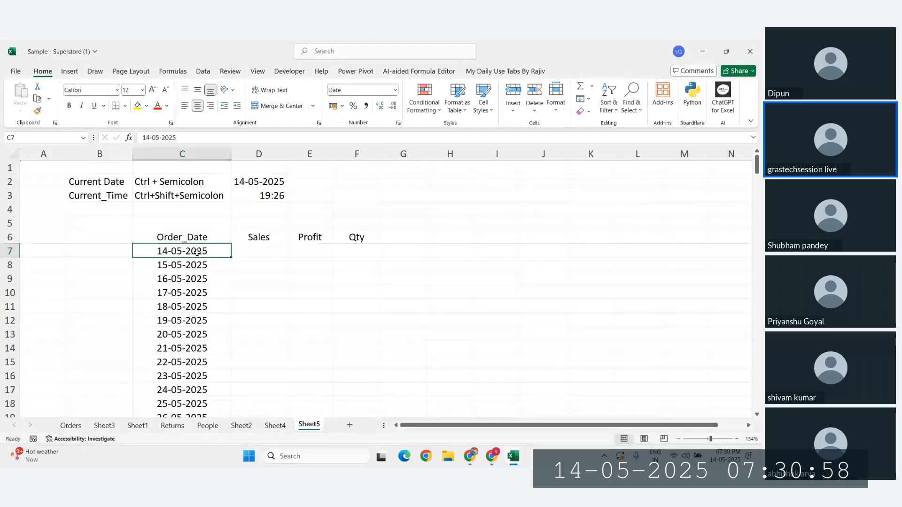
key("ctrl+shift+Down")
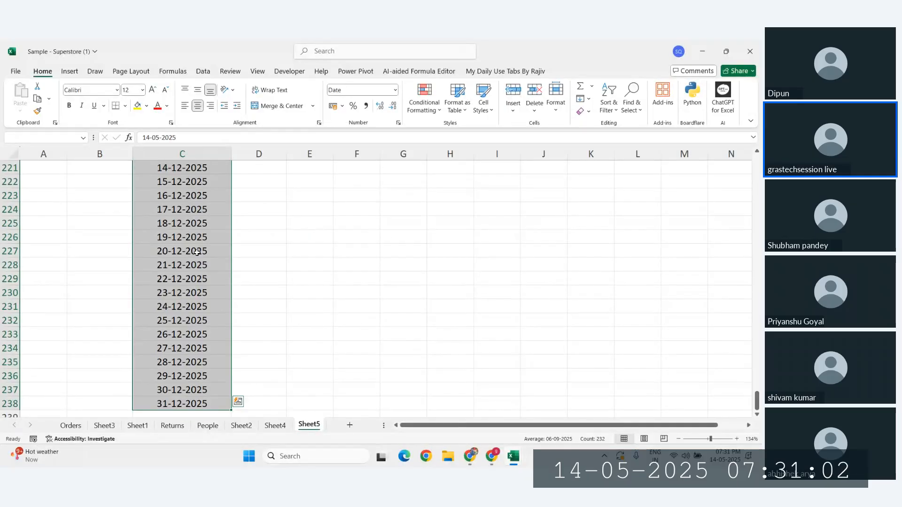
key("ctrl+shift+Up")
key("shift+Down")
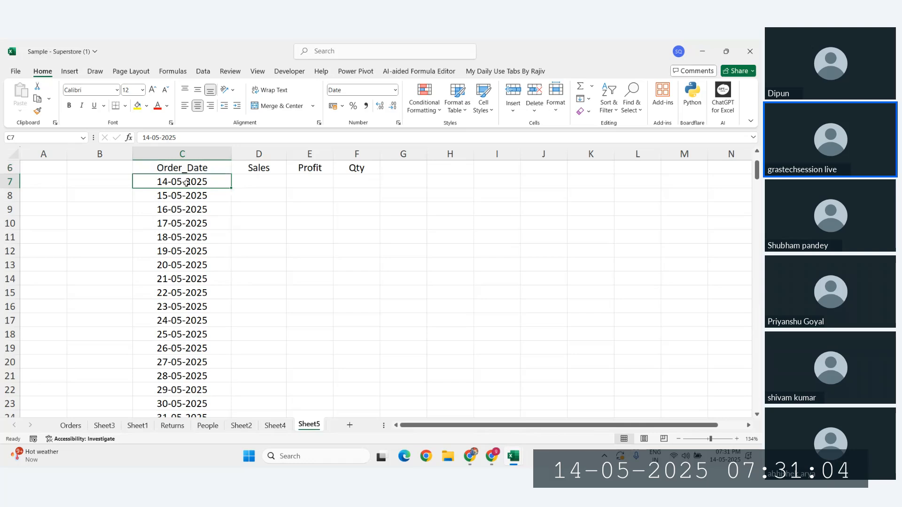
key("ctrl+shift+Down")
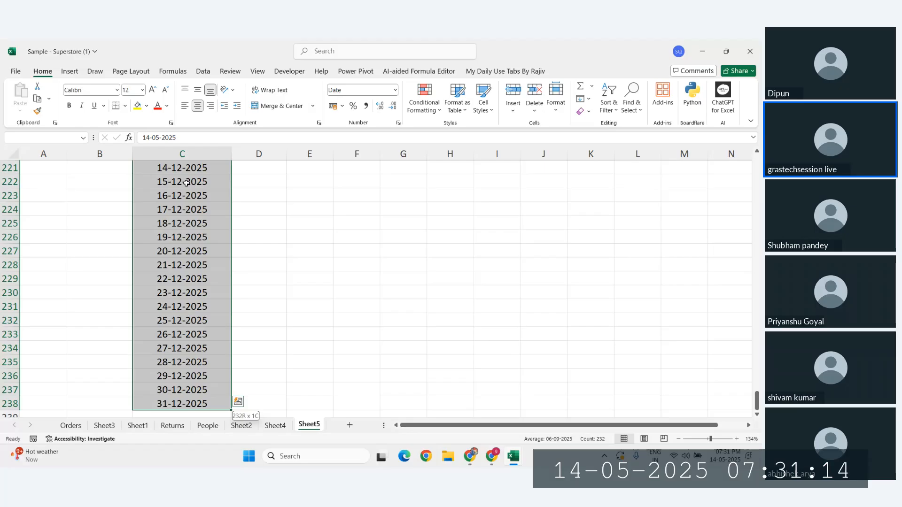
key("shift+Right")
key("shift+Right")
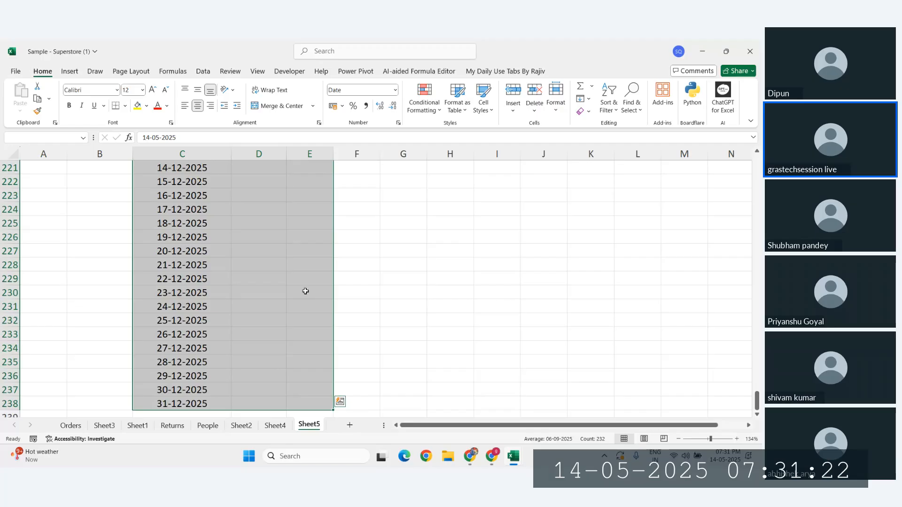
Step: Select D238:F238, the empty Sales, Profit and Qty cells beside 31-12-2025
scroll(305, 291, "up", 20)
scroll(306, 292, "down", 16)
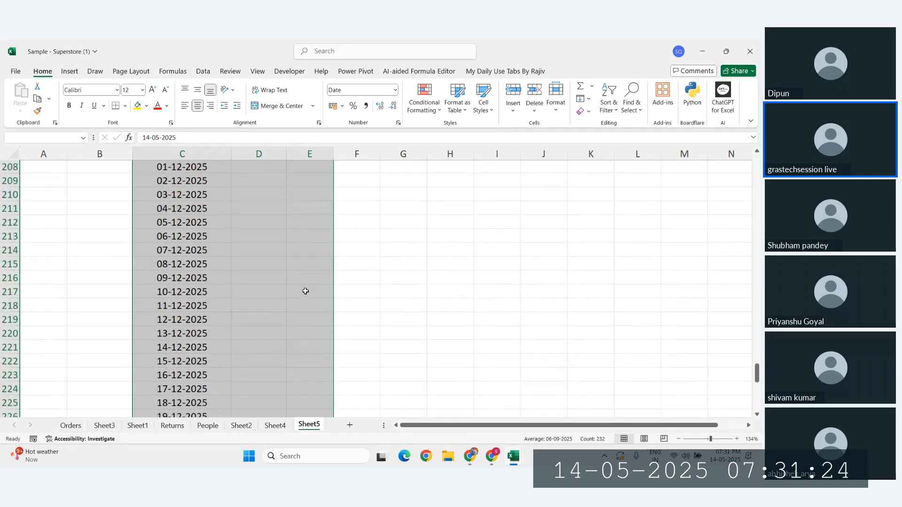
scroll(305, 291, "down", 6)
left_click(167, 333)
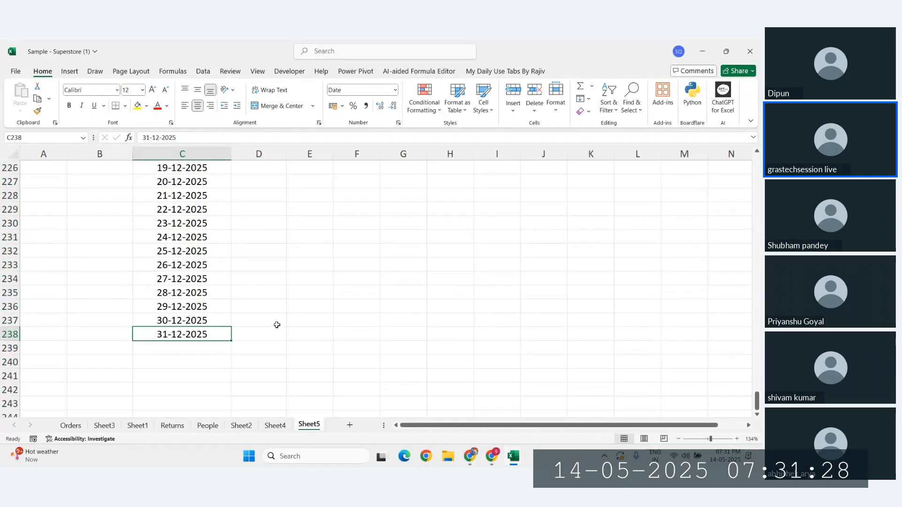
left_click(359, 333)
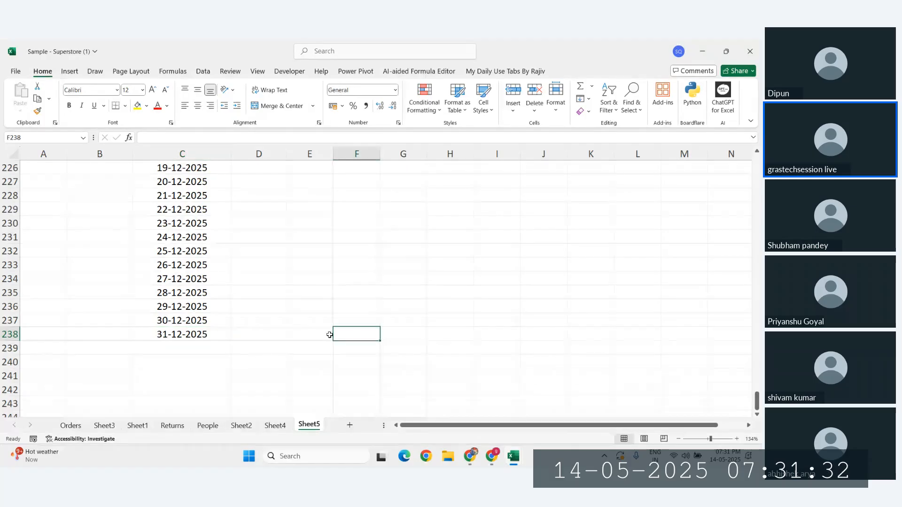
left_click_drag(187, 335, 331, 331)
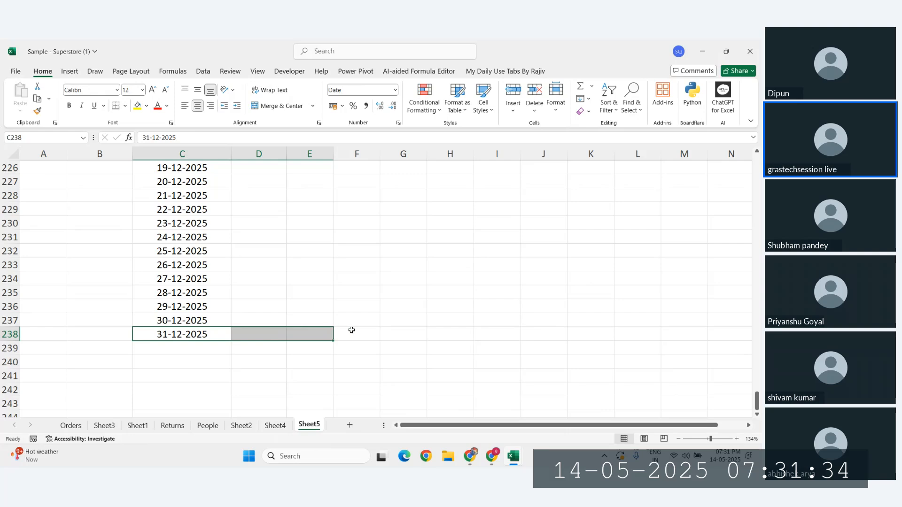
left_click(352, 331)
left_click(171, 334)
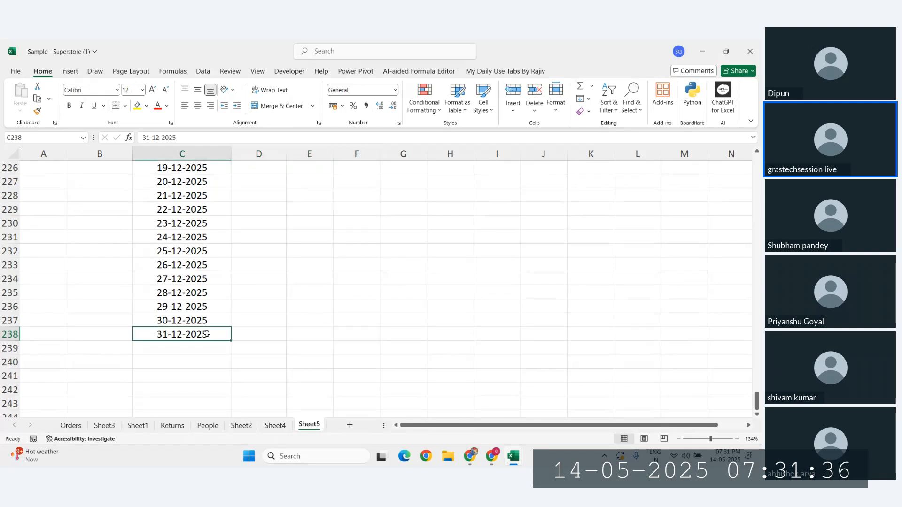
left_click(343, 339)
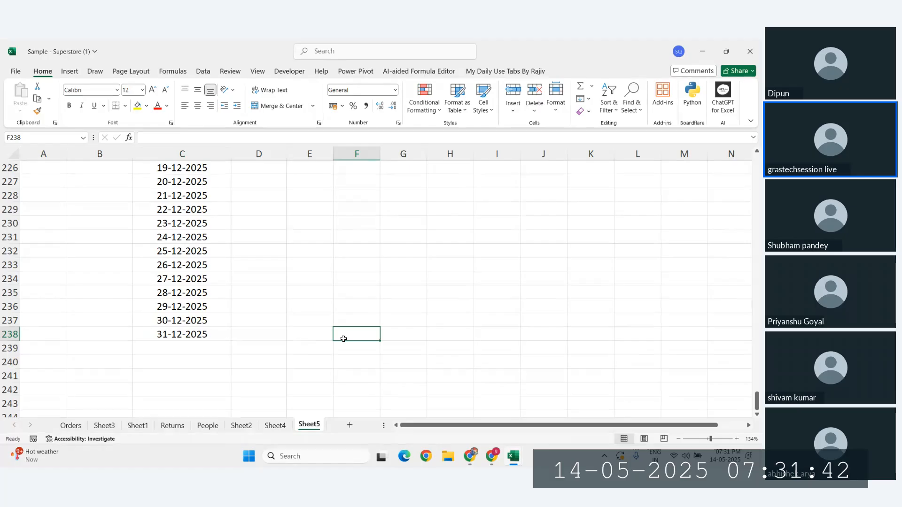
left_click_drag(344, 339, 241, 335)
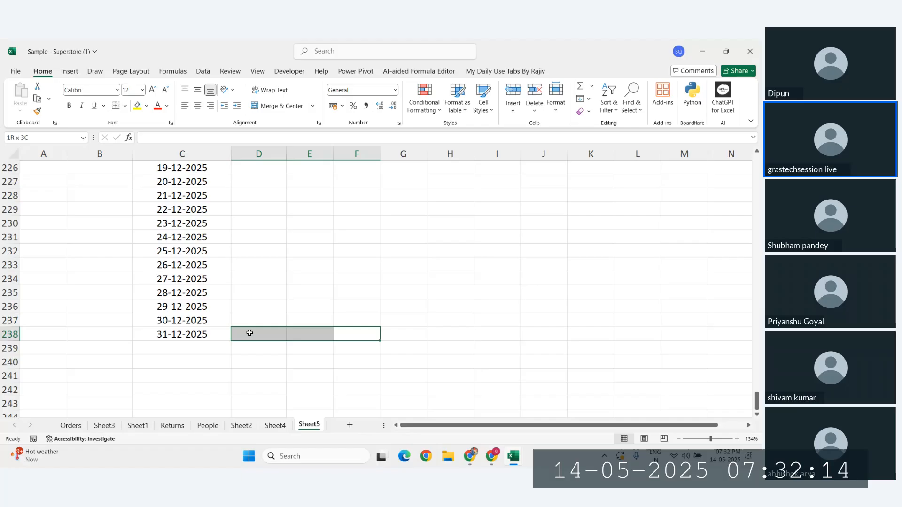
Step: Fill D7:F238 with =RANDBETWEEN(10,1000) in one go using Ctrl+Enter
key("ctrl+shift+Up")
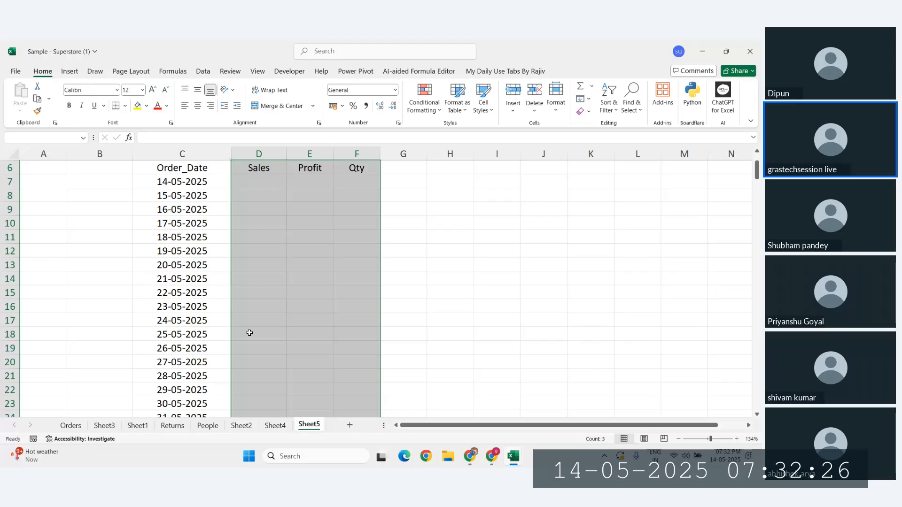
key("shift+Down")
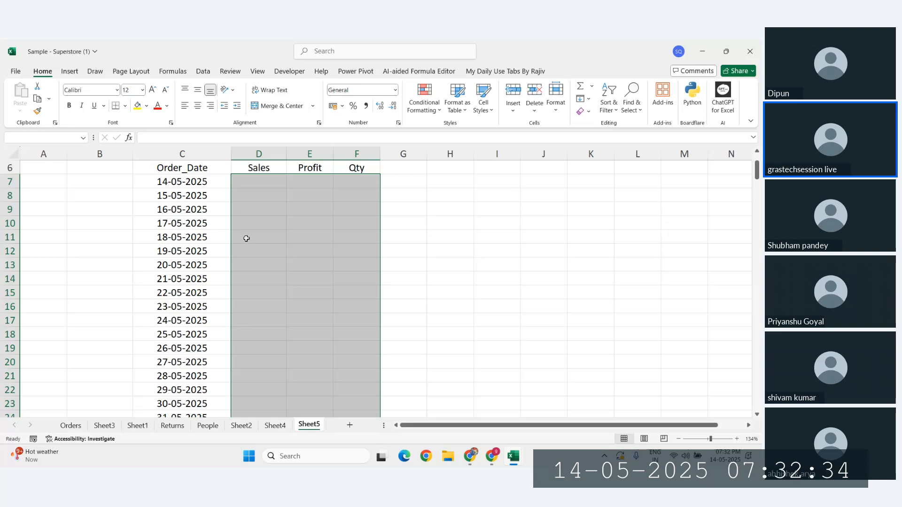
type("=")
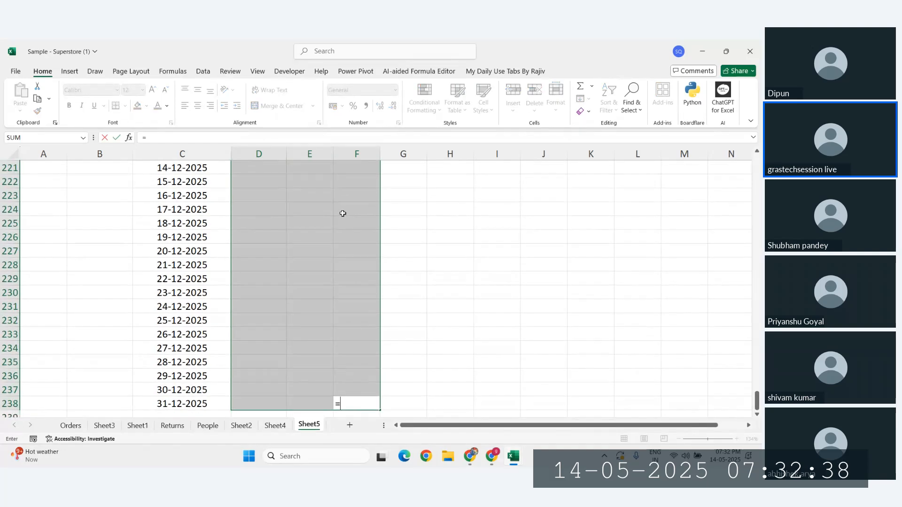
type("rand")
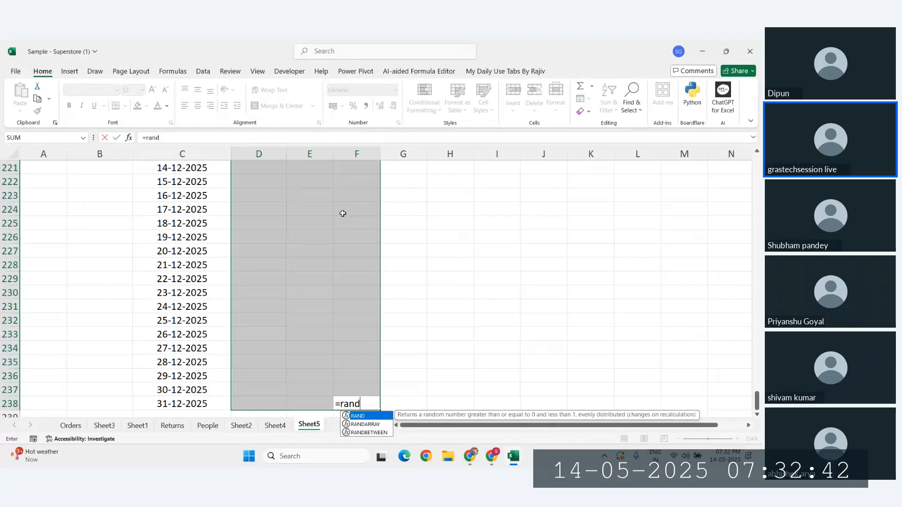
key("Down")
key("Down")
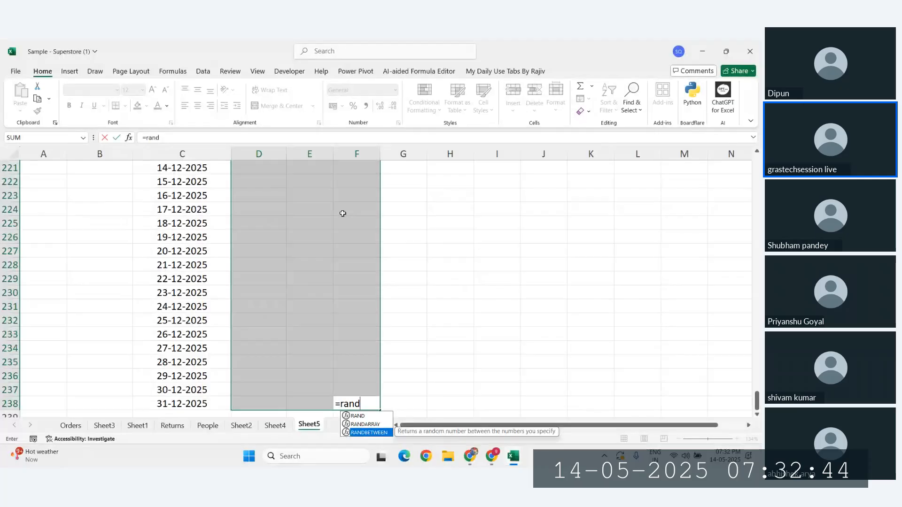
key("Tab")
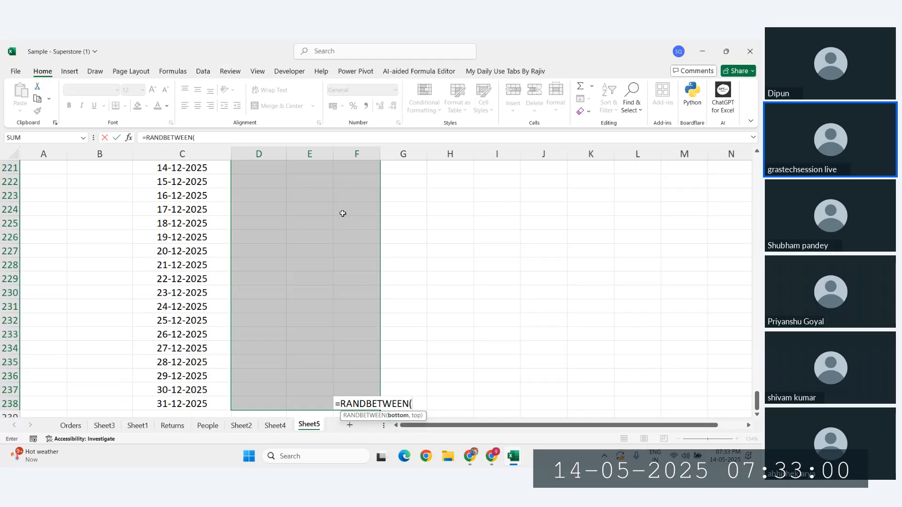
type("10,1000")
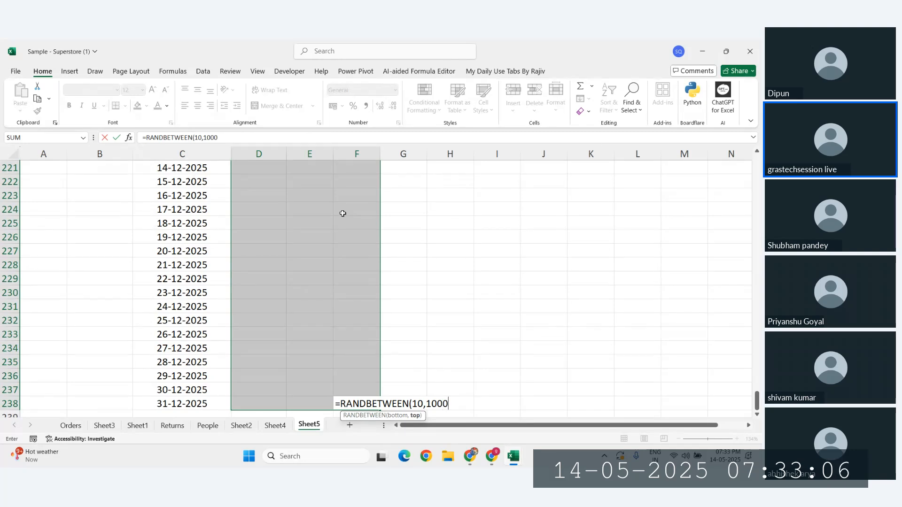
type(")")
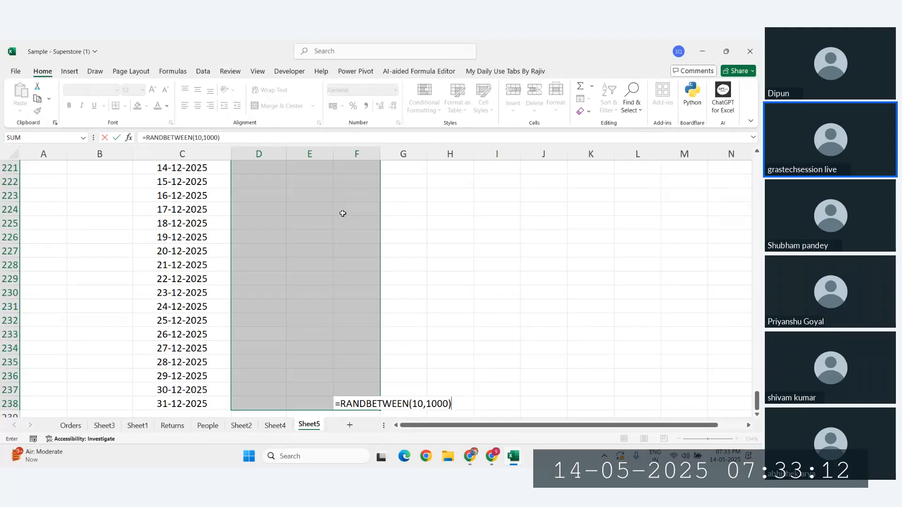
key("ctrl+Return")
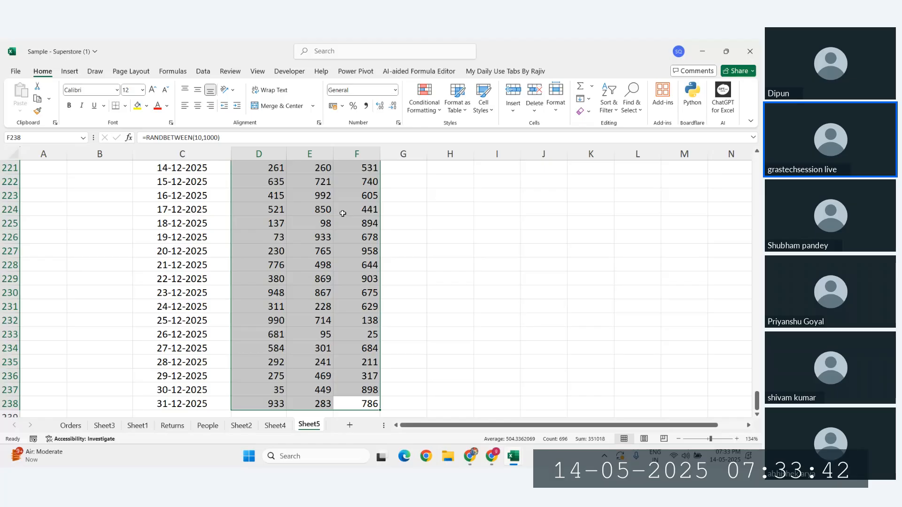
Step: Copy D7:F238 and paste it back over itself as values only
key("ctrl+c")
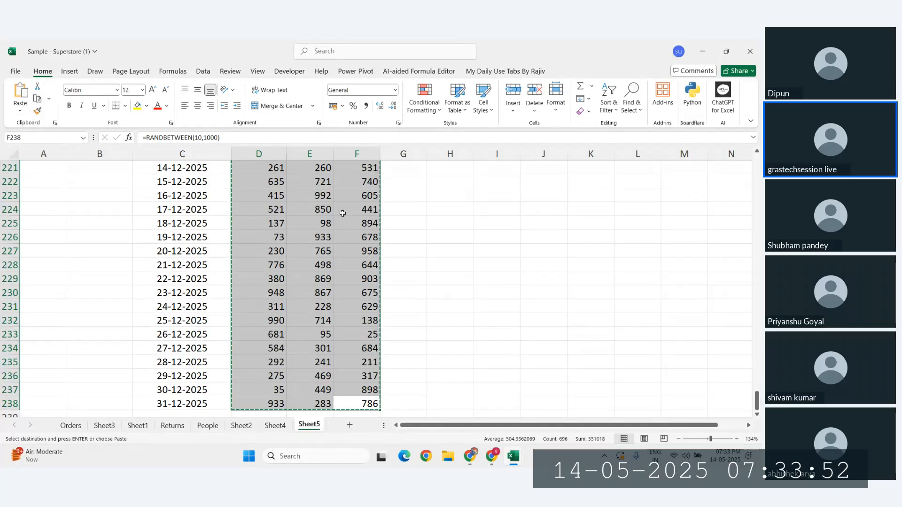
key("ctrl+alt+v")
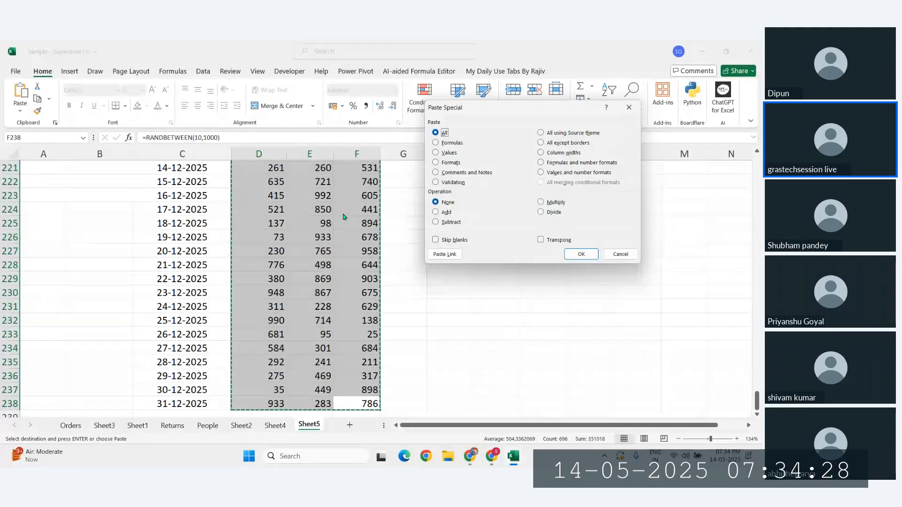
key("v")
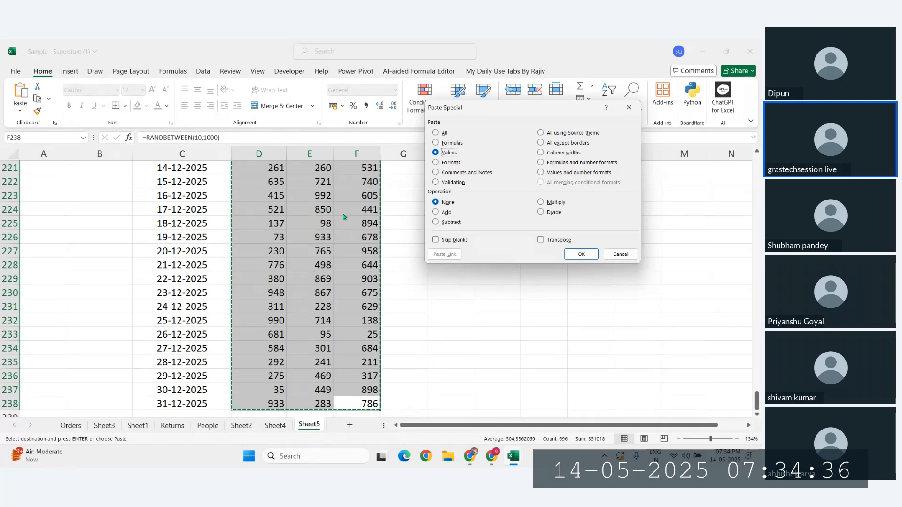
key("Return")
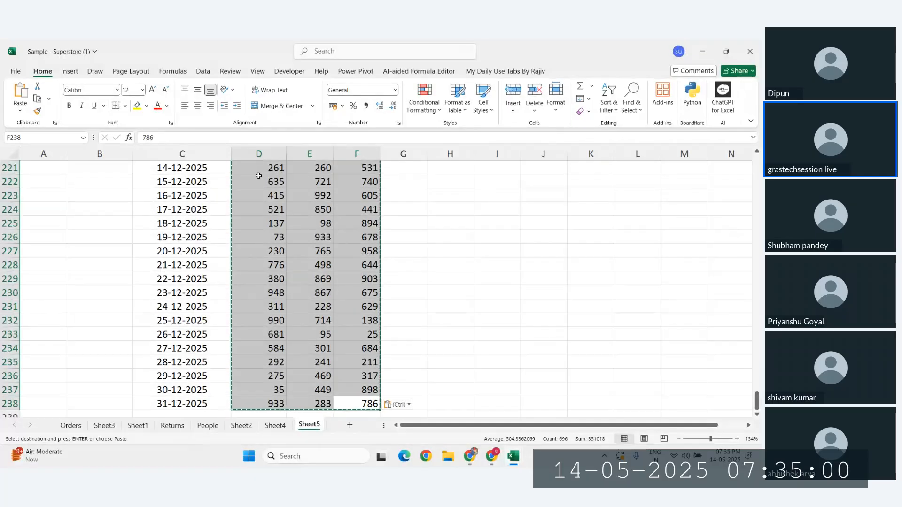
Step: Select the whole data block and convert it into a table with headers using Ctrl+T
left_click(329, 252)
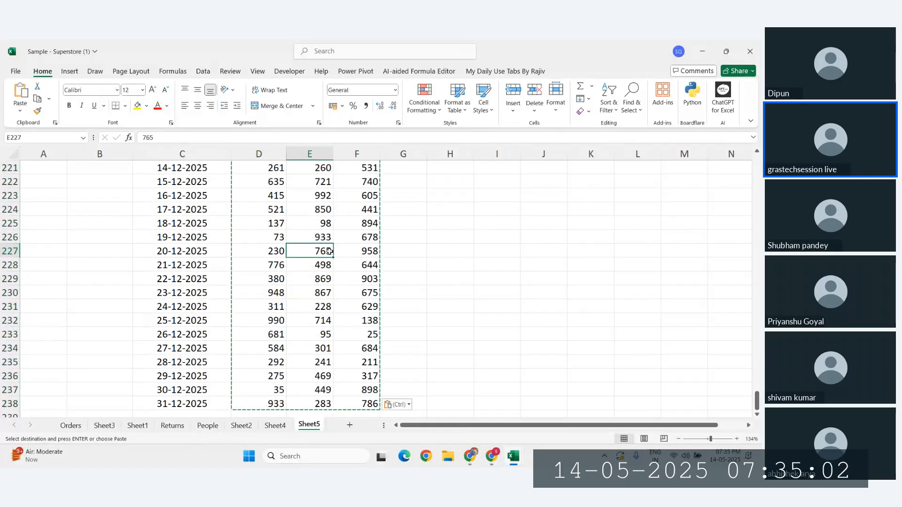
key("ctrl+a")
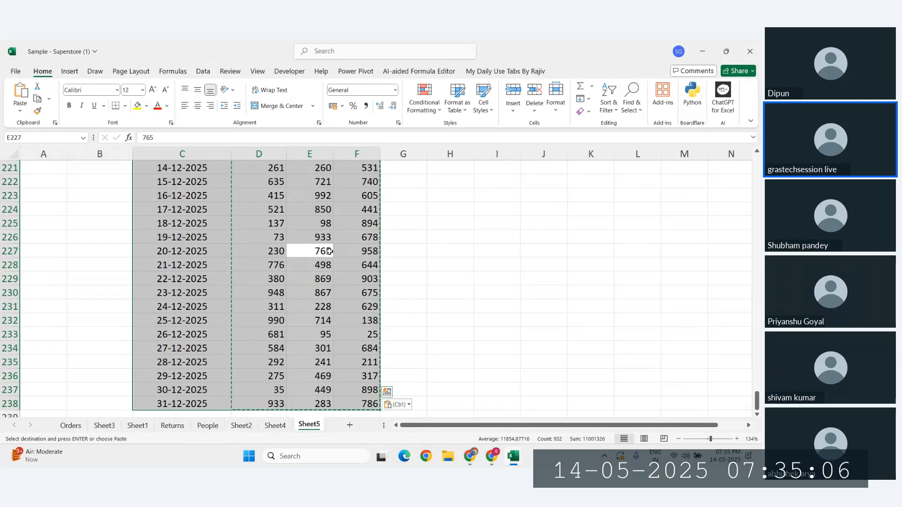
key("ctrl+t")
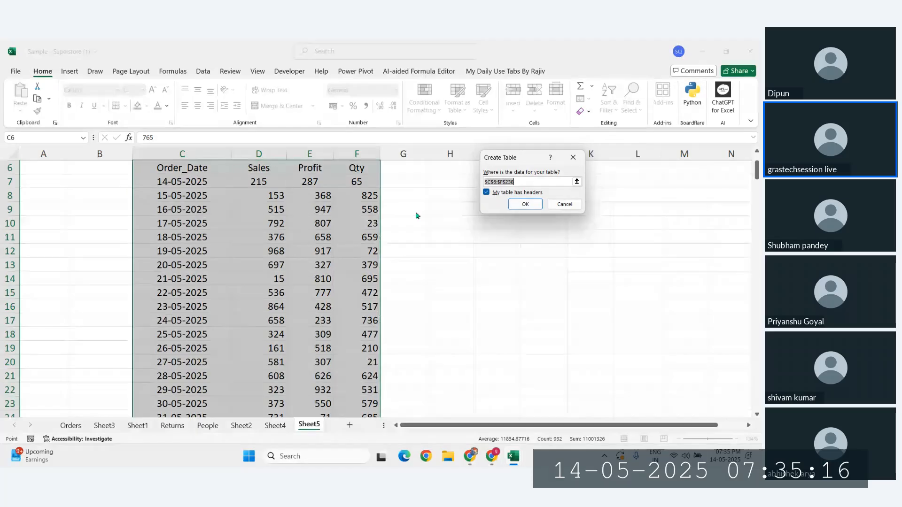
key("Return")
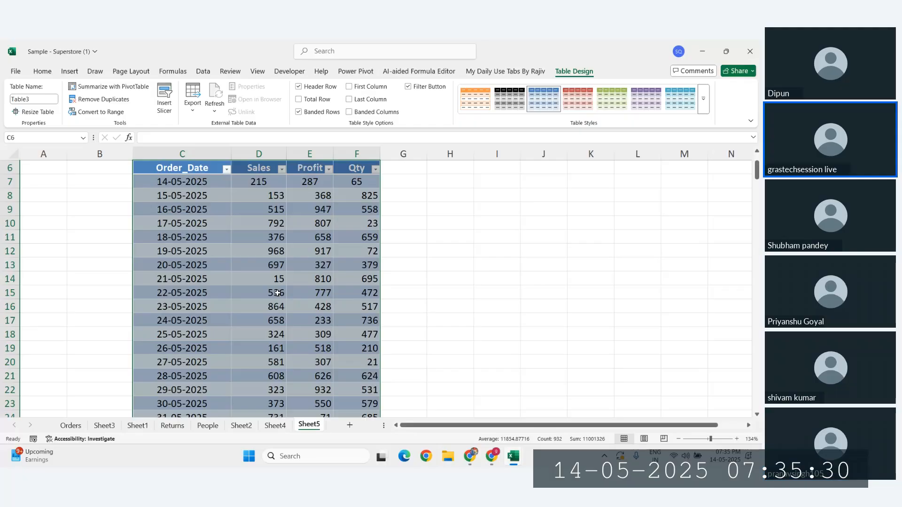
left_click(491, 456)
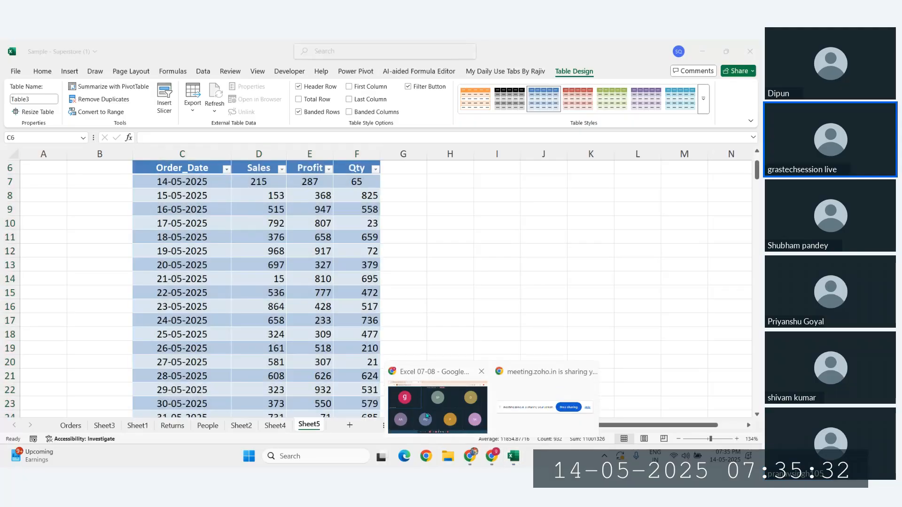
left_click(442, 399)
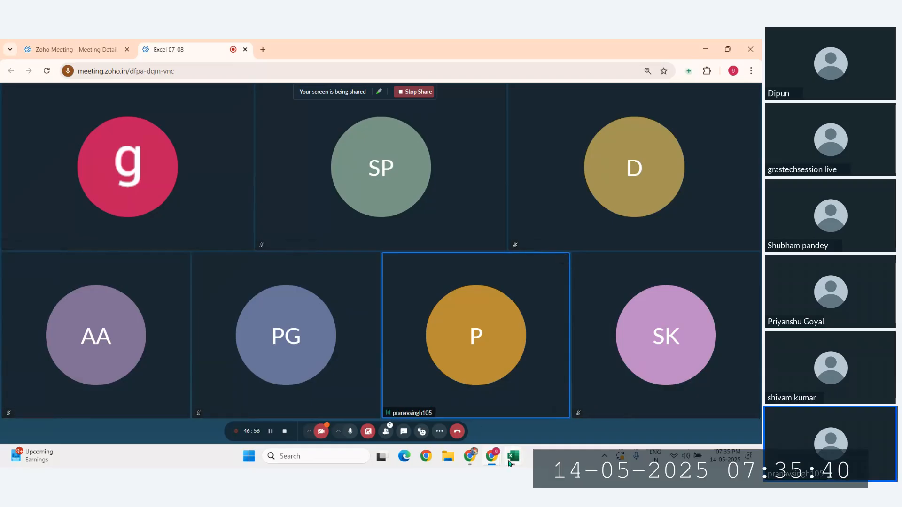
mouse_move(511, 463)
left_click(558, 410)
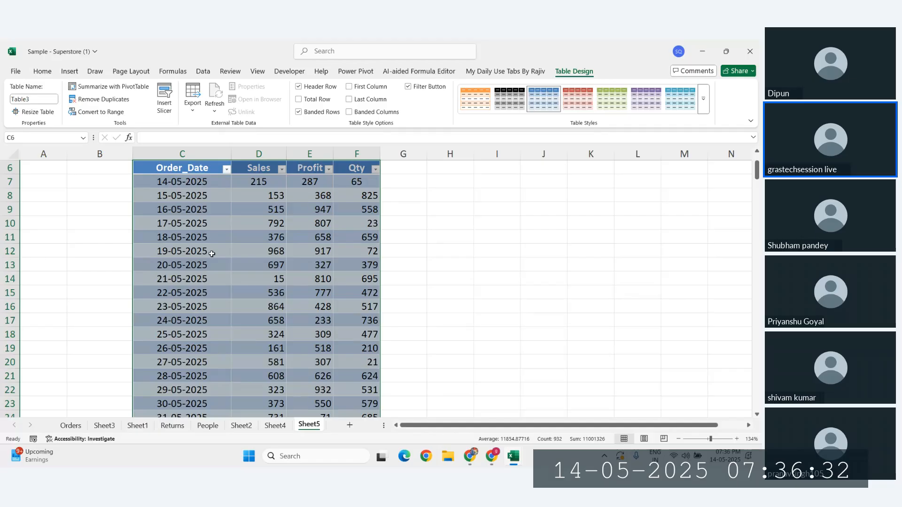
left_click(268, 292)
key("ctrl+a")
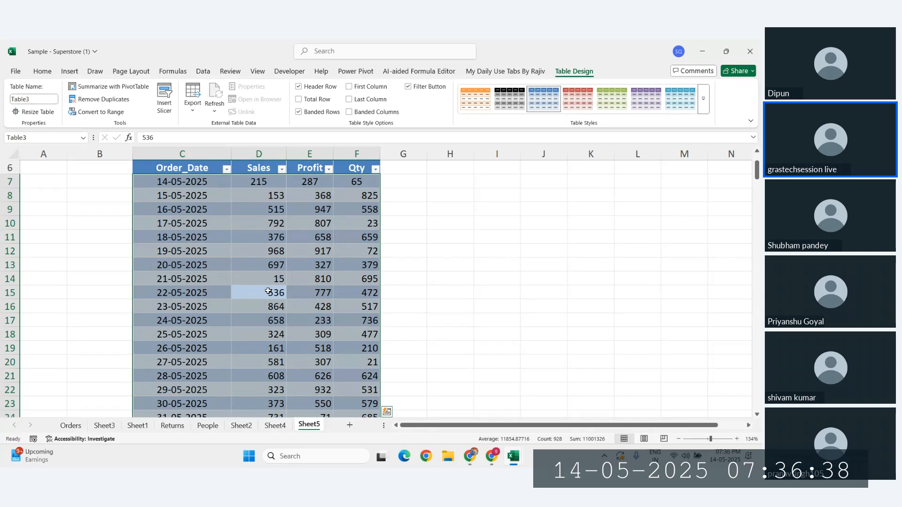
Step: Centre-align the selected table values from the Home tab with Alt, H, A, C
left_click(42, 72)
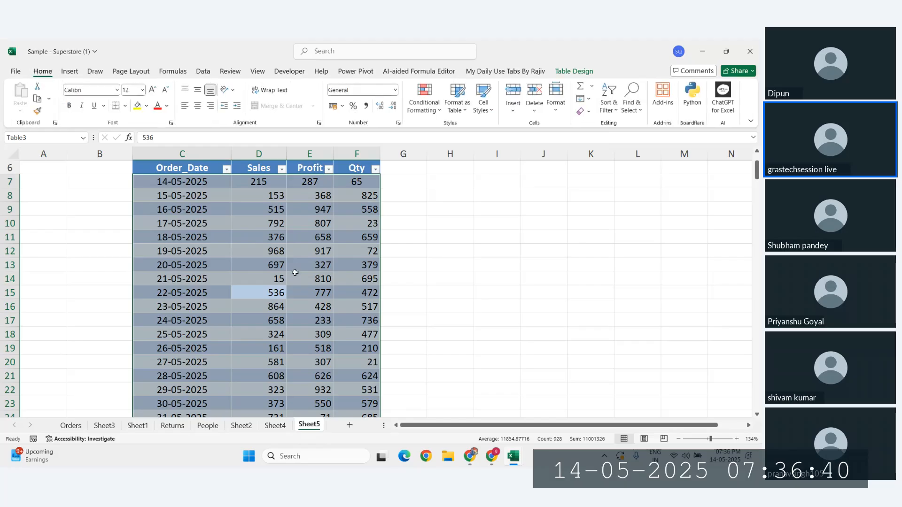
key("alt")
key("h")
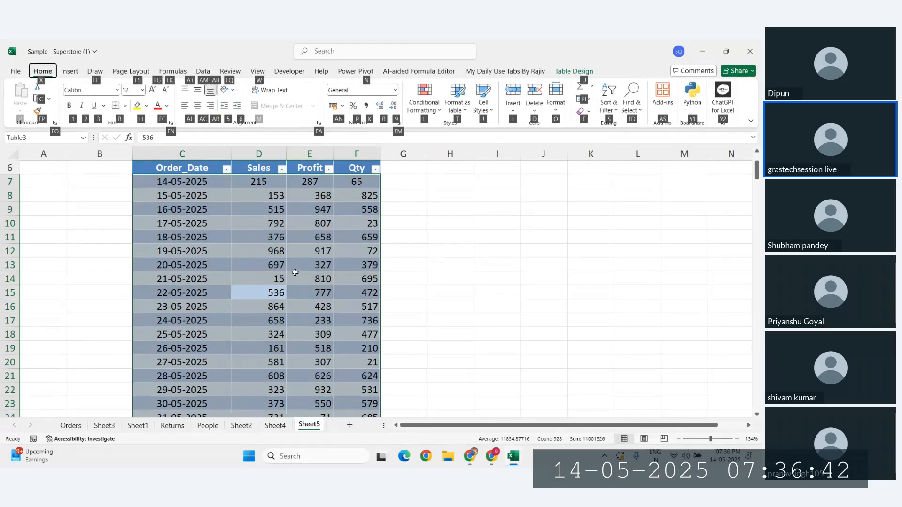
key("a")
key("c")
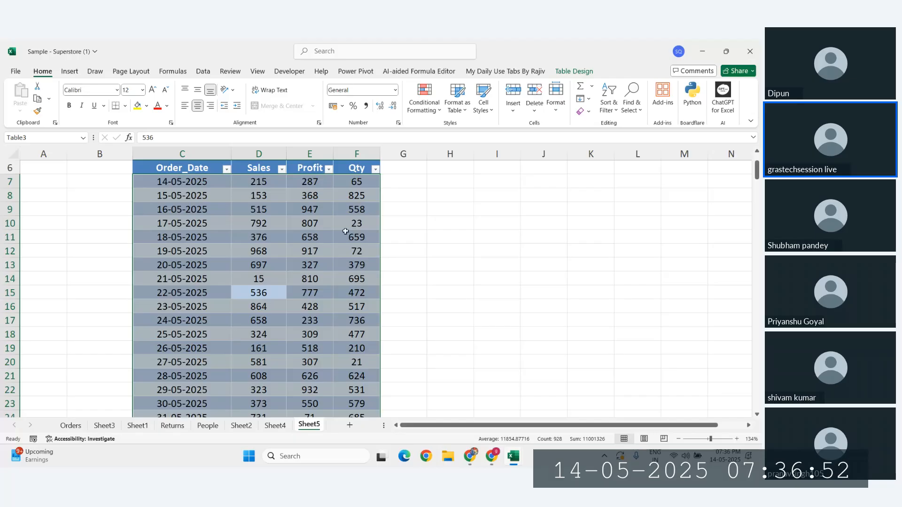
Step: Select a few table cells and return to the top, ending on Sales value 536
left_click(300, 227)
left_click_drag(240, 187, 329, 323)
left_click(149, 214)
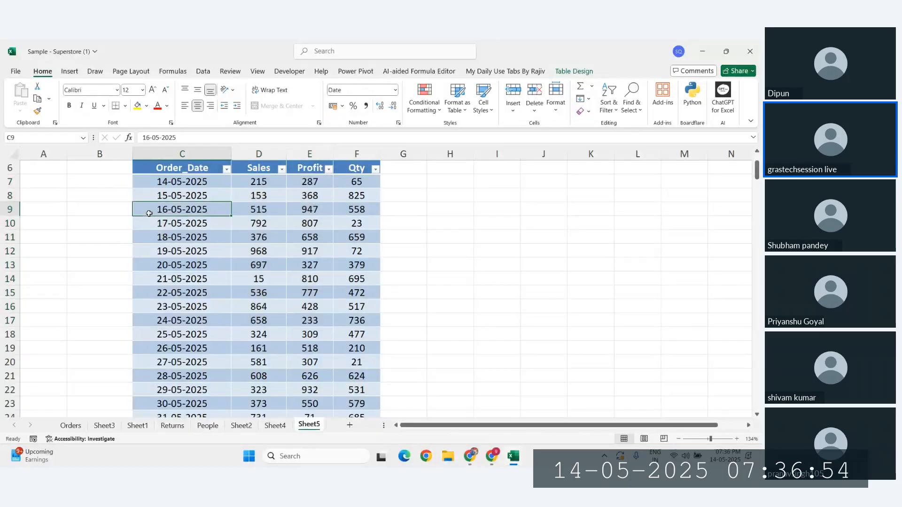
left_click(336, 212)
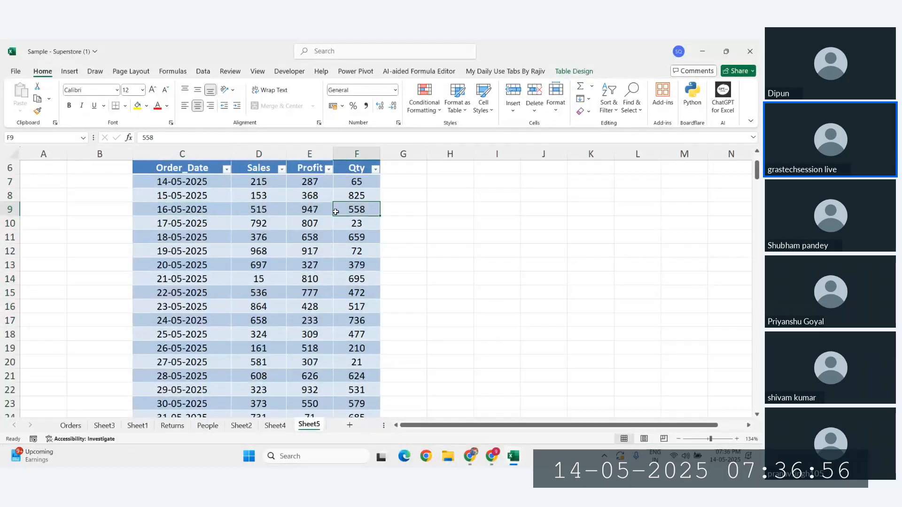
left_click(276, 207)
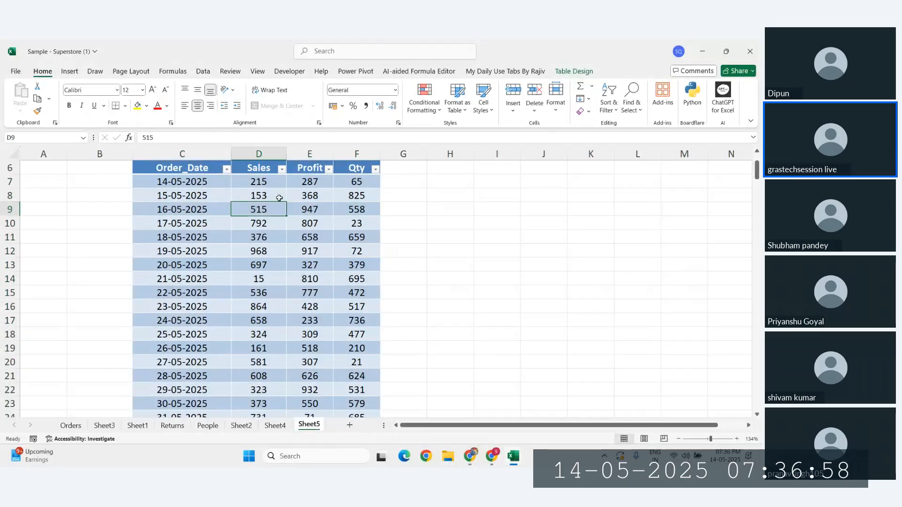
scroll(253, 228, "down", 20)
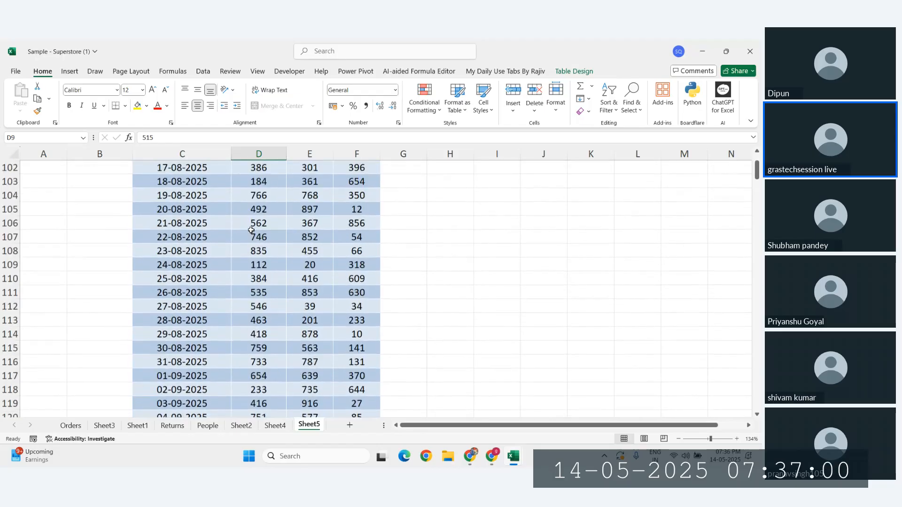
scroll(252, 230, "up", 20)
left_click(258, 361)
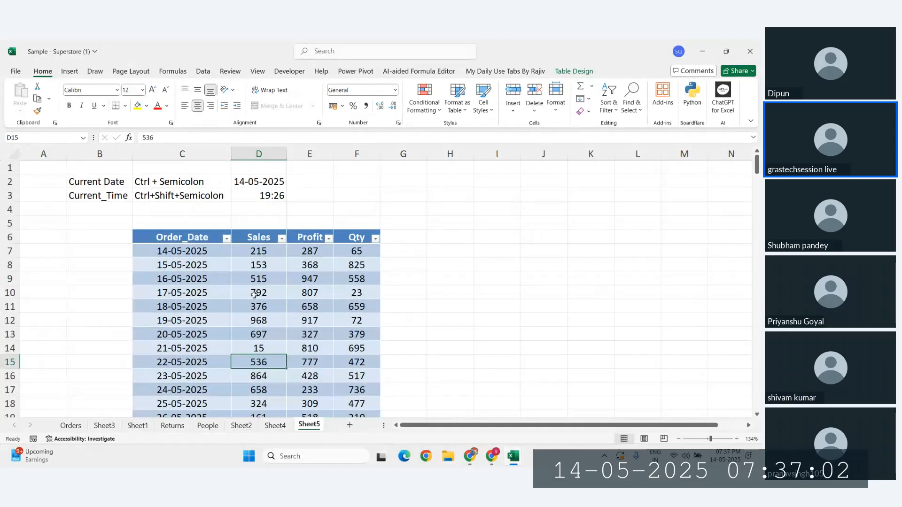
Step: Select the first Sales value 215 and extend the selection down the column
left_click(257, 252)
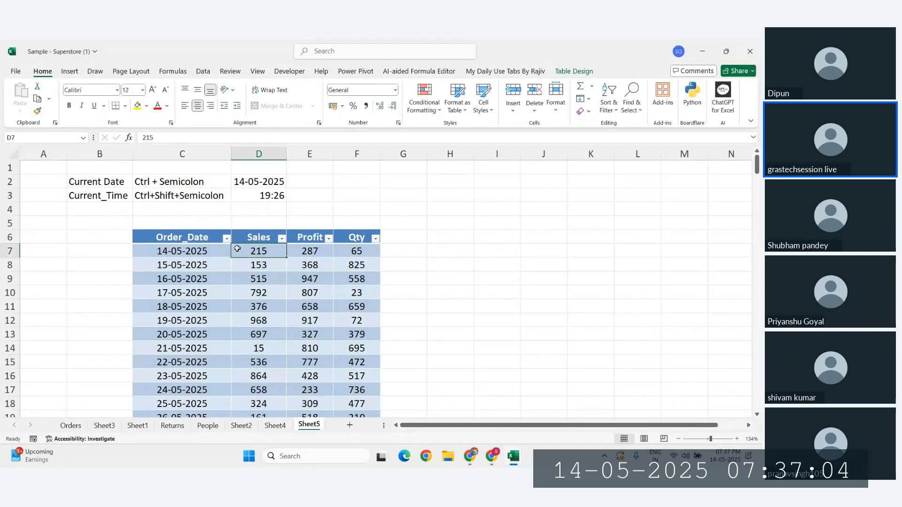
left_click(426, 107)
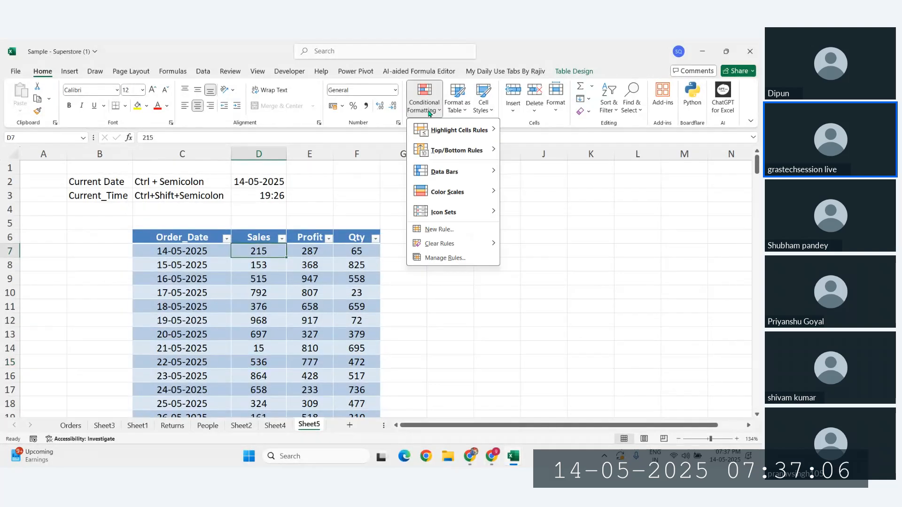
left_click(335, 306)
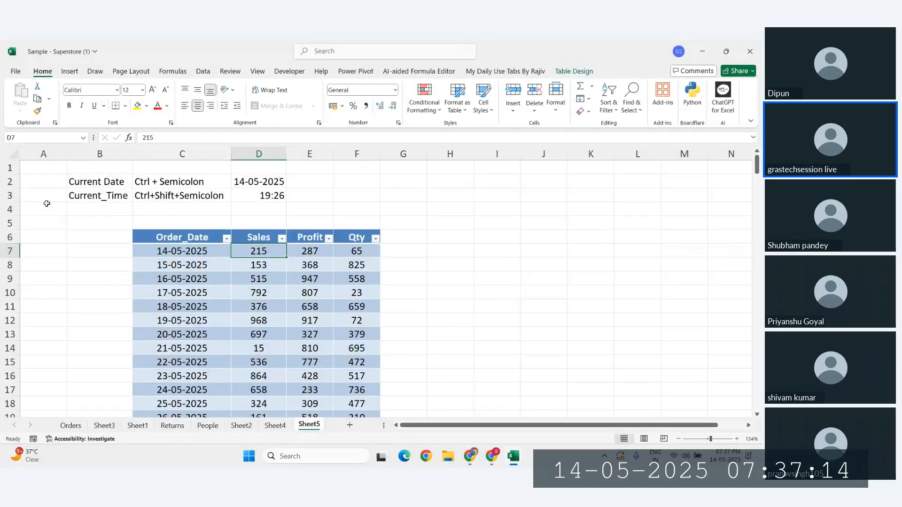
left_click(177, 239)
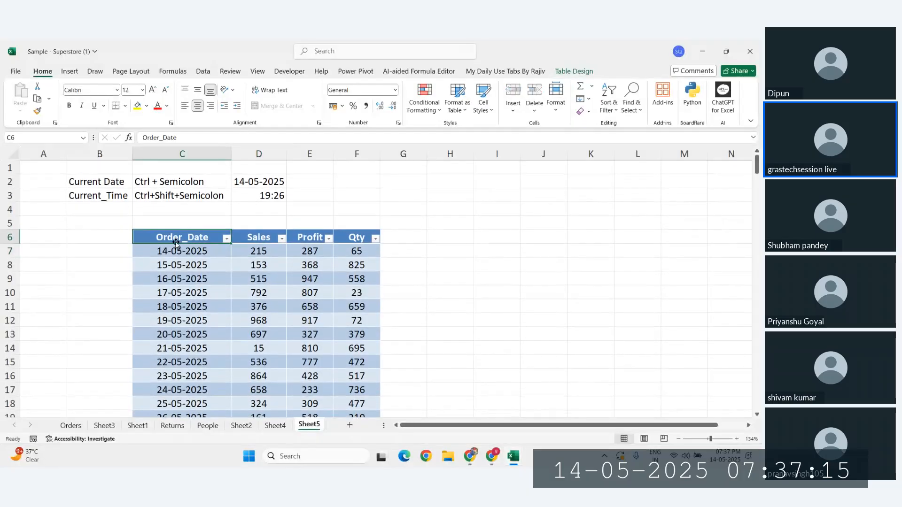
left_click(266, 253)
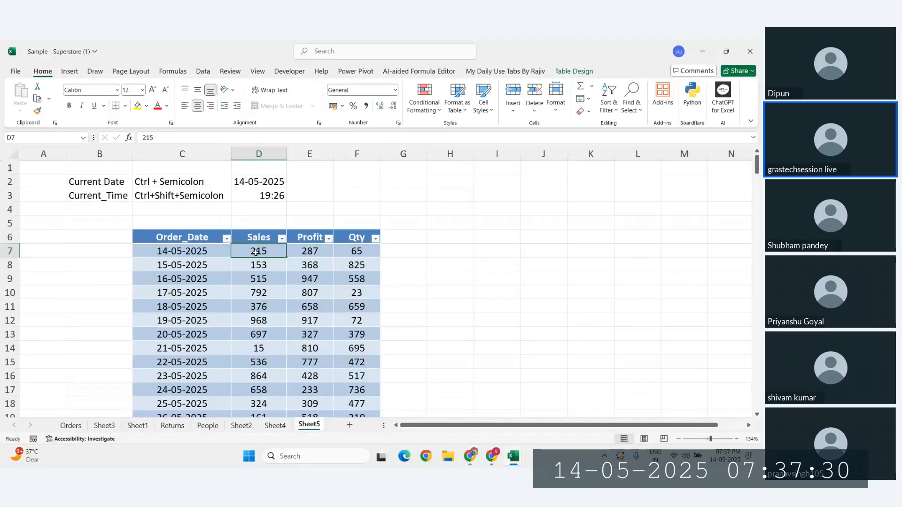
key("ctrl+shift+Down")
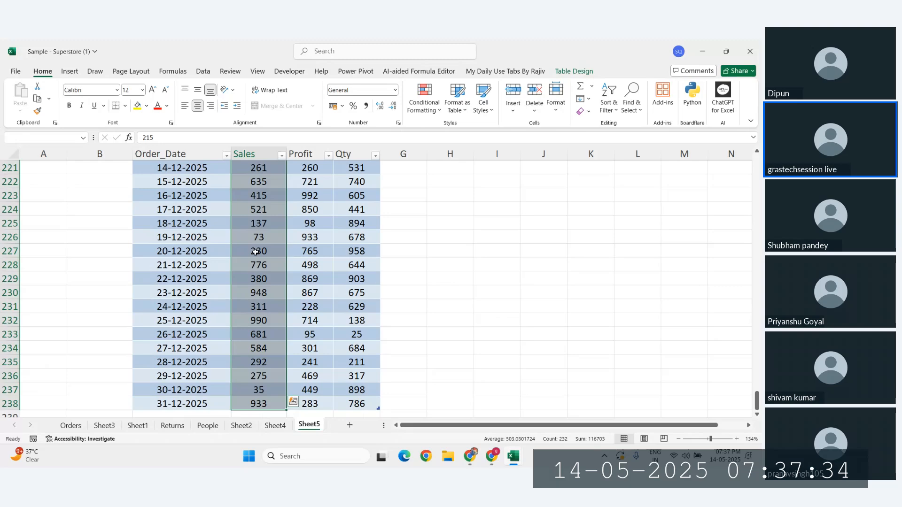
key("ctrl+shift+Up")
Step: Select the table's entire Sales column, D7:D238, with Ctrl+Space
left_click(256, 181)
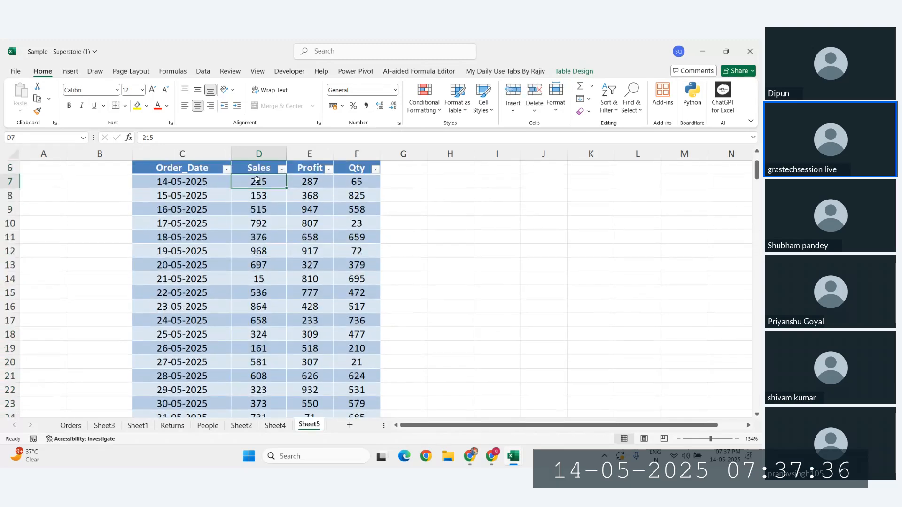
key("ctrl+shift+Down")
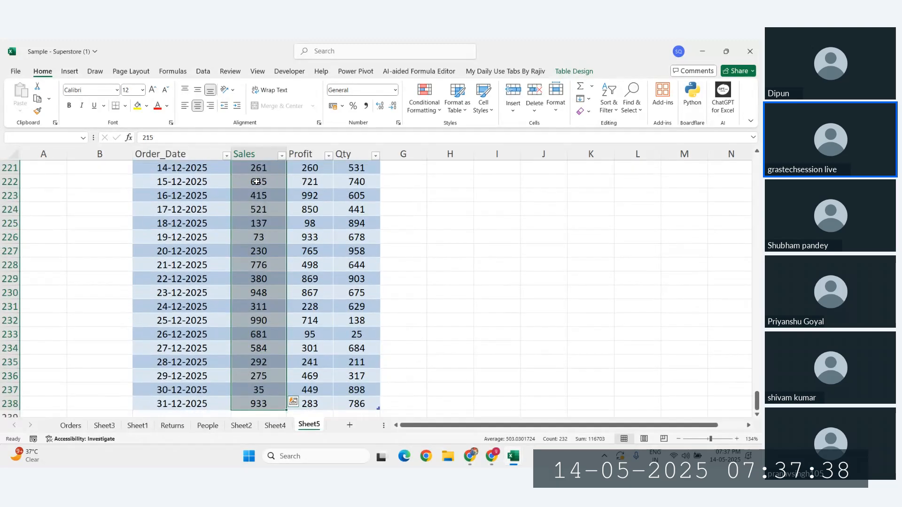
scroll(256, 182, "up", 11)
left_click(258, 193)
key("ctrl+shift+Up")
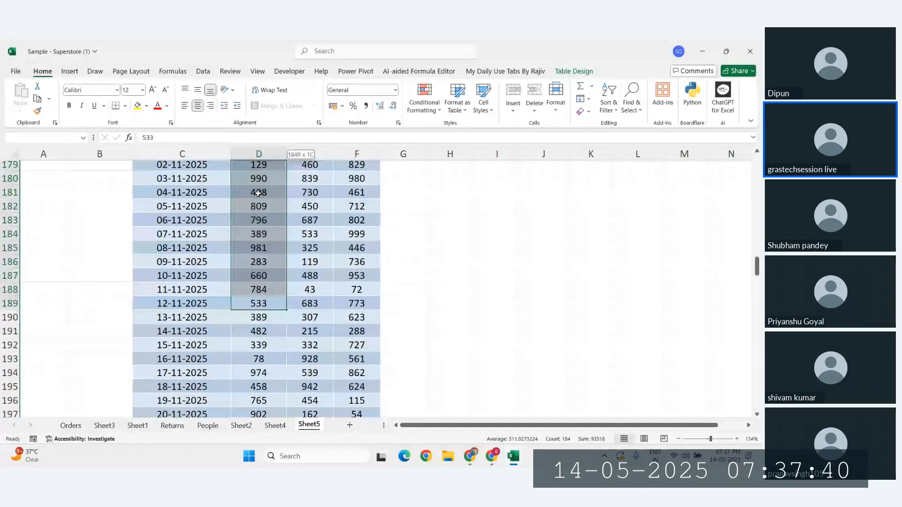
left_click(258, 194)
key("ctrl+space")
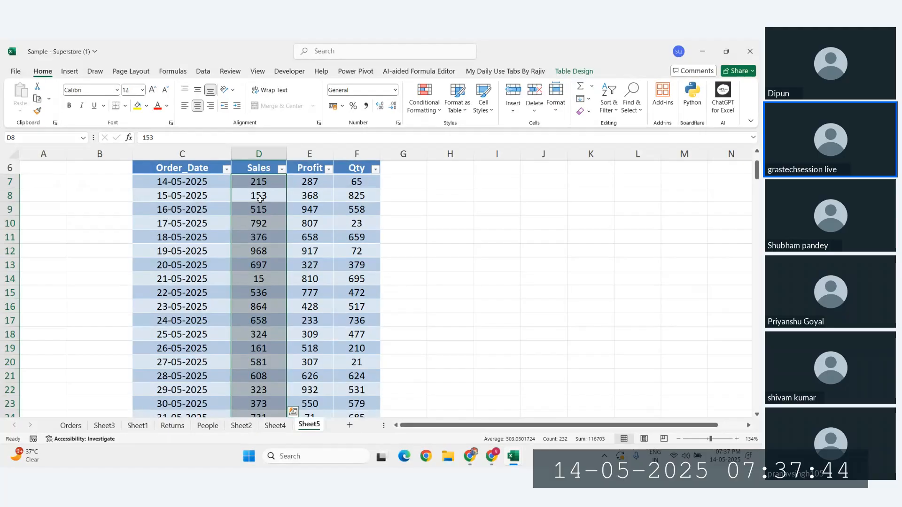
left_click(254, 198)
left_click(252, 252)
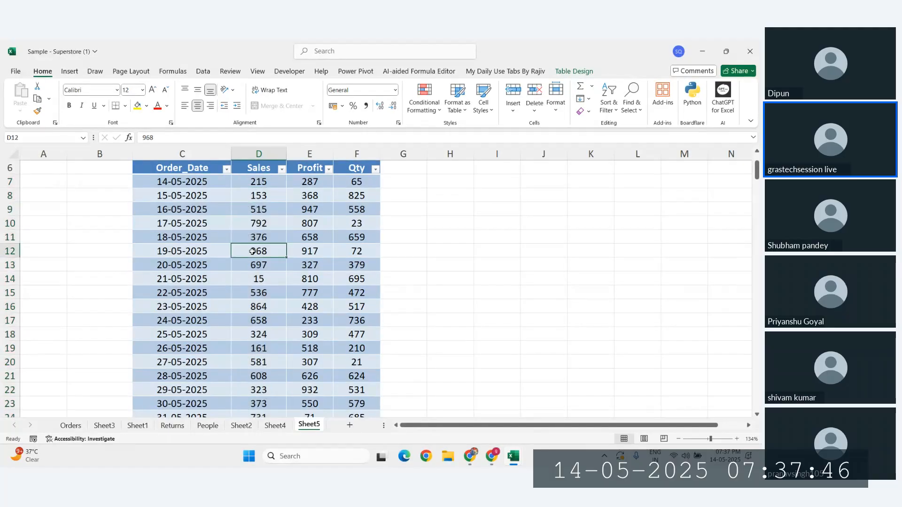
key("ctrl+space")
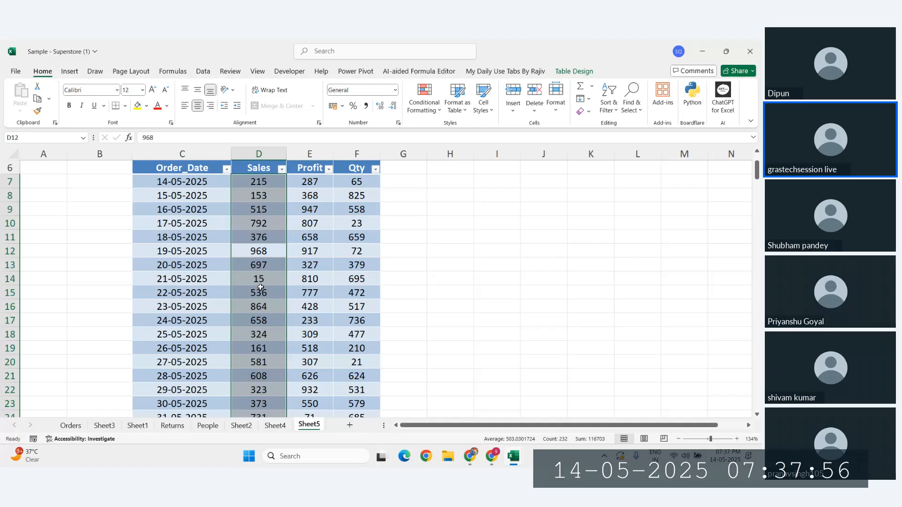
Step: Show the Highlight Cells Rules submenu under Conditional Formatting
left_click(417, 111)
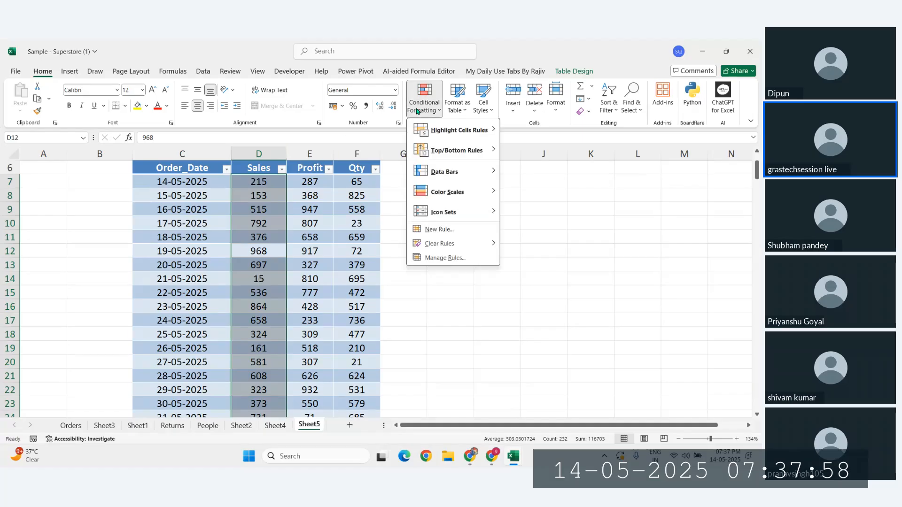
mouse_move(463, 136)
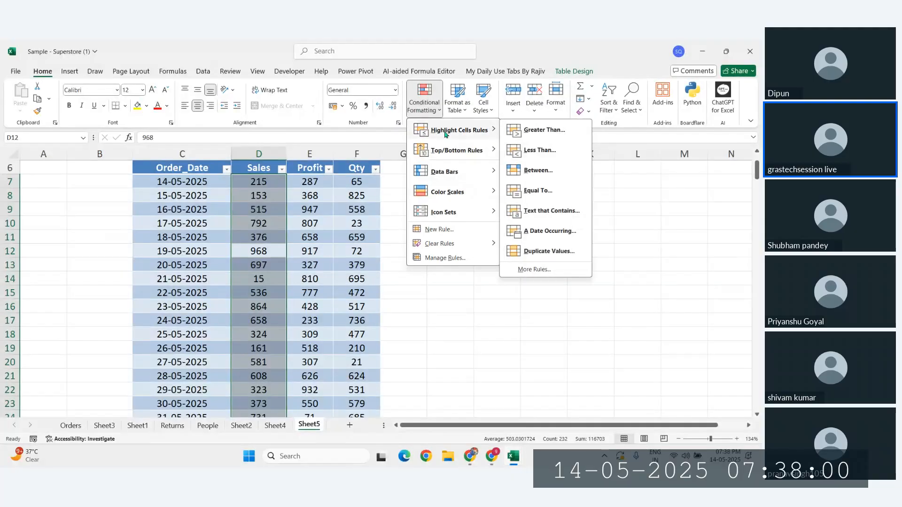
Step: Start a new rule formatting all cells by value as a 2-Color Scale, minimum type Number
left_click(533, 270)
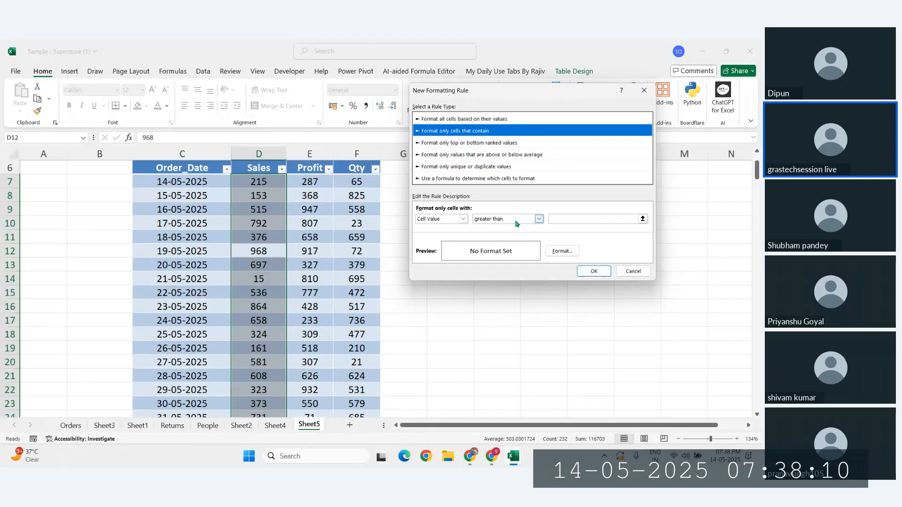
left_click(457, 120)
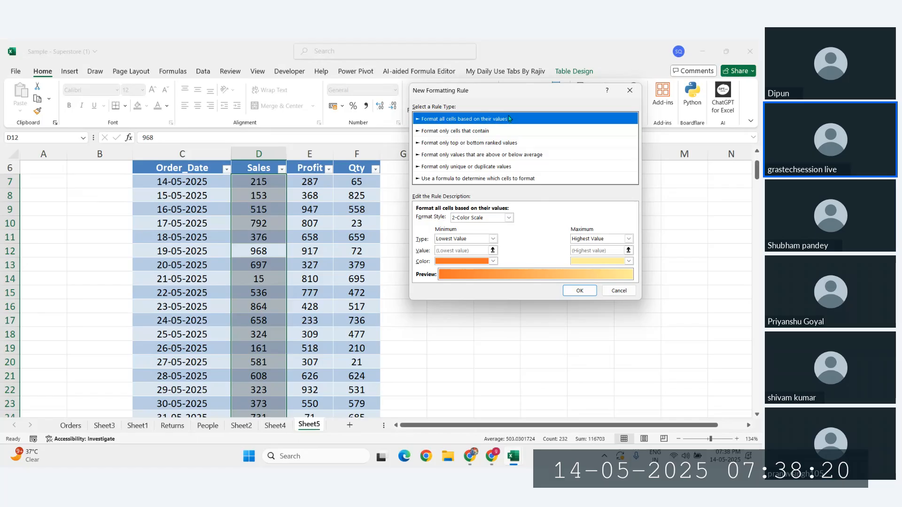
left_click(506, 218)
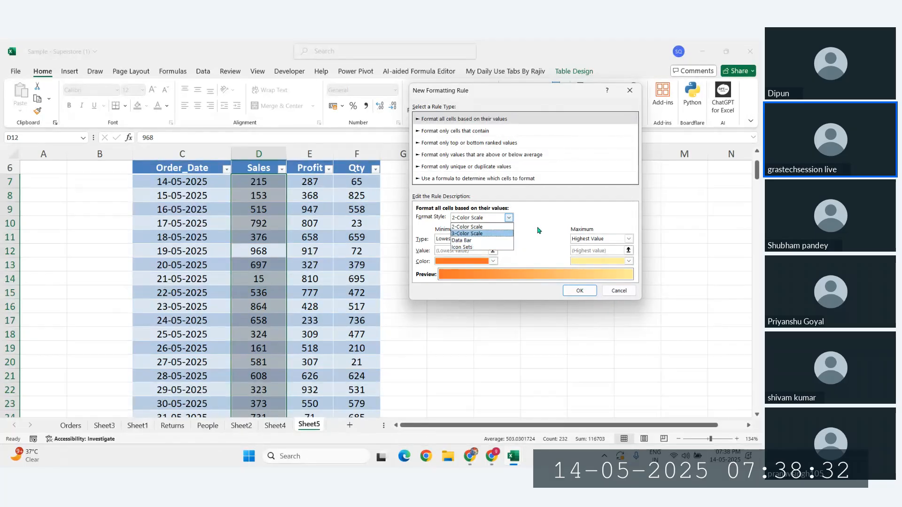
left_click(472, 229)
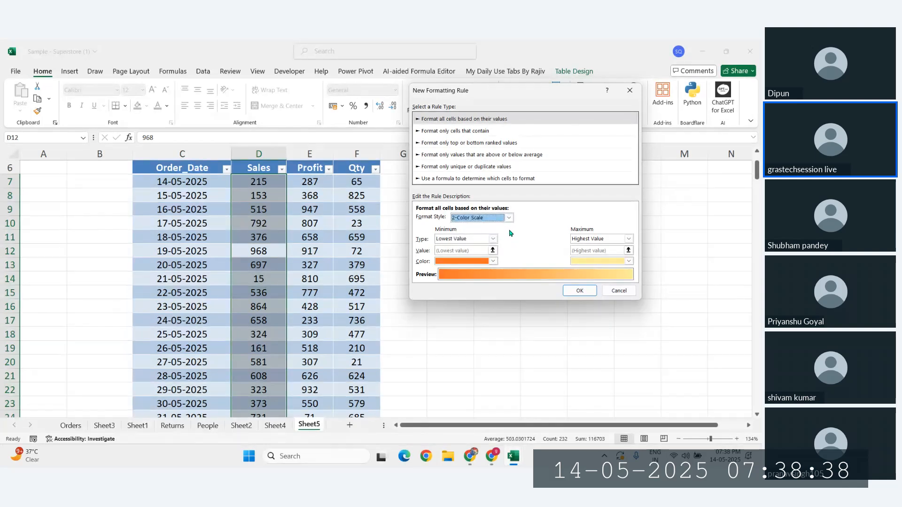
left_click(462, 239)
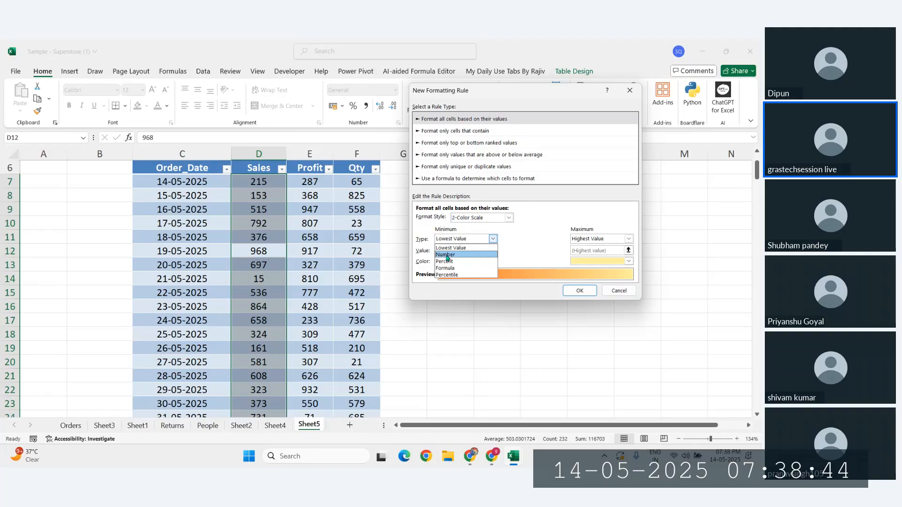
left_click(446, 255)
left_click(453, 252)
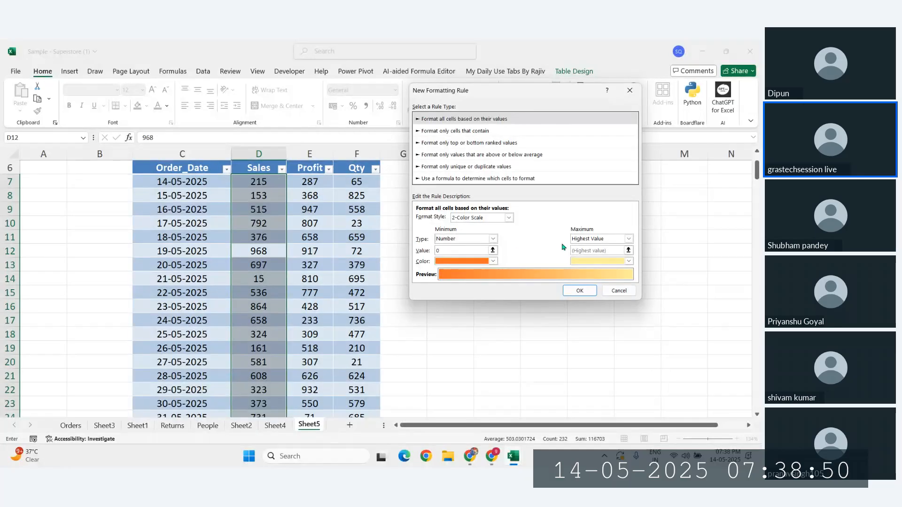
Step: Set the maximum to Number 5000, keep the orange colour, and apply the rule
left_click(591, 240)
left_click(613, 213)
left_click(628, 239)
left_click(589, 257)
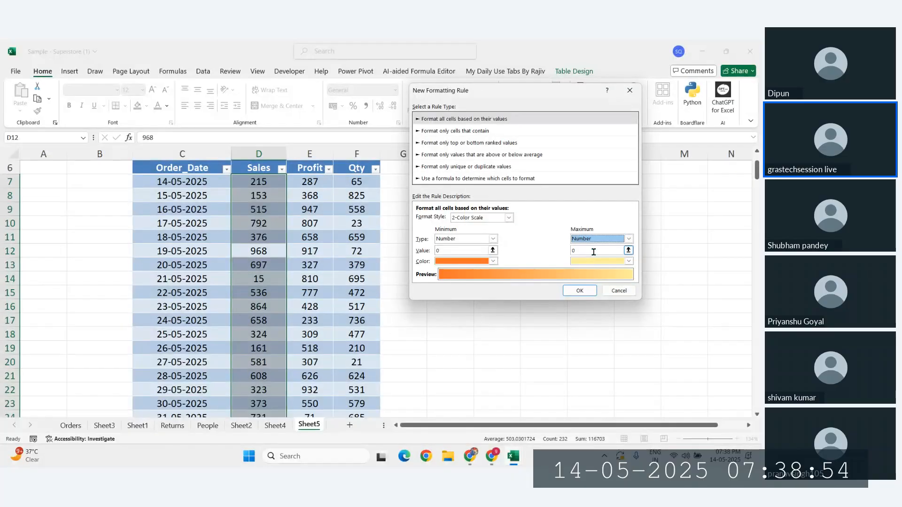
left_click(594, 252)
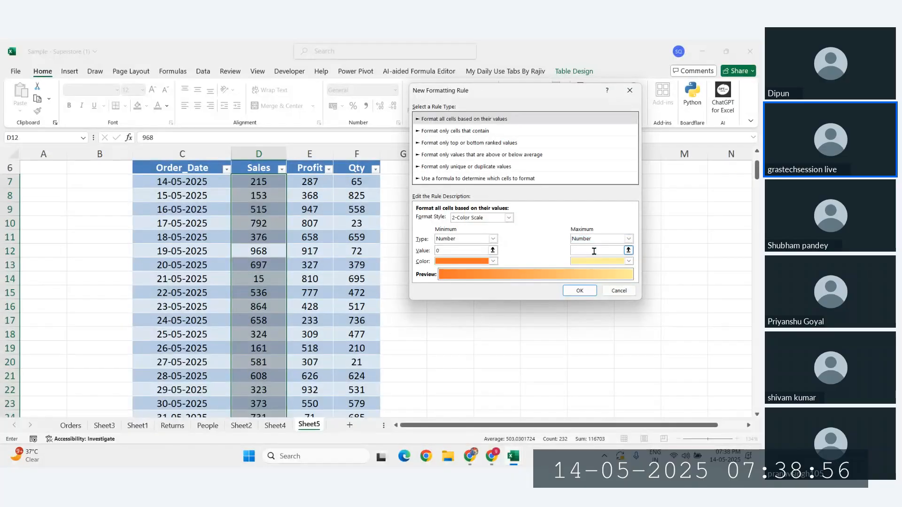
type("5000")
left_click(492, 263)
left_click(520, 247)
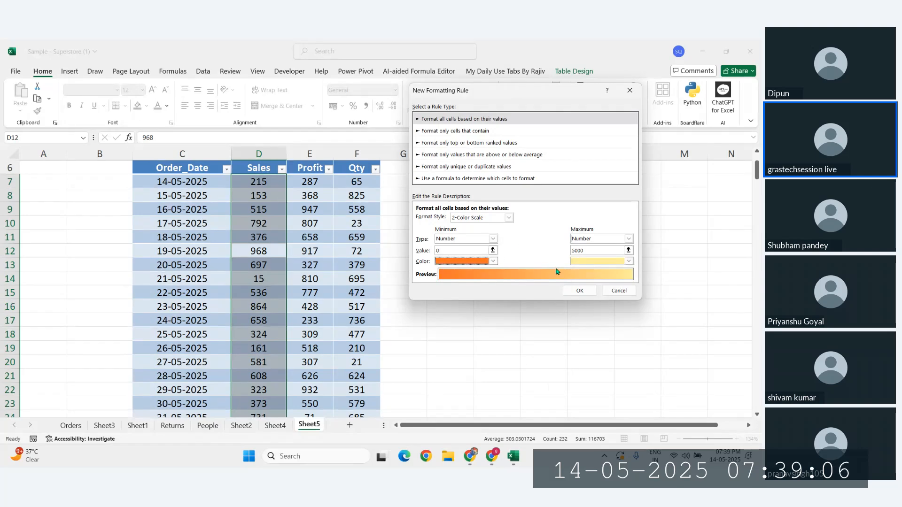
left_click(579, 290)
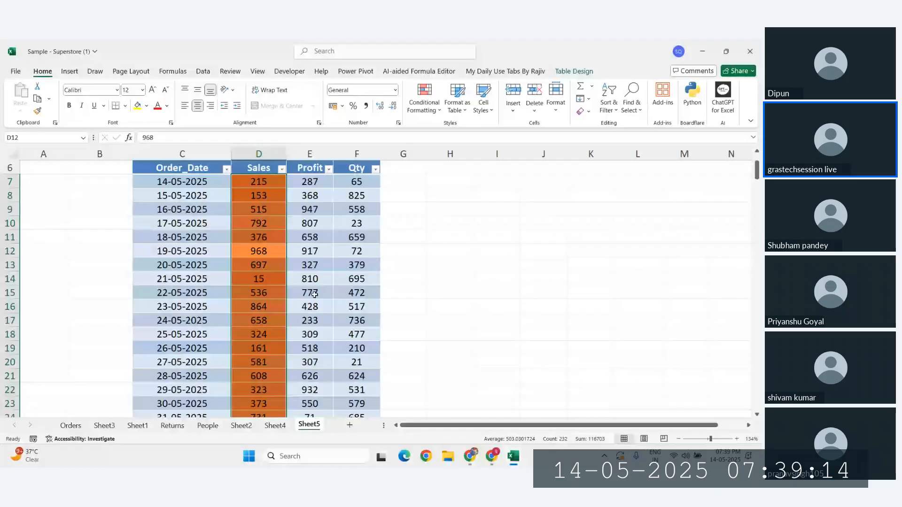
left_click(259, 306)
scroll(262, 308, "down", 8)
scroll(262, 308, "down", 20)
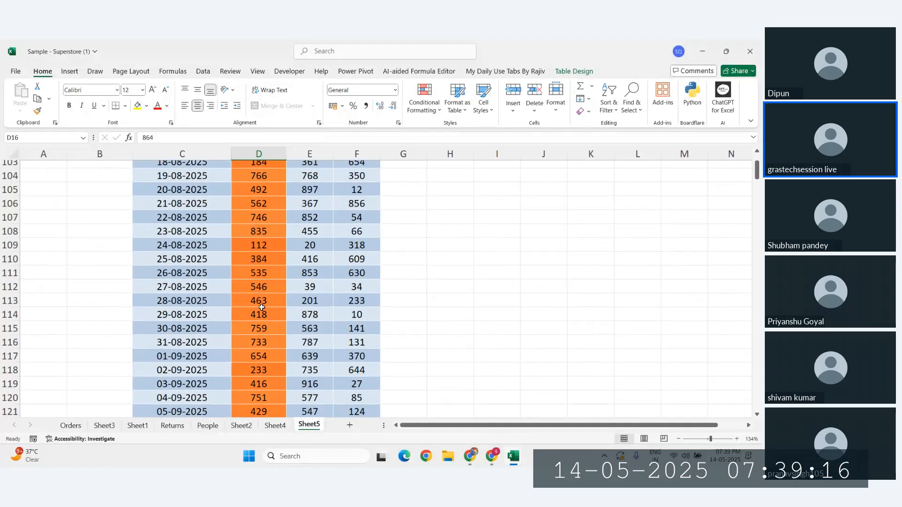
scroll(262, 308, "up", 20)
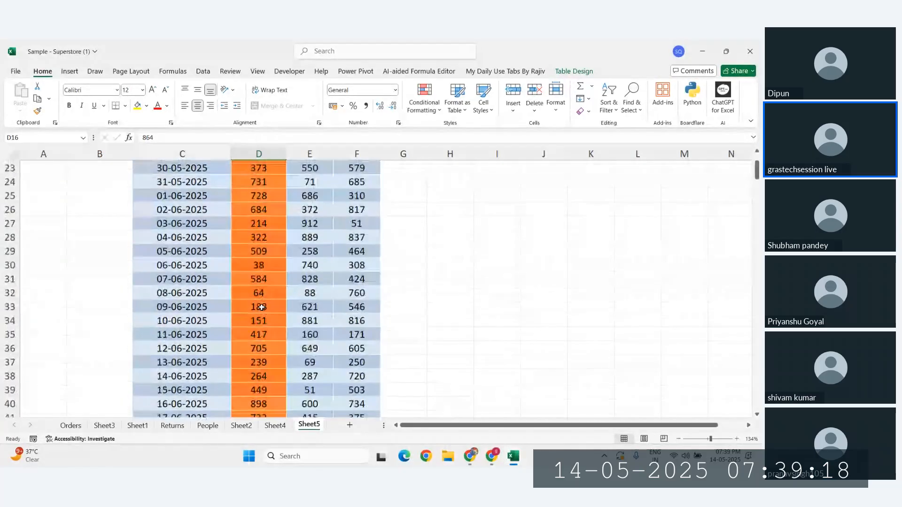
key("Up")
key("Up")
key("Up")
scroll(258, 262, "up", 18)
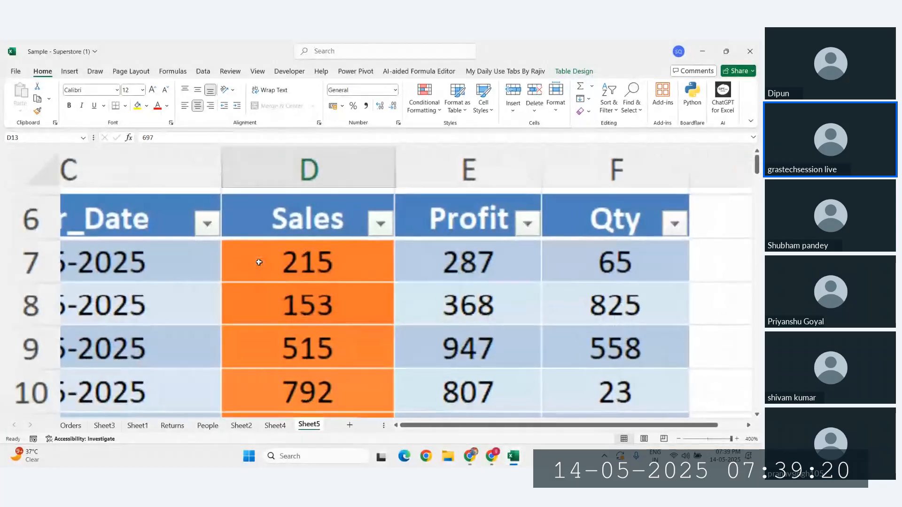
scroll(276, 340, "down", 10)
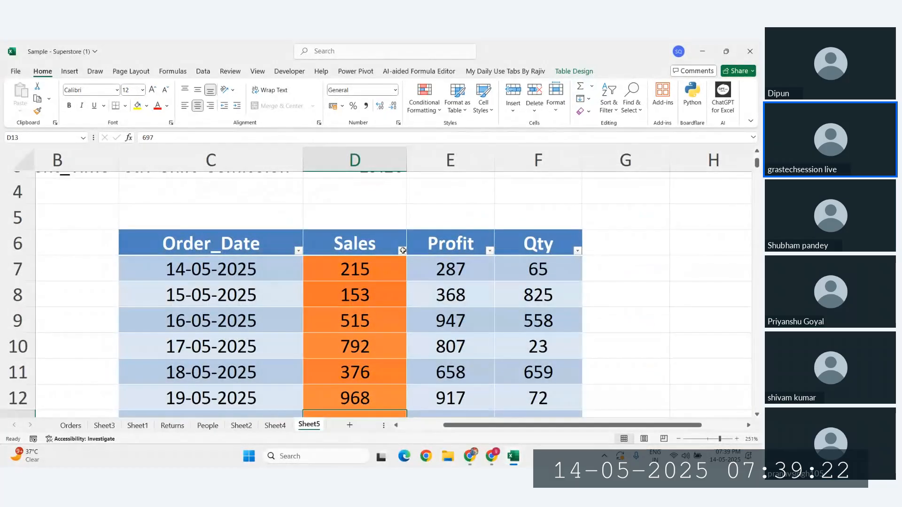
left_click(402, 250)
key("Down")
key("Down")
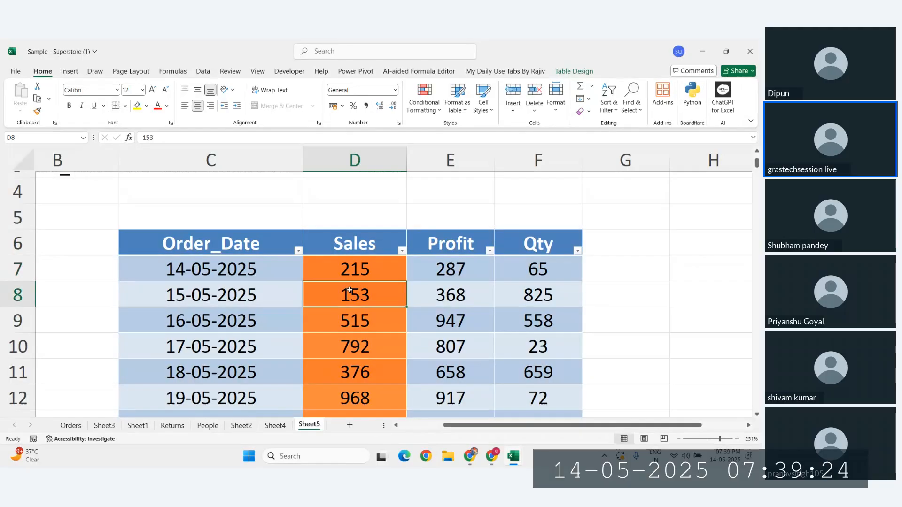
scroll(271, 246, "down", 9)
scroll(270, 246, "up", 9)
left_click(267, 244)
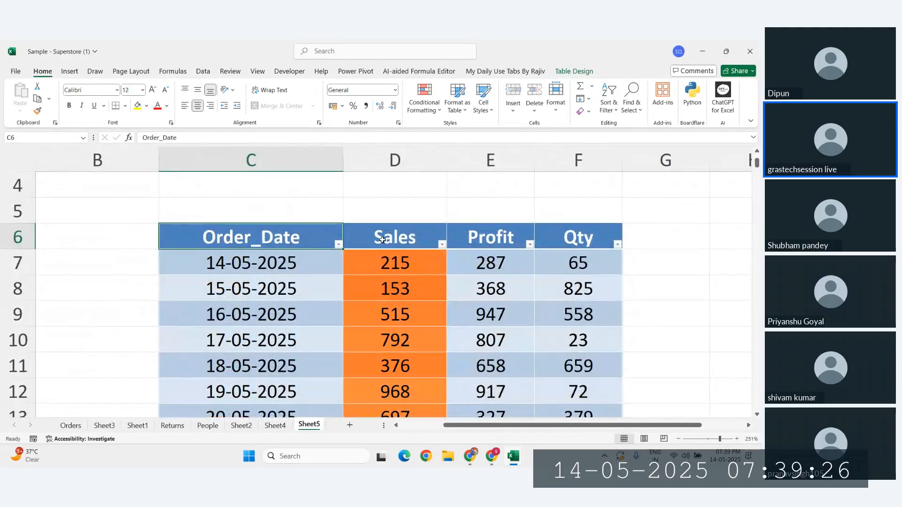
left_click(442, 245)
Step: Dismiss the Sales More Cell Colors filter and open Conditional Formatting for the Sales column
mouse_move(372, 291)
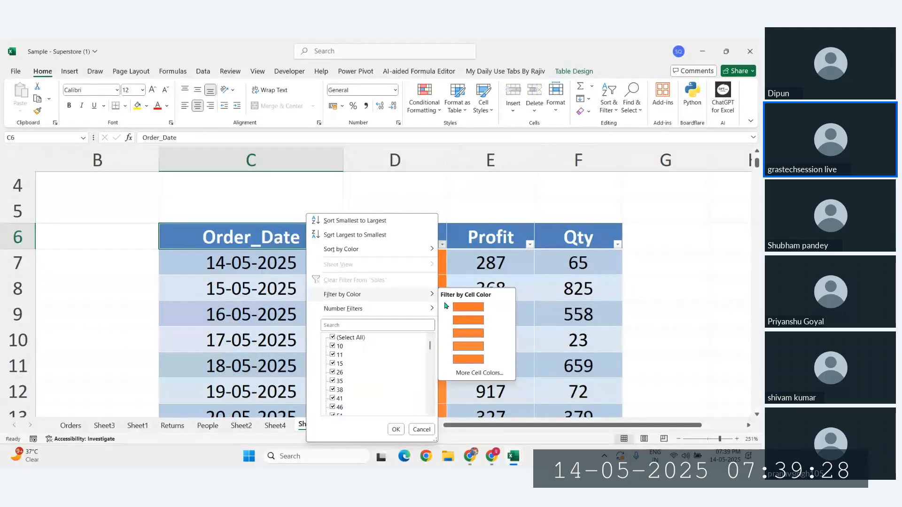
left_click(471, 374)
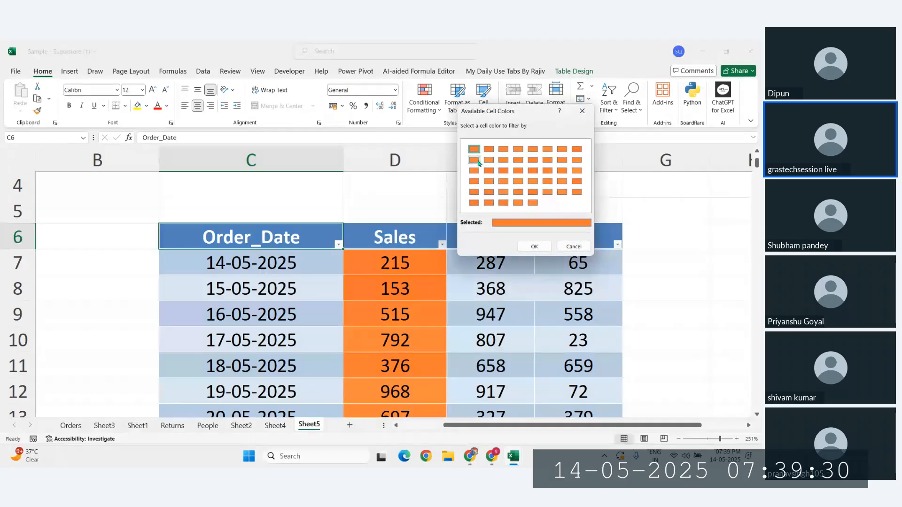
left_click(574, 247)
left_click(401, 290)
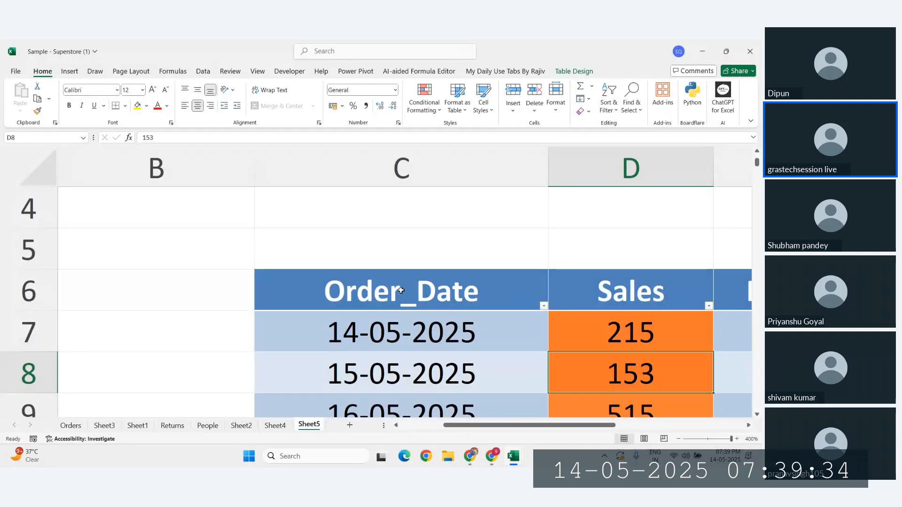
scroll(401, 290, "down", 8)
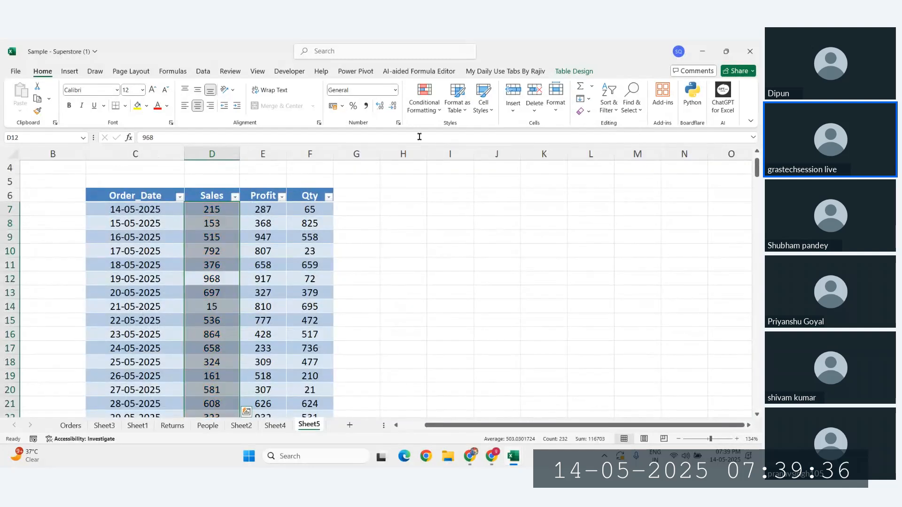
left_click(425, 107)
Step: Start a 2-Color Scale rule on all Sales cells with Number types and maximum 5000
mouse_move(470, 130)
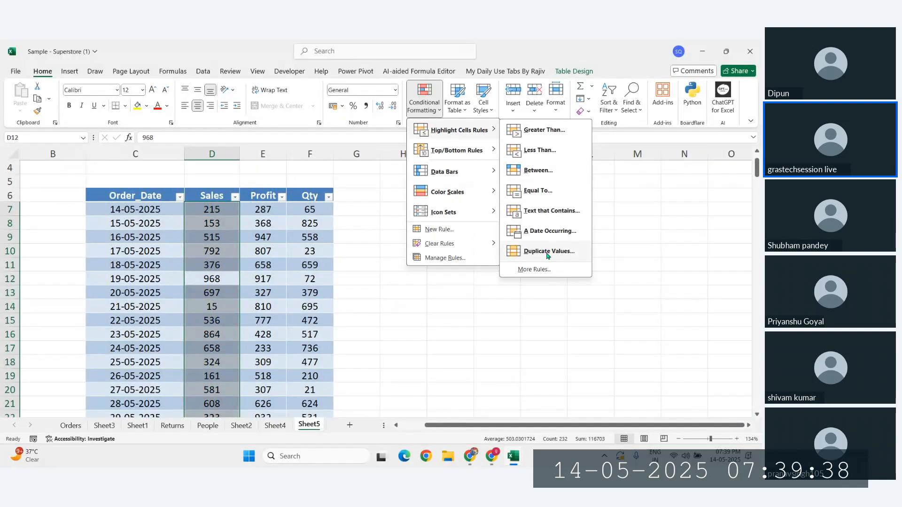
left_click(536, 269)
left_click(463, 130)
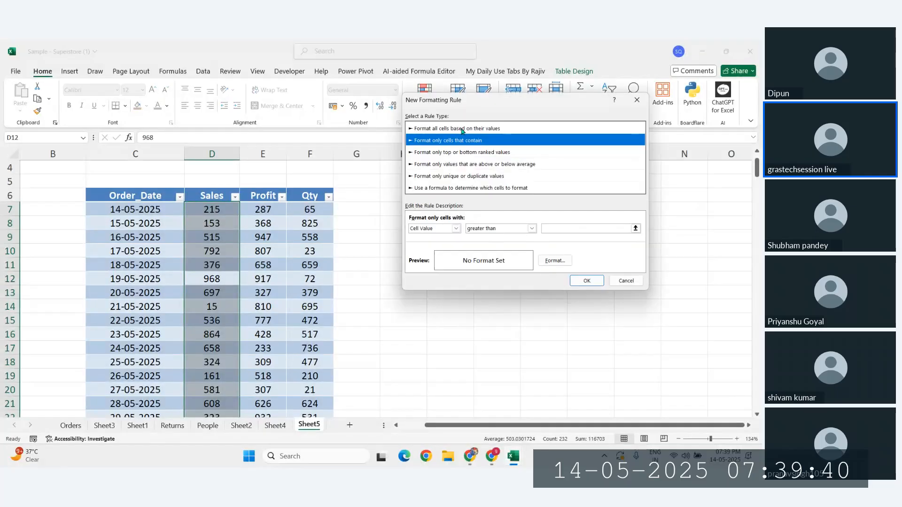
left_click(485, 248)
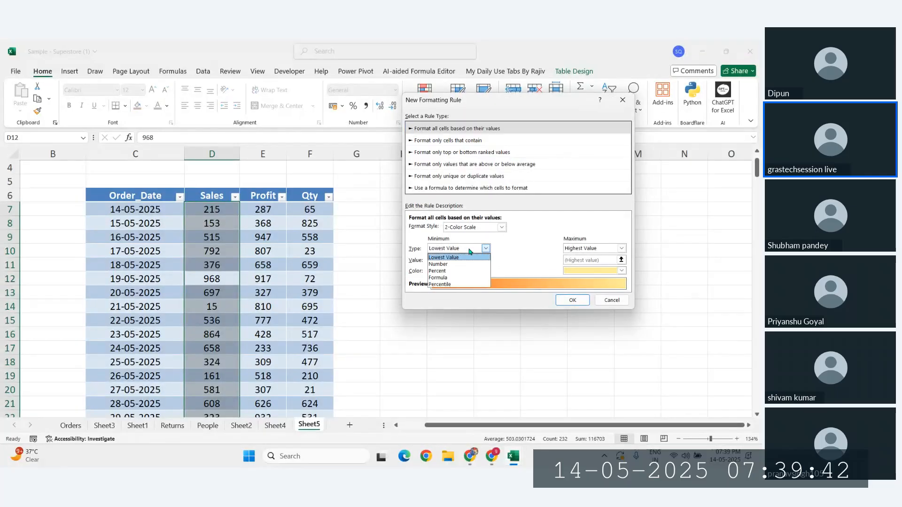
left_click(446, 259)
left_click(622, 249)
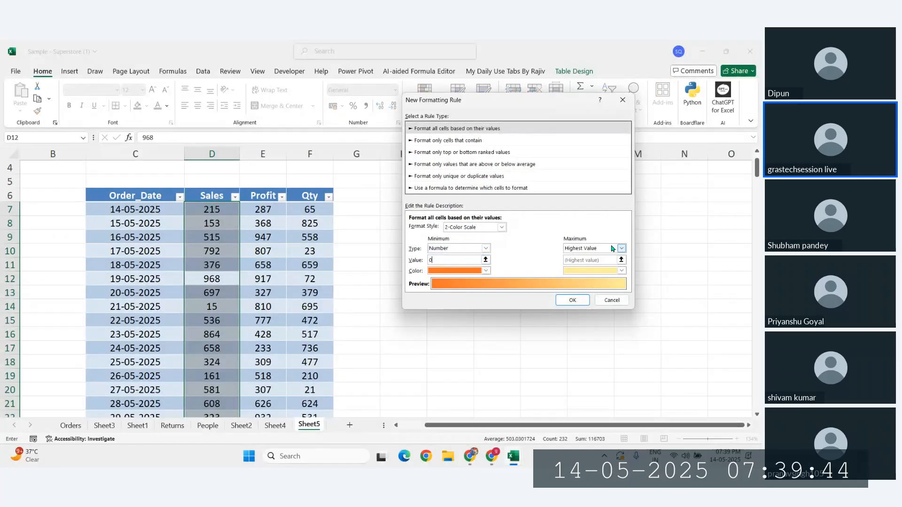
left_click(580, 267)
left_click(579, 259)
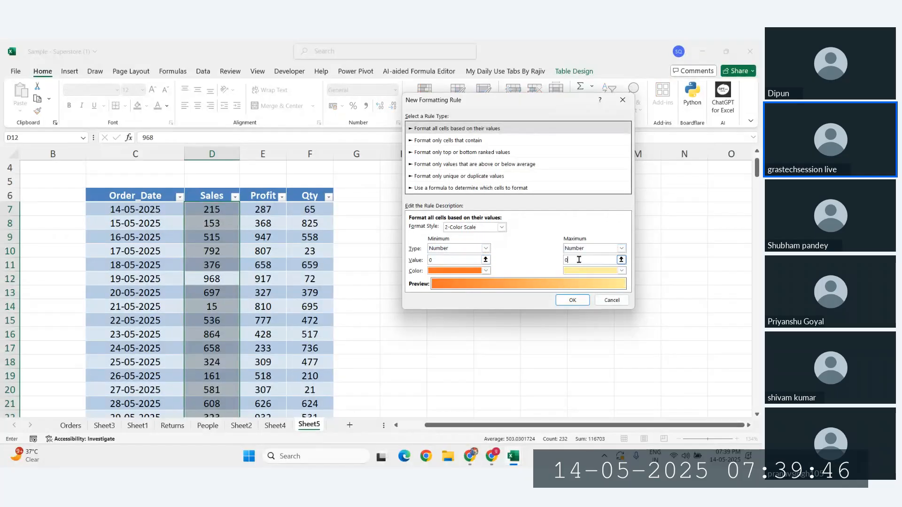
type("5000")
Step: Color the maximum dark olive green and the minimum yellow, then apply the rule
left_click(622, 272)
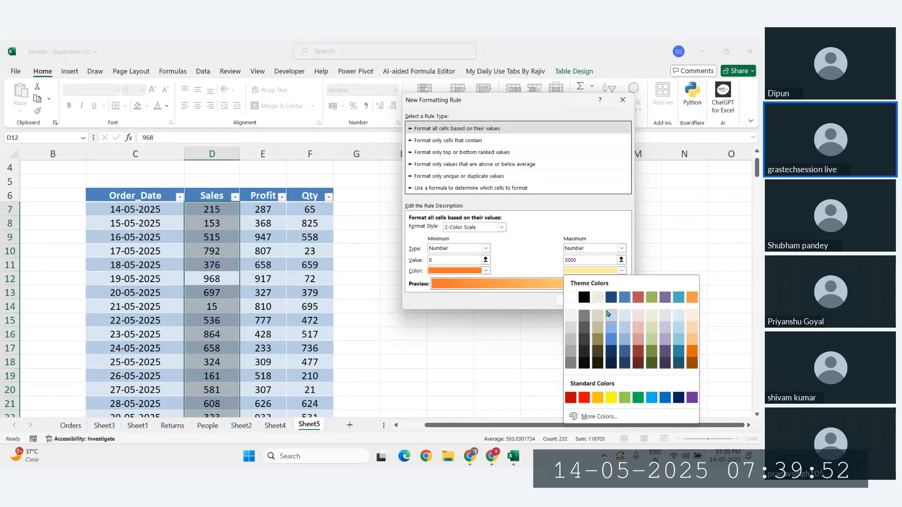
left_click(652, 350)
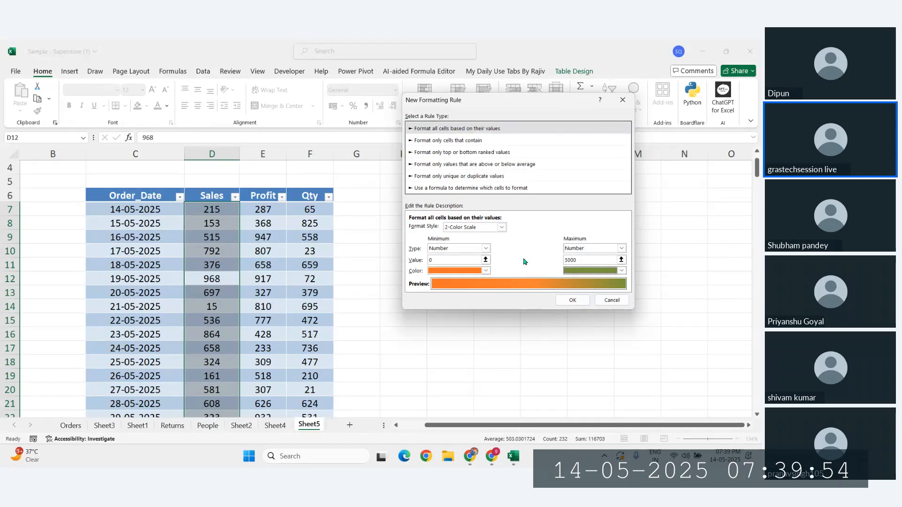
left_click(486, 271)
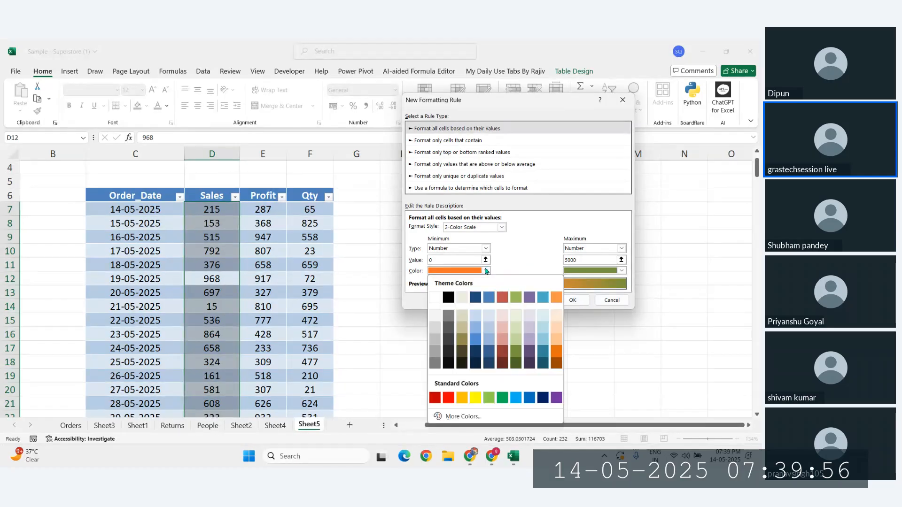
left_click(475, 398)
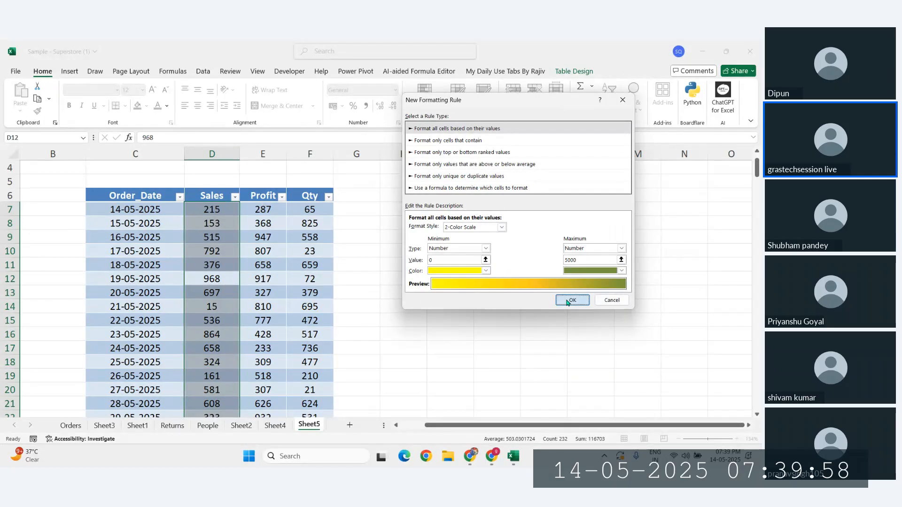
left_click(572, 301)
left_click(266, 322)
Step: Check the yellow shading on Sales cells D10, D11, D12, D17 and D23
scroll(223, 286, "up", 5)
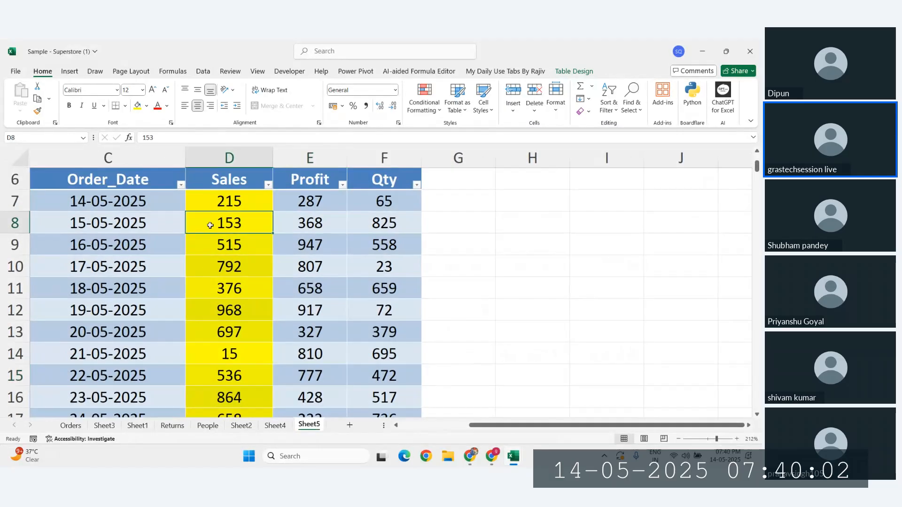
left_click(217, 262)
left_click(246, 293)
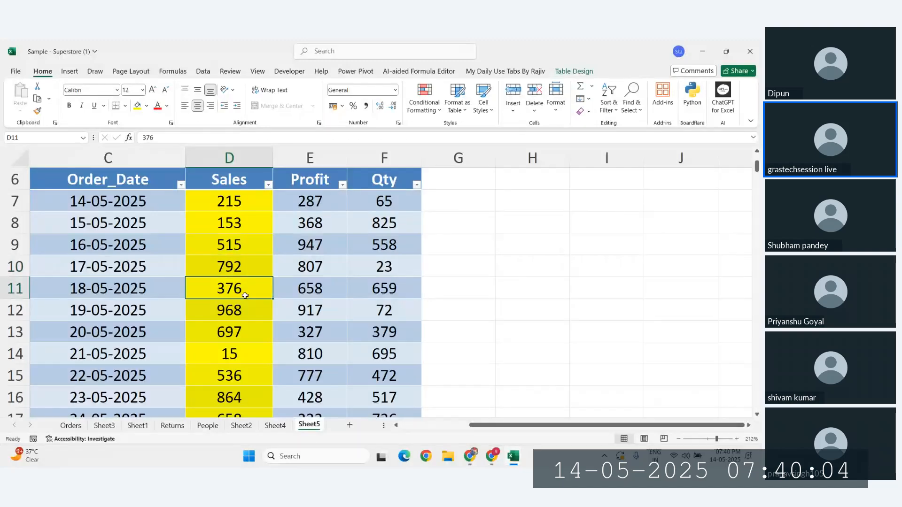
left_click(242, 311)
scroll(241, 310, "down", 1)
scroll(235, 314, "down", 1)
left_click(235, 328)
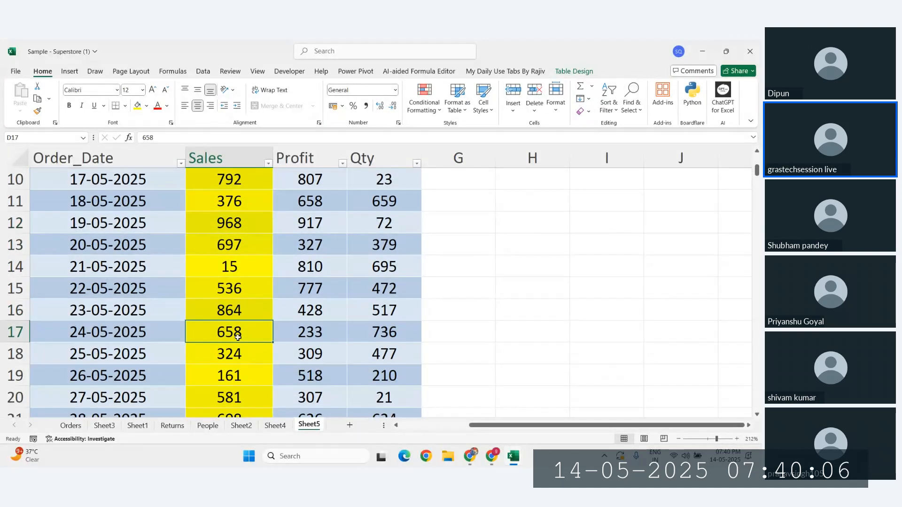
scroll(235, 332, "down", 2)
left_click(237, 353)
Step: Select D7:D9 and bring up the Conditional Formatting clear-rules options
scroll(235, 347, "down", 8)
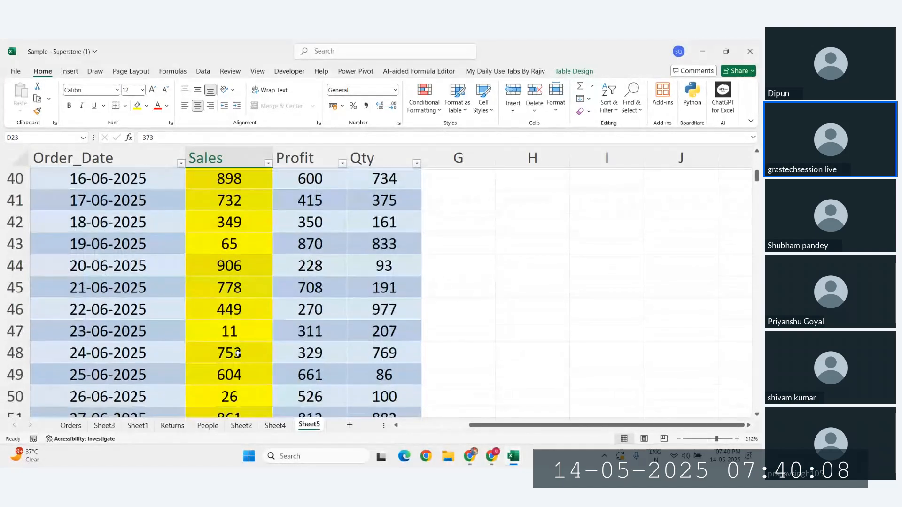
scroll(210, 232, "down", 5, "ctrl")
scroll(207, 230, "up", 10)
scroll(207, 230, "up", 1)
left_click_drag(212, 249, 225, 281)
left_click(440, 106)
mouse_move(451, 192)
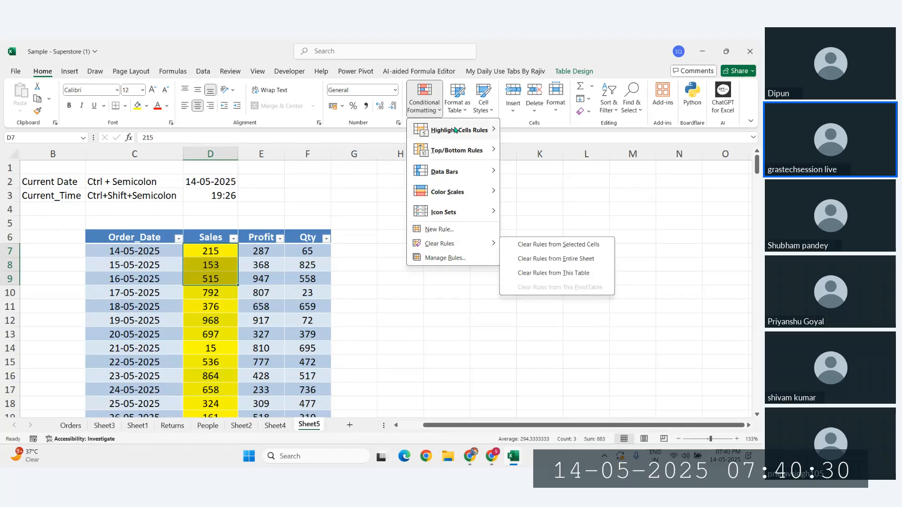
Step: Select the Profit column from E7 down and show the Highlight Cells Rules options
mouse_move(455, 130)
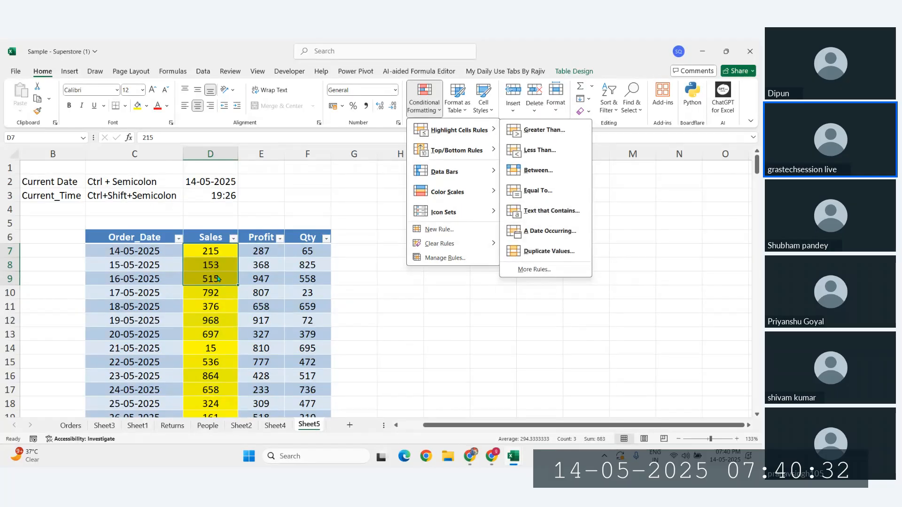
key("Escape")
key("Escape")
left_click(308, 279)
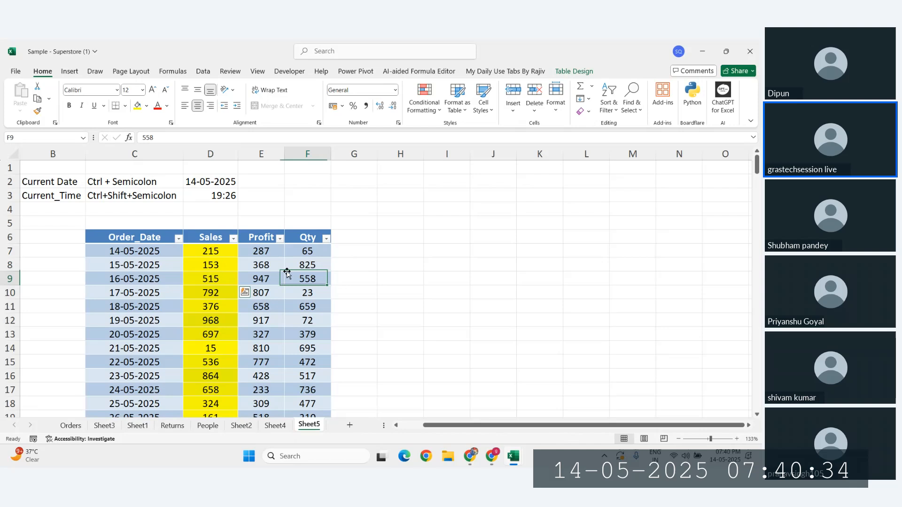
left_click(264, 250)
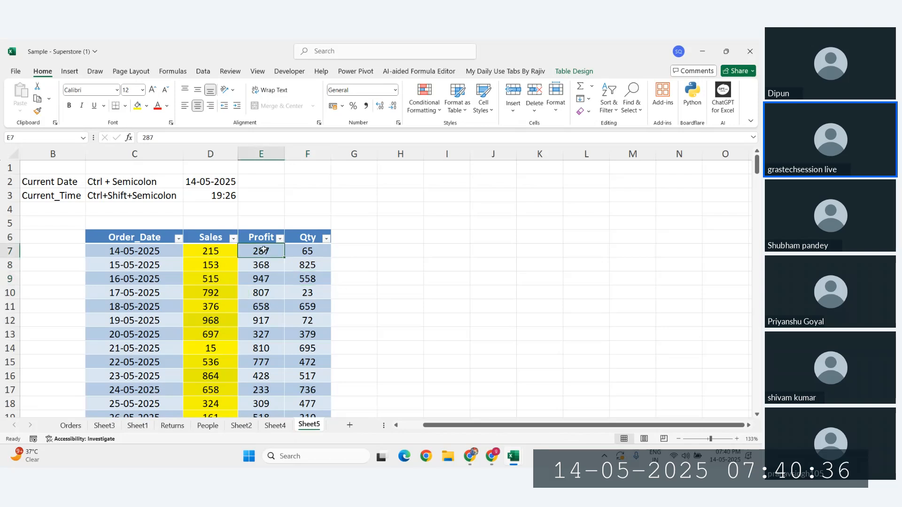
key("ctrl+shift+Down")
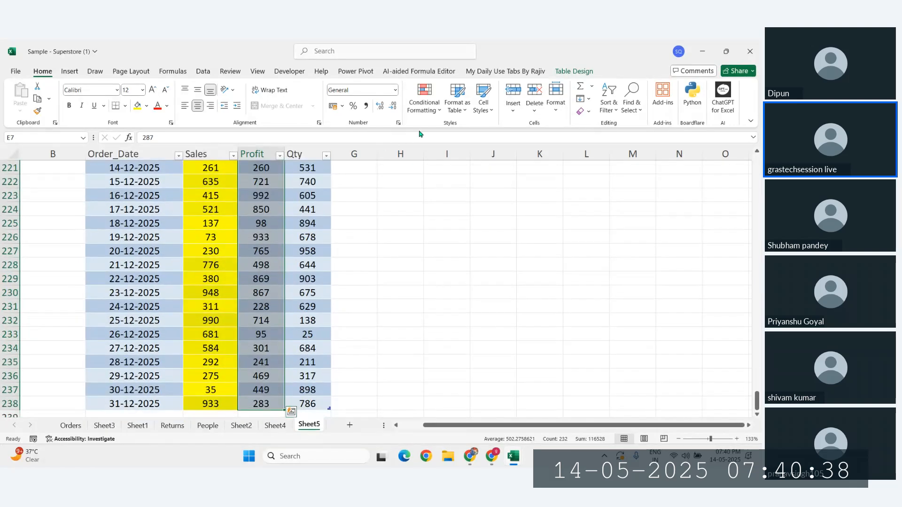
left_click(423, 106)
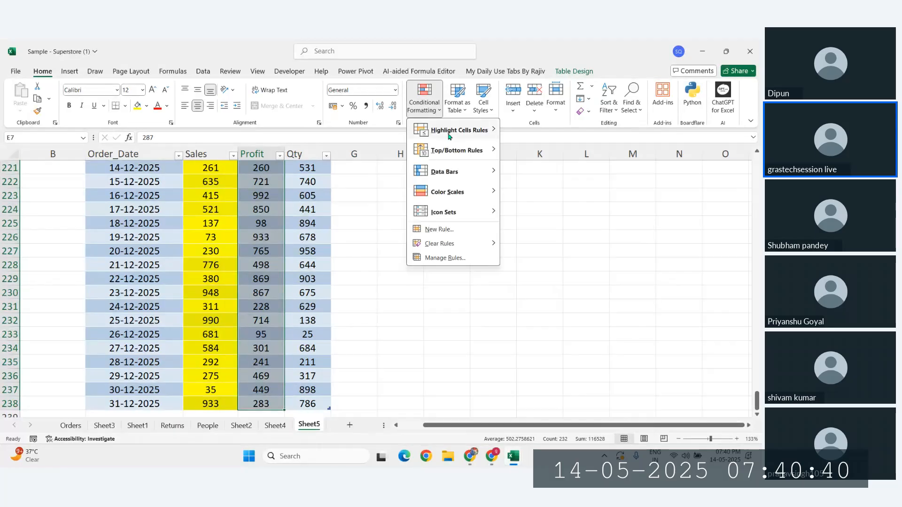
mouse_move(472, 137)
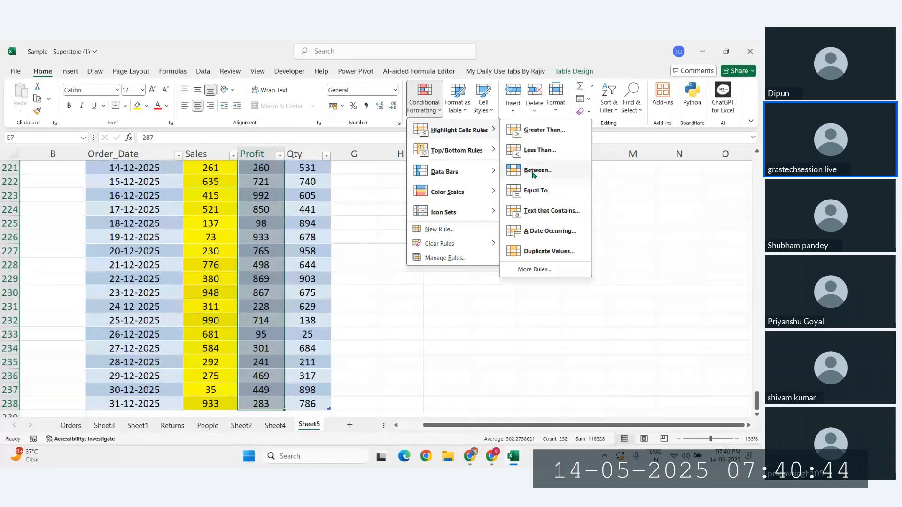
Step: Add a 'greater than 900' rule to Profit with a green background fill
left_click(531, 271)
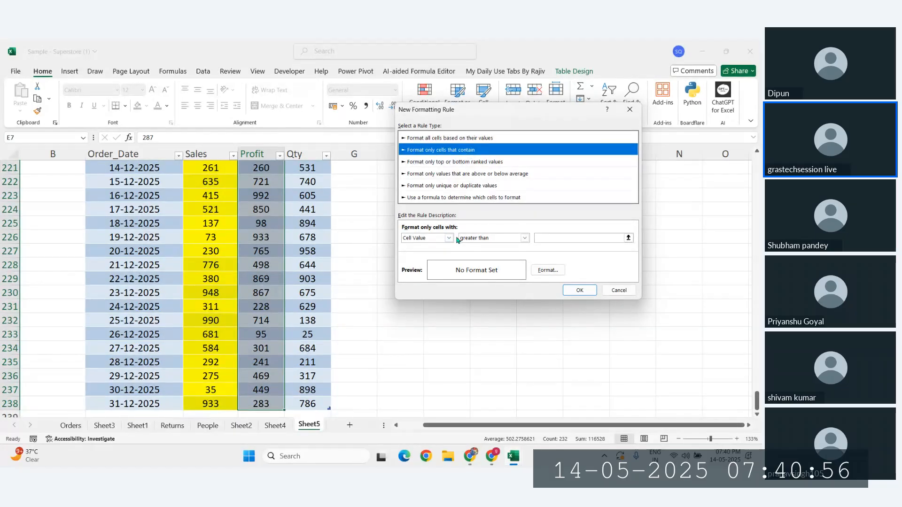
left_click(524, 239)
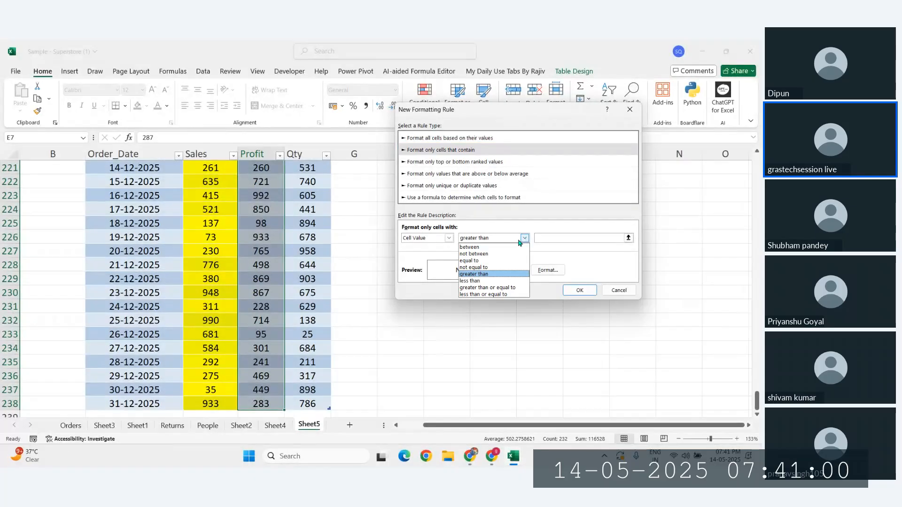
left_click(482, 229)
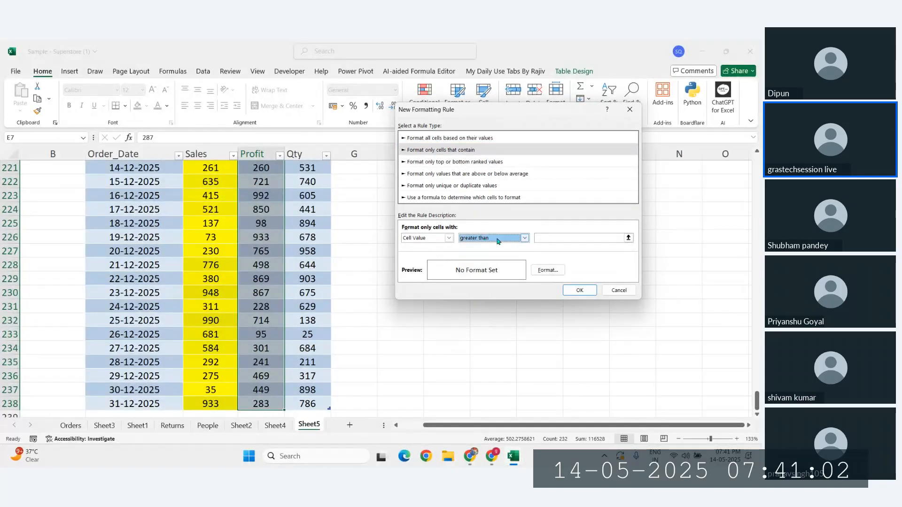
left_click(558, 239)
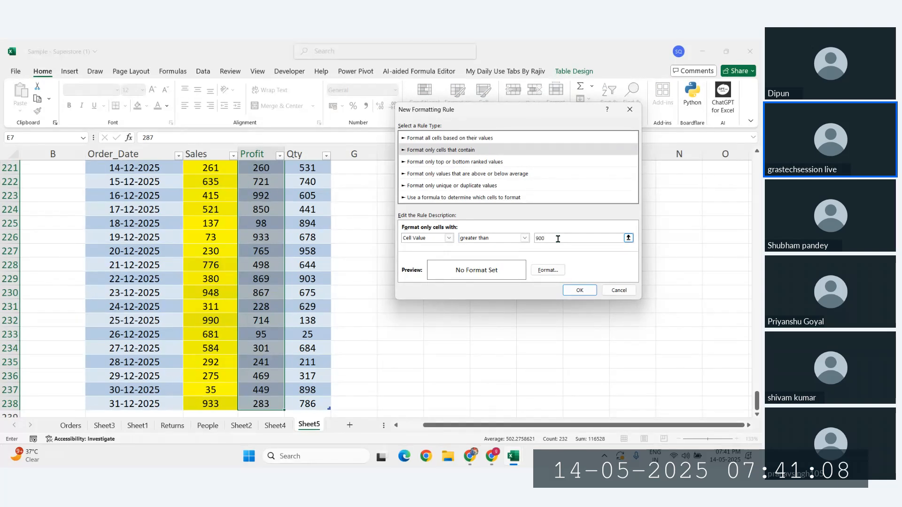
left_click(545, 271)
left_click(606, 306)
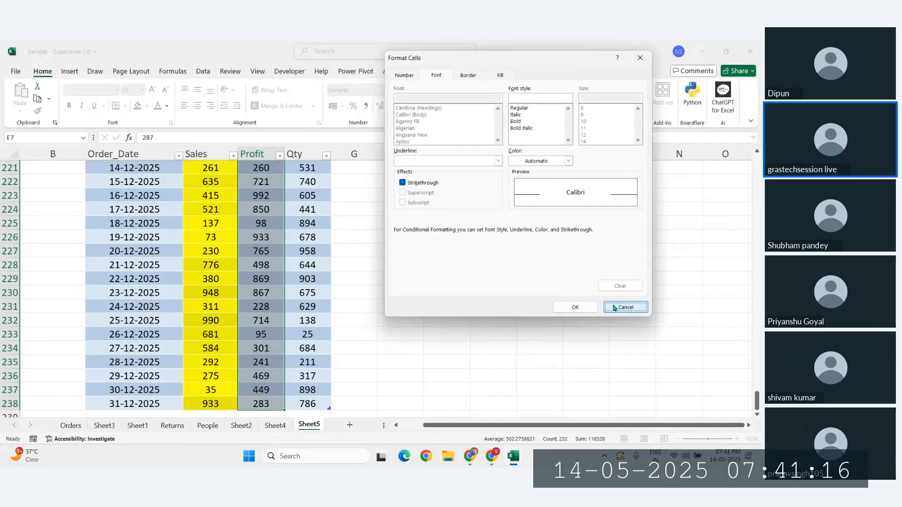
left_click(548, 270)
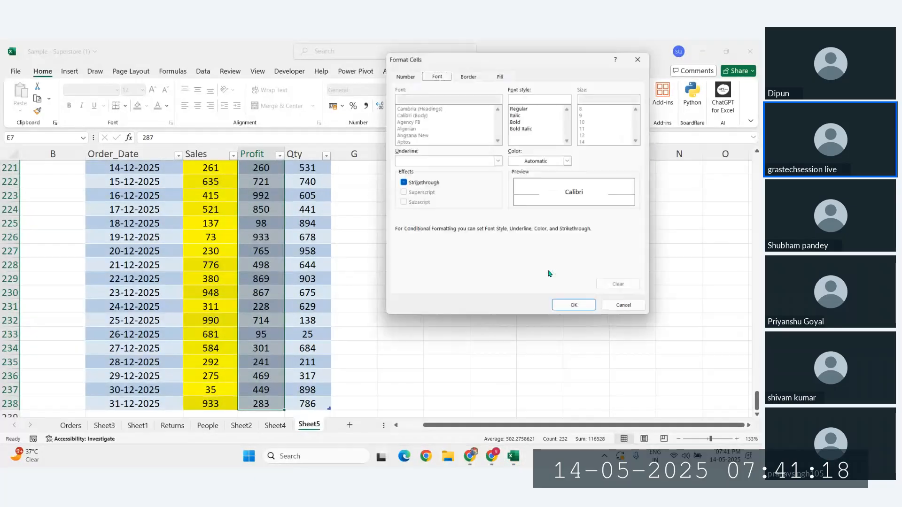
left_click(501, 76)
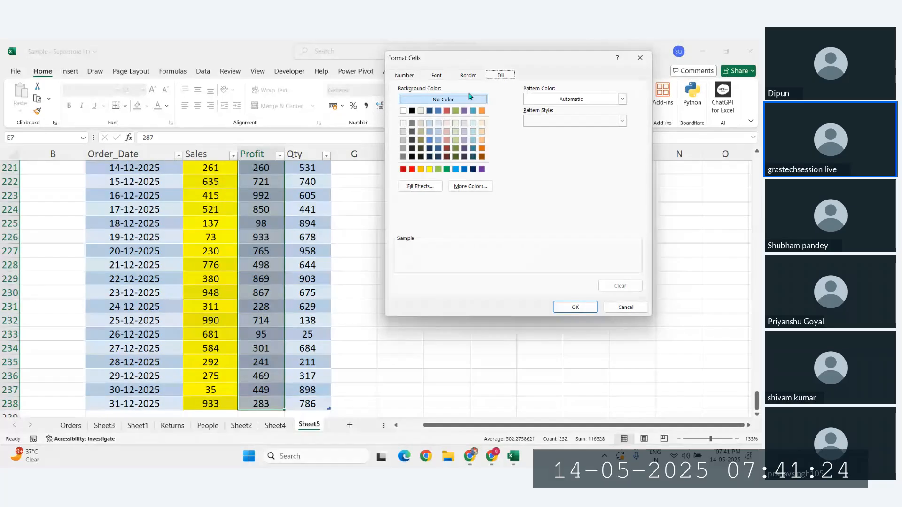
left_click(438, 170)
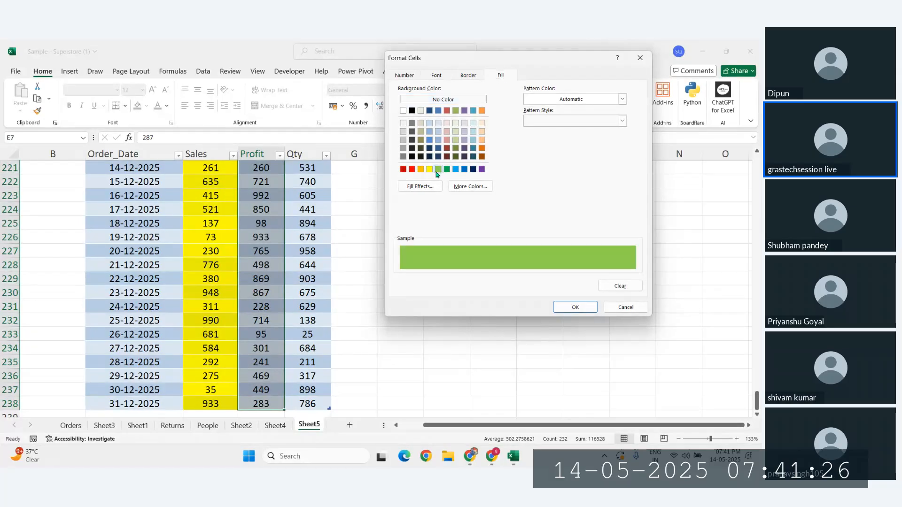
left_click(586, 309)
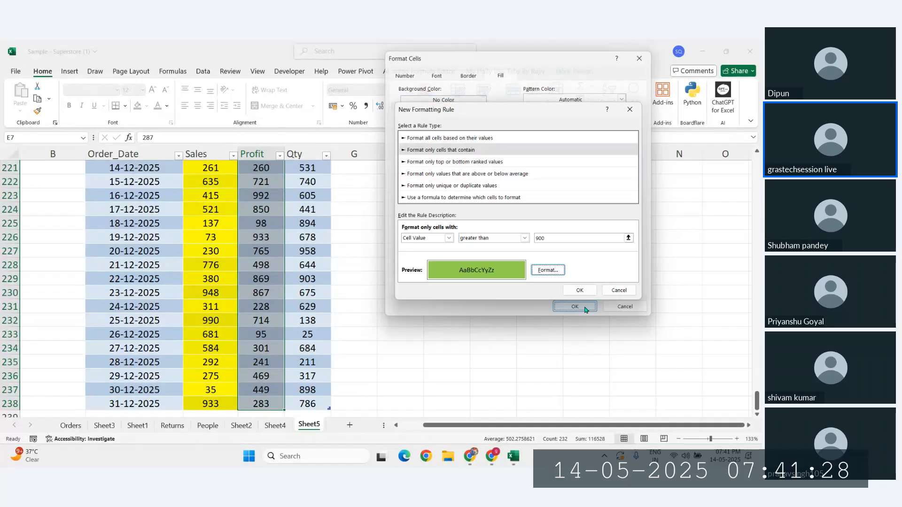
left_click(579, 291)
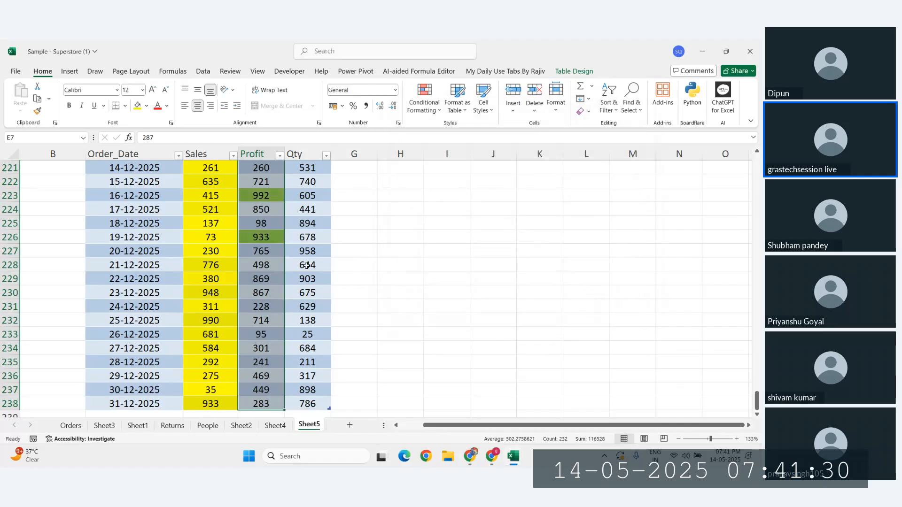
Step: Review the green-filled Profit cells in E164:E176, then switch to WhatsApp Web in Chrome
left_click(260, 293)
scroll(272, 296, "up", 13)
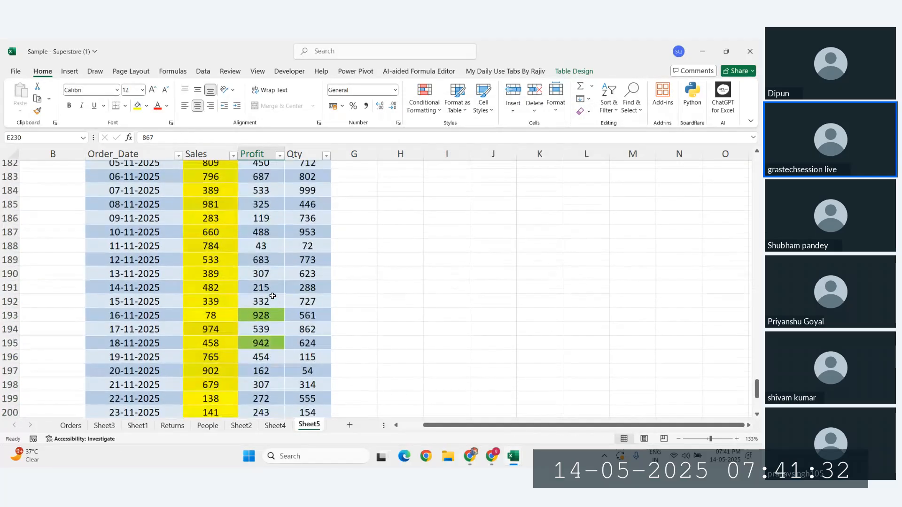
scroll(273, 297, "up", 6)
left_click_drag(261, 181, 261, 348)
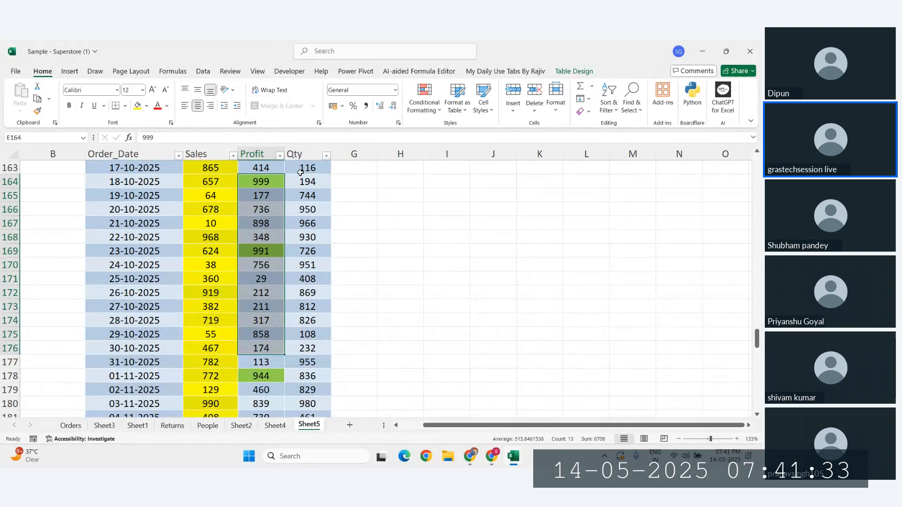
left_click(418, 113)
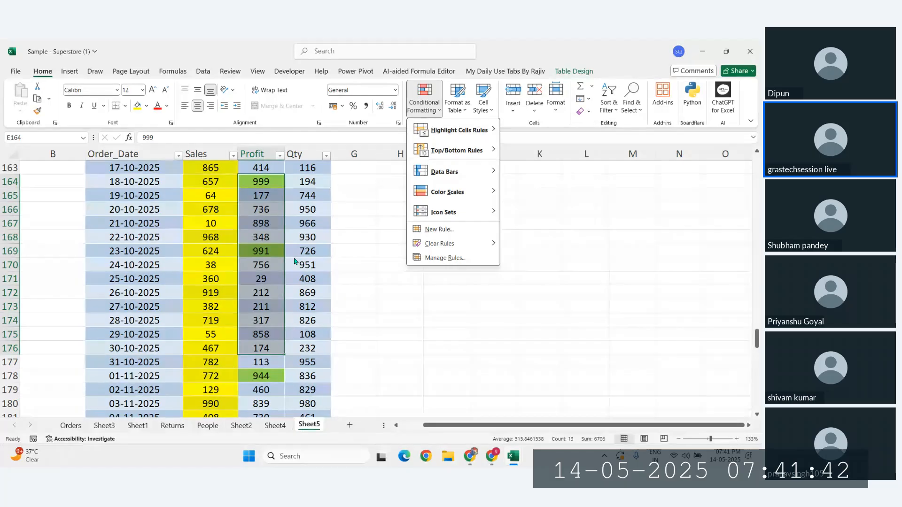
key("Escape")
scroll(295, 281, "up", 3)
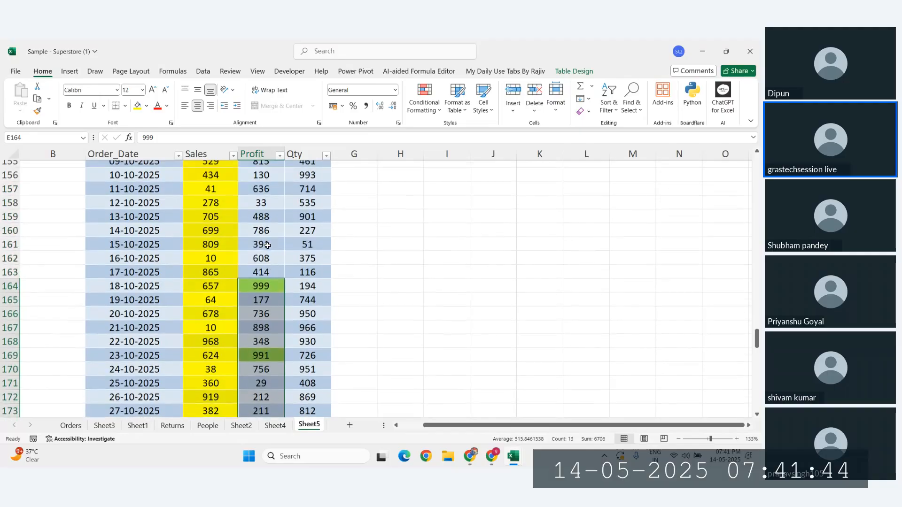
left_click(471, 457)
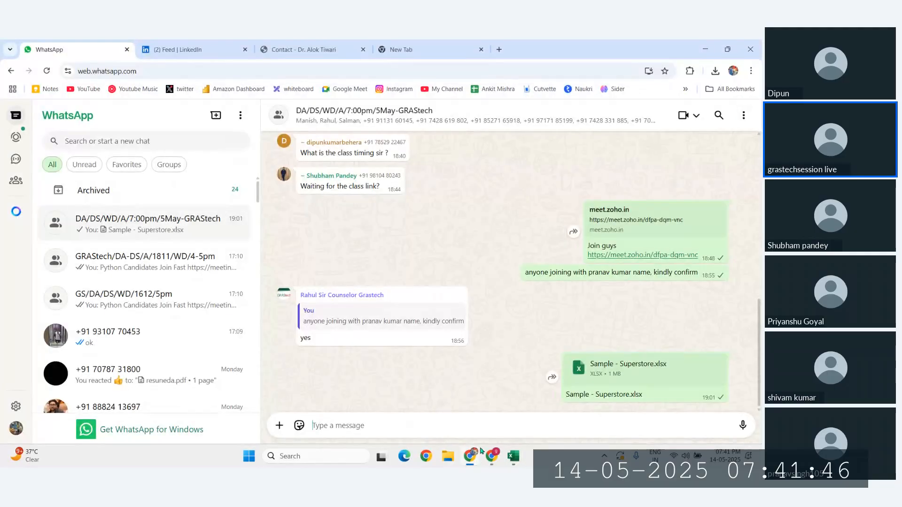
Step: Glance at the Zoho Meeting participant grid, then return to the Sample - Superstore workbook
mouse_move(491, 458)
left_click(444, 404)
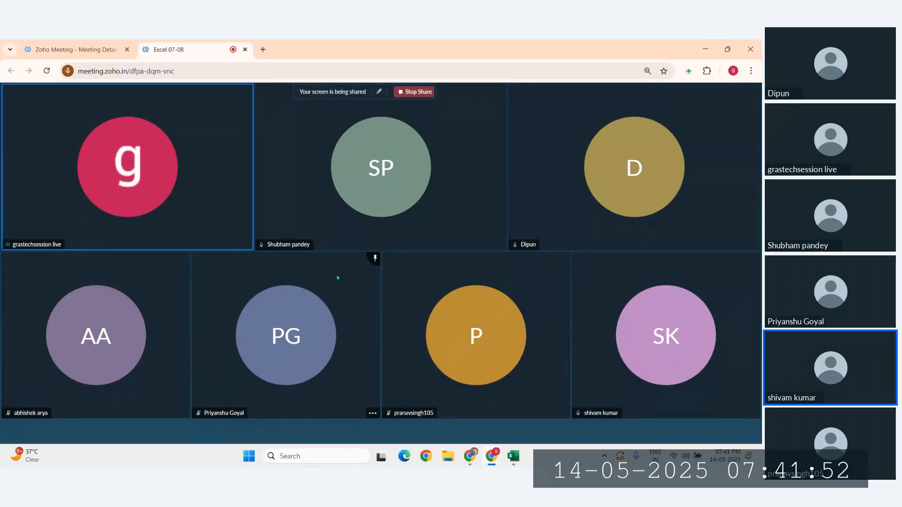
mouse_move(513, 459)
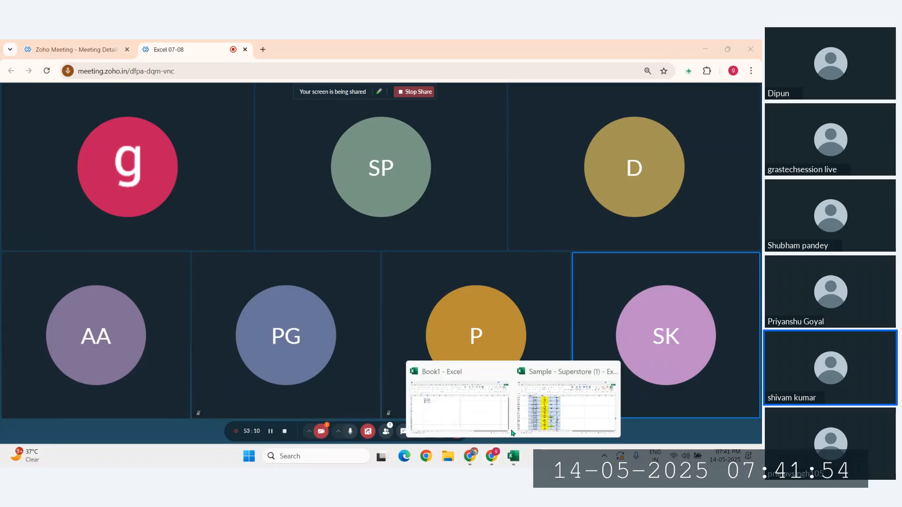
left_click(542, 412)
scroll(278, 260, "up", 3)
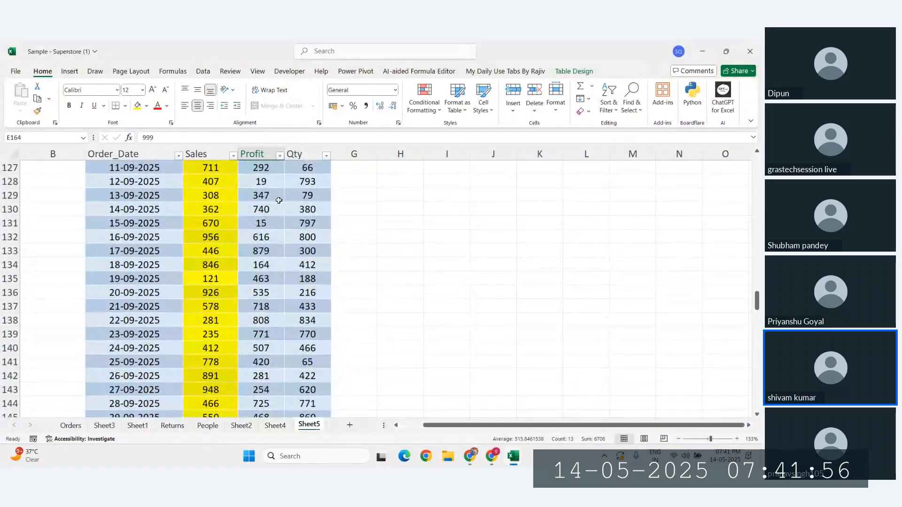
left_click(260, 195)
scroll(263, 195, "up", 3)
left_click(315, 183)
scroll(314, 188, "up", 3)
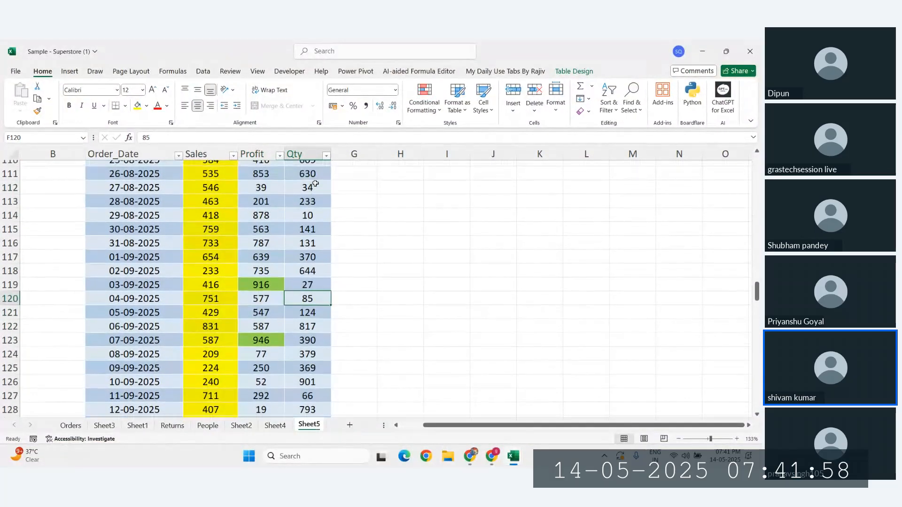
left_click(312, 197)
key("ctrl+space")
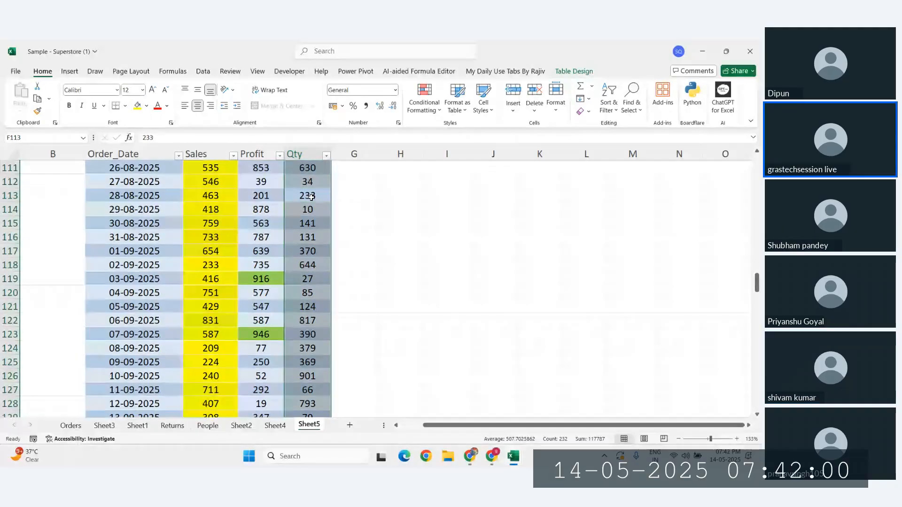
left_click_drag(757, 282, 758, 165)
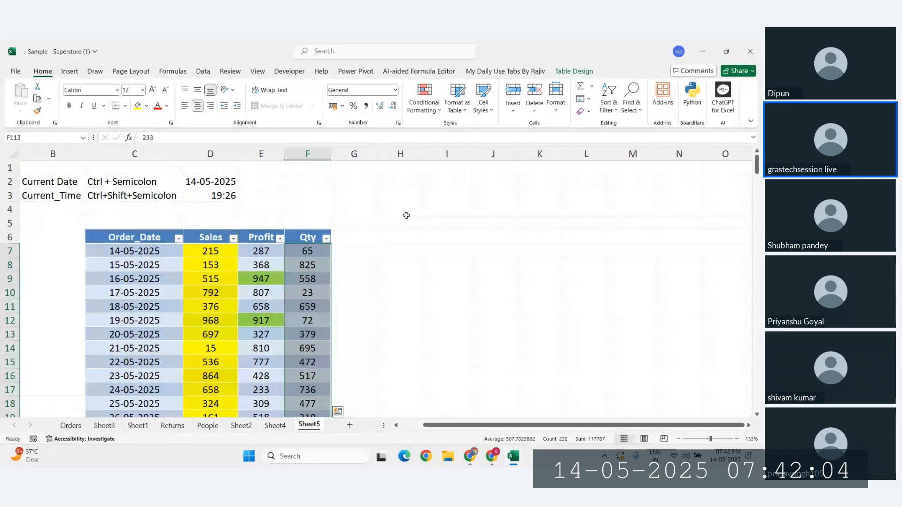
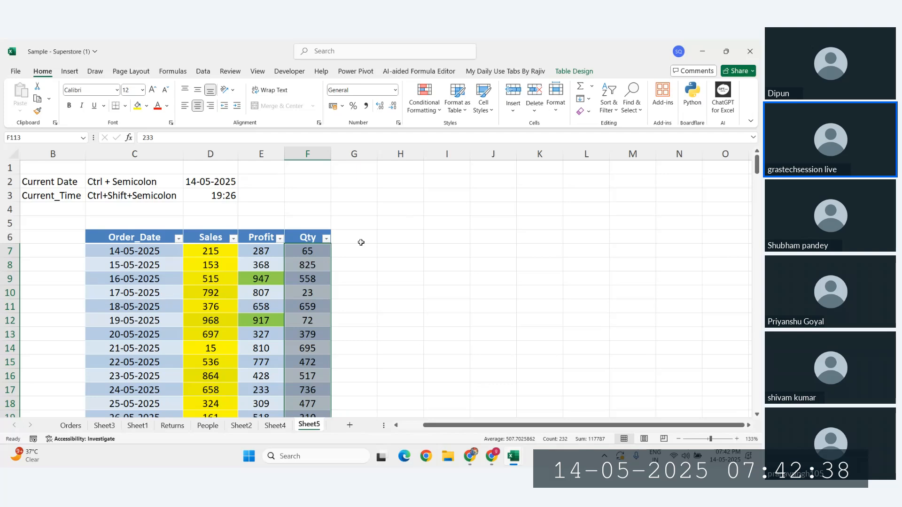
Step: Select the Qty column values and start a new rule from Data Bars > More Rules
left_click(302, 292)
key("ctrl+space")
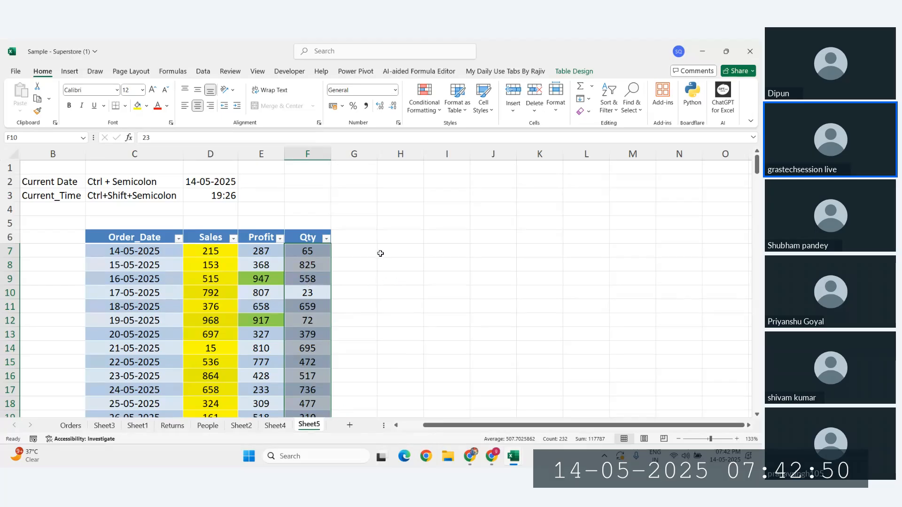
left_click(380, 254)
left_click(313, 279)
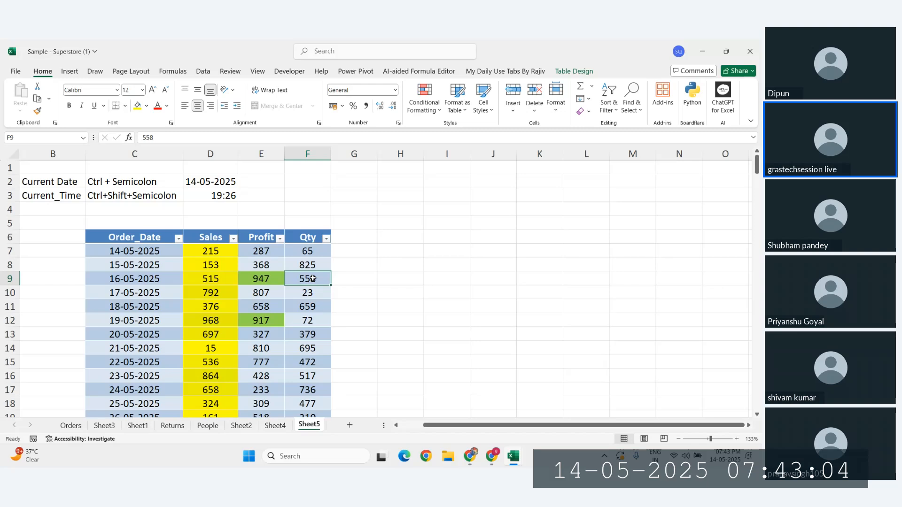
key("ctrl+space")
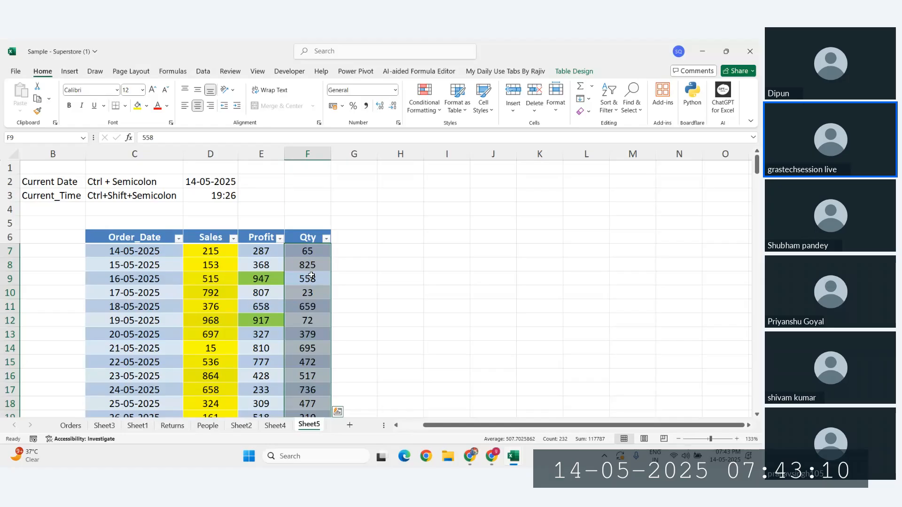
left_click(428, 110)
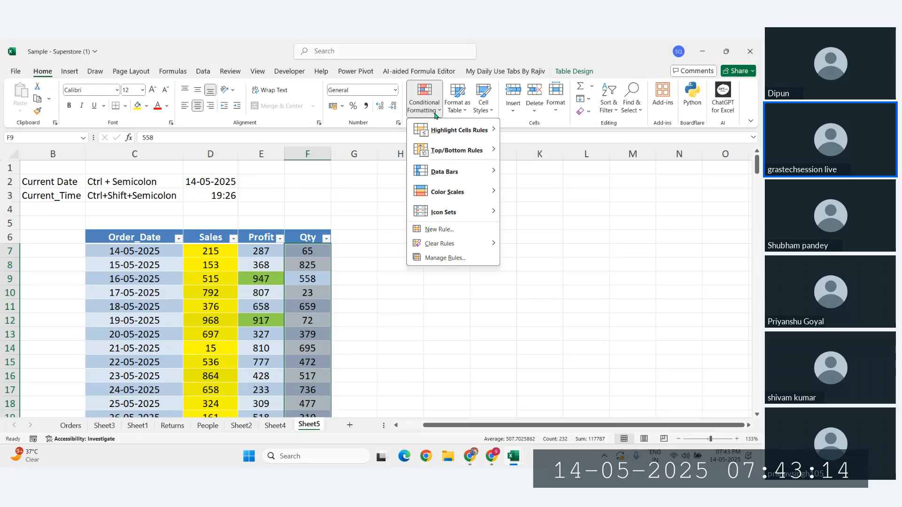
mouse_move(449, 176)
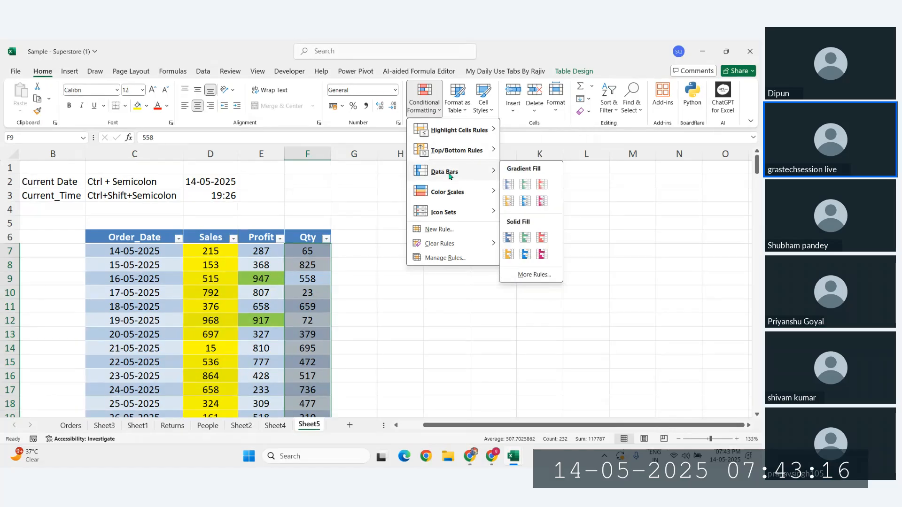
left_click(525, 275)
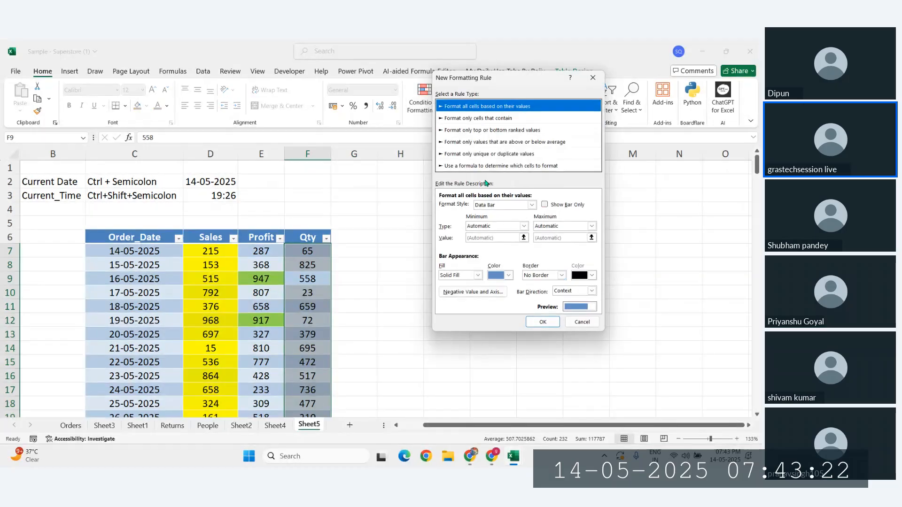
Step: Browse the rule types, then return to 'Format all cells based on their values'
left_click(481, 131)
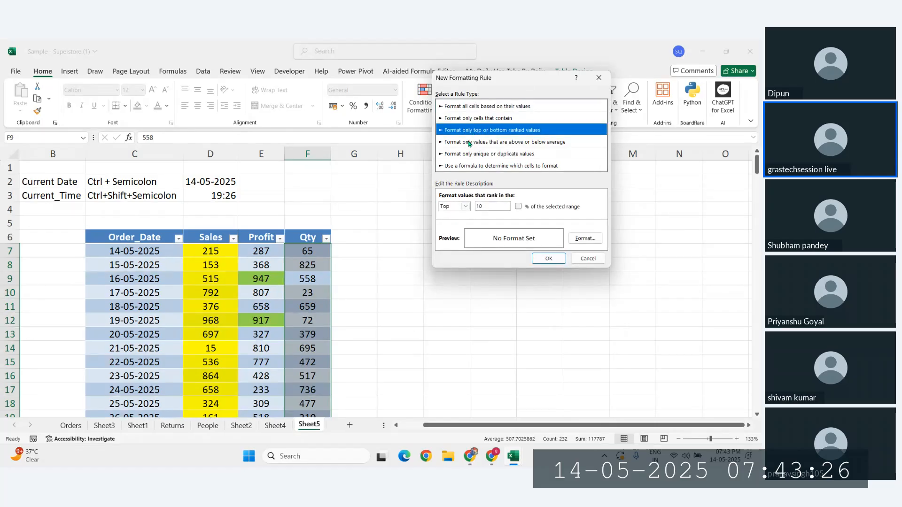
left_click(471, 142)
left_click(471, 154)
left_click(474, 165)
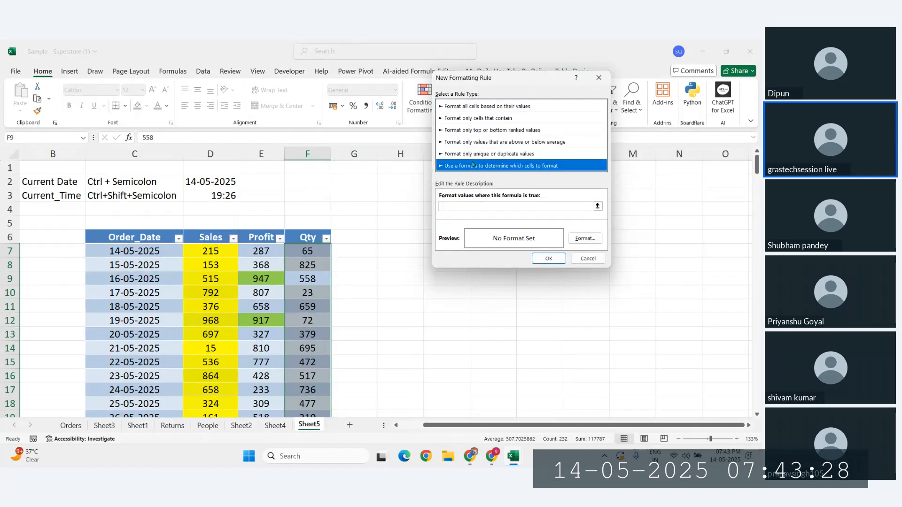
left_click(473, 155)
left_click(466, 207)
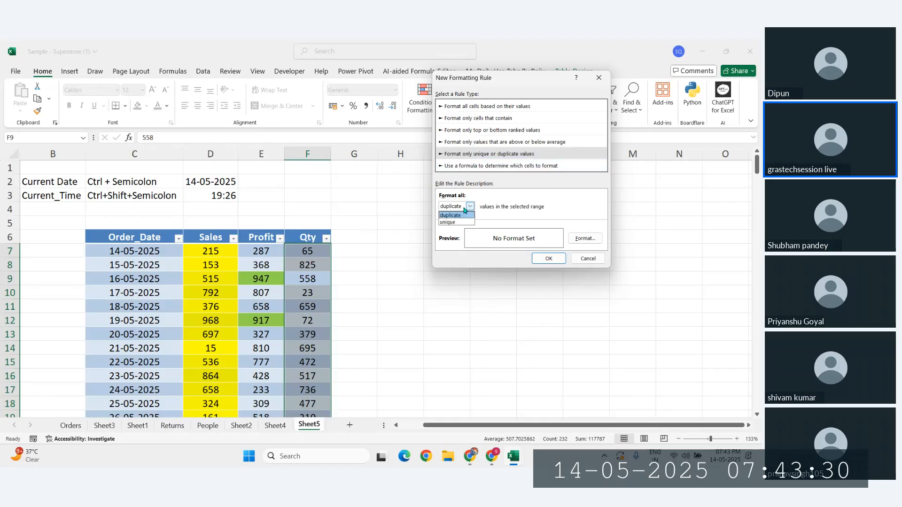
left_click(474, 151)
left_click(470, 119)
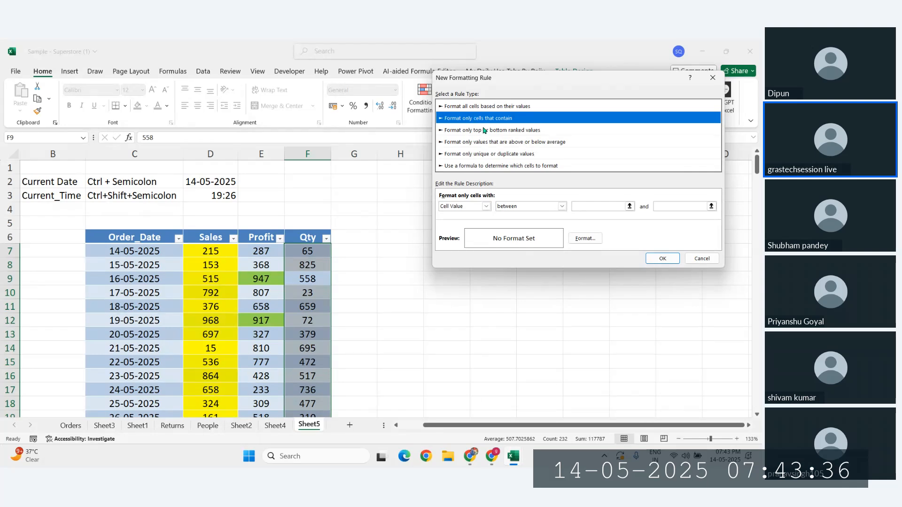
left_click(481, 129)
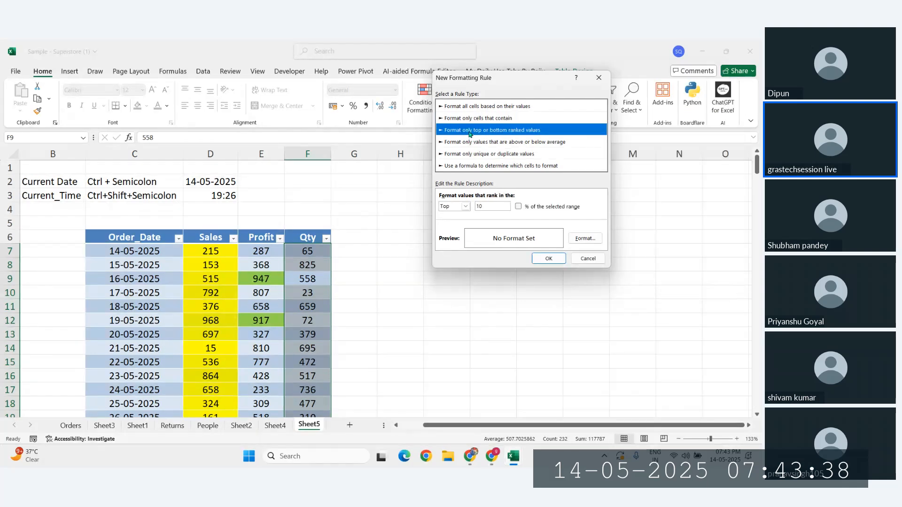
left_click(471, 166)
left_click(472, 142)
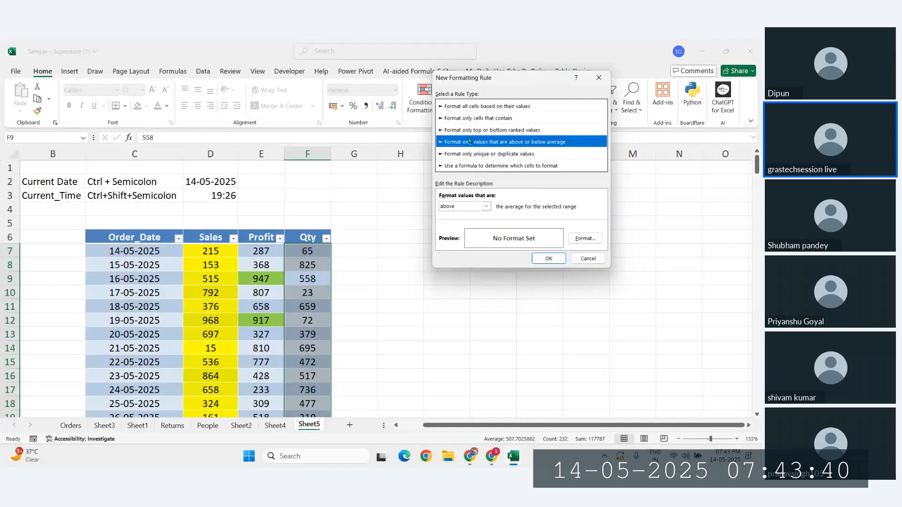
left_click(467, 130)
left_click(465, 118)
left_click(467, 107)
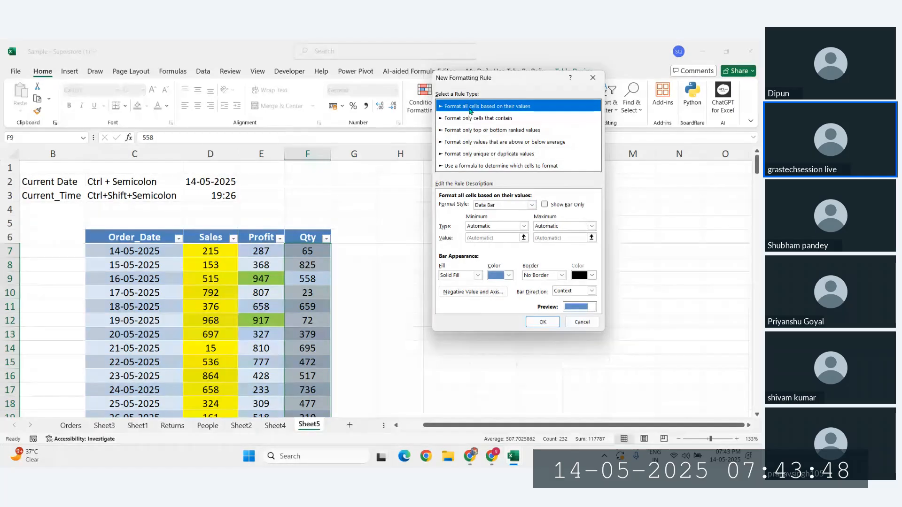
Step: Make the Qty data bars bar-only and yellow, with minimum Percent 10 and maximum Percent 100
left_click(544, 206)
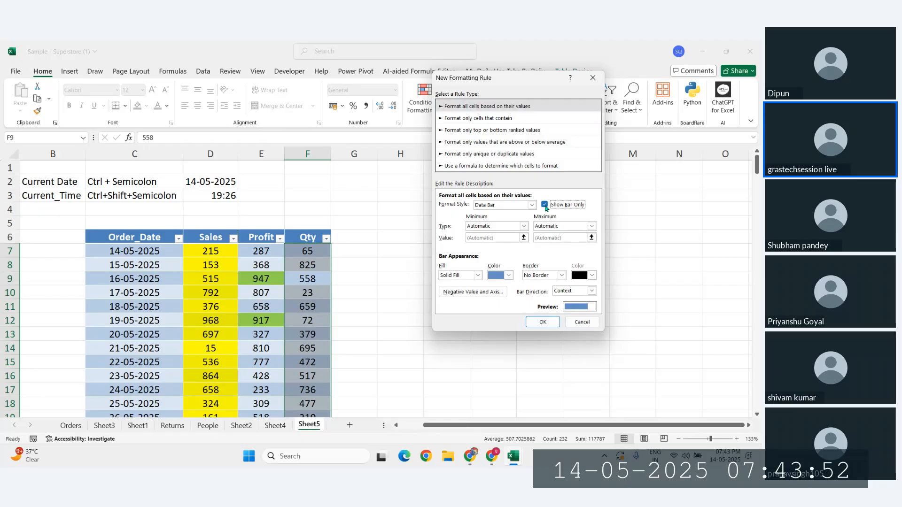
left_click(523, 226)
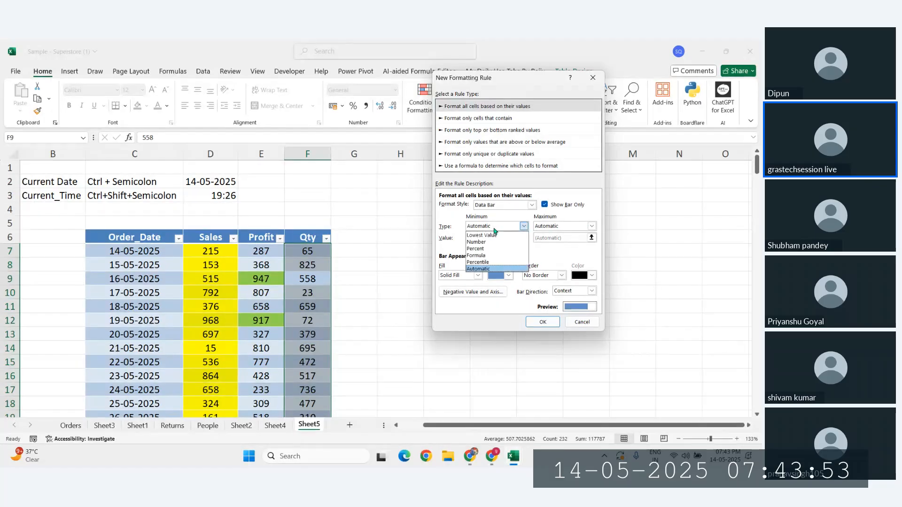
left_click(477, 249)
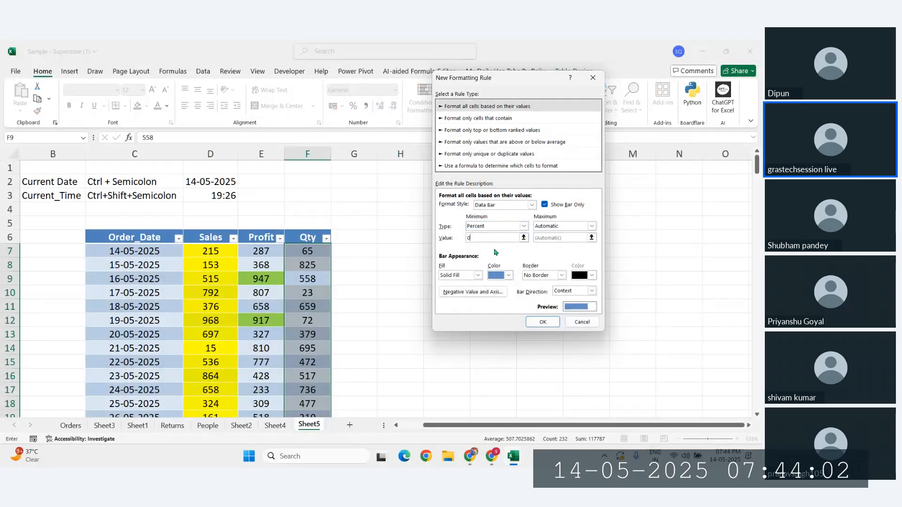
type("10")
left_click(562, 228)
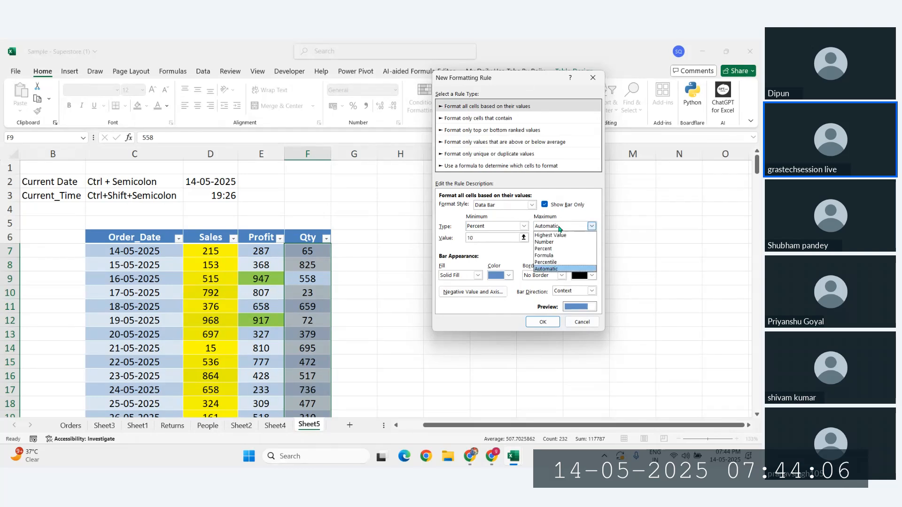
left_click(554, 252)
key("Tab")
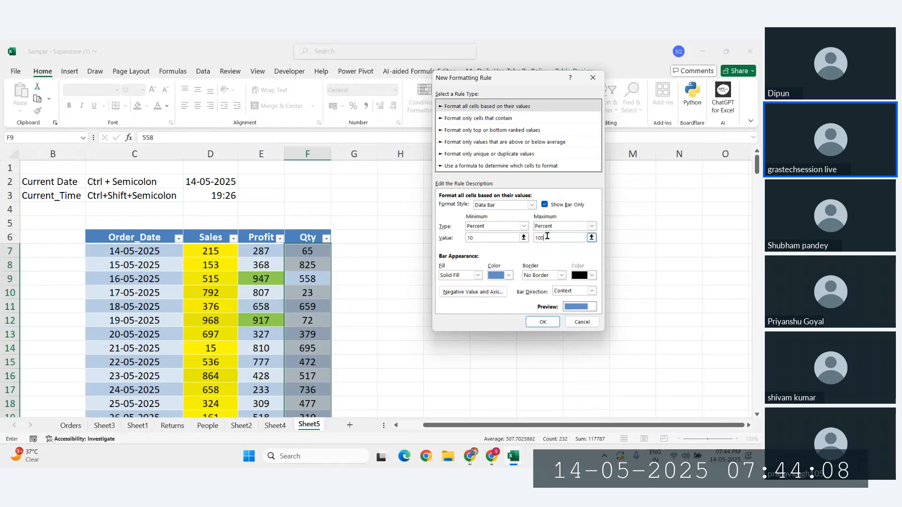
type("100")
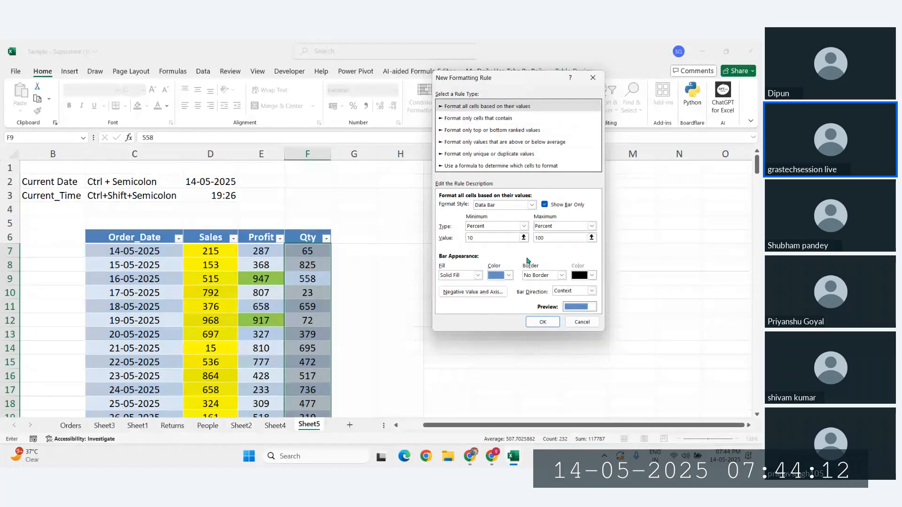
left_click(509, 275)
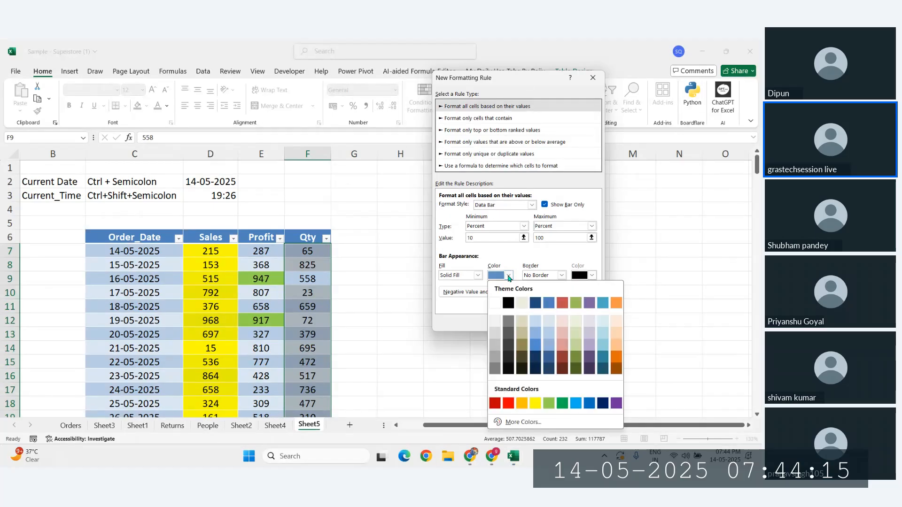
left_click(535, 404)
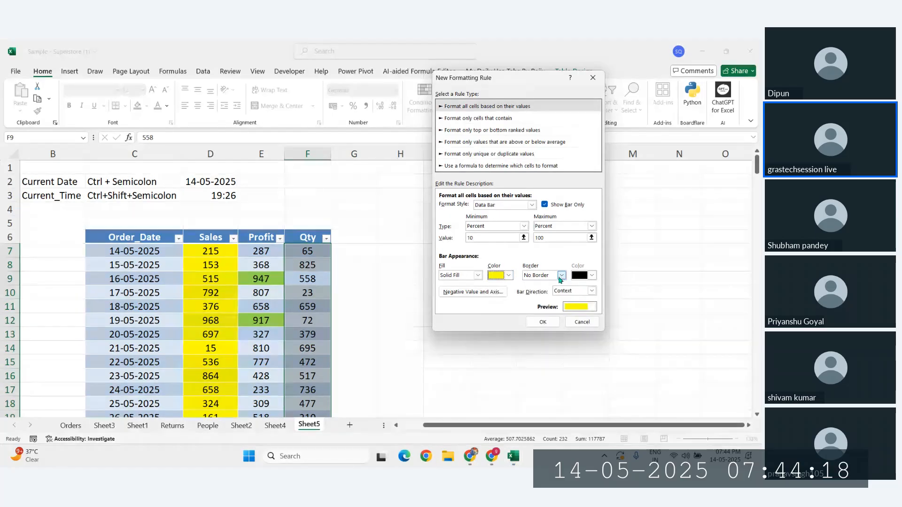
left_click(542, 322)
Step: Scroll the table, inspect the Qty bar in F8, and select Profit cells E7:E8
left_click(319, 323)
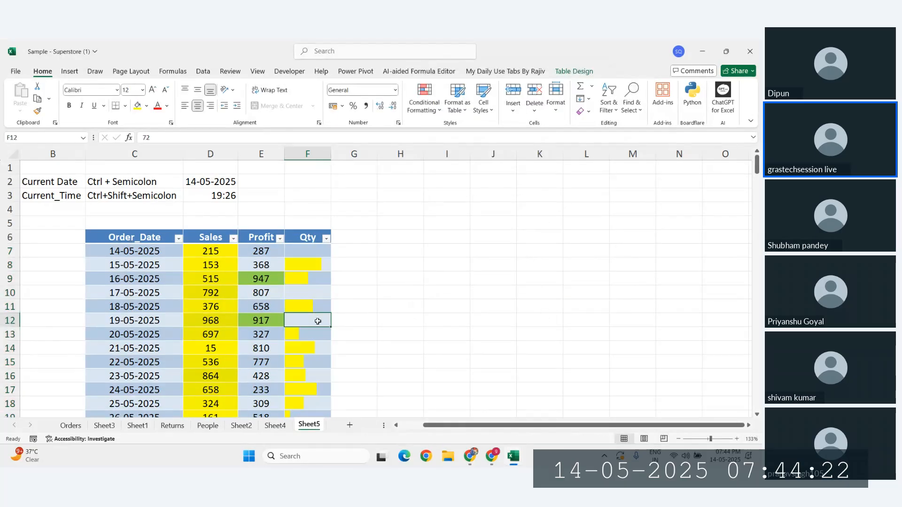
scroll(318, 322, "down", 20)
scroll(317, 321, "up", 20)
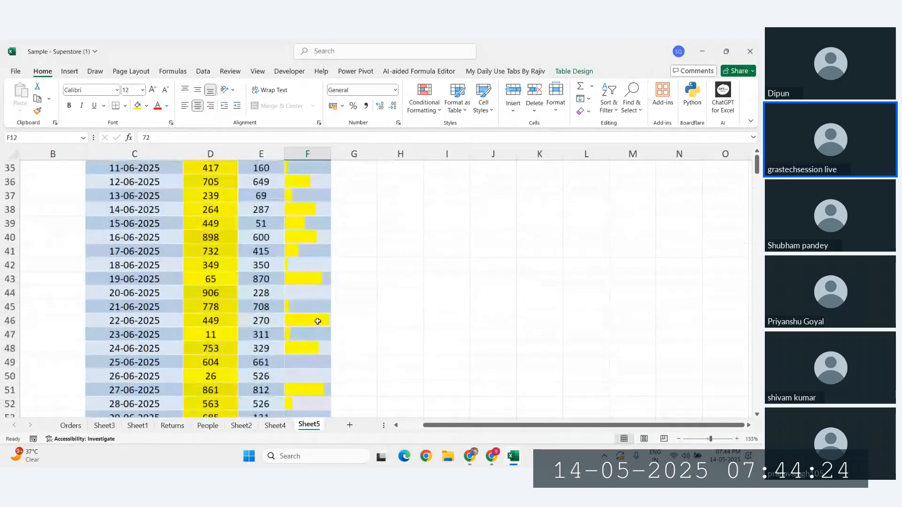
scroll(317, 318, "down", 3)
scroll(317, 282, "up", 1)
left_click(306, 200)
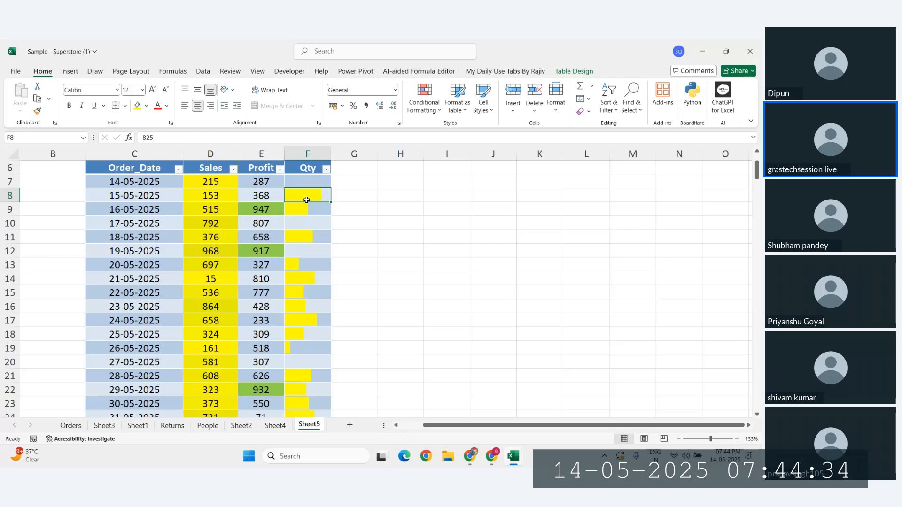
left_click_drag(267, 183, 271, 197)
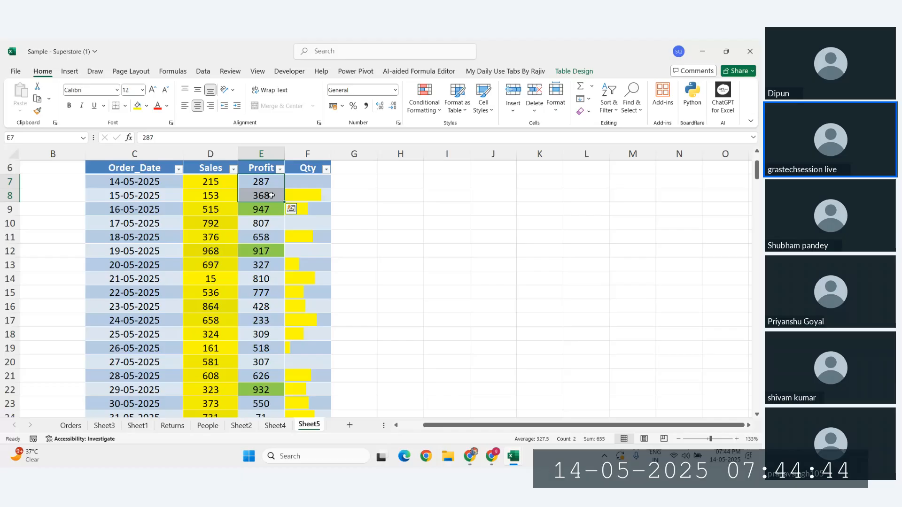
Step: Check Qty cells F14, F52, F50 and F31, then bring up Highlight Cells Rules
left_click(308, 279)
scroll(310, 279, "down", 6)
scroll(311, 280, "down", 6)
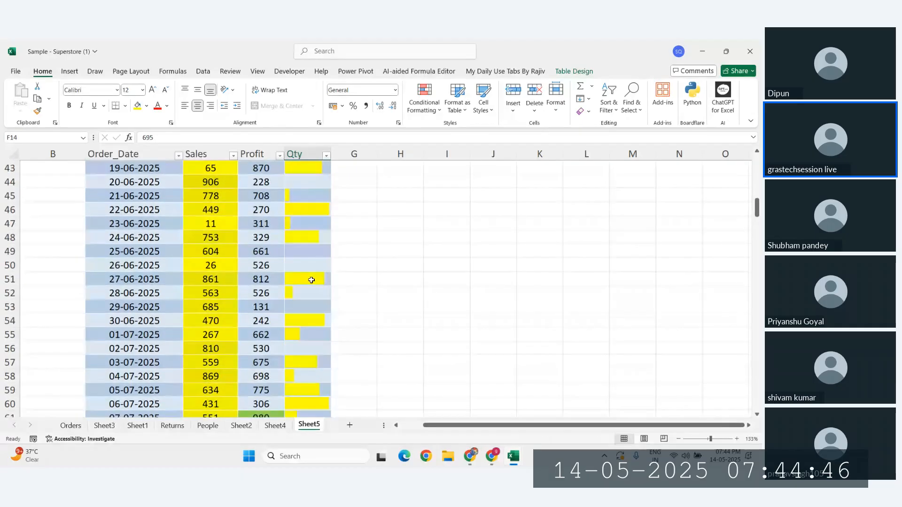
left_click(311, 292)
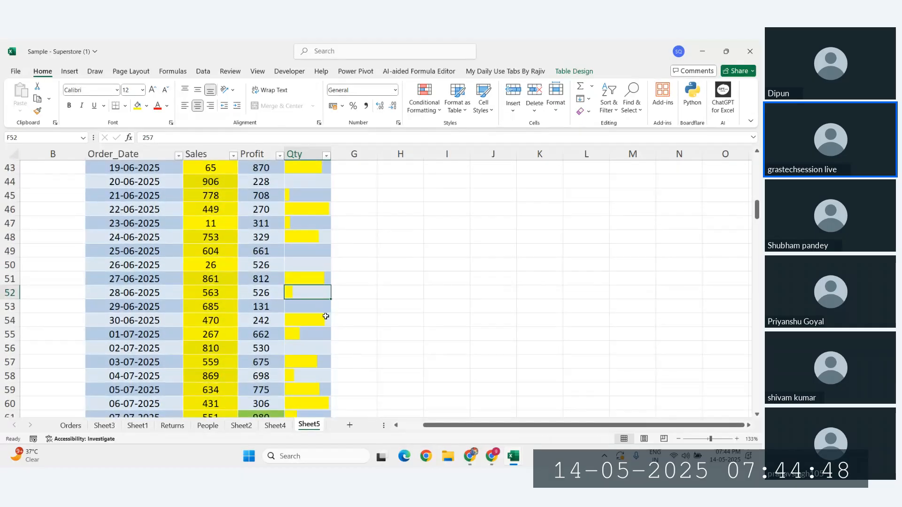
left_click(318, 268)
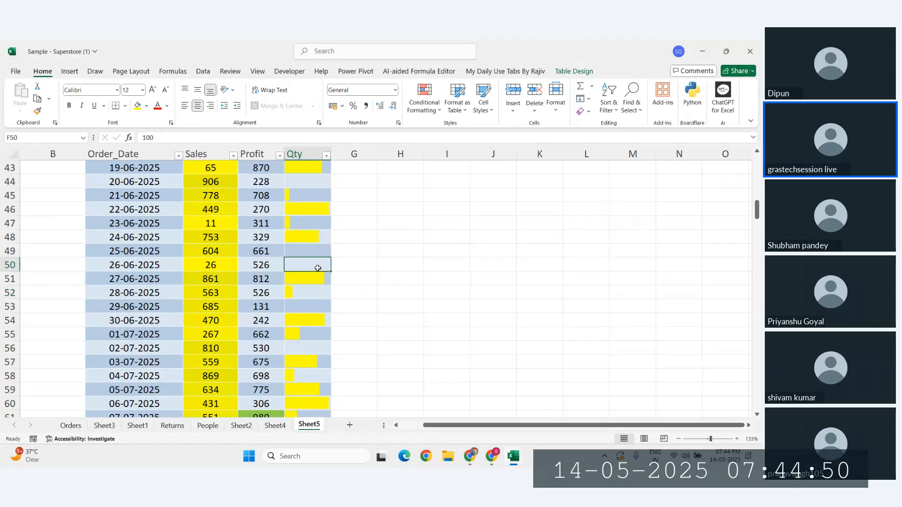
scroll(318, 268, "up", 5)
left_click(316, 224)
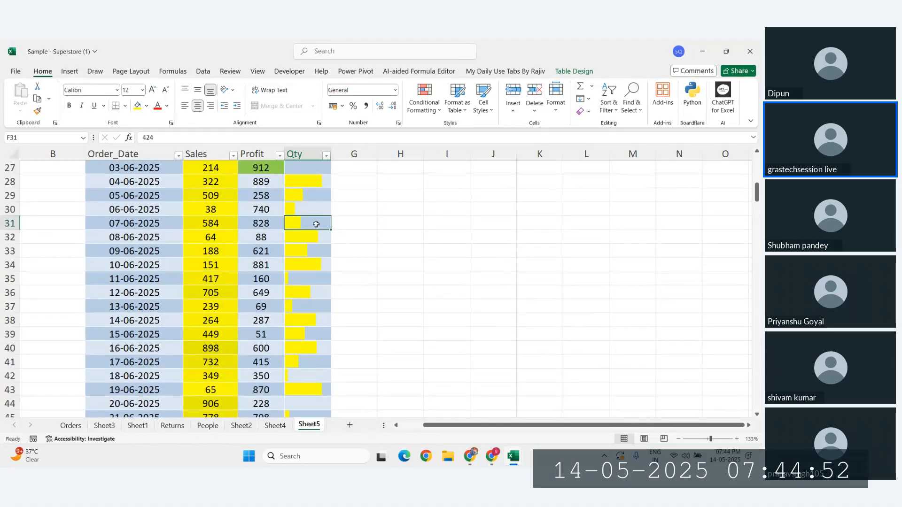
scroll(318, 181, "up", 3)
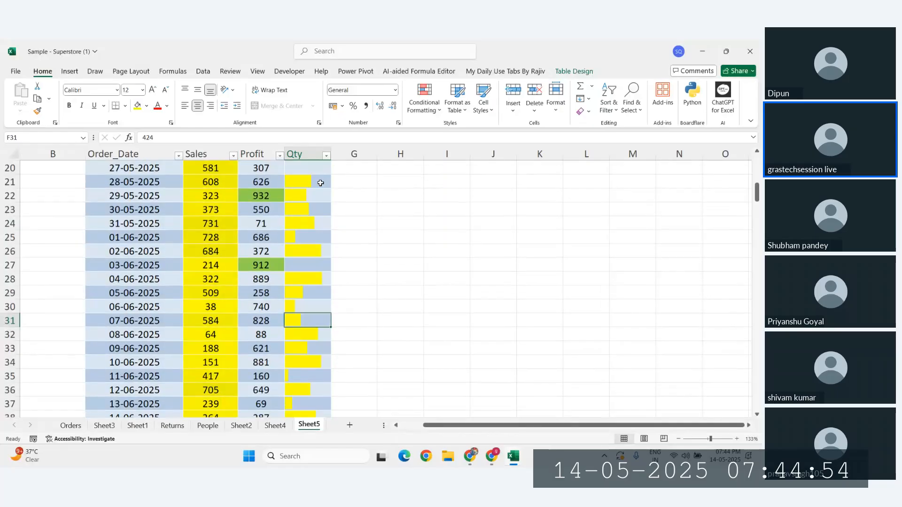
left_click(425, 104)
mouse_move(458, 131)
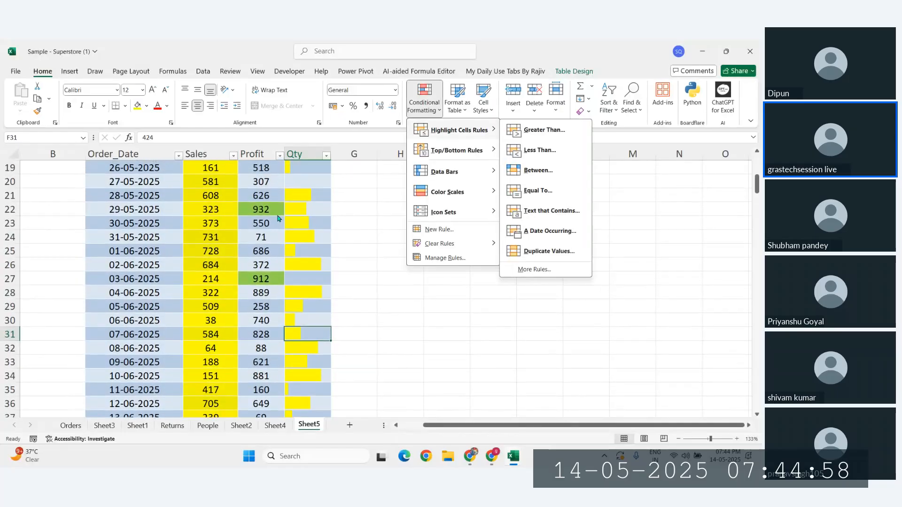
left_click(421, 112)
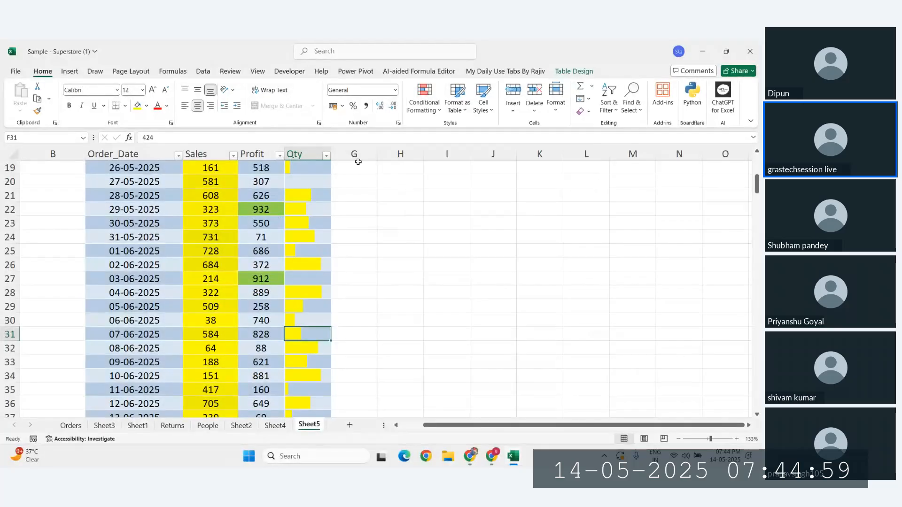
left_click(421, 113)
mouse_move(451, 130)
left_click(535, 269)
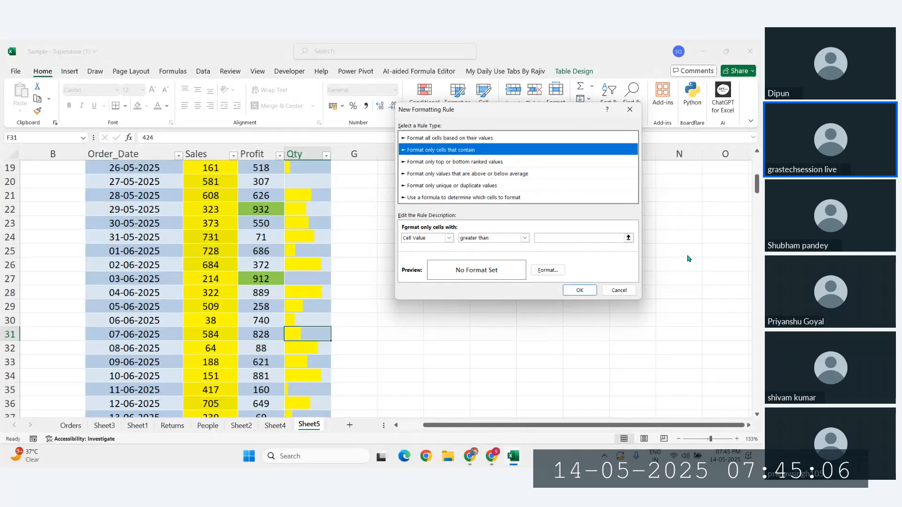
left_click(619, 290)
left_click(293, 278)
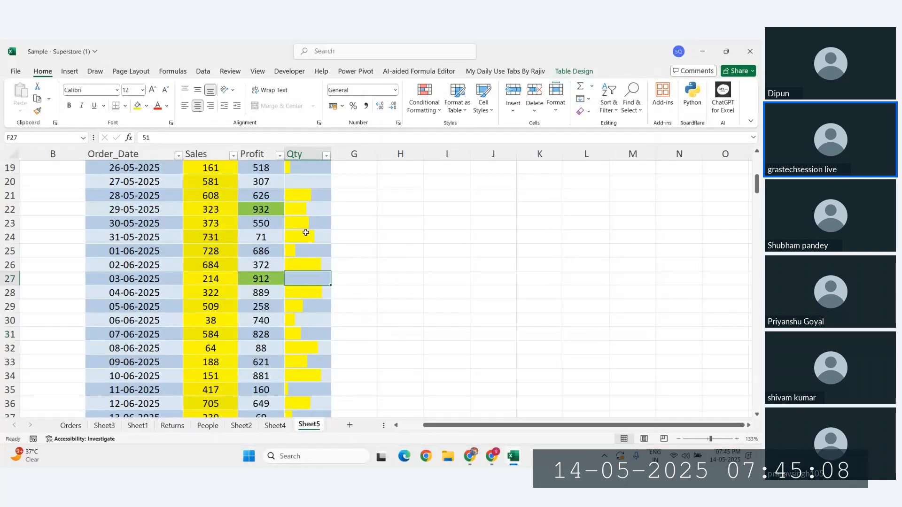
scroll(306, 233, "up", 4)
left_click(305, 180)
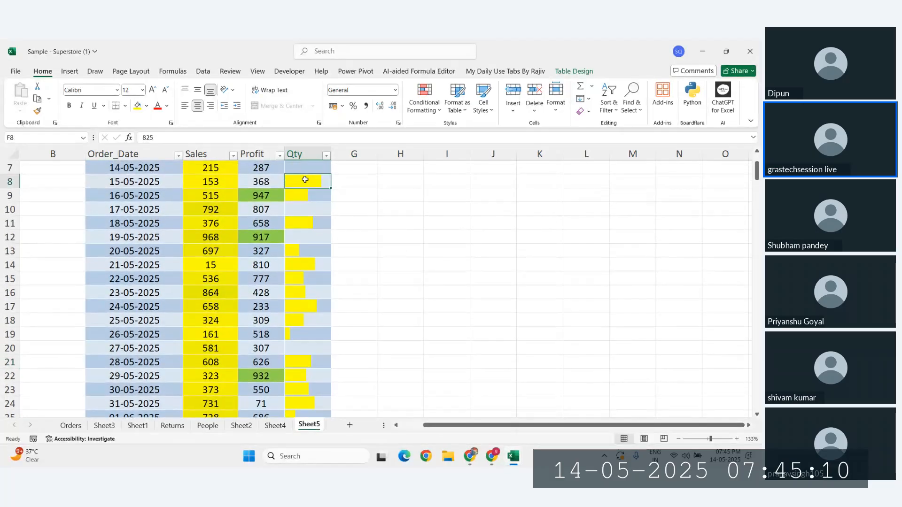
scroll(303, 181, "up", 1)
left_click(425, 100)
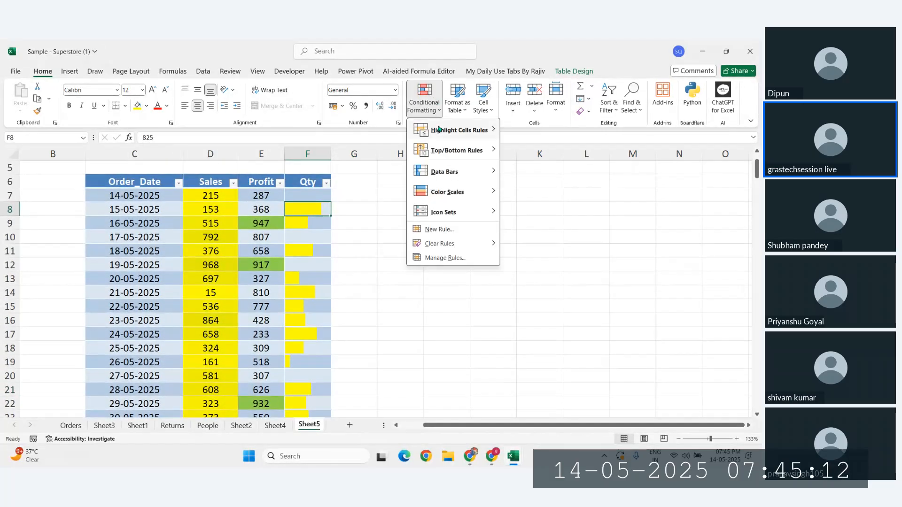
mouse_move(439, 128)
left_click(541, 270)
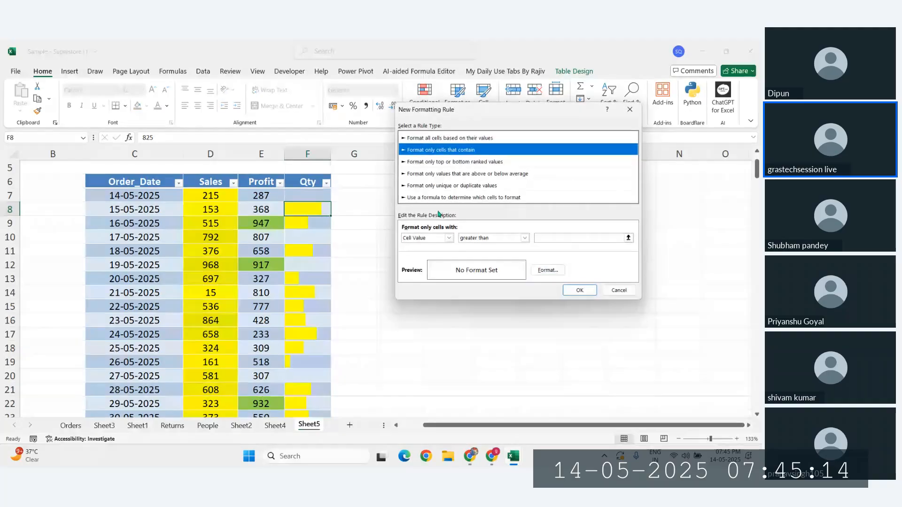
left_click(439, 197)
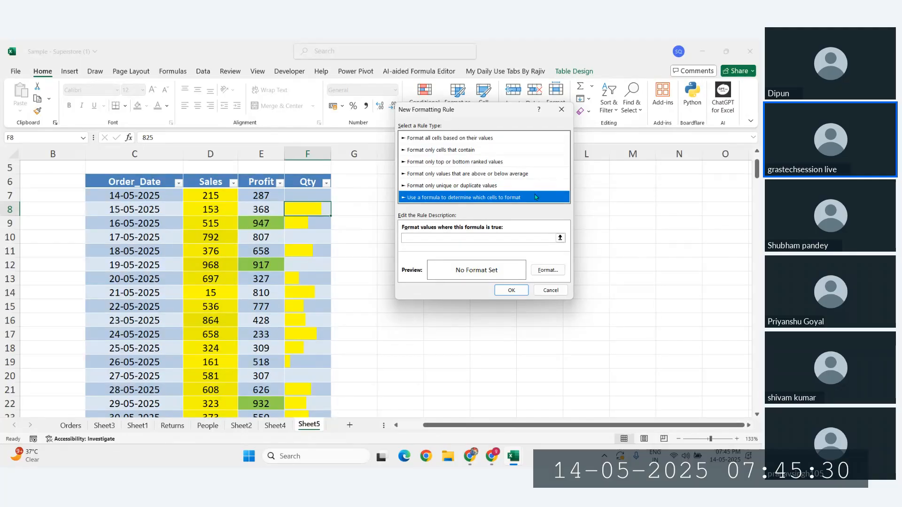
left_click(546, 290)
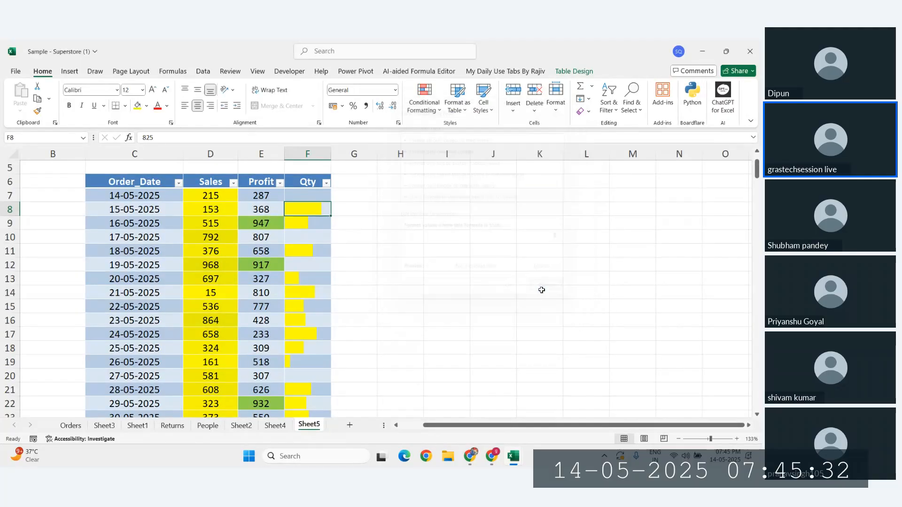
Step: Start a formula-based rule from Icon Sets > More Rules, cancel it, and reopen Conditional Formatting from F14
left_click(424, 114)
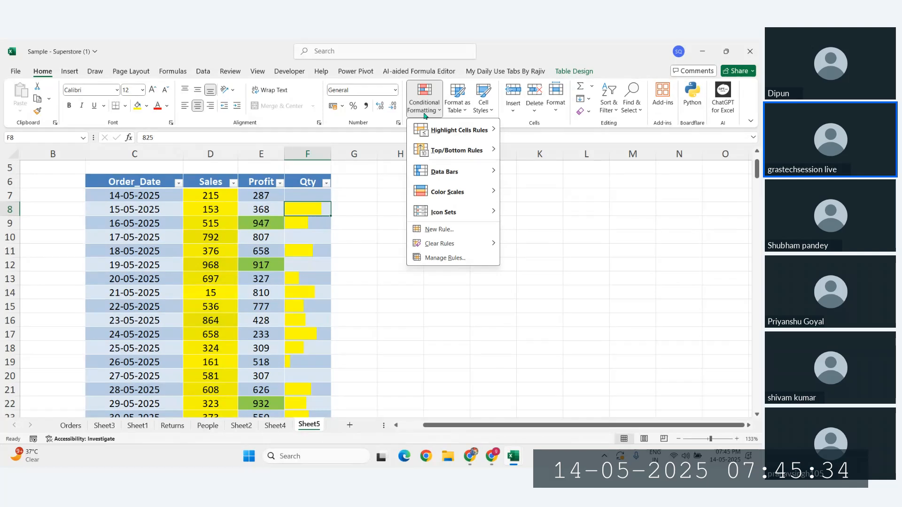
mouse_move(451, 212)
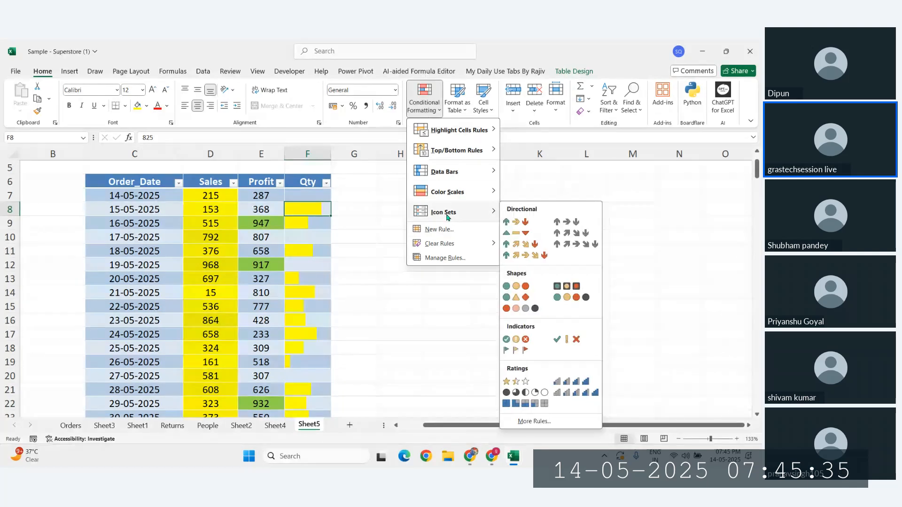
left_click(534, 421)
left_click(428, 174)
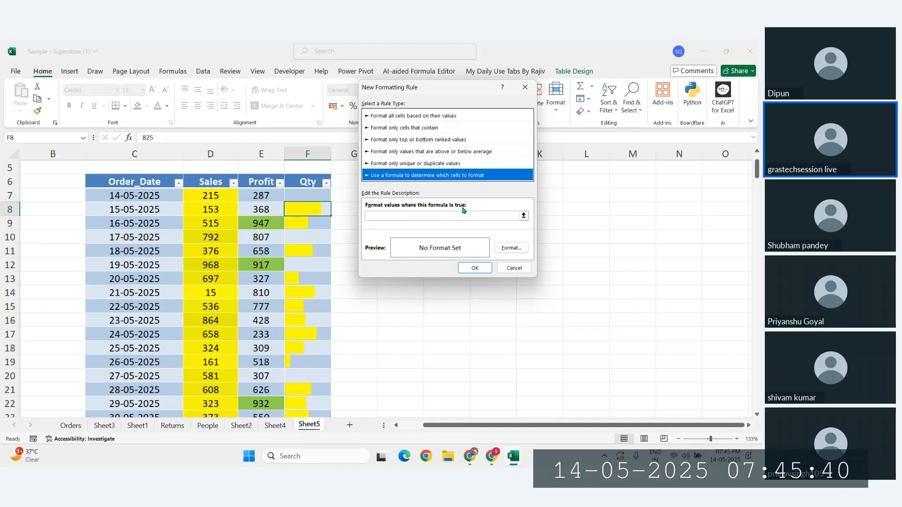
left_click(514, 268)
left_click(298, 290)
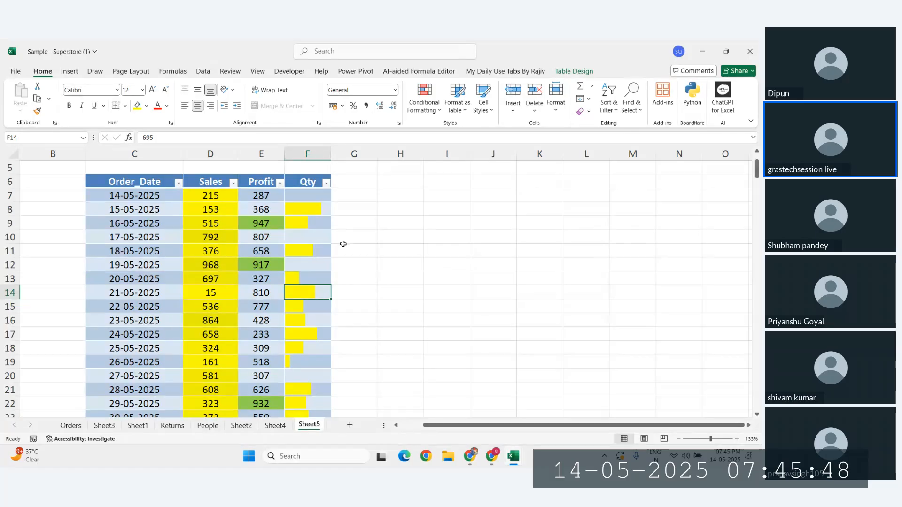
left_click(425, 106)
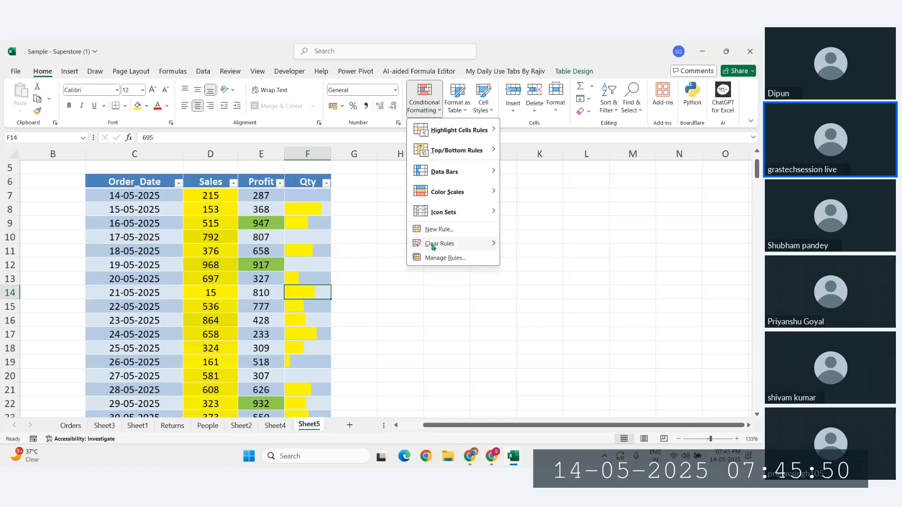
Step: Cancel a stray new rule, then delete the Qty Data Bar rule in Manage Rules and apply
left_click(439, 229)
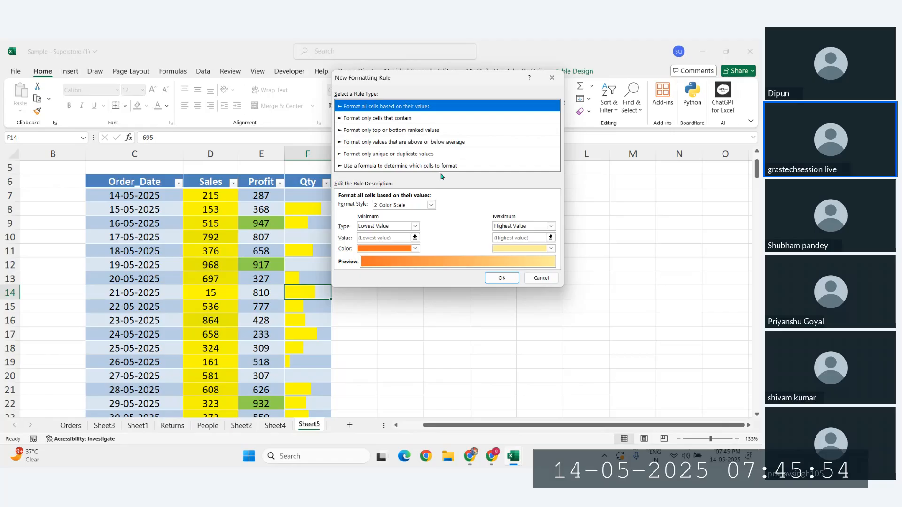
left_click(541, 278)
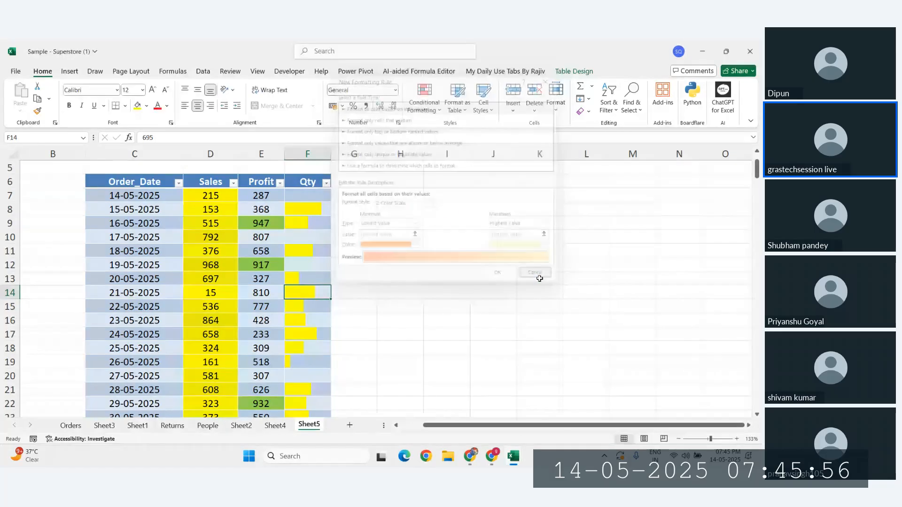
left_click(425, 101)
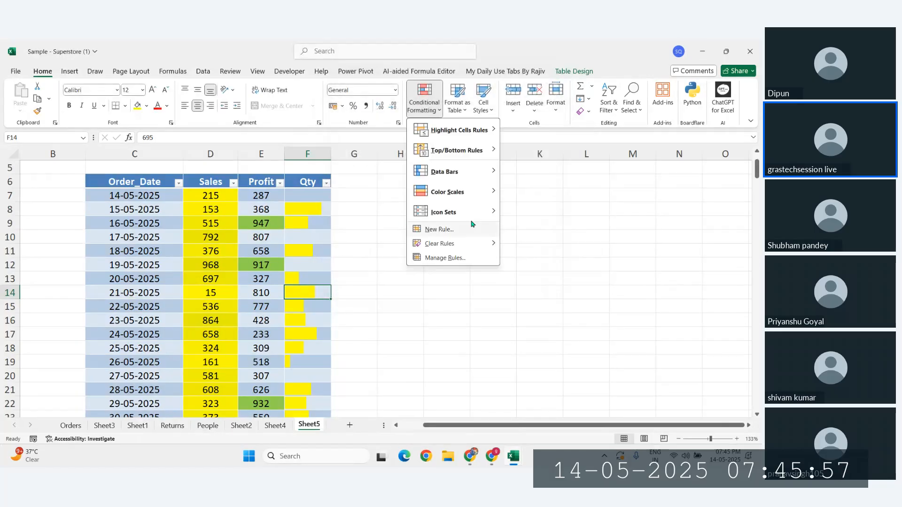
left_click(445, 258)
left_click(375, 168)
key("Down")
key("Down")
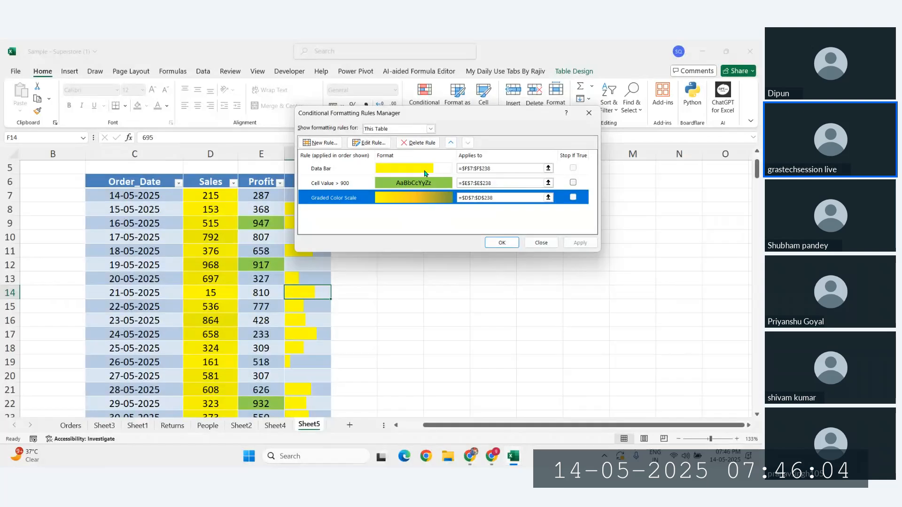
left_click(378, 168)
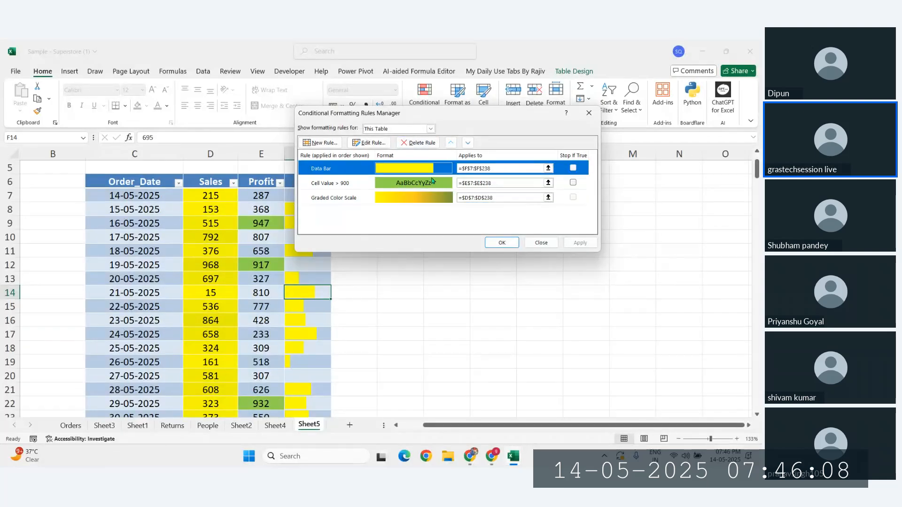
left_click(420, 144)
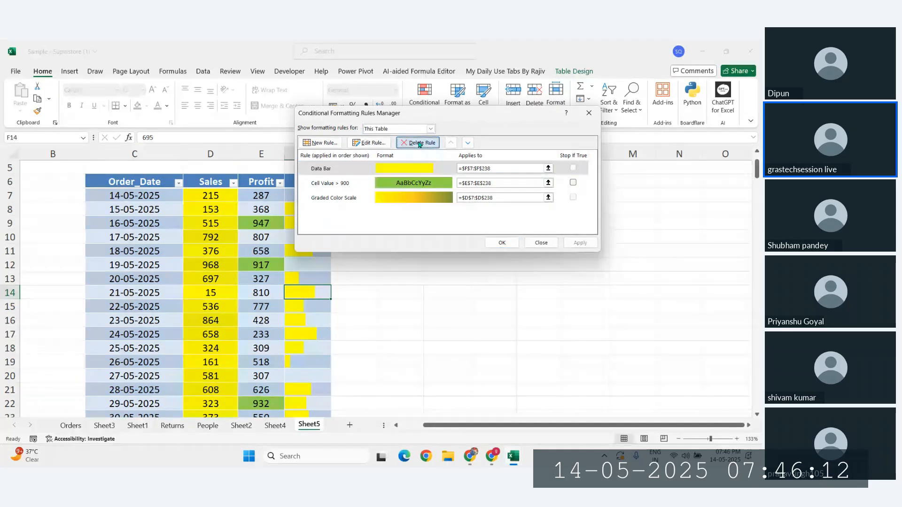
left_click(577, 242)
Step: Close the rules manager and check the empty rules list for blank cell J7
left_click(502, 242)
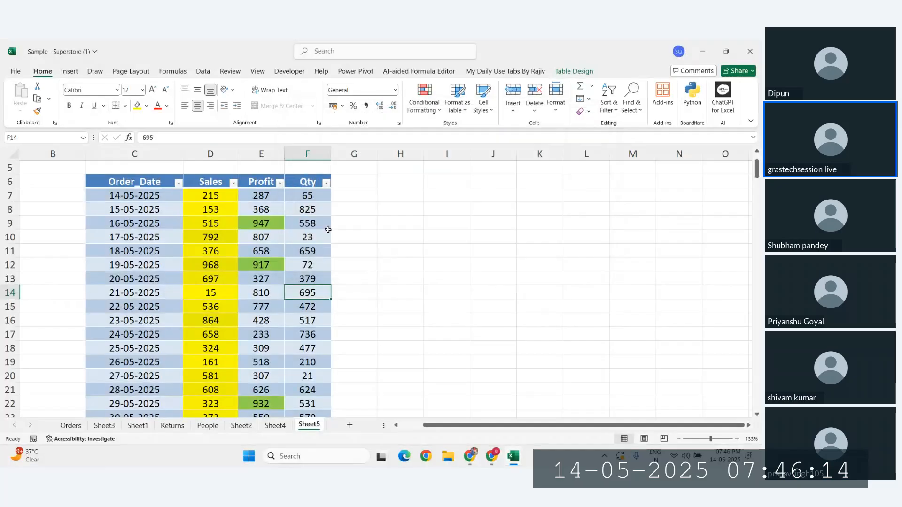
left_click_drag(308, 195, 321, 424)
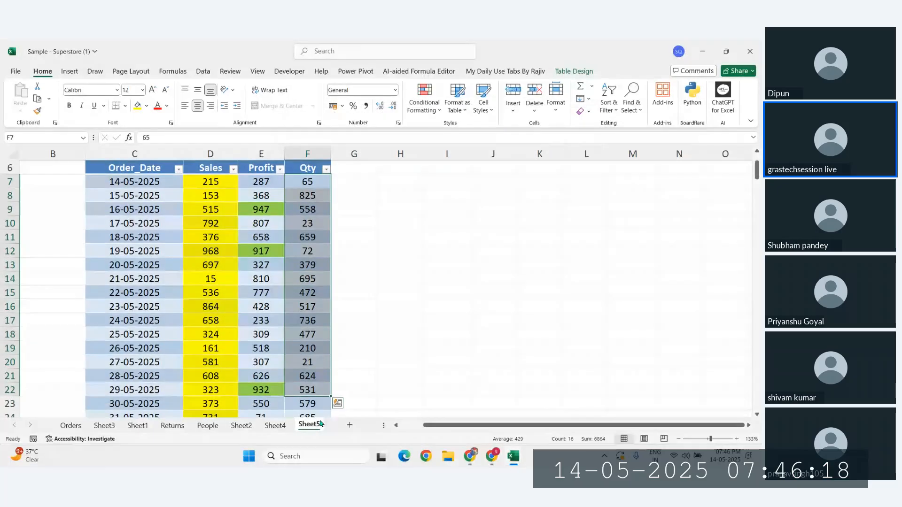
scroll(312, 407, "up", 1)
left_click(444, 210)
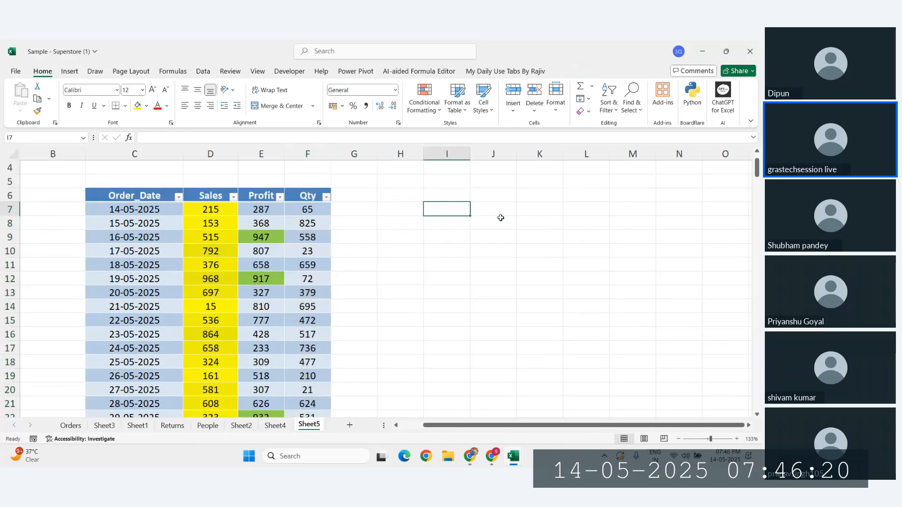
left_click(533, 212)
left_click(497, 217)
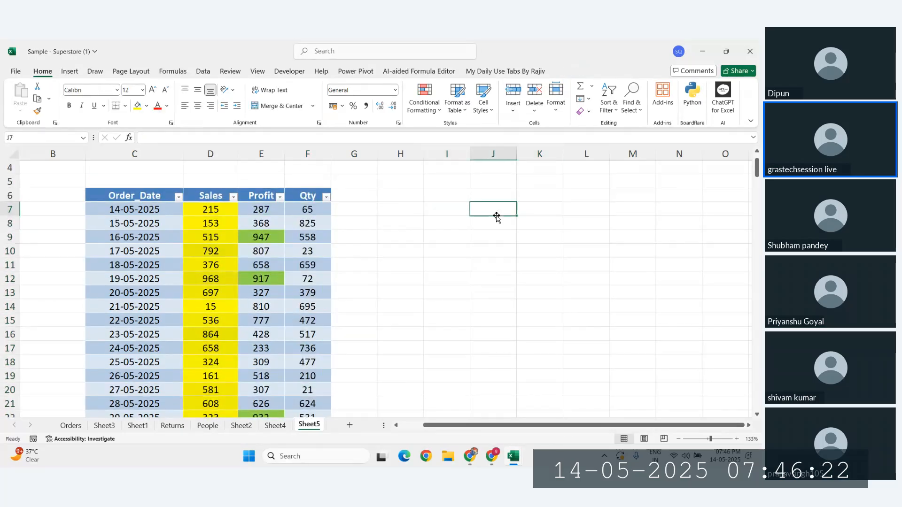
left_click(424, 98)
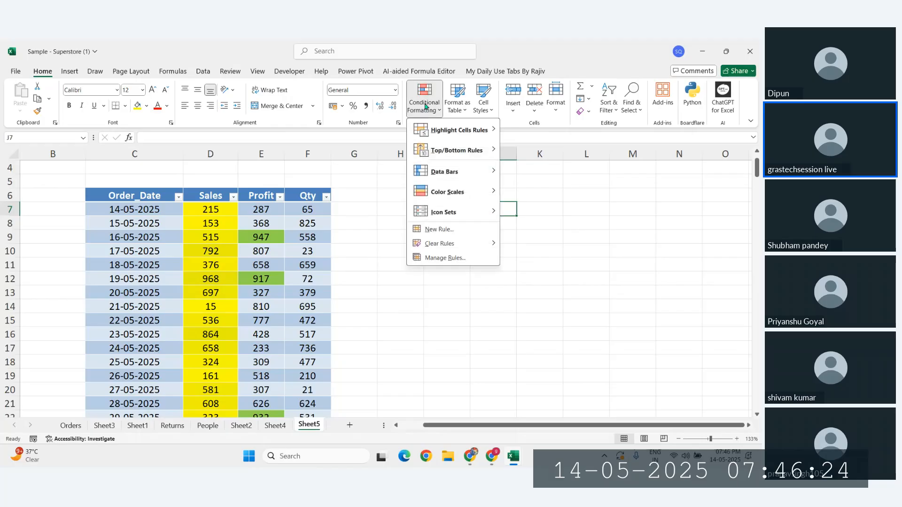
left_click(442, 259)
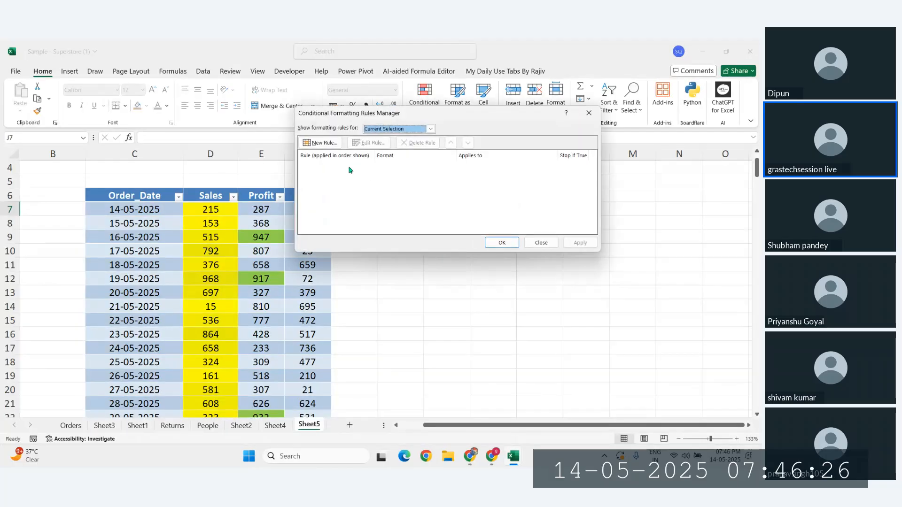
left_click(542, 243)
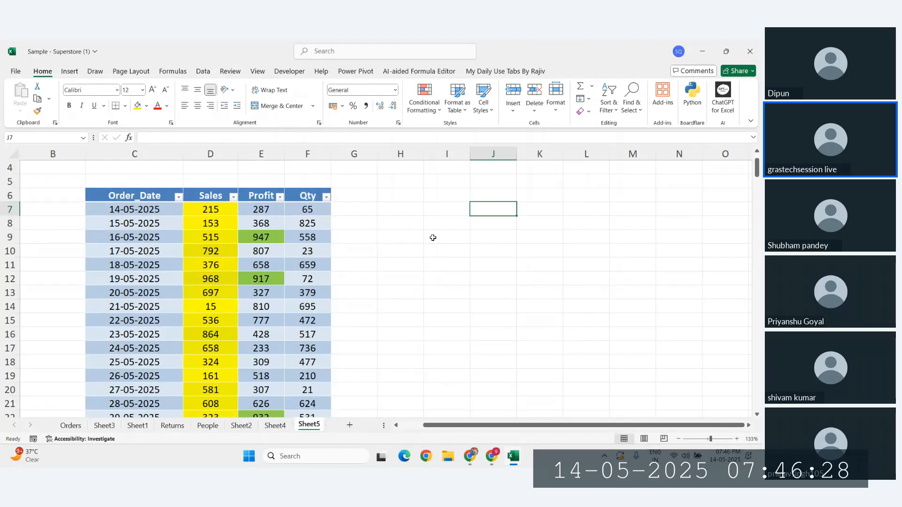
Step: From Profit cell E7, delete the Graded Color Scale rule in Manage Rules and apply
left_click(249, 207)
left_click(424, 99)
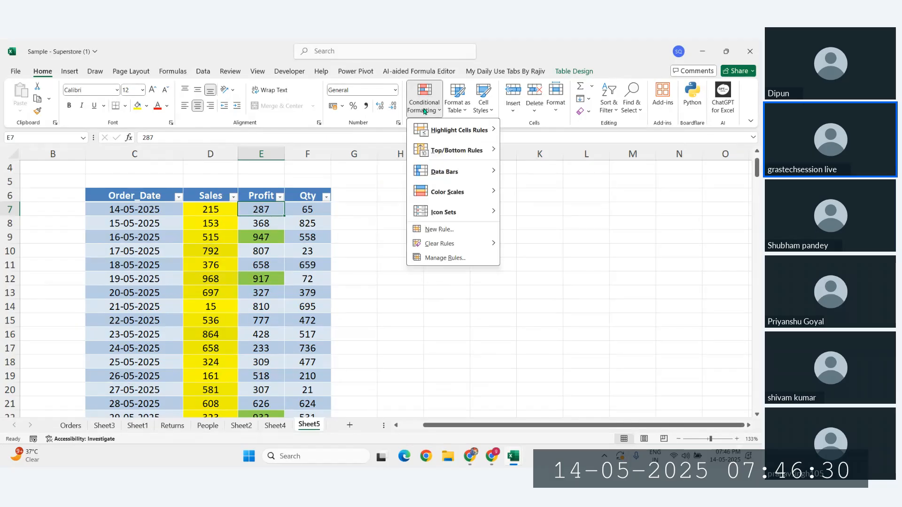
left_click(444, 259)
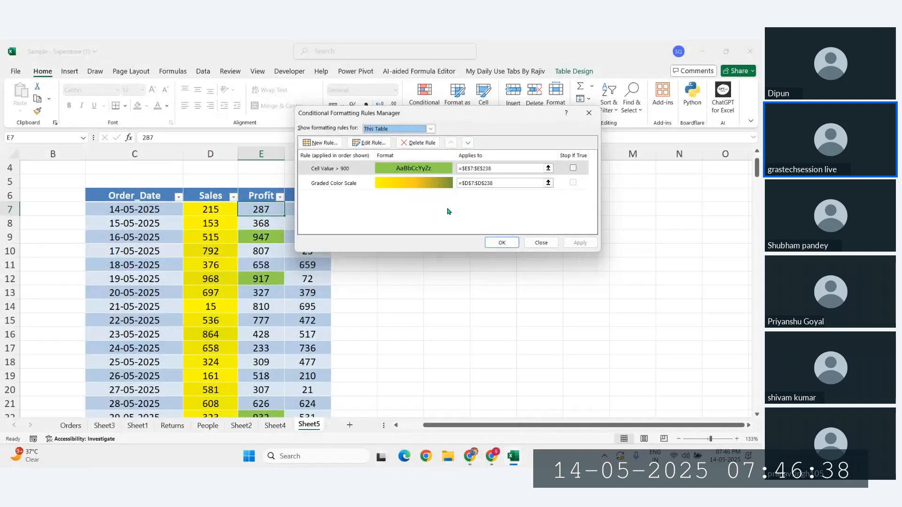
left_click(343, 169)
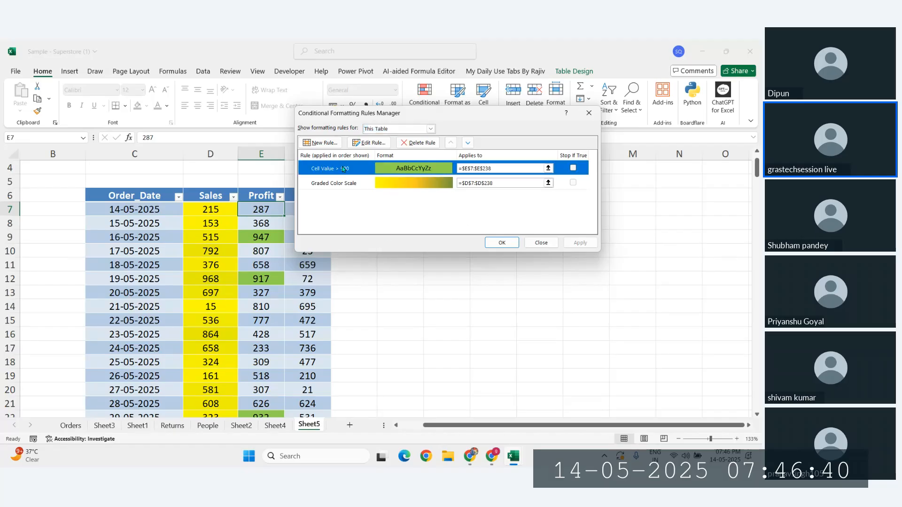
left_click(349, 186)
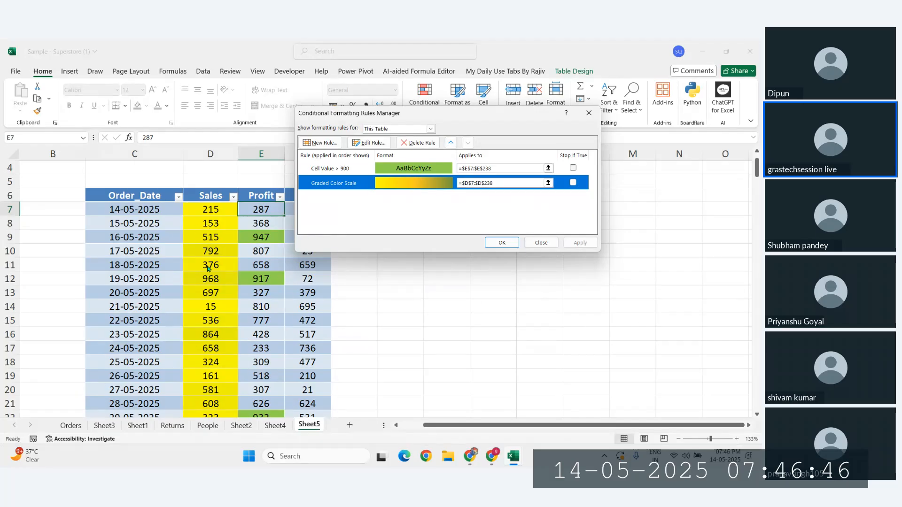
left_click(418, 142)
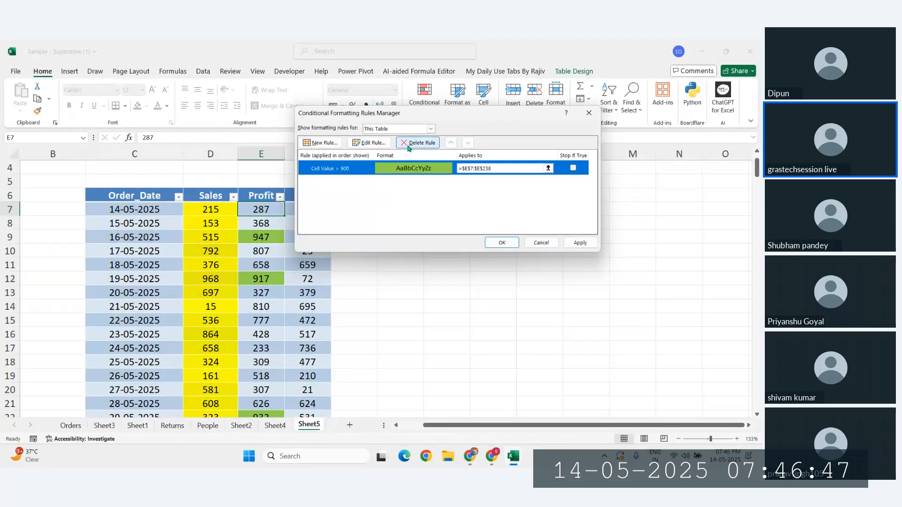
left_click(583, 245)
left_click(541, 243)
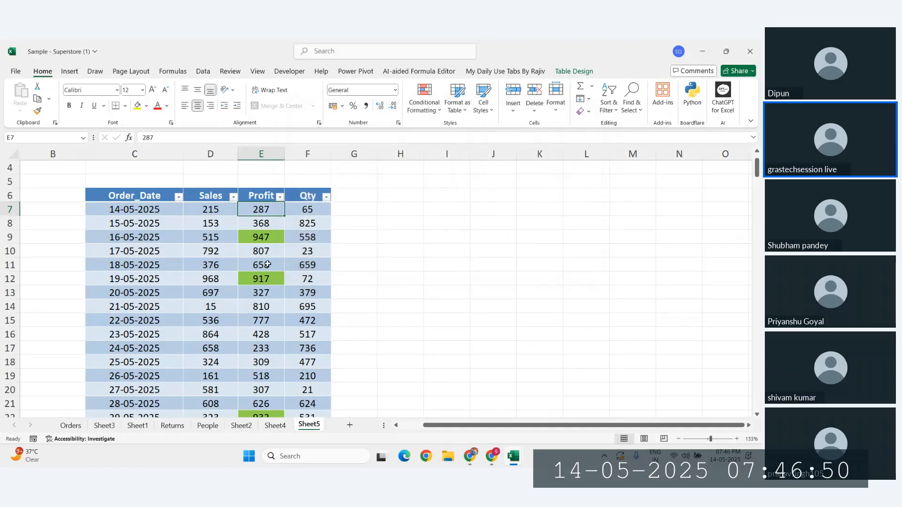
left_click_drag(219, 212, 204, 435)
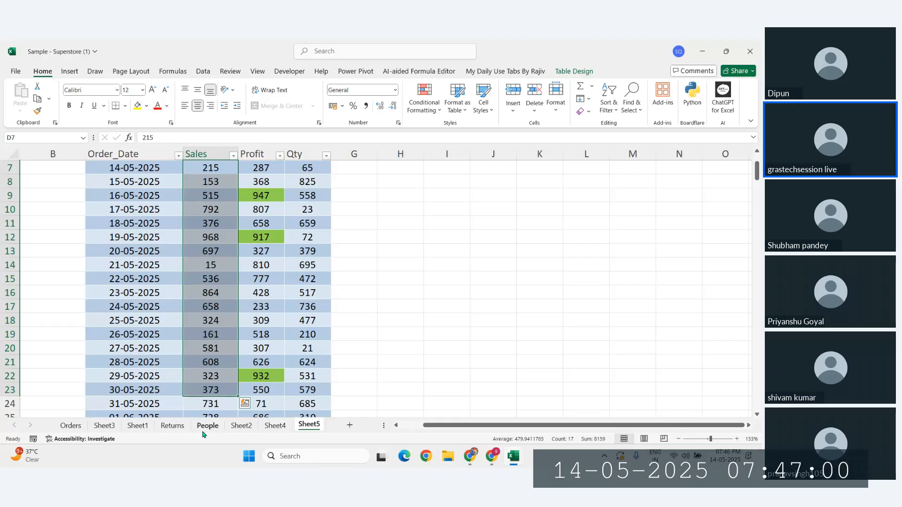
scroll(198, 306, "up", 2)
left_click(211, 334)
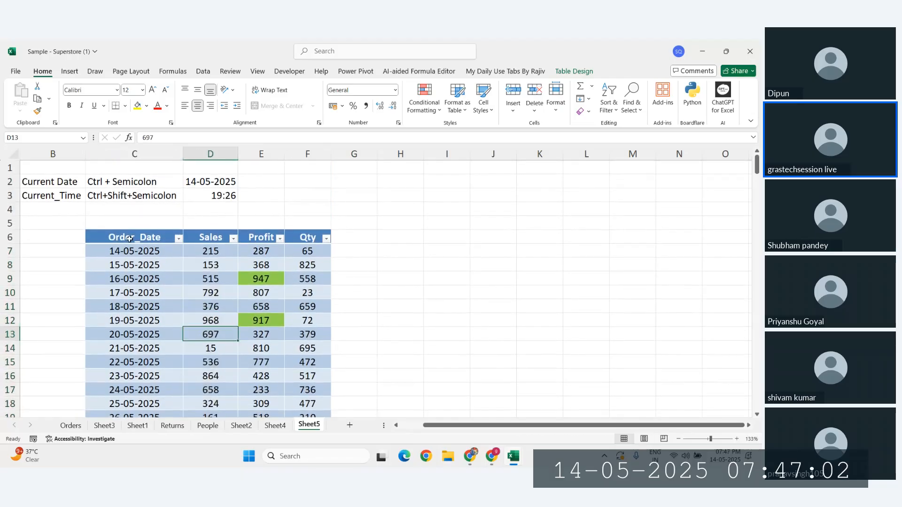
left_click_drag(130, 239, 226, 292)
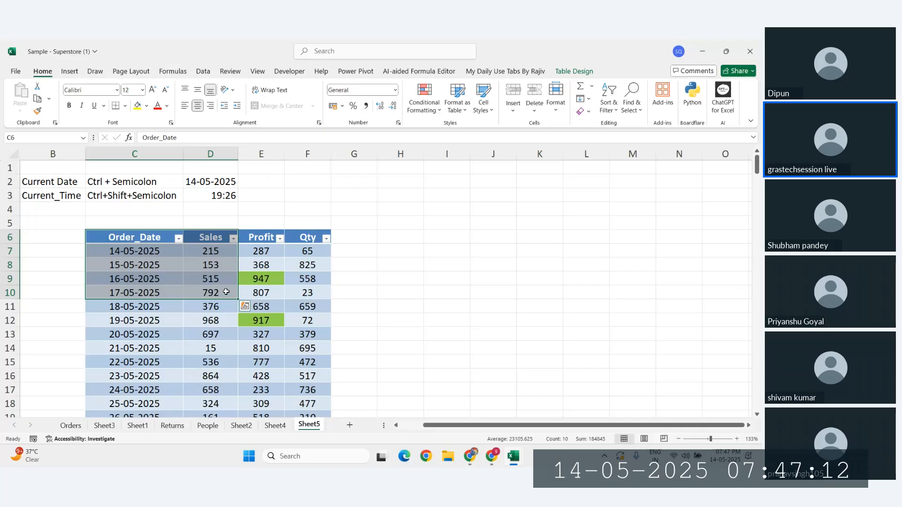
left_click(153, 277)
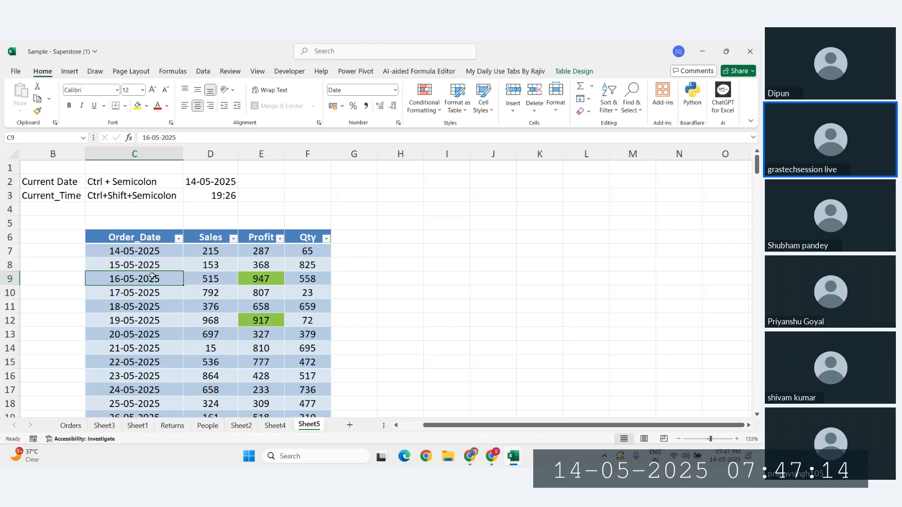
key("ctrl+a")
key("Delete")
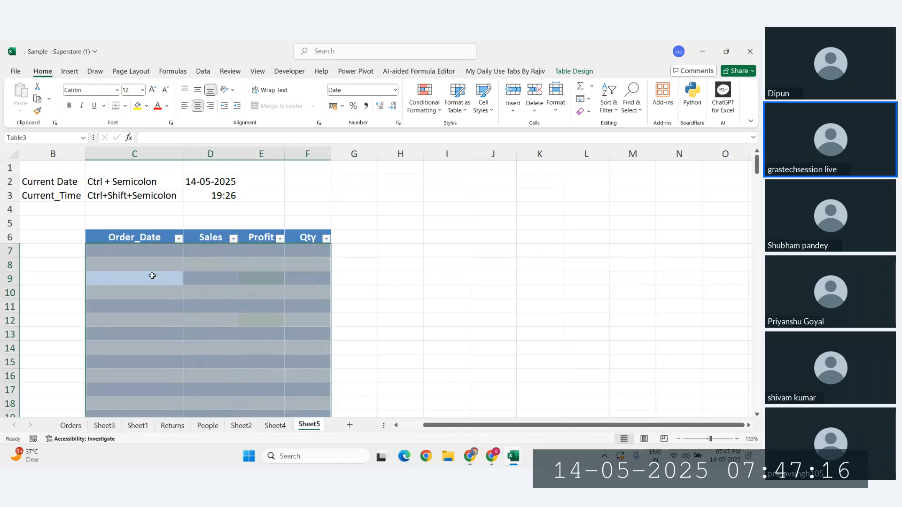
left_click(436, 274)
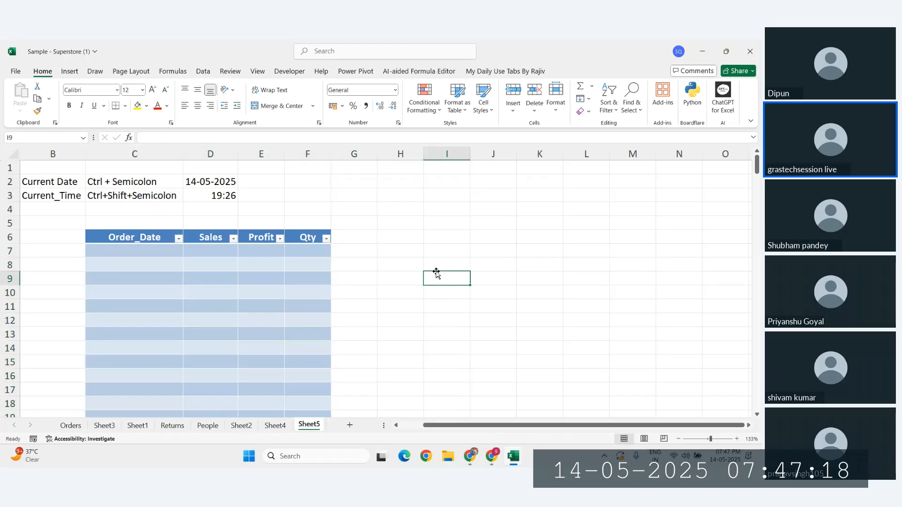
left_click(236, 316)
key("ctrl+z")
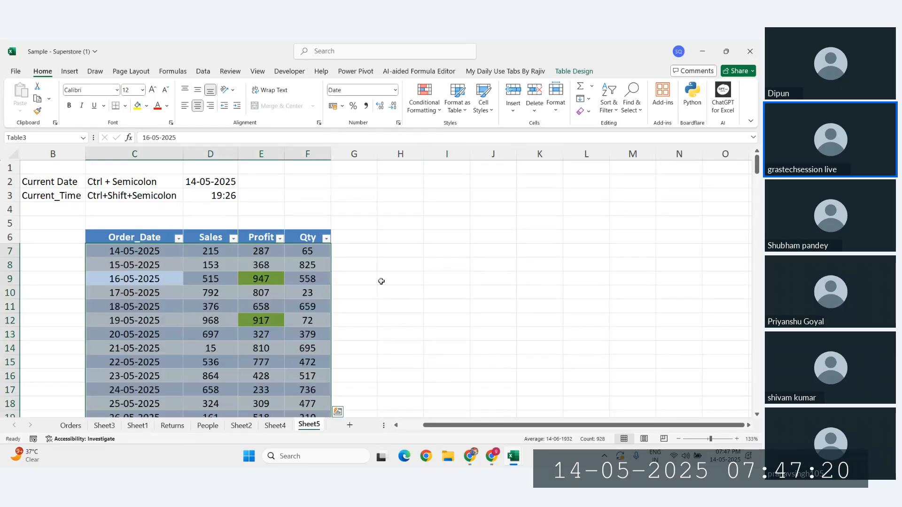
left_click(414, 282)
left_click_drag(129, 237, 321, 349)
scroll(321, 348, "up", 2)
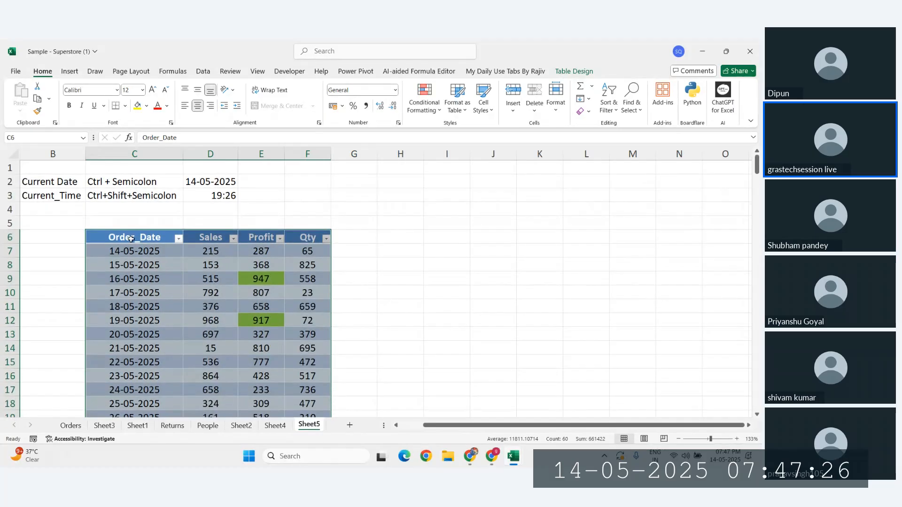
key("ctrl+q")
left_click_drag(131, 223, 300, 241)
Step: Select from blank cell C5 across columns C–F to the last table row and copy it
left_click(105, 222)
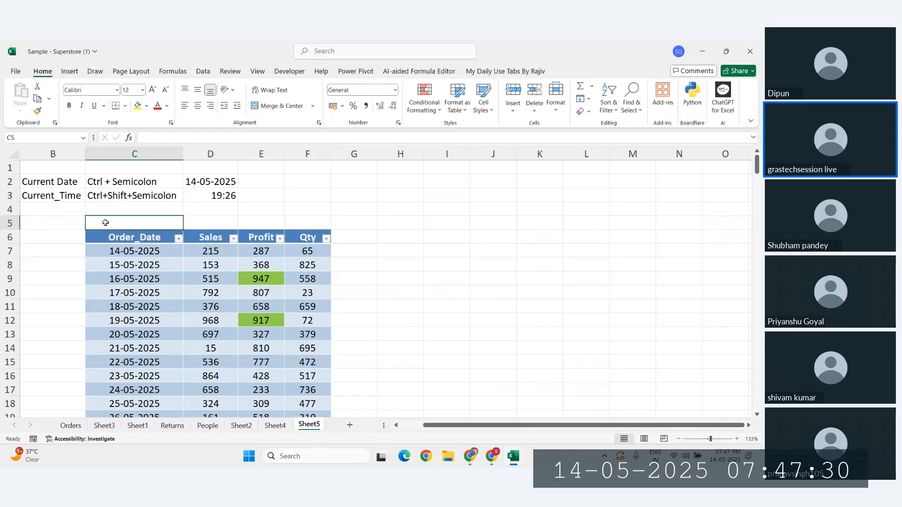
key("shift+Right")
key("shift+Right")
key("shift+Right")
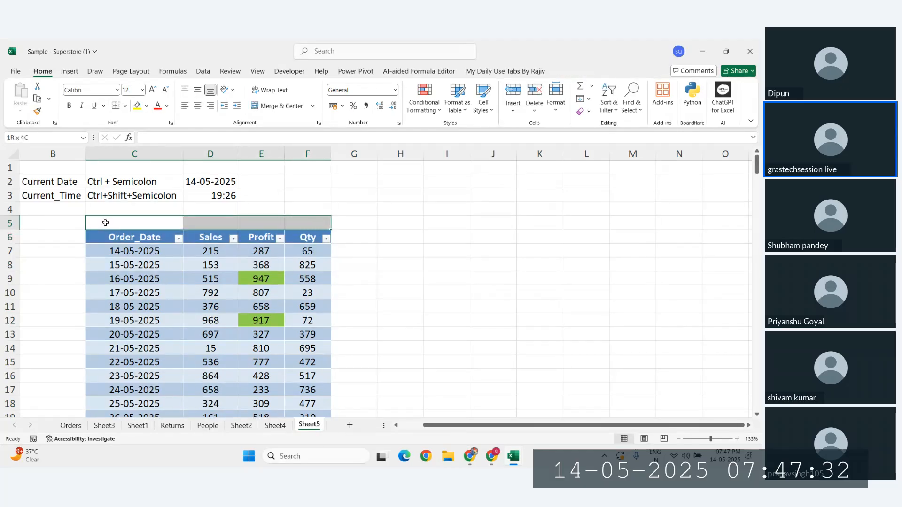
key("shift+Down")
key("shift+Down")
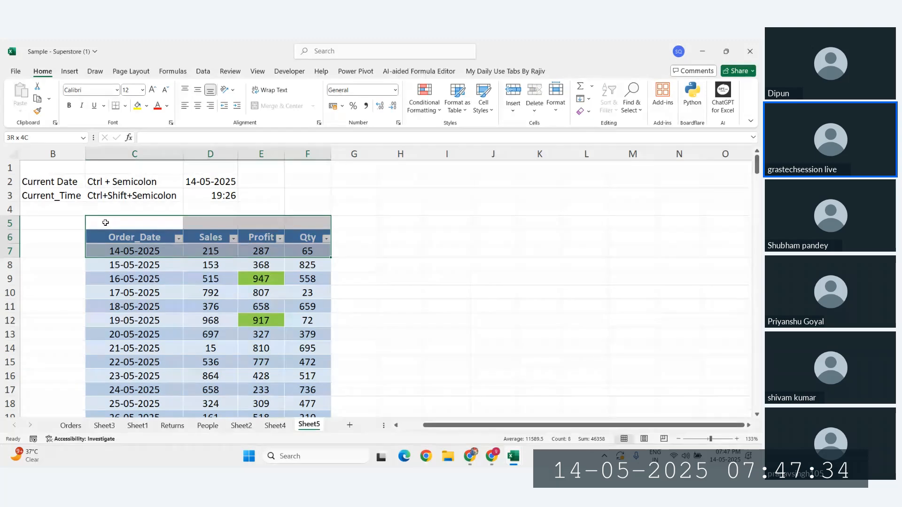
key("ctrl+shift+Down")
key("ctrl+c")
Step: Paste the copied table back over itself as plain values
scroll(105, 223, "up", 20)
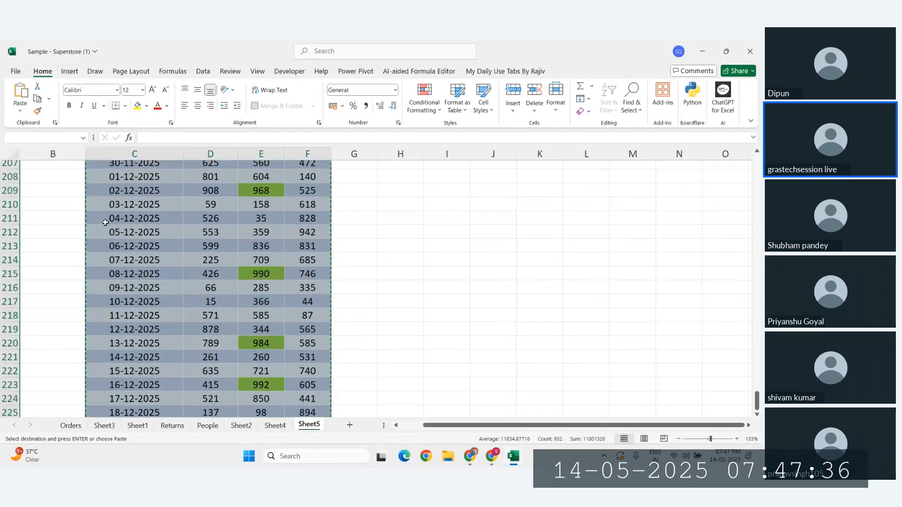
scroll(105, 222, "up", 13)
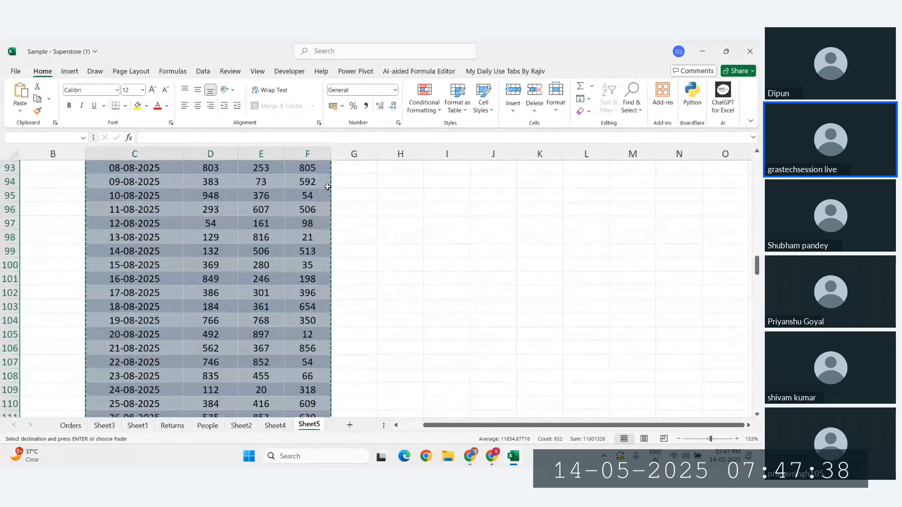
left_click_drag(758, 265, 761, 154)
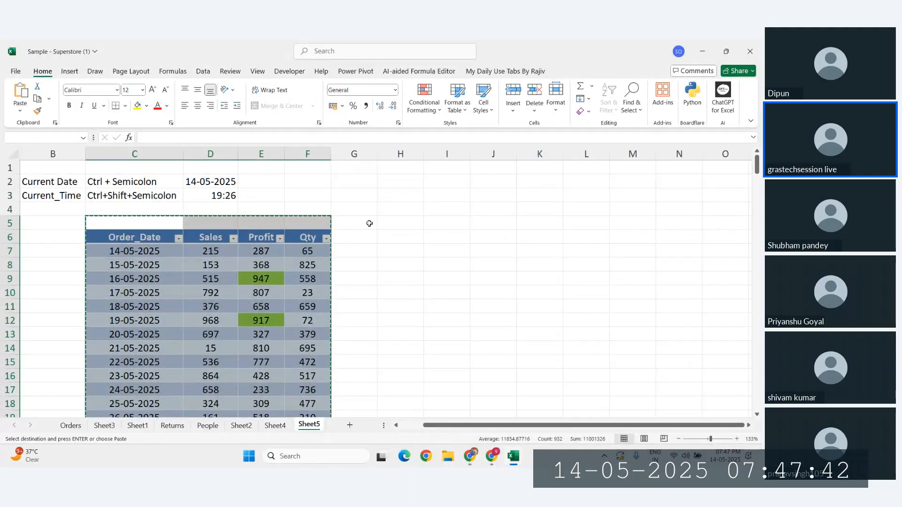
right_click(113, 219)
left_click(153, 197)
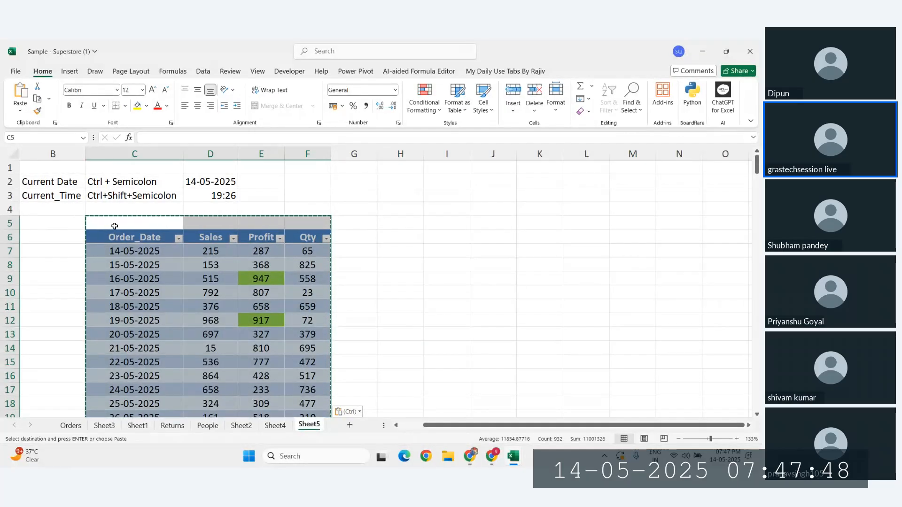
Step: Delete columns C through F, then undo to bring the table back
left_click(136, 155)
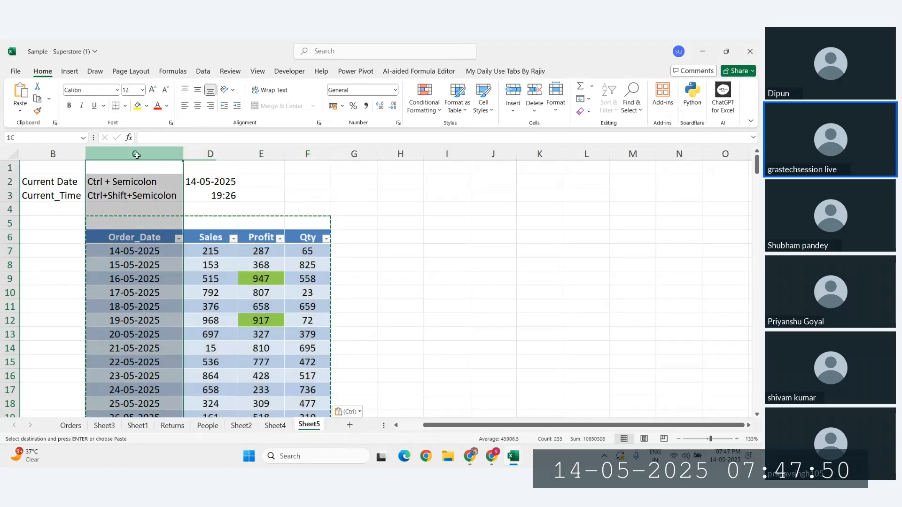
left_click_drag(136, 155, 303, 153)
key("ctrl+minus")
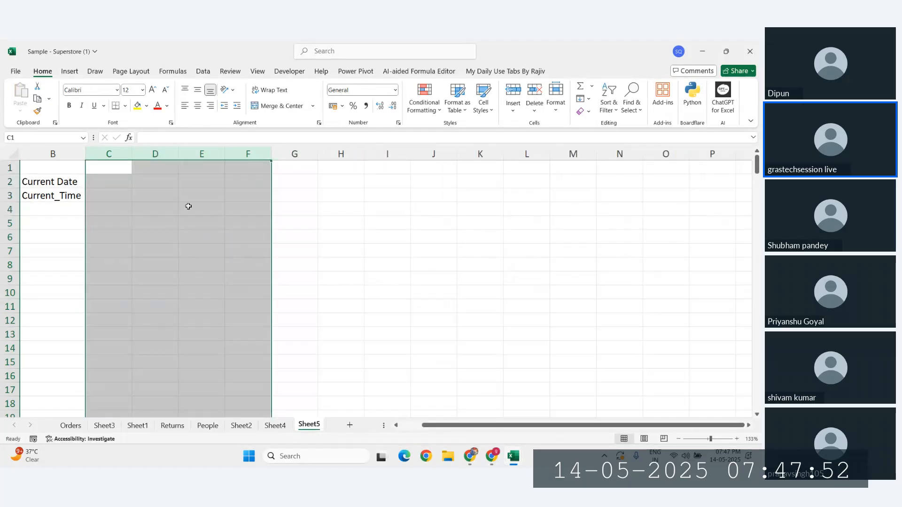
left_click(112, 237)
right_click(111, 237)
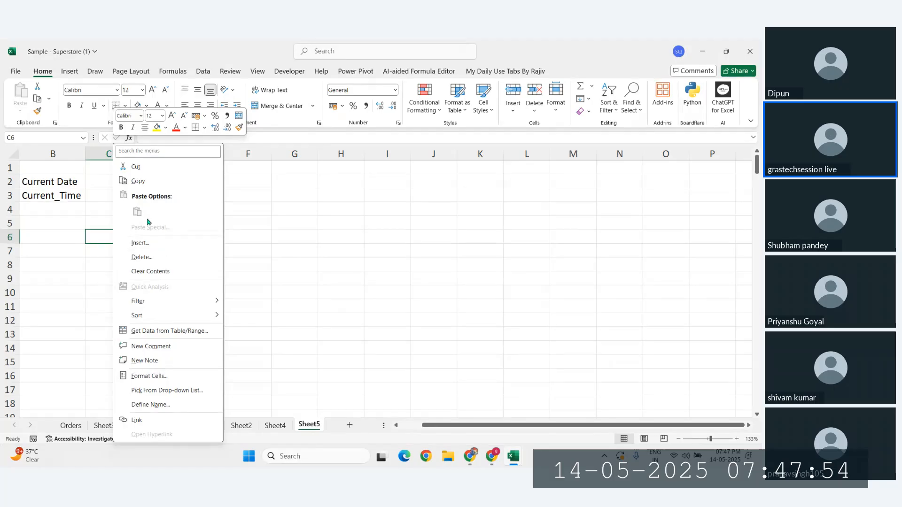
left_click(95, 236)
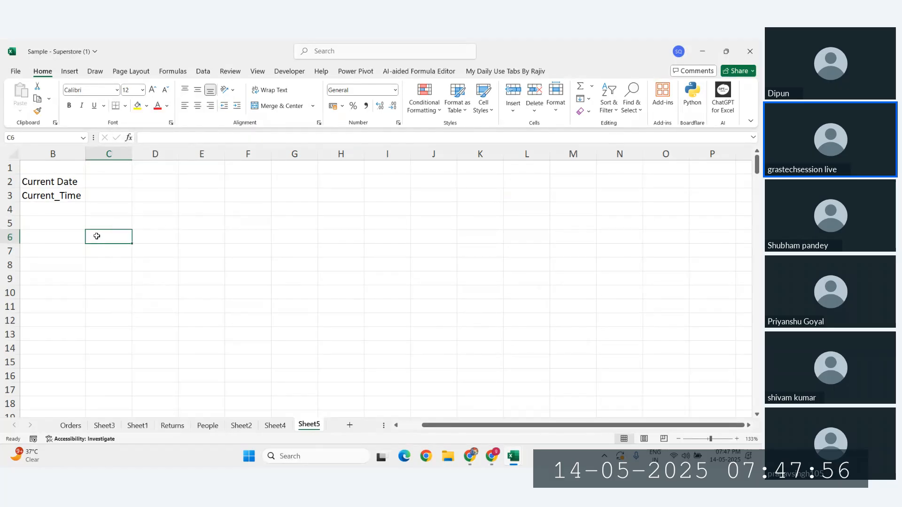
key("ctrl+z")
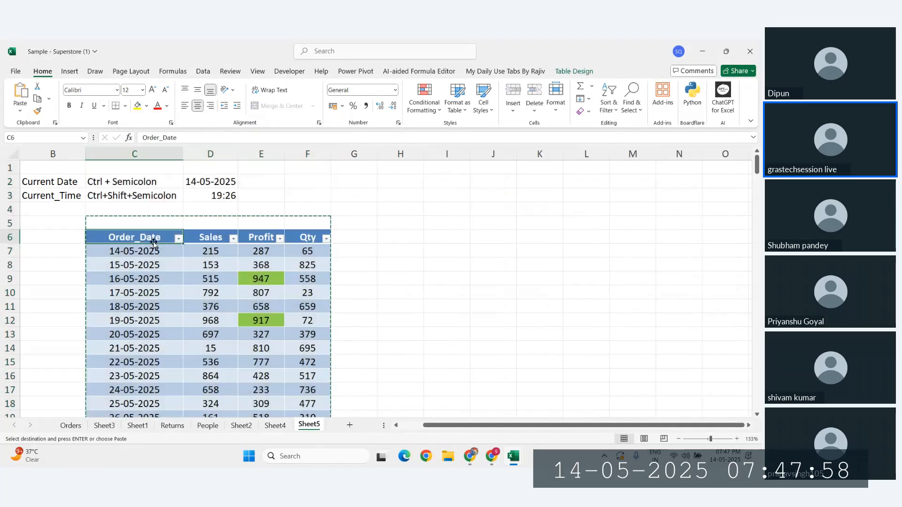
Step: Paste values at G6, test deleting columns C–F, inspect serial 45791, and undo both
left_click(365, 238)
right_click(365, 238)
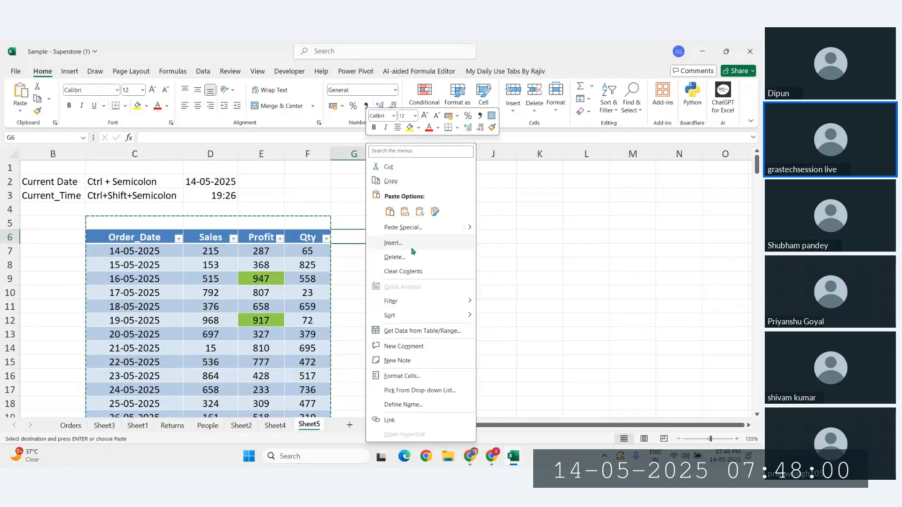
left_click(404, 211)
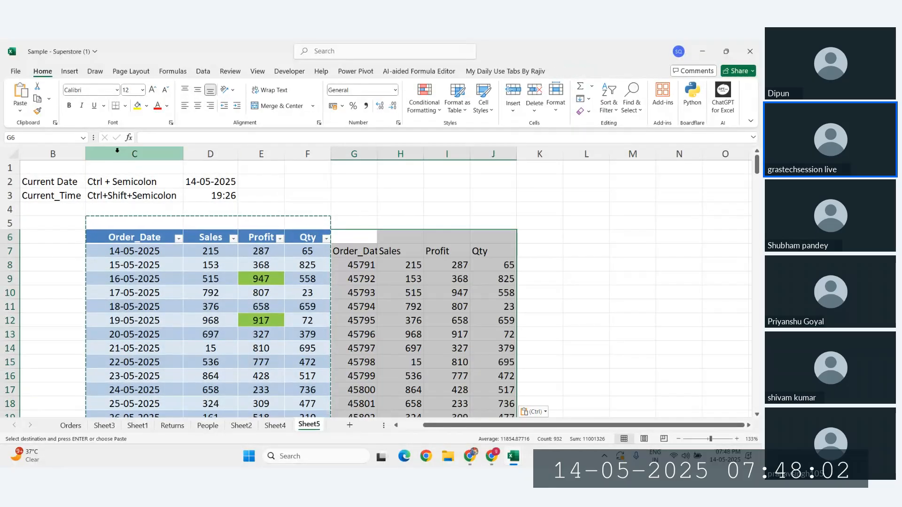
left_click_drag(173, 151, 316, 152)
key("ctrl+minus")
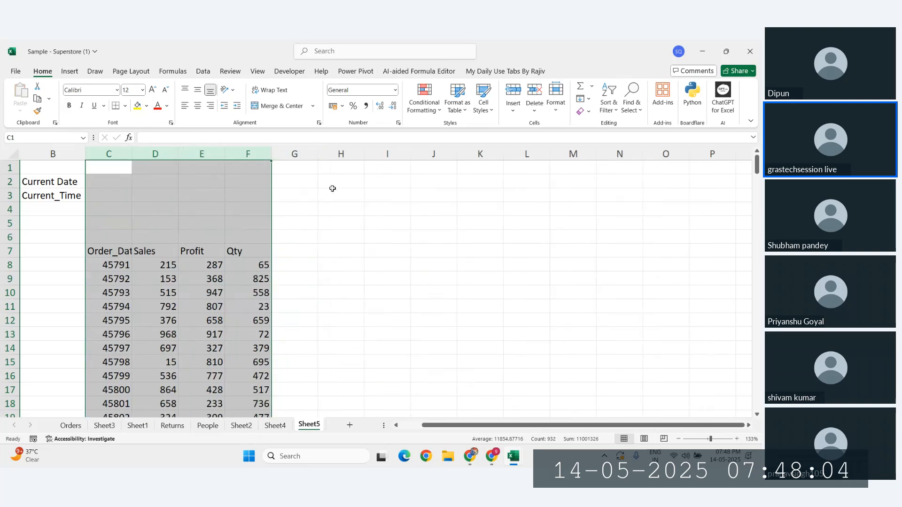
left_click(338, 250)
left_click_drag(113, 251, 256, 426)
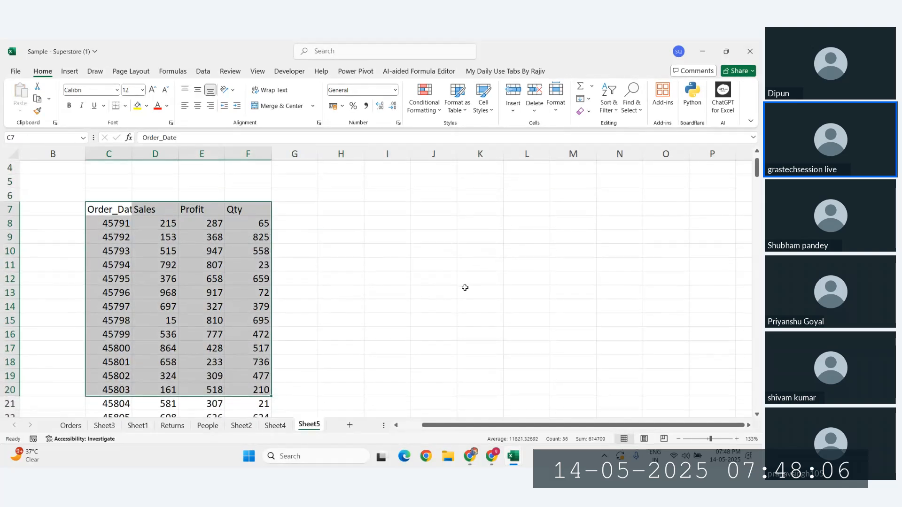
key("ctrl+z")
left_click(397, 268)
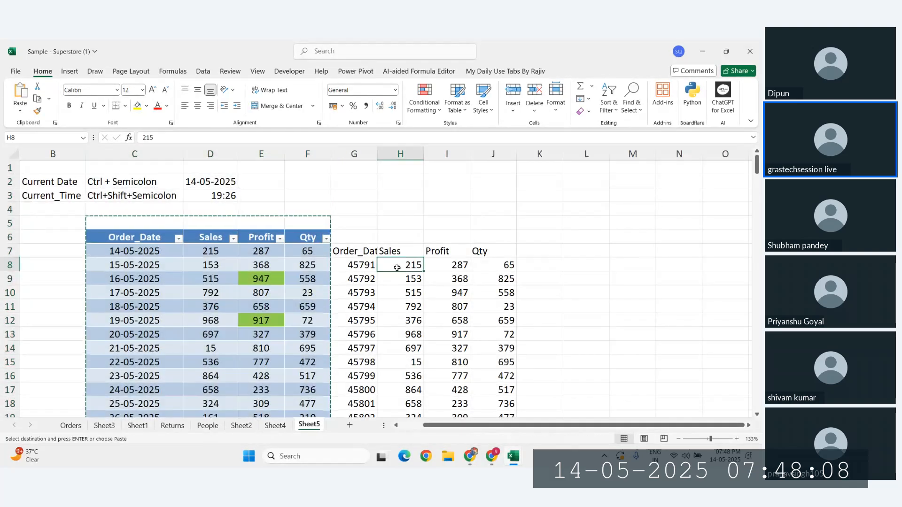
left_click(354, 267)
left_click(211, 264)
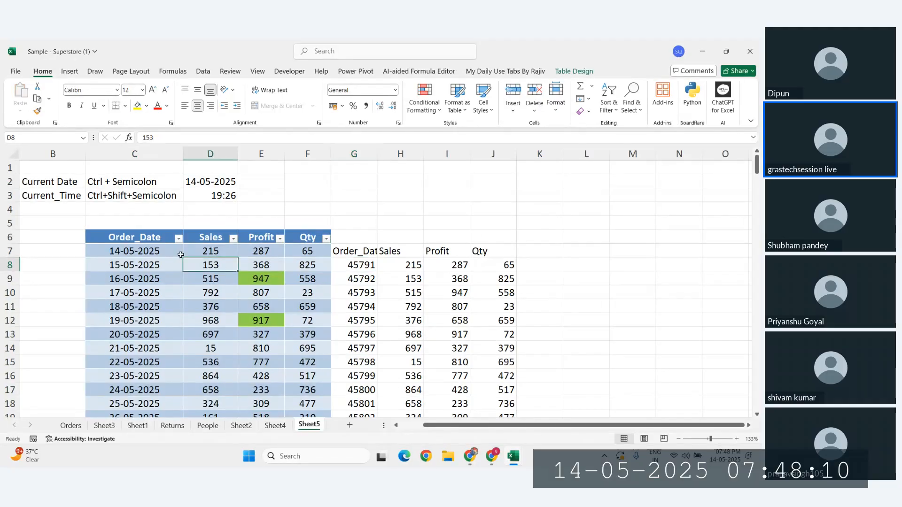
key("ctrl+z")
Step: Copy the whole table with Ctrl+A and paste it as values only at J6
left_click(261, 251)
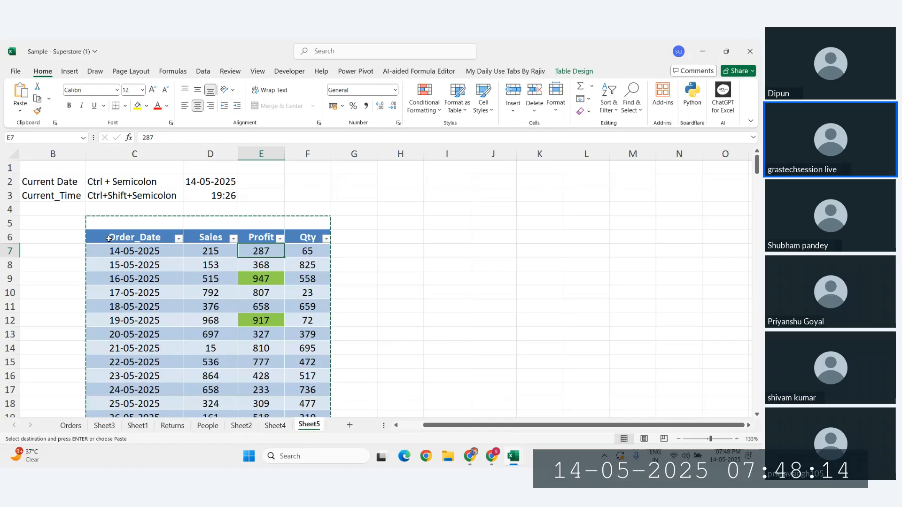
key("ctrl+c")
left_click(133, 222)
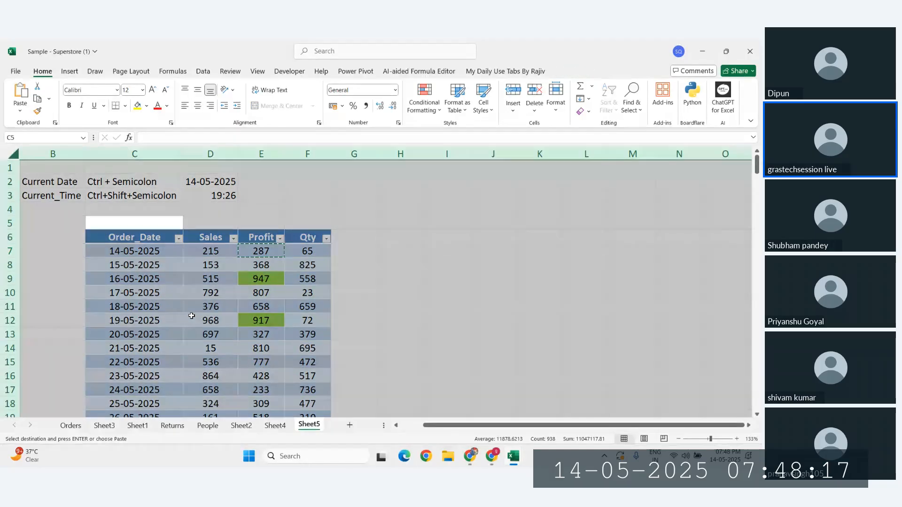
left_click(192, 316)
key("ctrl+a")
key("ctrl+a")
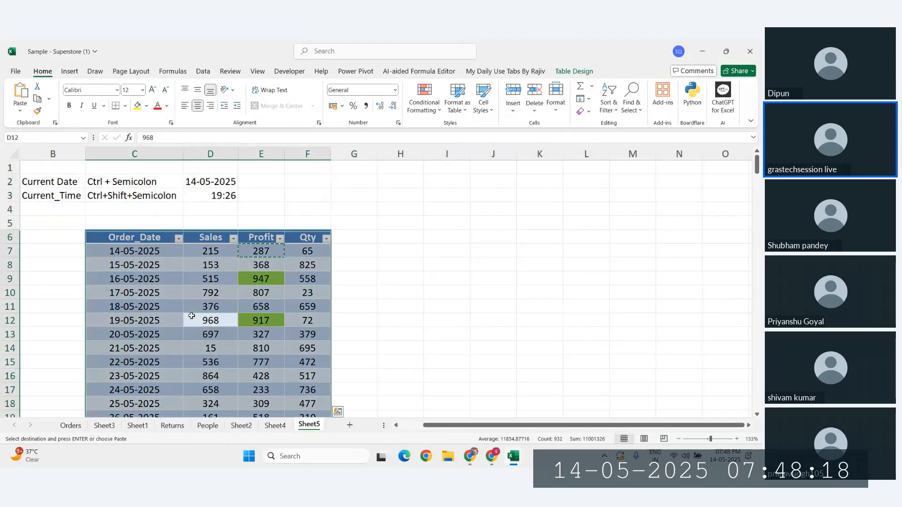
key("ctrl+c")
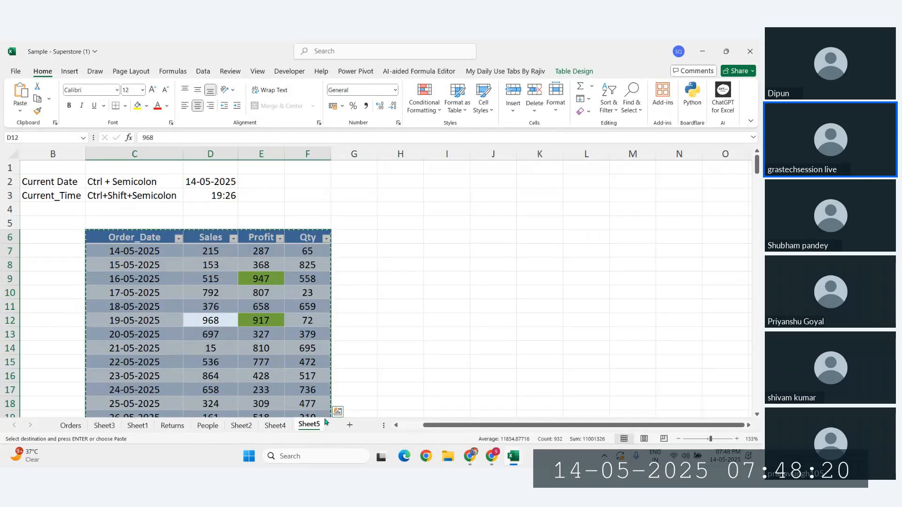
scroll(326, 246, "right", 3)
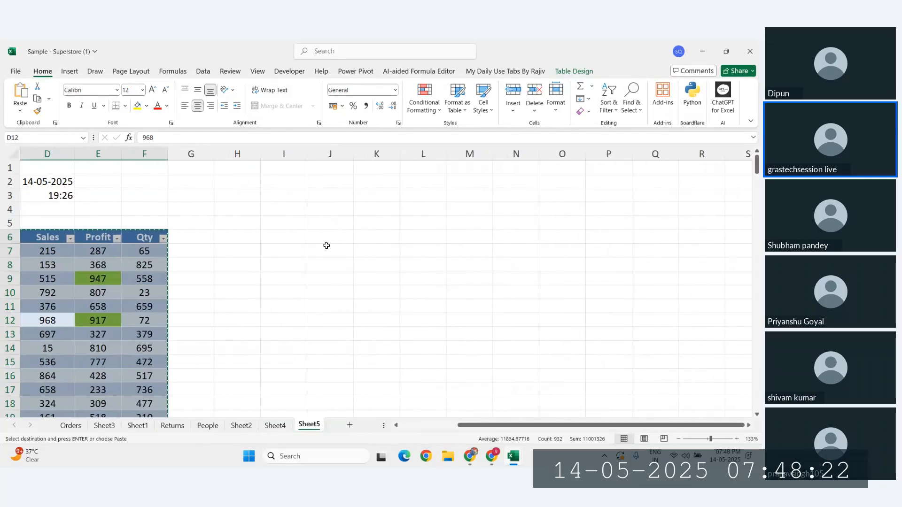
left_click(329, 240)
right_click(329, 240)
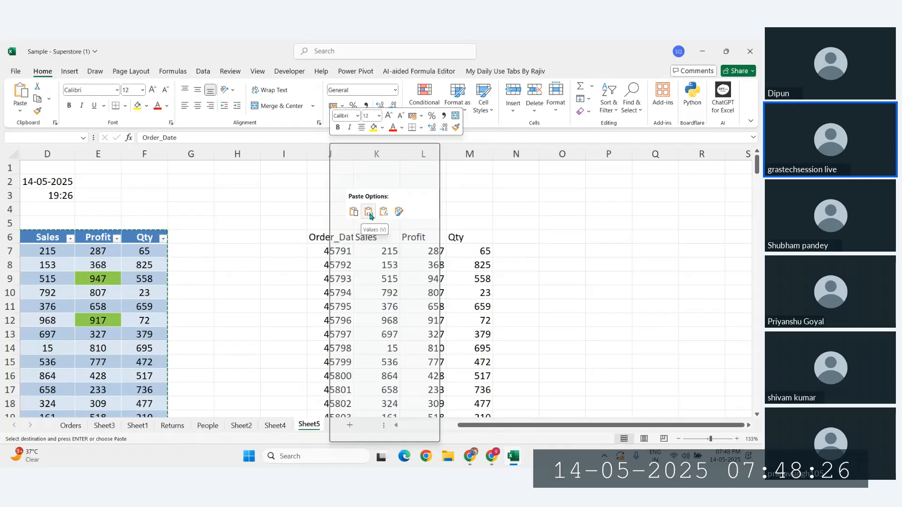
left_click(370, 213)
left_click_drag(330, 237, 435, 362)
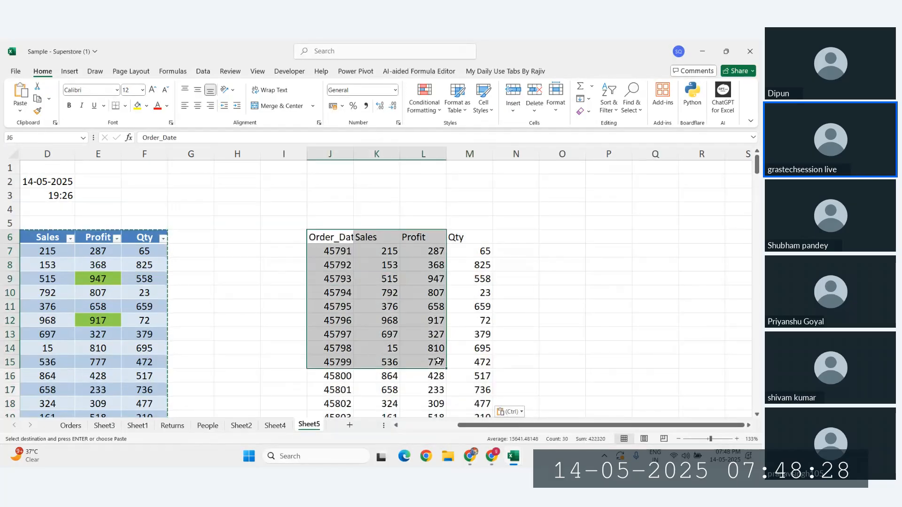
scroll(131, 174, "left", 2)
Step: Delete columns C–F to check the values copy, undo, cancel the copy, and select C6:F15
left_click_drag(245, 154, 151, 157)
key("ctrl+minus")
left_click(376, 262)
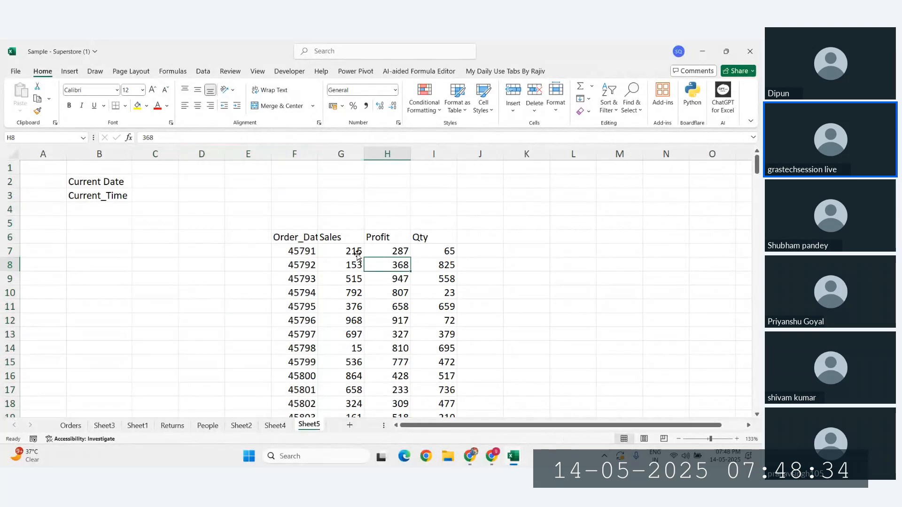
left_click_drag(296, 237, 435, 391)
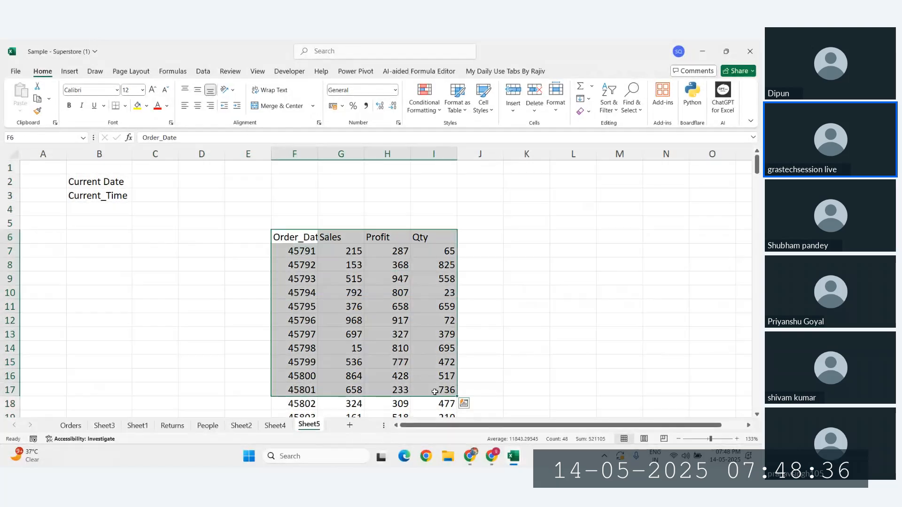
left_click(301, 363)
scroll(292, 399, "down", 6)
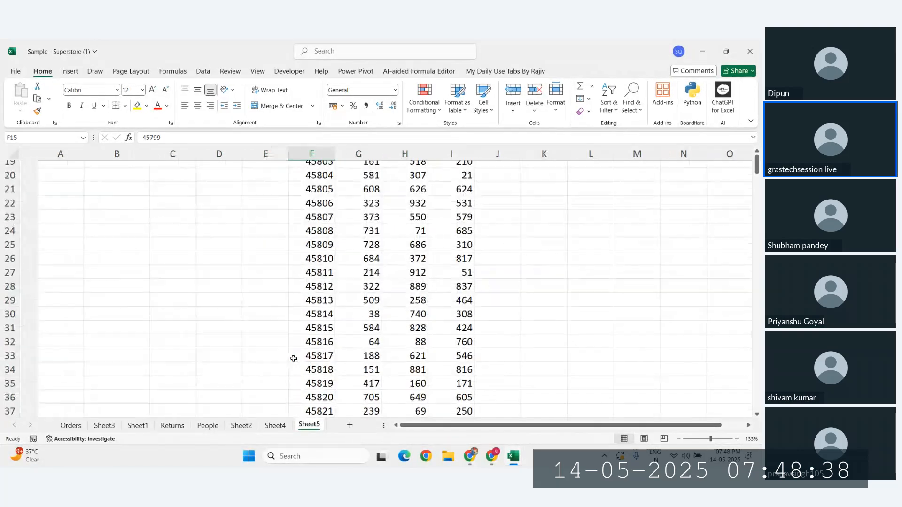
scroll(251, 295, "up", 6)
key("ctrl+z")
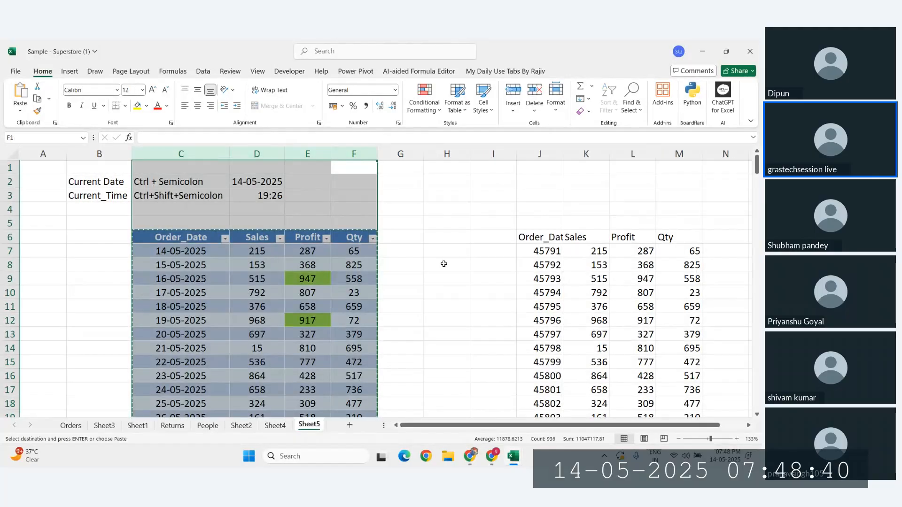
left_click(443, 263)
key("Escape")
left_click_drag(180, 238, 339, 369)
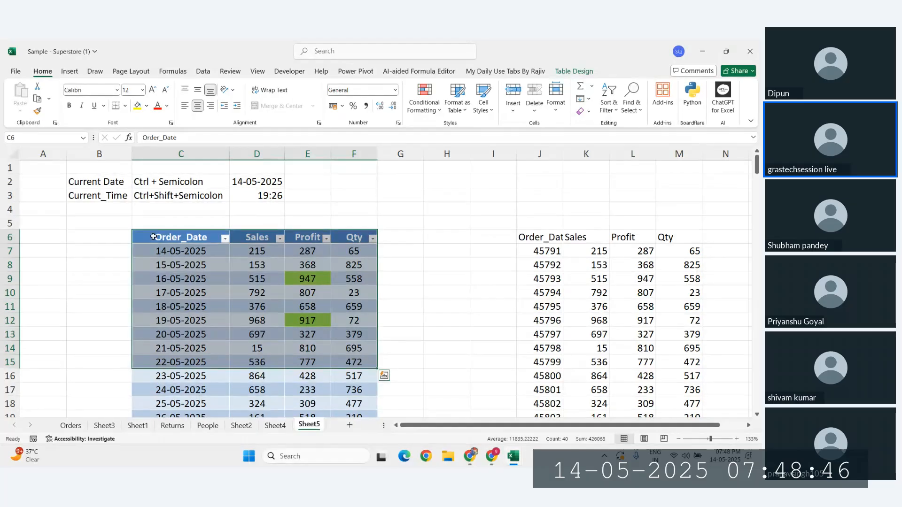
left_click_drag(155, 238, 348, 293)
key("ctrl+c")
left_click(460, 195)
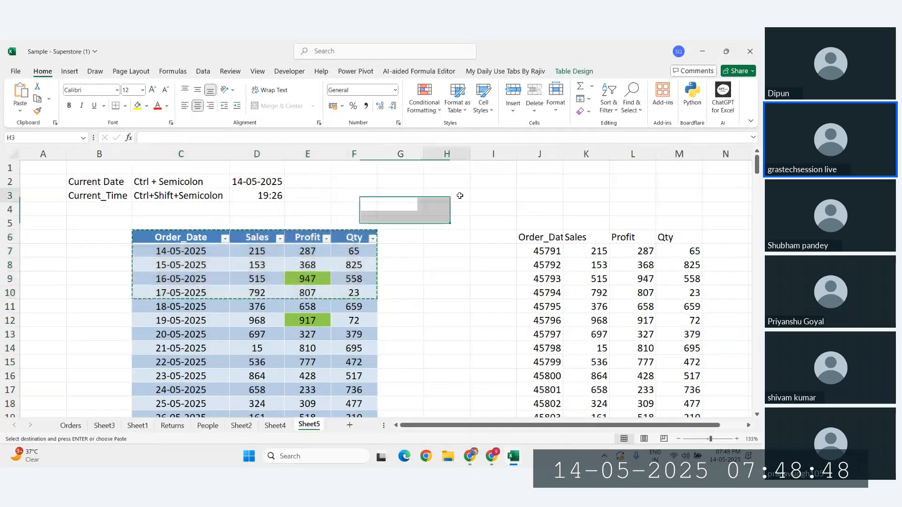
key("ctrl+v")
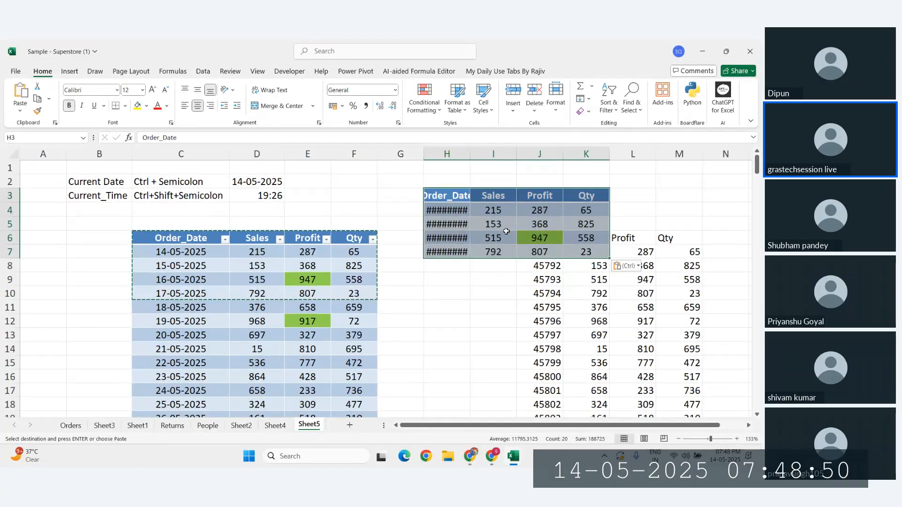
key("ctrl+z")
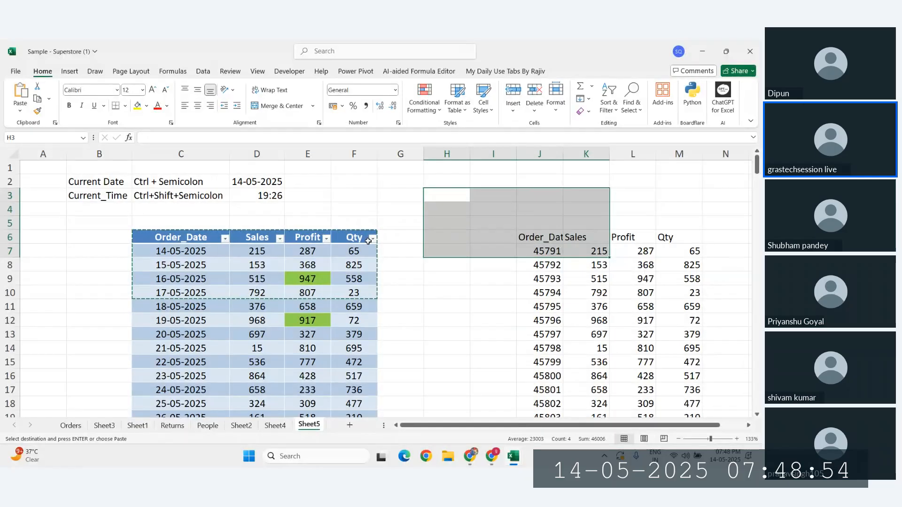
left_click(445, 193)
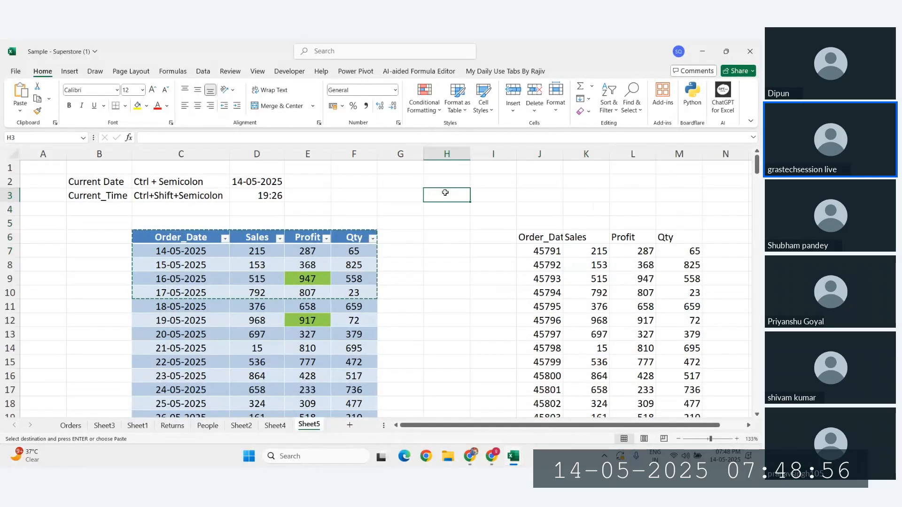
scroll(455, 235, "right", 5)
left_click(545, 234)
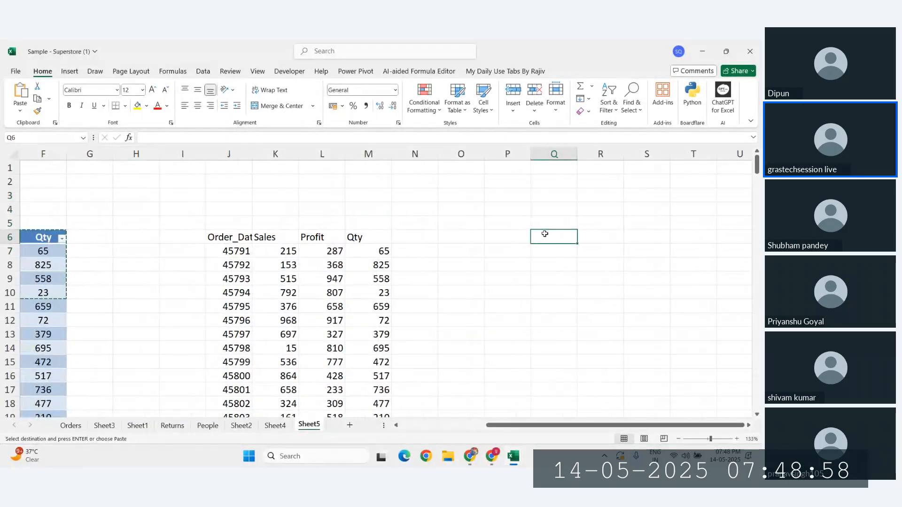
key("ctrl+alt+v")
key("Return")
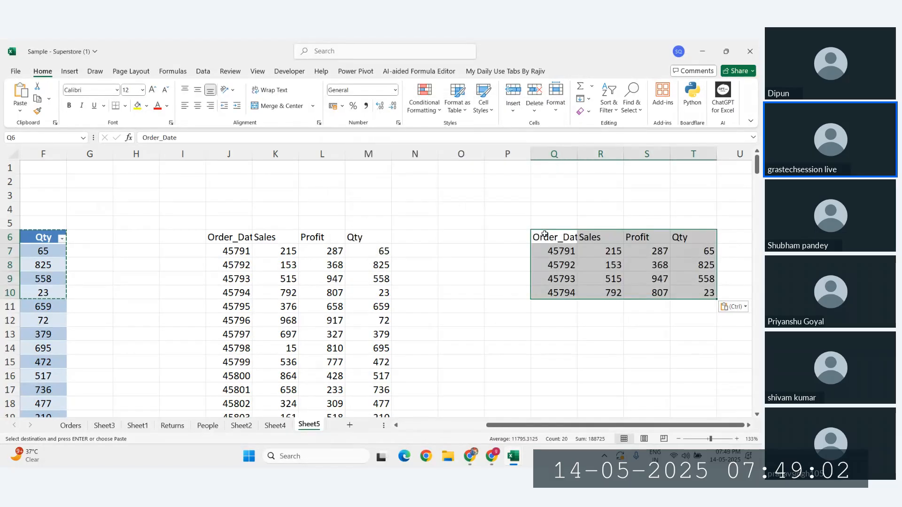
key("Delete")
scroll(464, 234, "left", 3)
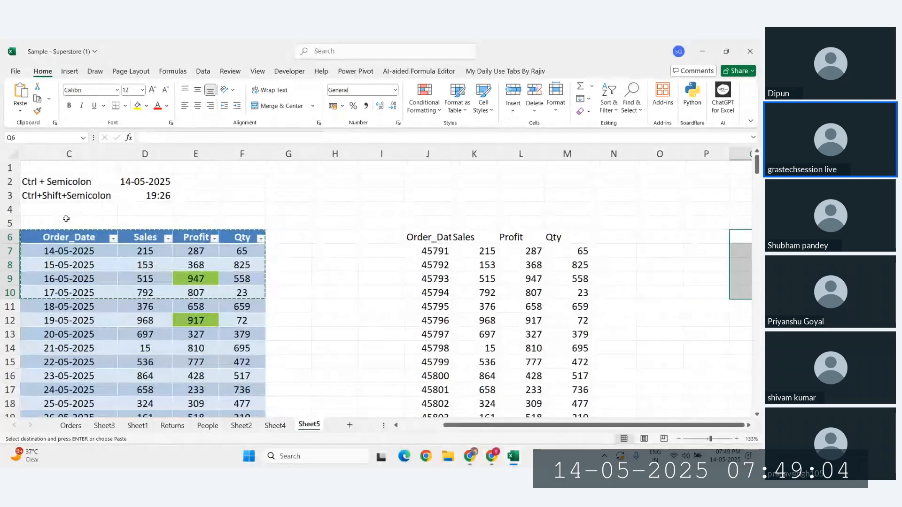
scroll(64, 217, "right", 7)
key("Escape")
left_click(54, 238)
scroll(54, 238, "left", 7)
Step: Select parts of the table and J8, and look over the Insert tab commands
left_click_drag(54, 237, 256, 314)
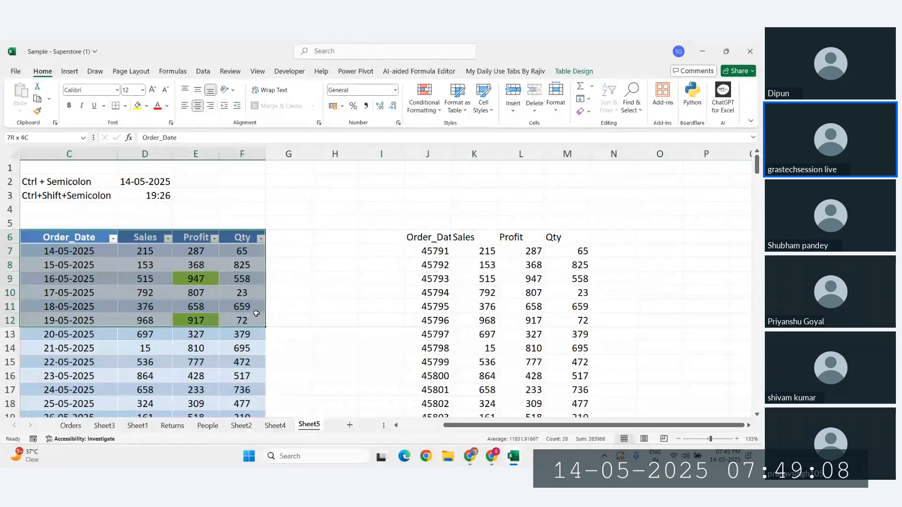
left_click(70, 72)
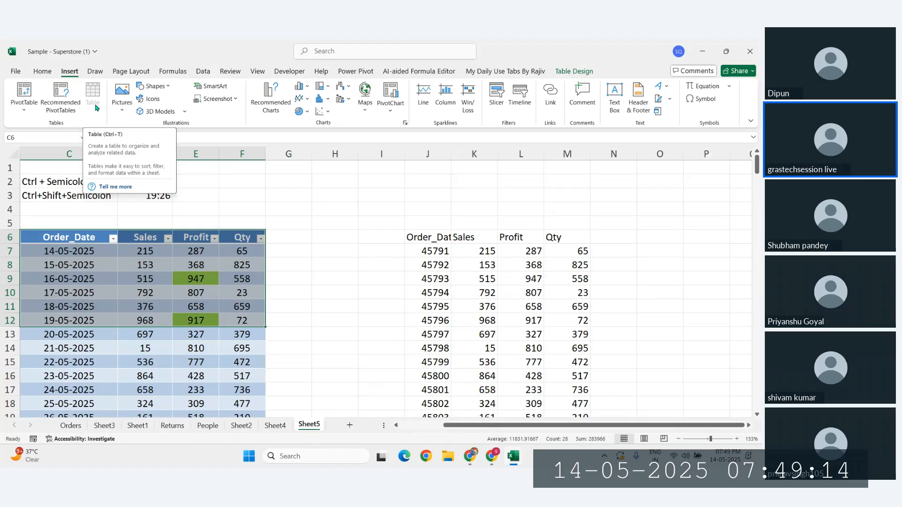
left_click(357, 306)
left_click(440, 265)
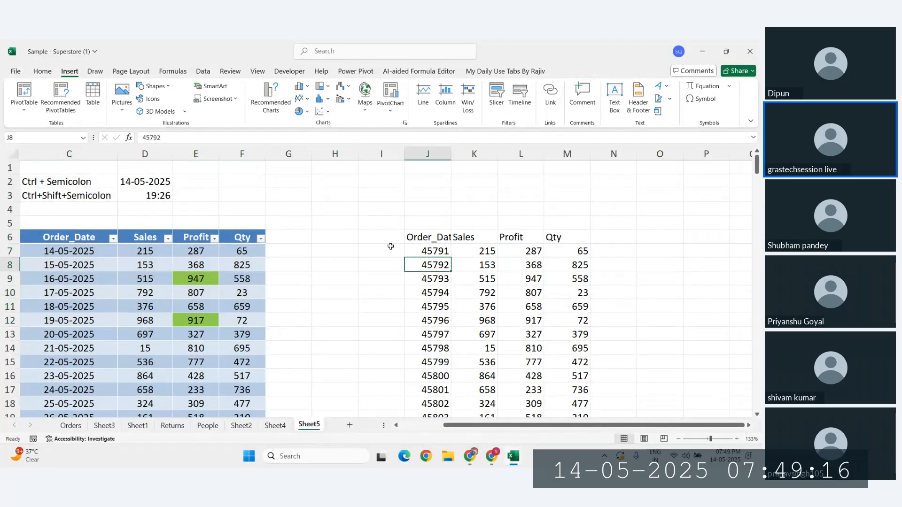
left_click(145, 320)
scroll(126, 319, "left", 3)
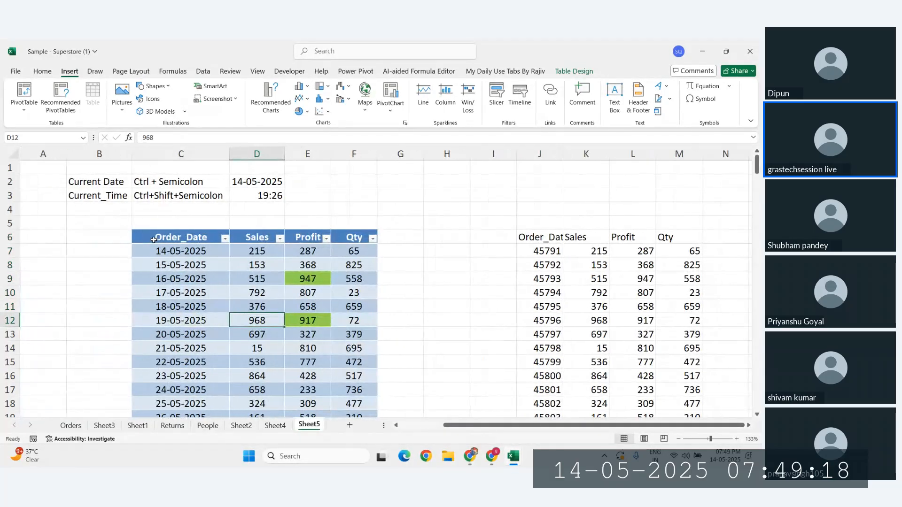
left_click_drag(154, 240, 257, 251)
left_click(42, 71)
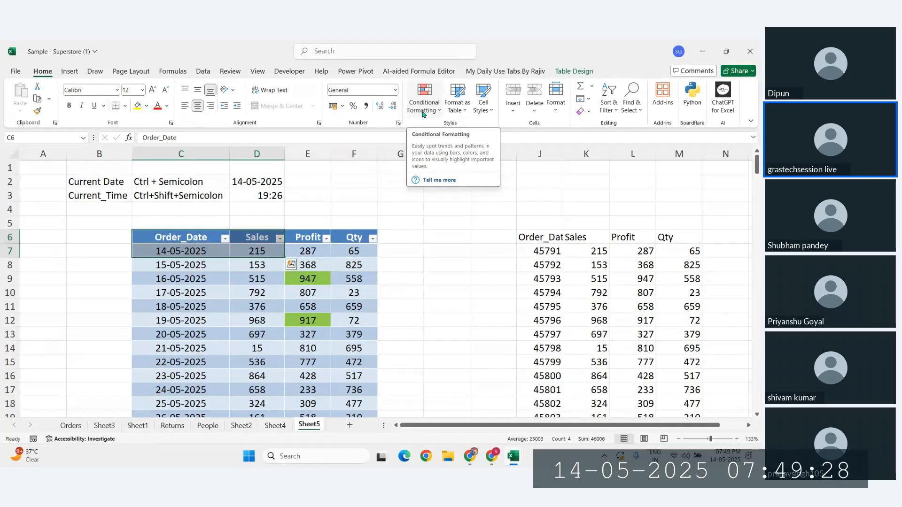
left_click(486, 278)
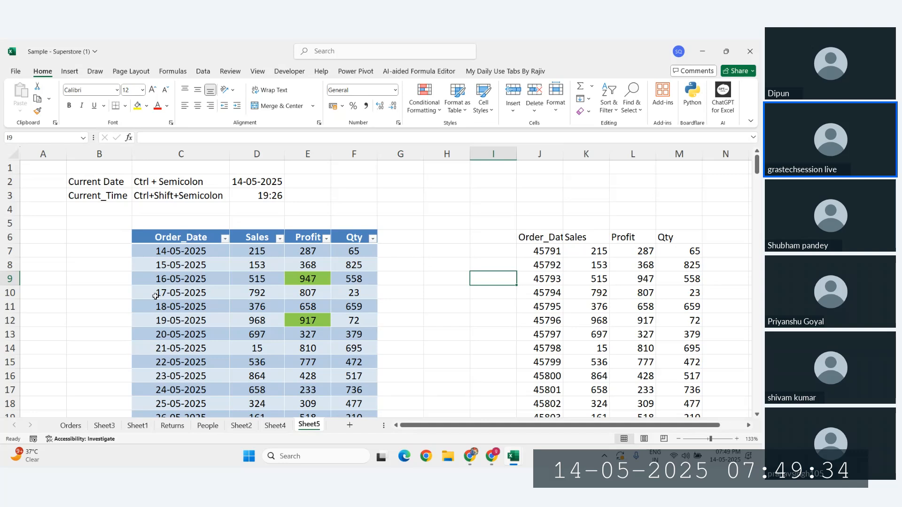
Step: Select table rows C6:F9, C6:F8 and C6:F10 to review the data
left_click_drag(165, 238, 350, 280)
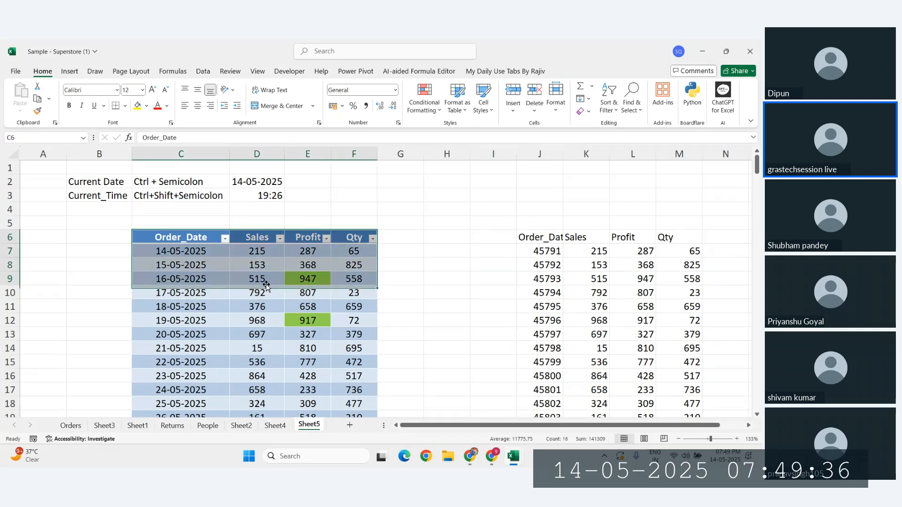
left_click(93, 268)
left_click_drag(181, 235, 340, 264)
left_click(100, 264)
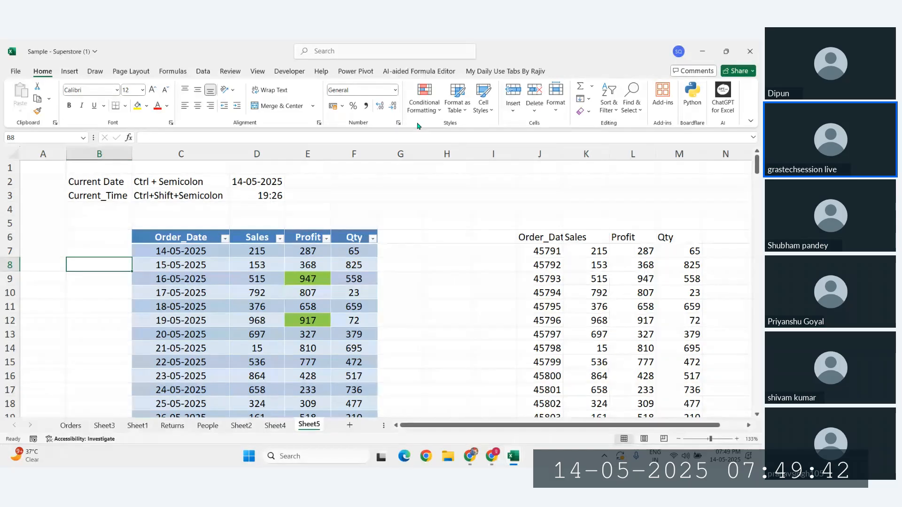
left_click(464, 254)
scroll(212, 404, "down", 1)
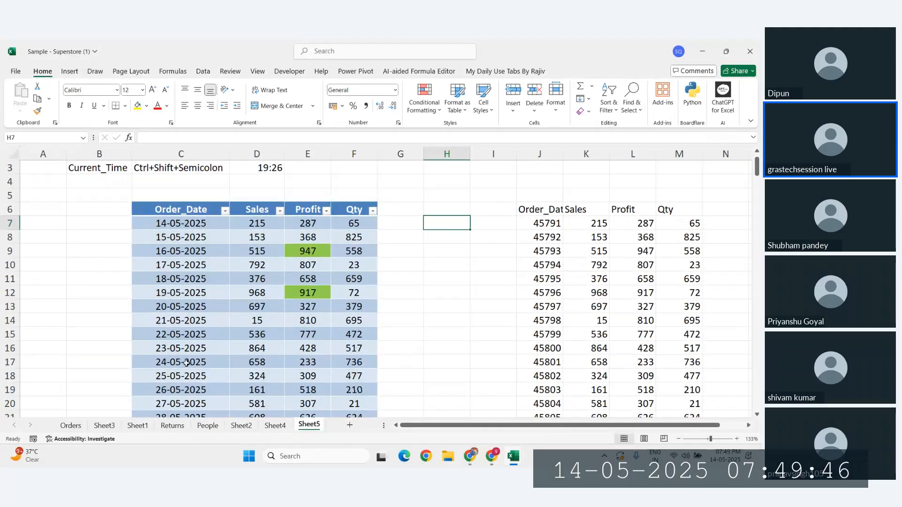
left_click_drag(187, 215, 332, 262)
left_click(101, 249)
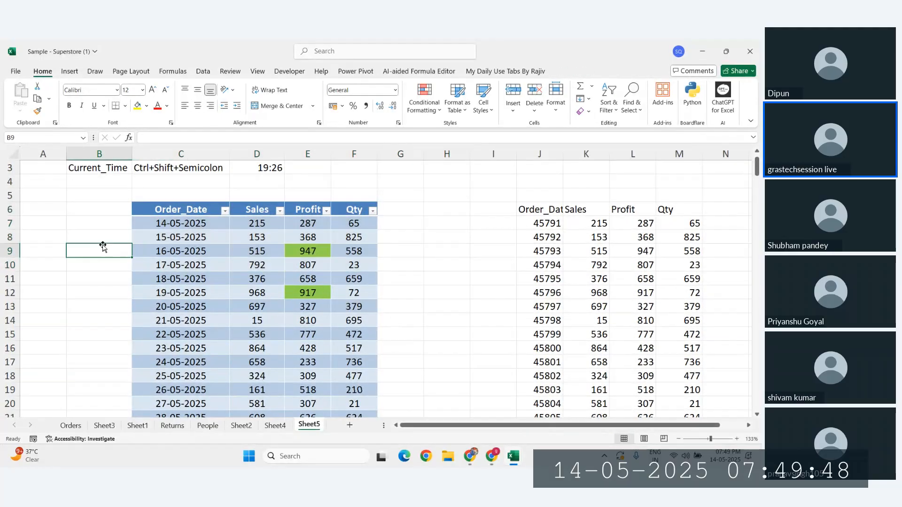
Step: Switch to Sheet4 and back to Sheet5, then insert a new blank sheet after it
left_click(274, 425)
left_click(308, 424)
left_click(281, 254)
scroll(282, 257, "up", 1)
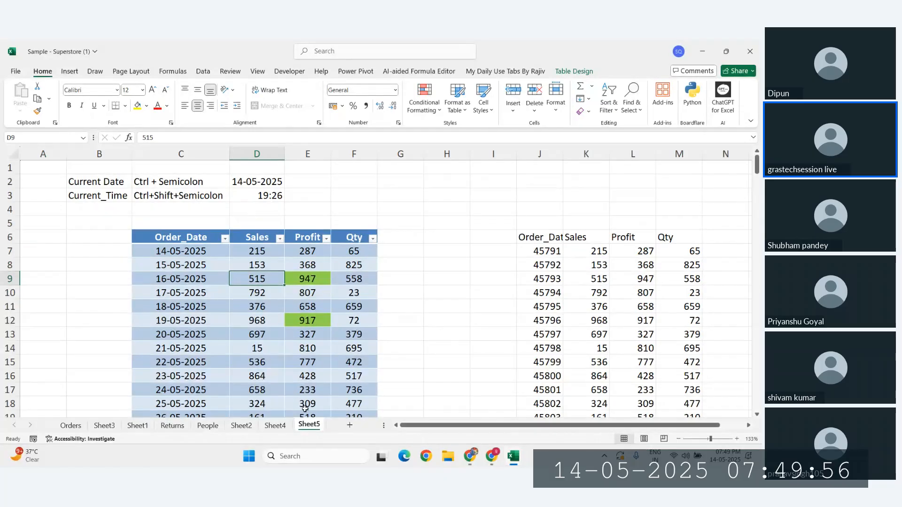
left_click(349, 425)
left_click(141, 195)
scroll(141, 195, "up", 2)
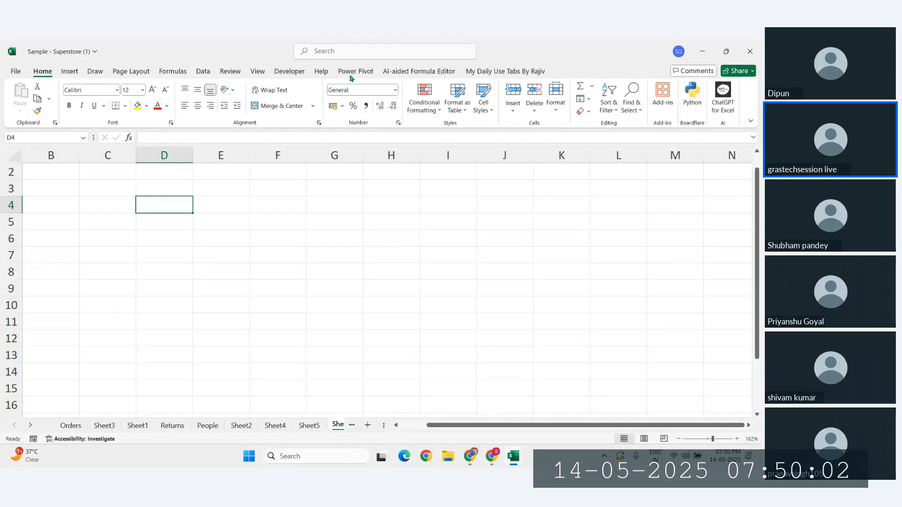
Step: Browse the Number Format list without changing it, then drag column D's border wider
left_click(395, 90)
left_click(449, 241)
left_click(396, 89)
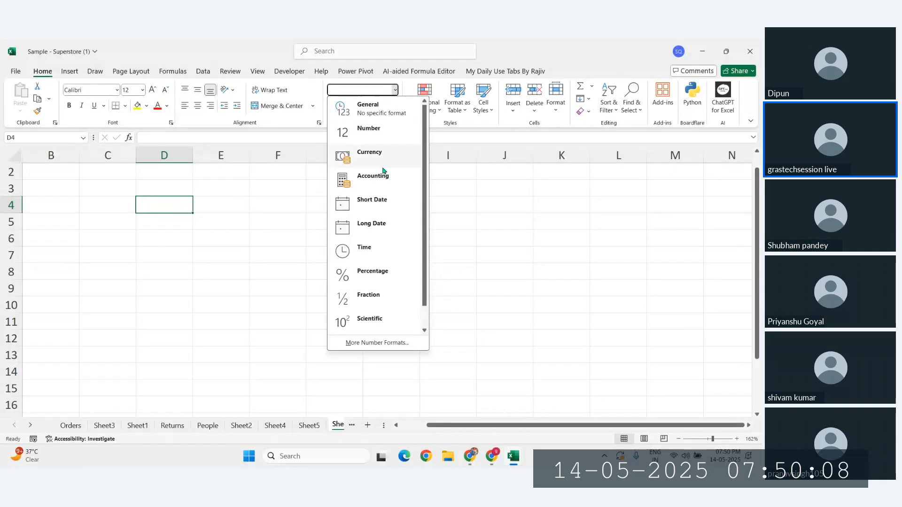
scroll(373, 296, "down", 1)
scroll(375, 272, "up", 1)
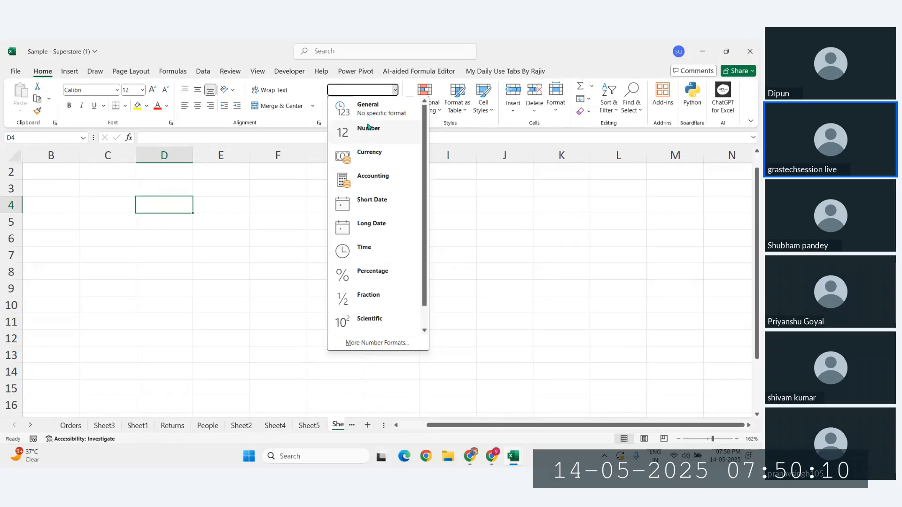
scroll(386, 260, "down", 1)
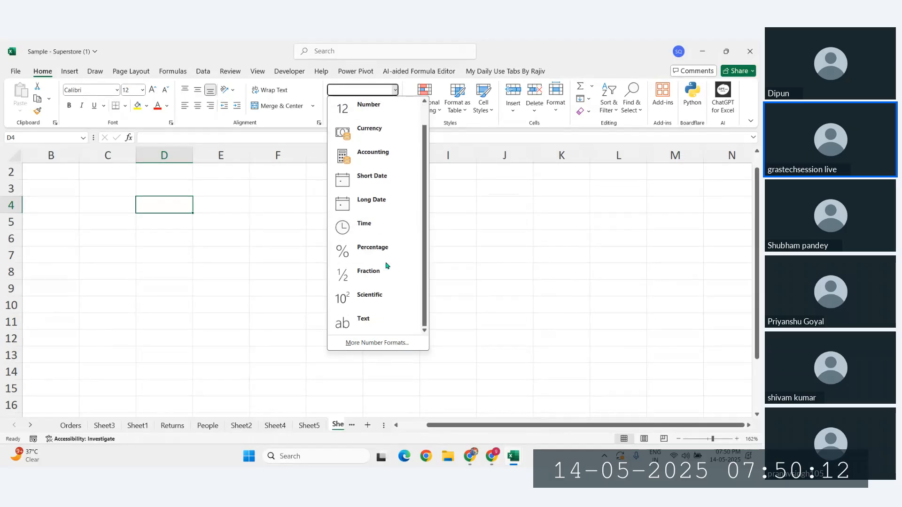
scroll(386, 266, "up", 1)
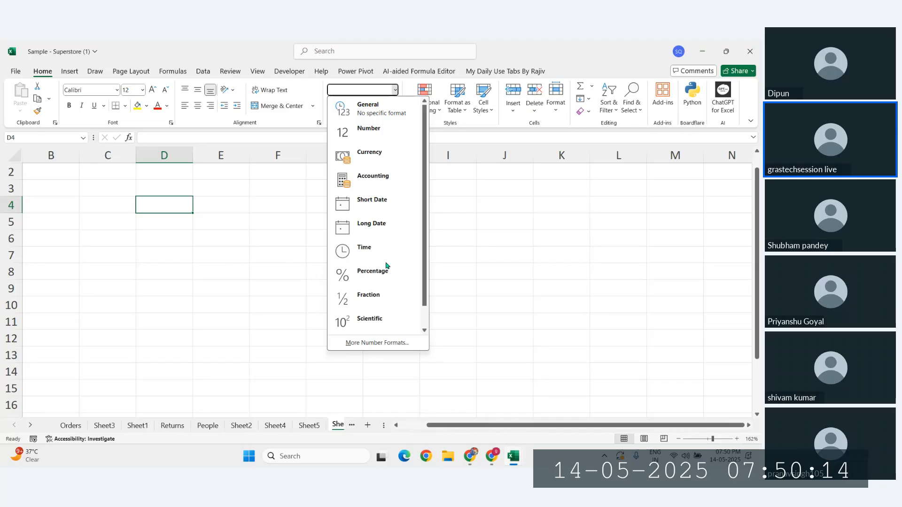
left_click(164, 191)
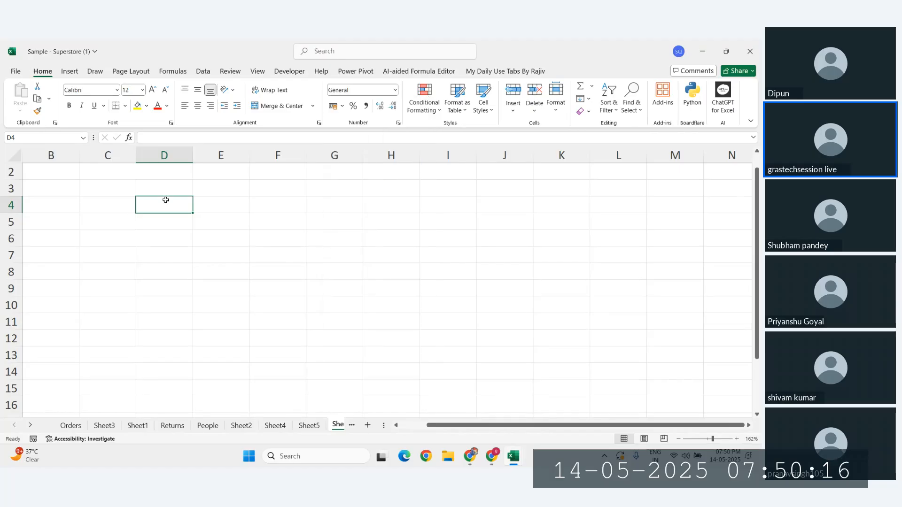
left_click_drag(193, 155, 267, 156)
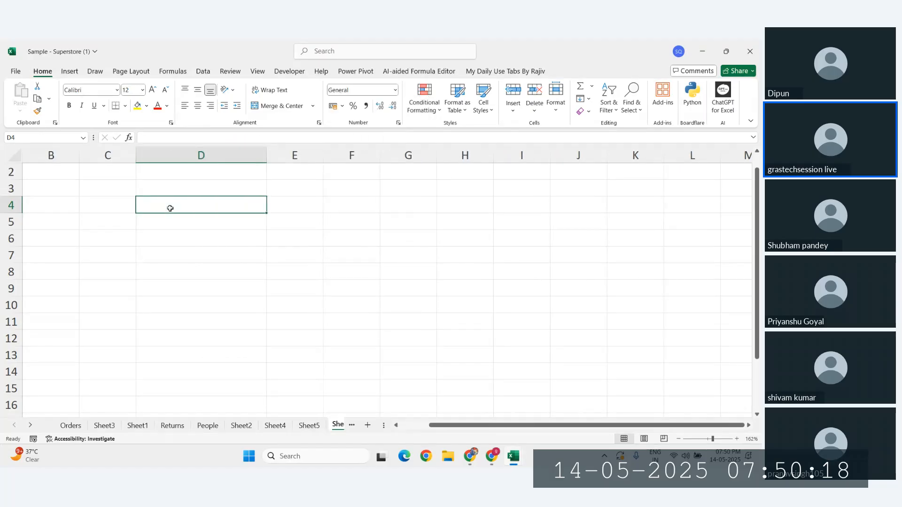
Step: Enter Name, 67 and 12-12-2012 into D4:D6
type("Name")
key("Return")
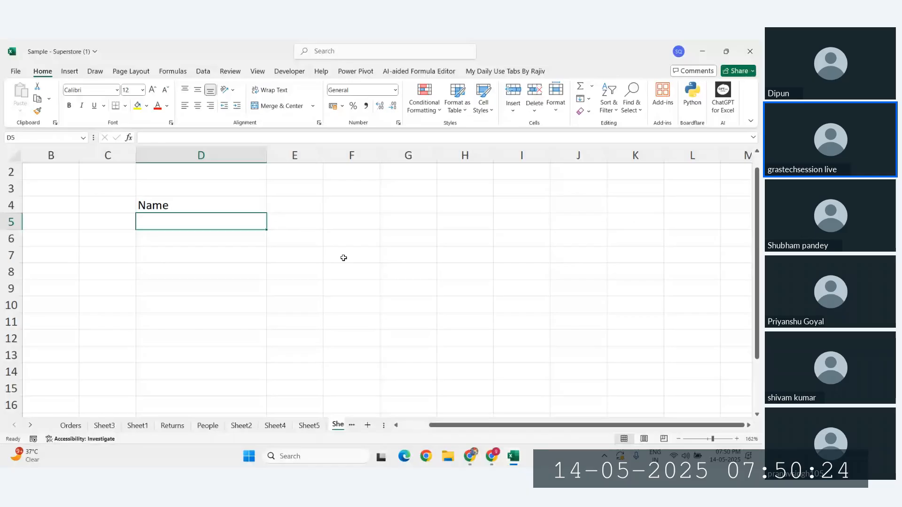
type("67")
key("Return")
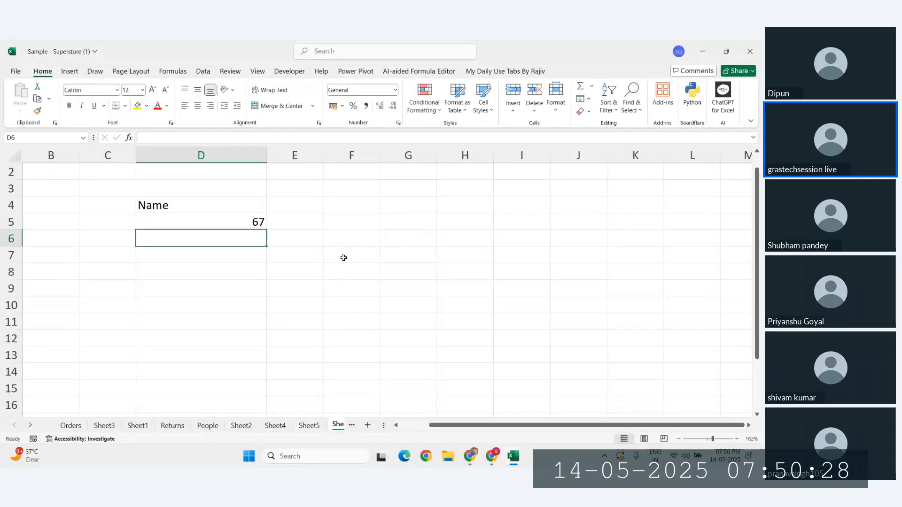
left_click(245, 224)
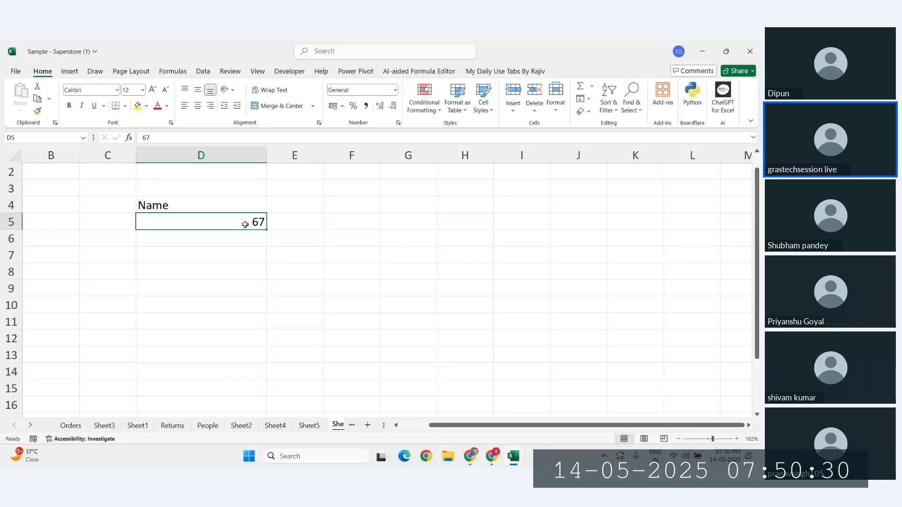
left_click(212, 239)
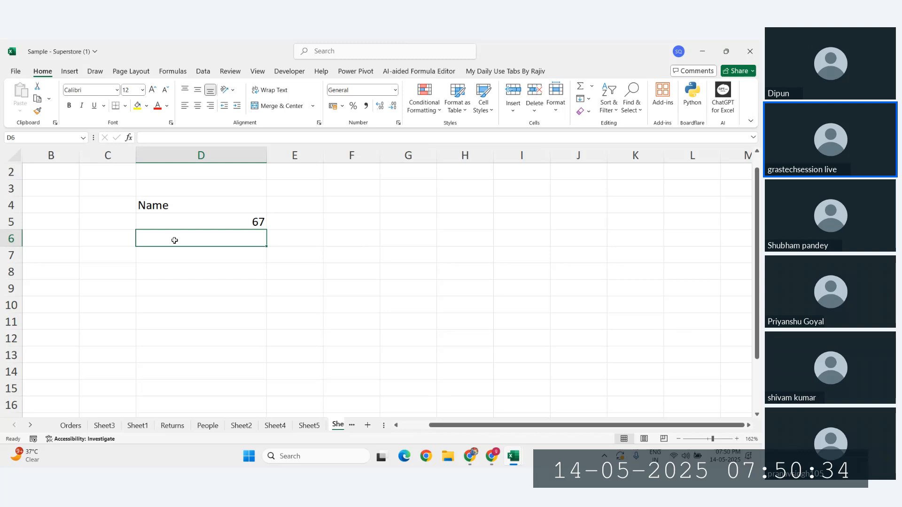
type("12-12-")
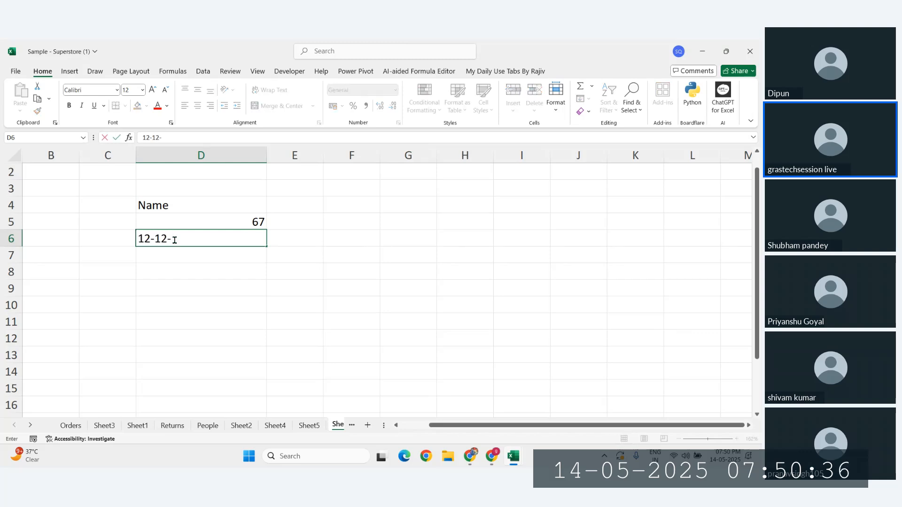
type("2012")
key("BackSpace")
type("12")
key("Return")
Step: Label C4:C6 as Text, Number and Date
left_click(104, 206)
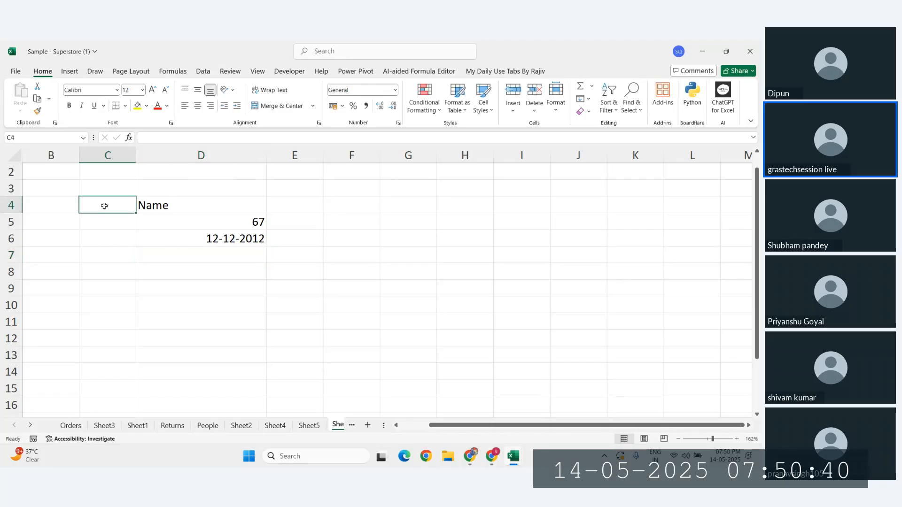
type("Text")
key("Return")
type("Number")
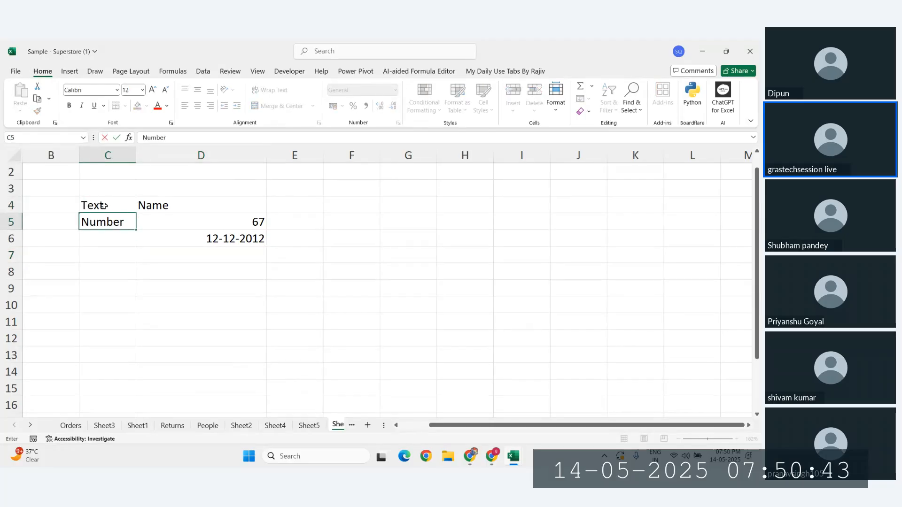
key("Return")
type("Date")
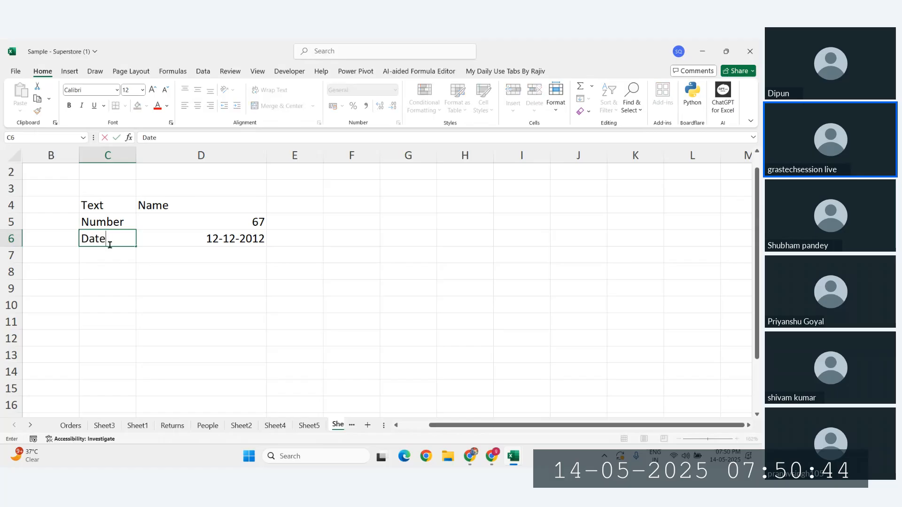
key("Return")
Step: Enter the time 12:36:45 in D7 and label C7 as Time
left_click(165, 260)
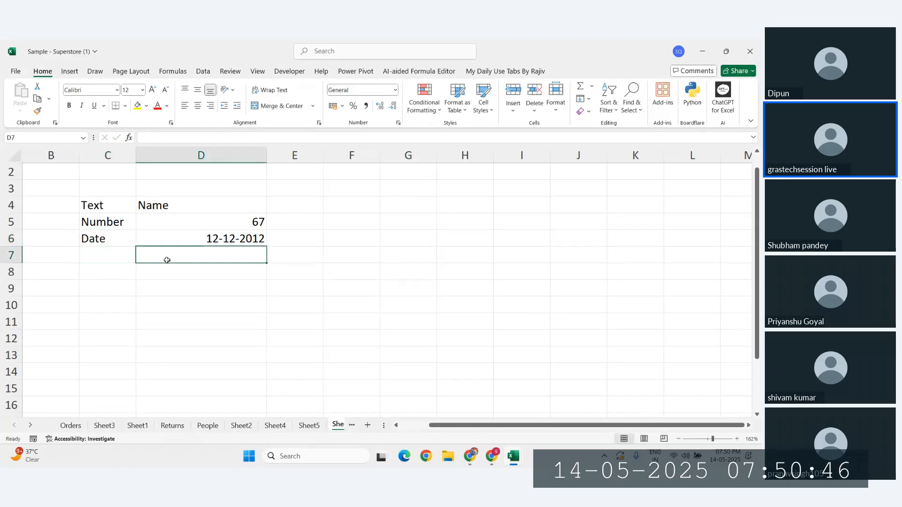
type("12:3")
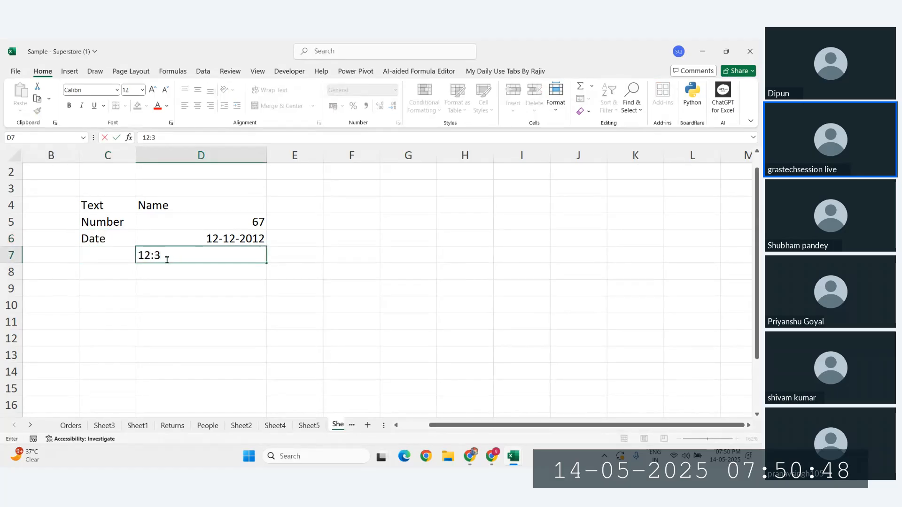
type("6:45")
key("Return")
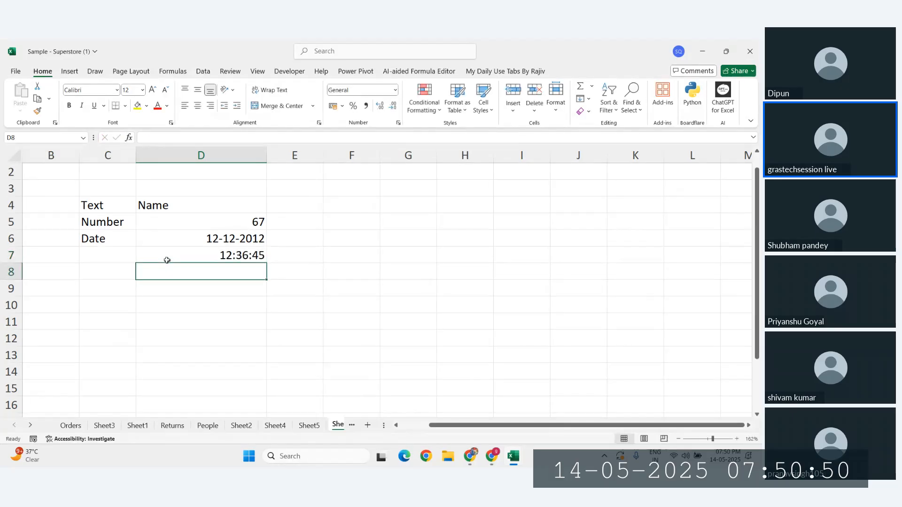
left_click(190, 254)
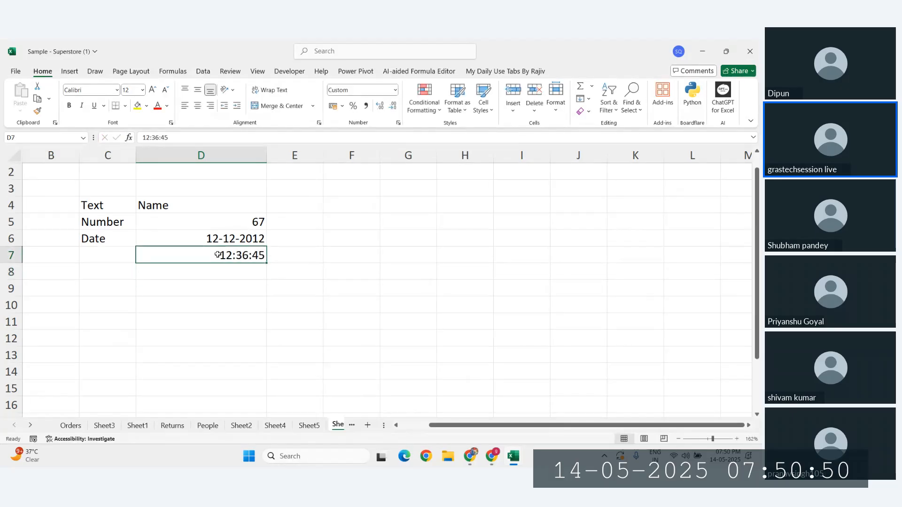
left_click(97, 240)
key("Down")
type("Time")
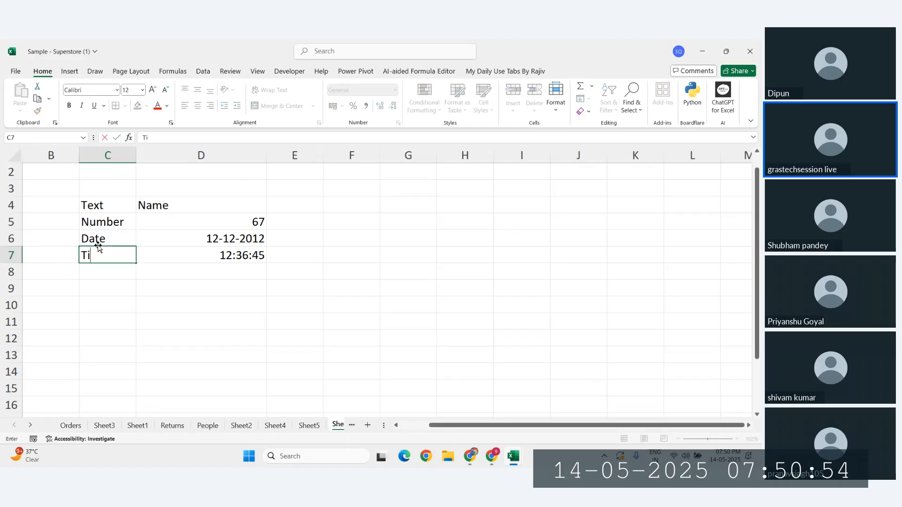
key("Return")
Step: Enter 34.67 in D8 and label C8 as Decimal
left_click(201, 275)
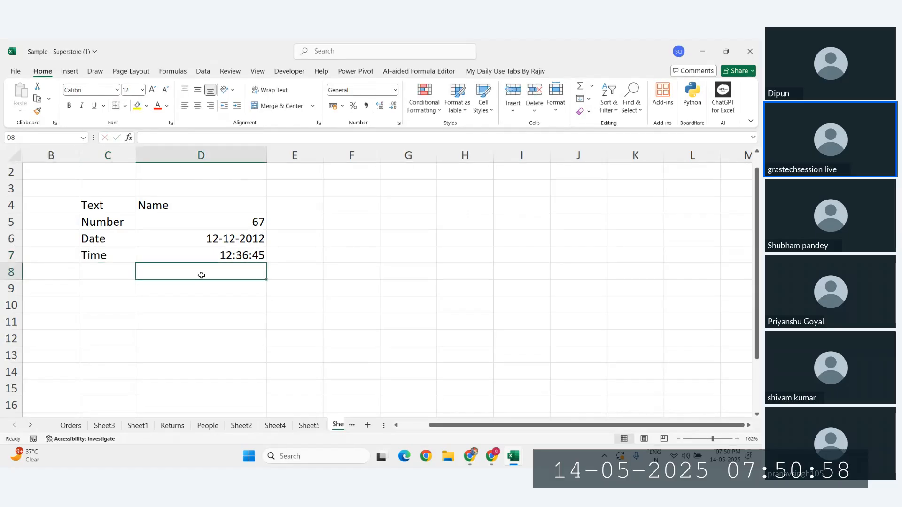
type("34.")
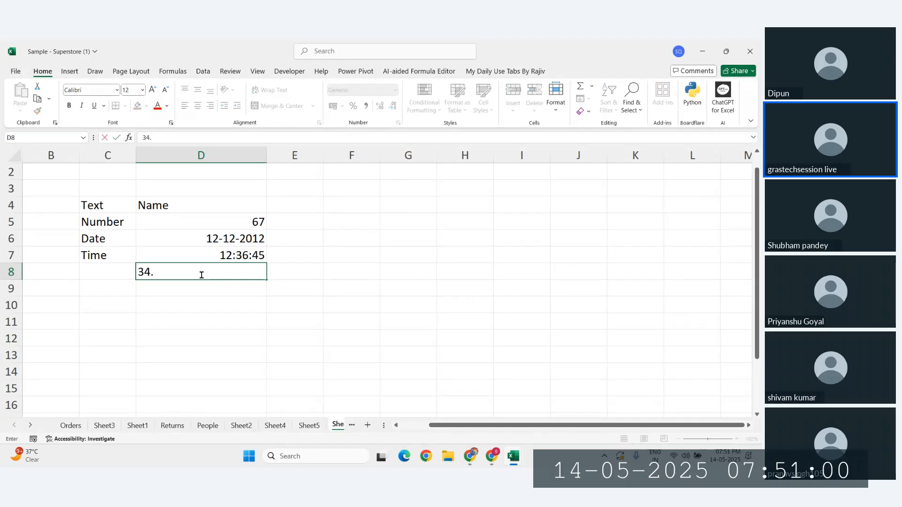
type("67")
key("Return")
left_click(132, 272)
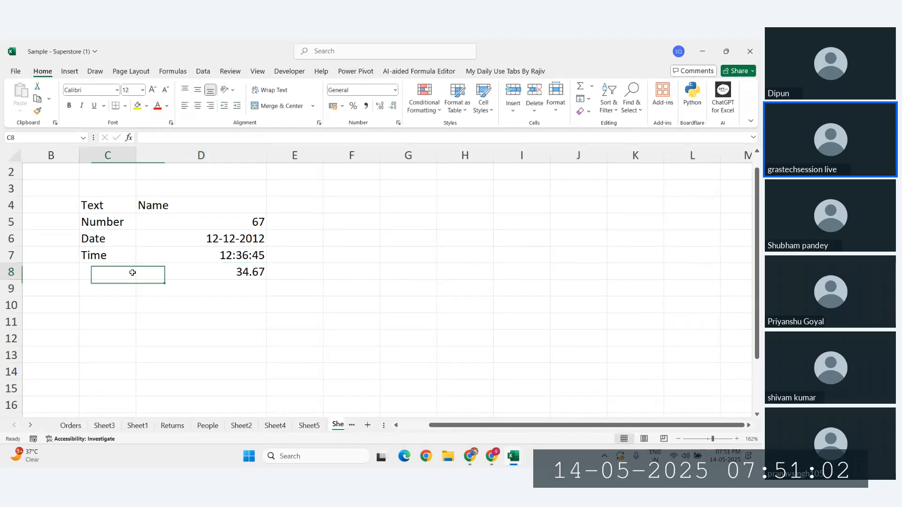
left_click(220, 270)
left_click(108, 265)
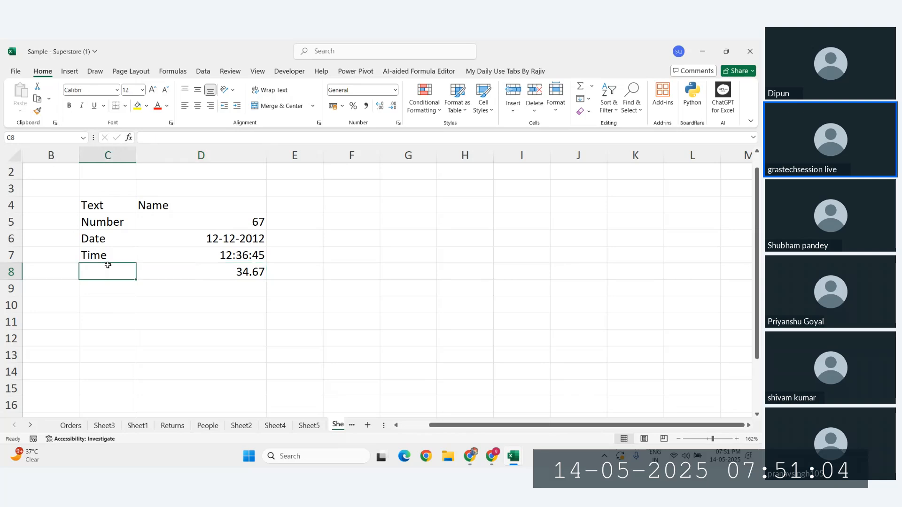
type("Decimal")
key("Return")
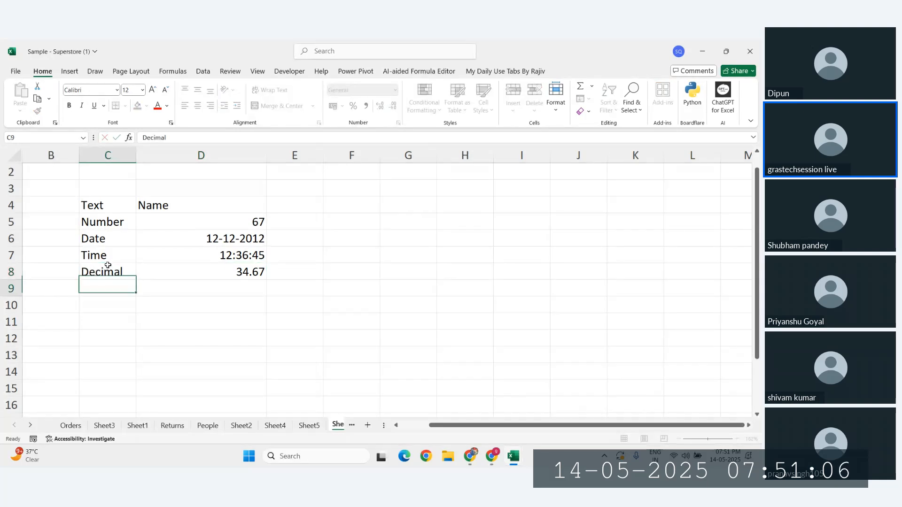
left_click(208, 277)
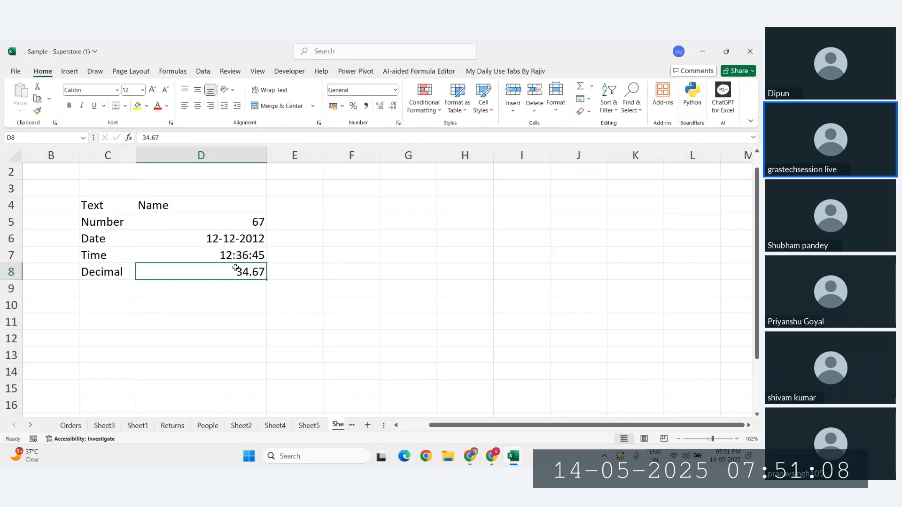
left_click(210, 291)
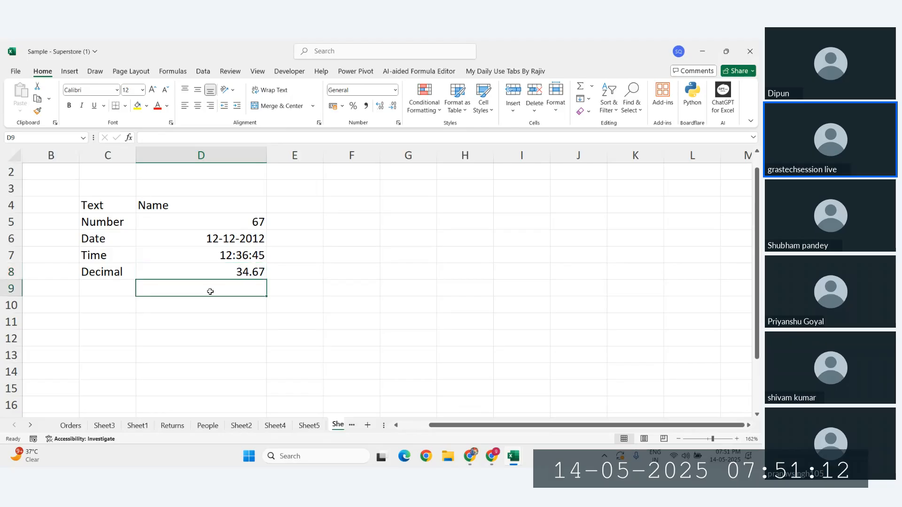
type("2345678")
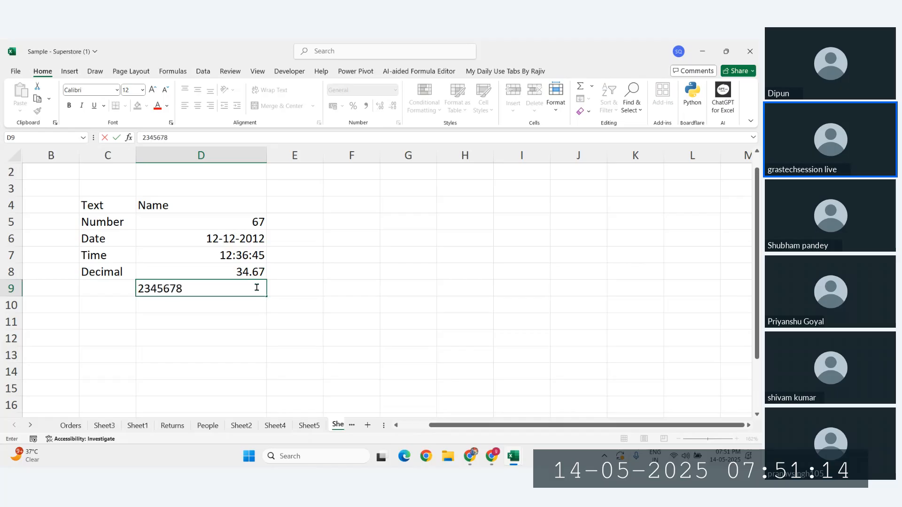
key("BackSpace")
key("BackSpace")
key("BackSpace")
key("BackSpace")
key("BackSpace")
key("BackSpace")
key("BackSpace")
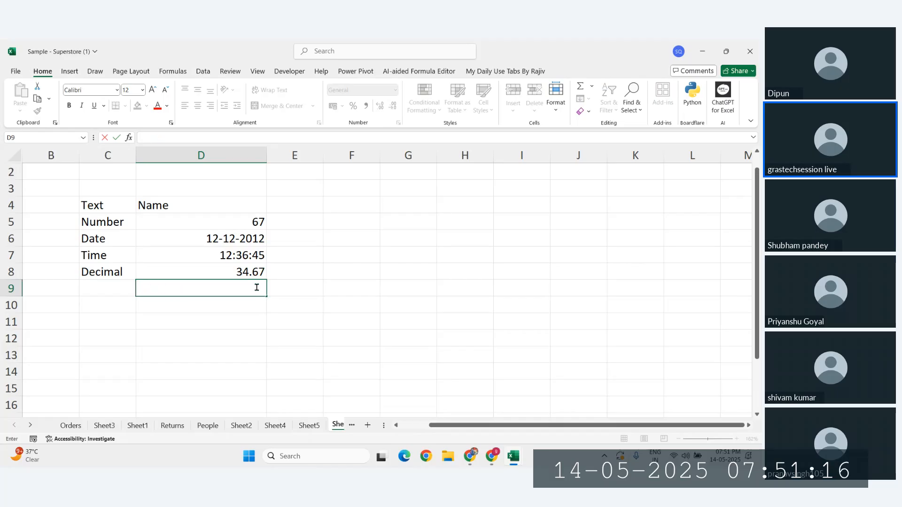
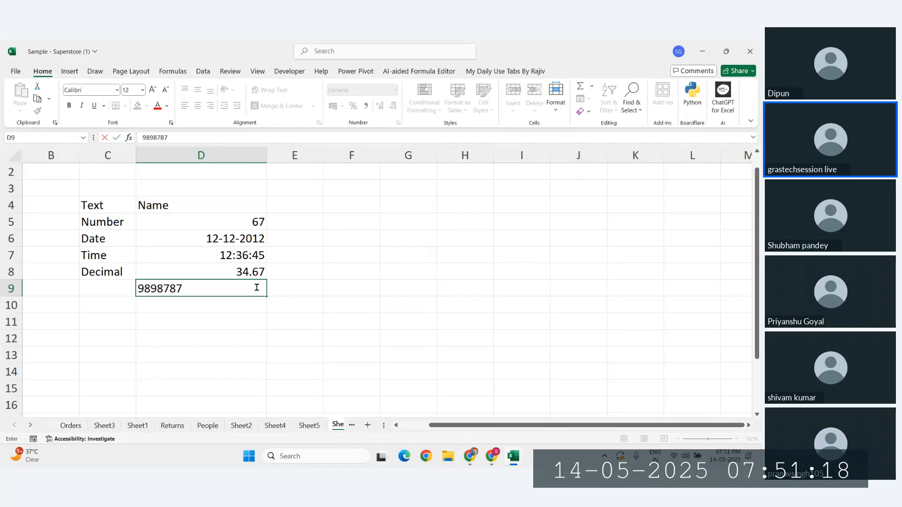
key("Return")
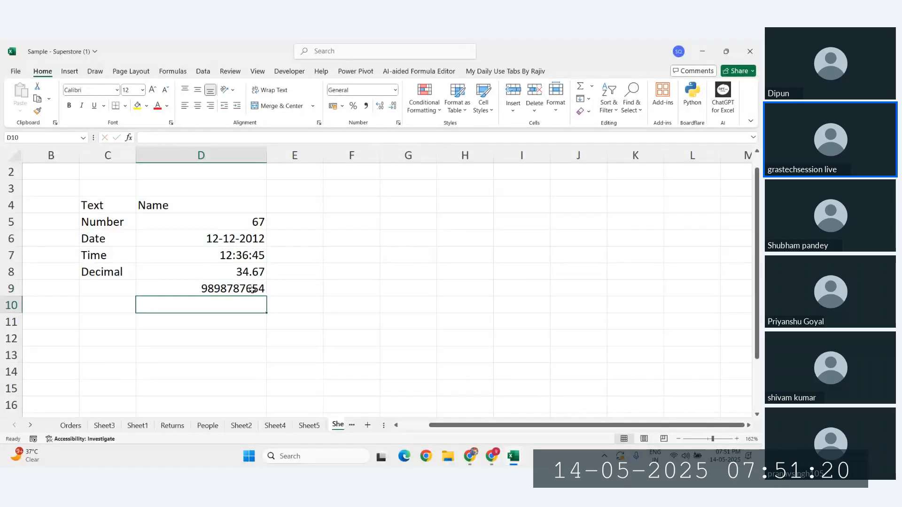
left_click(249, 289)
type("9")
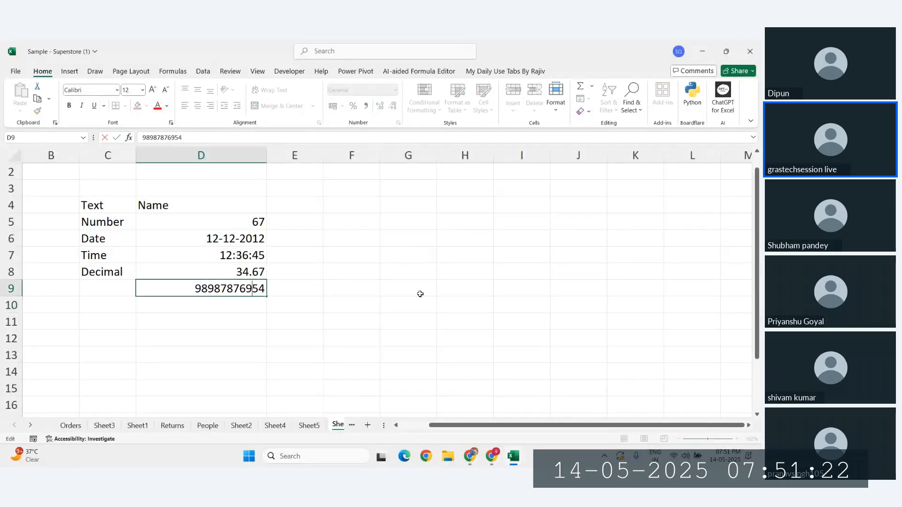
key("Return")
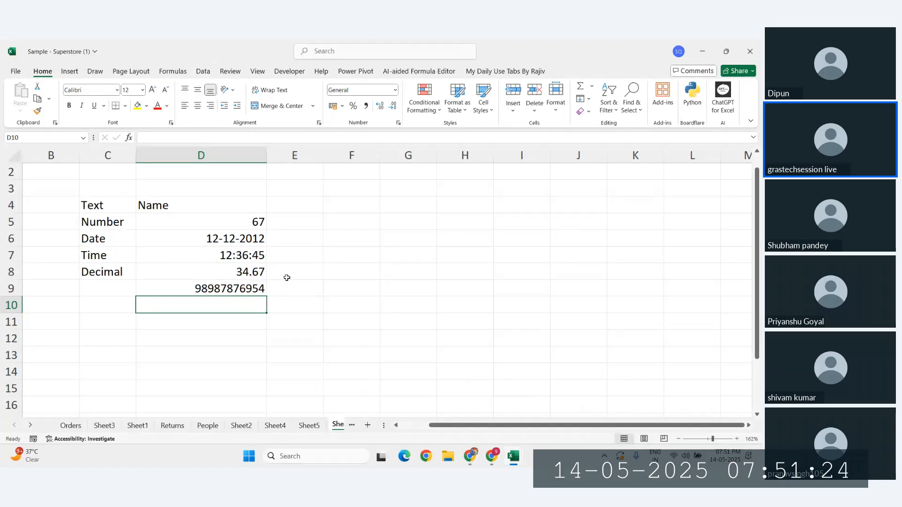
double_click(246, 289)
type("3")
key("Return")
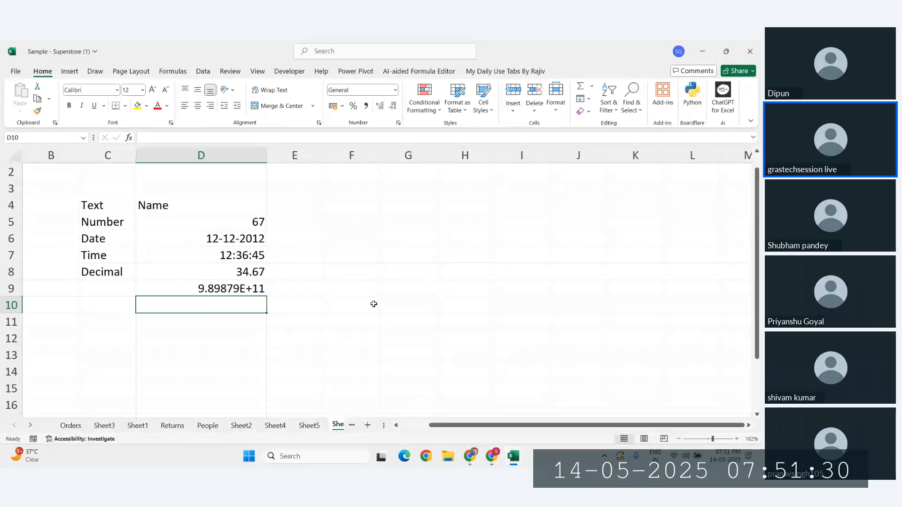
left_click(233, 290)
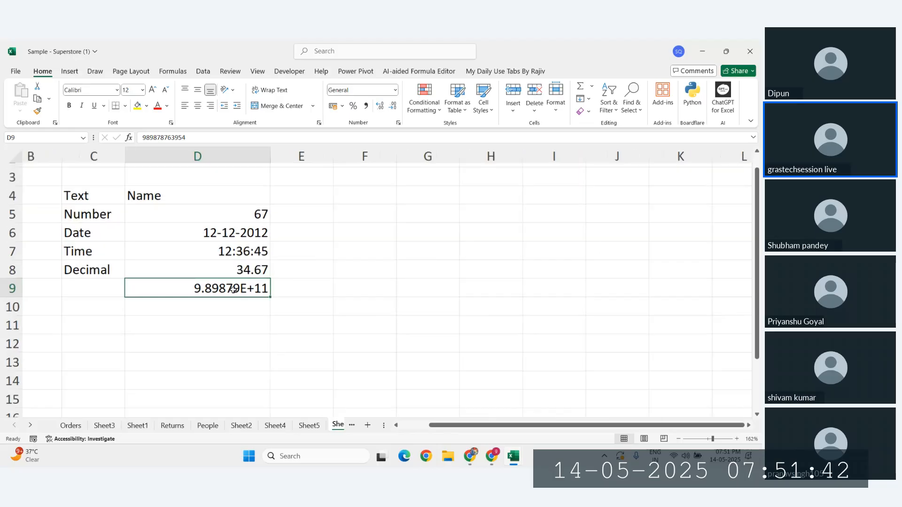
Step: Enter a 51-digit number in D9 so it displays as 8.74658E+50
scroll(220, 319, "up", 4)
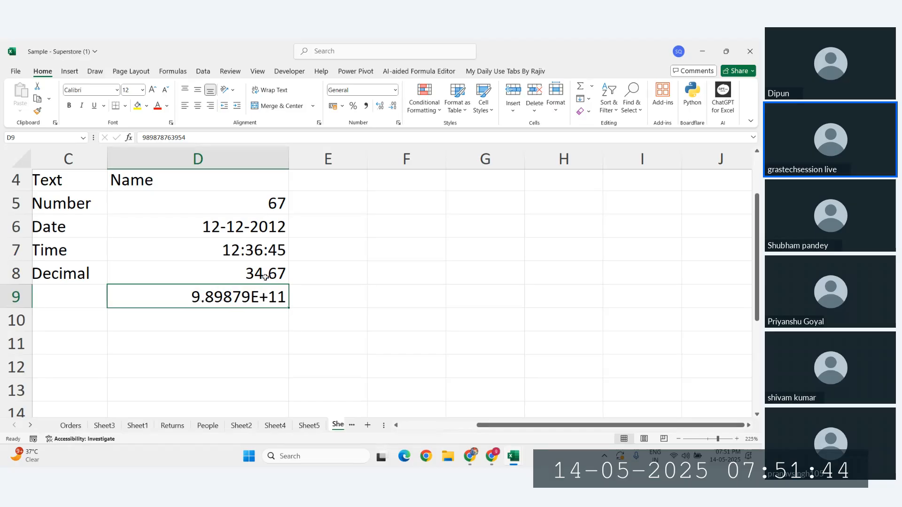
type("8746583498794")
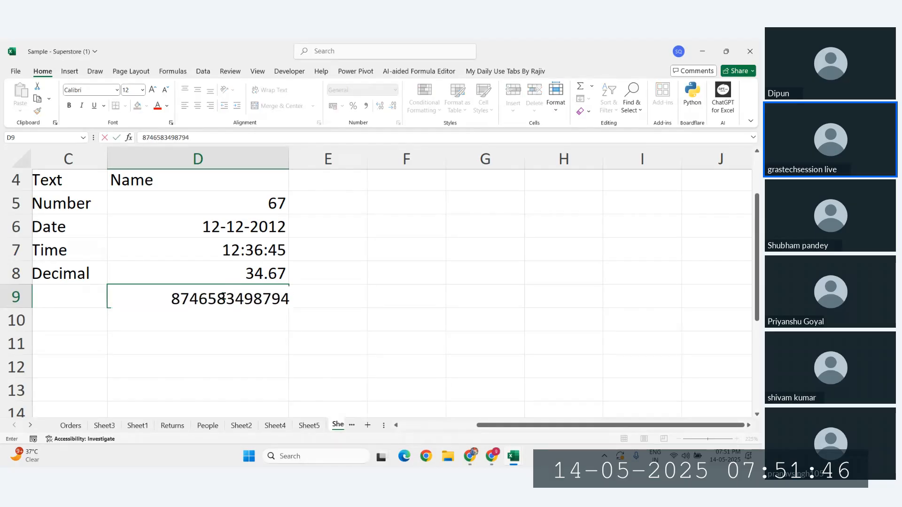
type("59734579274967294769827456729476924769")
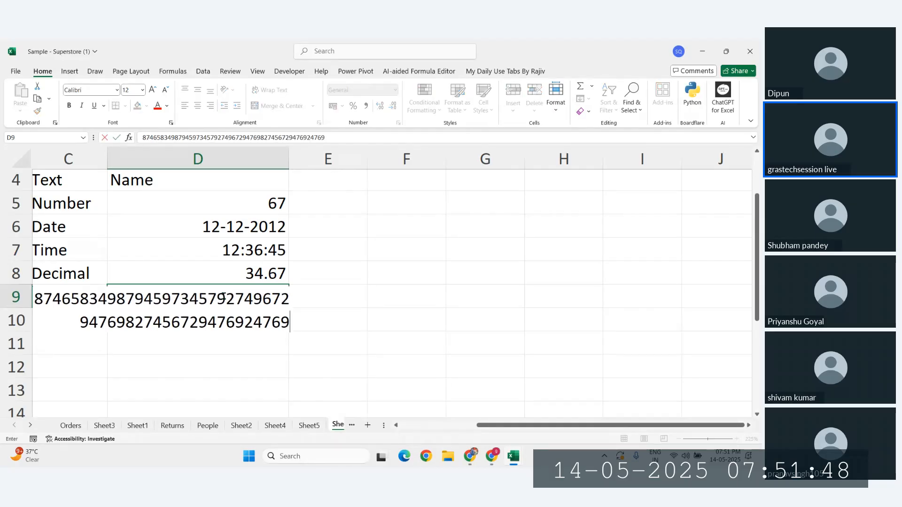
key("Return")
left_click(248, 303)
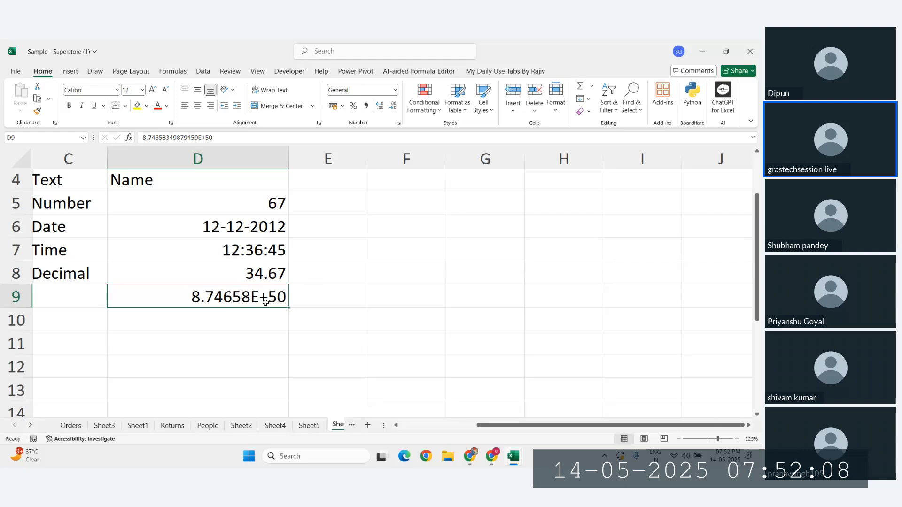
Step: Apply thousands-separator formatting to D9, autofit column D, then undo both
left_click(365, 108)
double_click(289, 158)
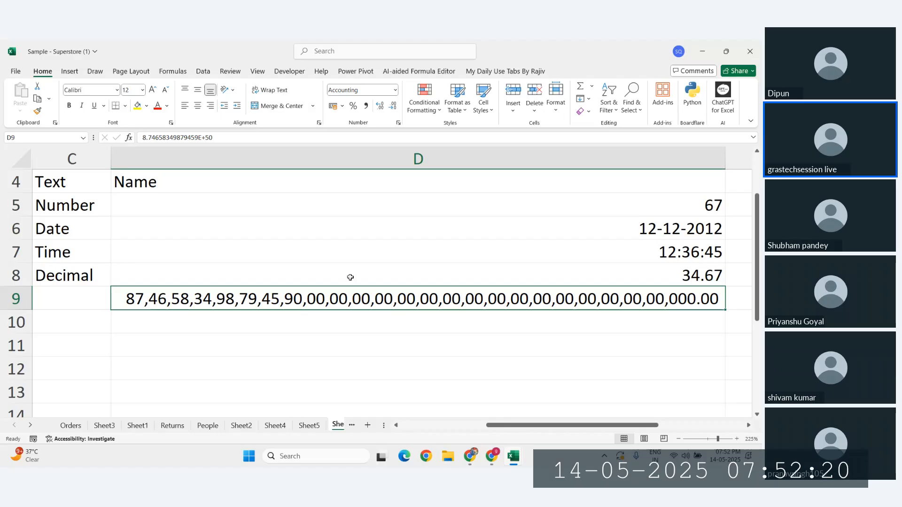
key("ctrl+z")
key("ctrl+z")
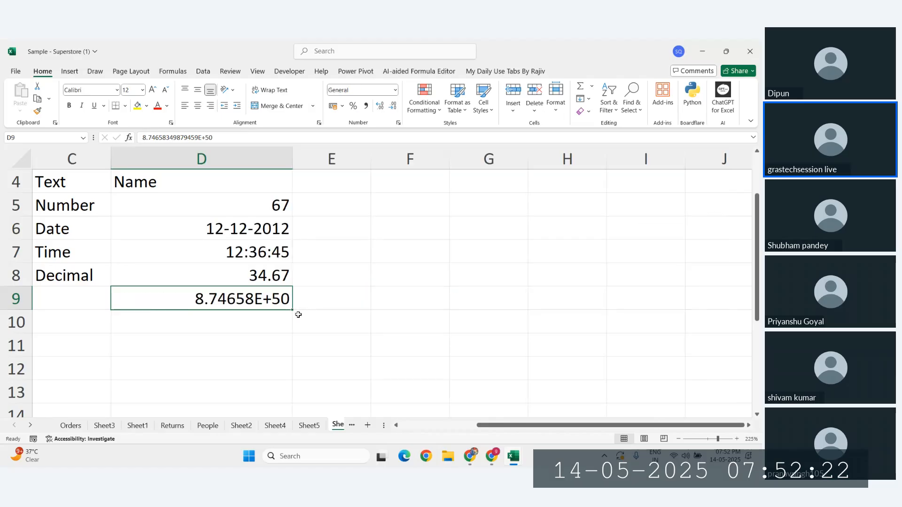
key("ctrl+z")
Step: Enter a longer number in D9 with Accounting format and autofit, then undo it all
scroll(283, 340, "down", 4, "ctrl")
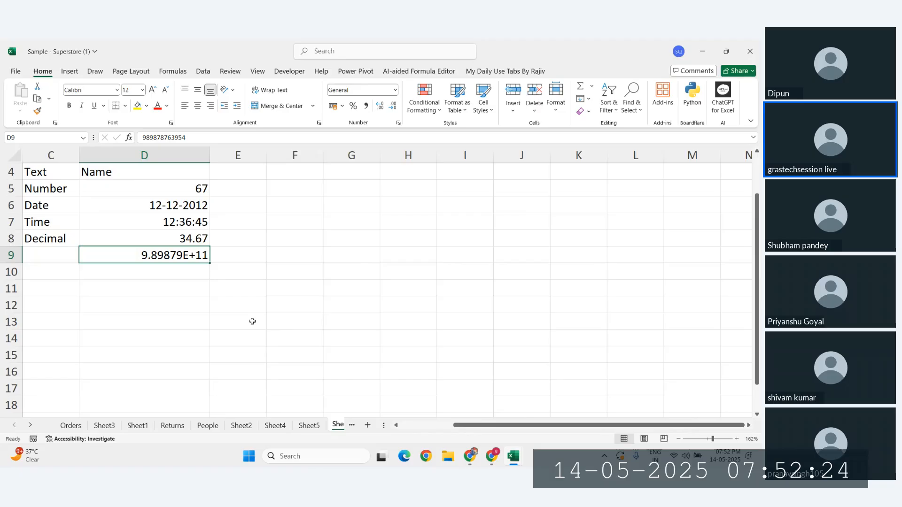
type("72634786298322396523")
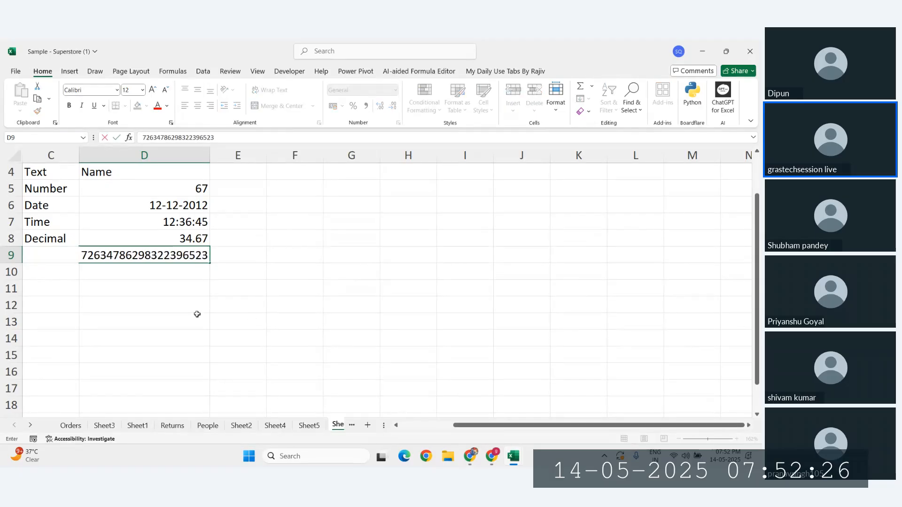
type("9574897329875943795798344769837498739867349739746983749687")
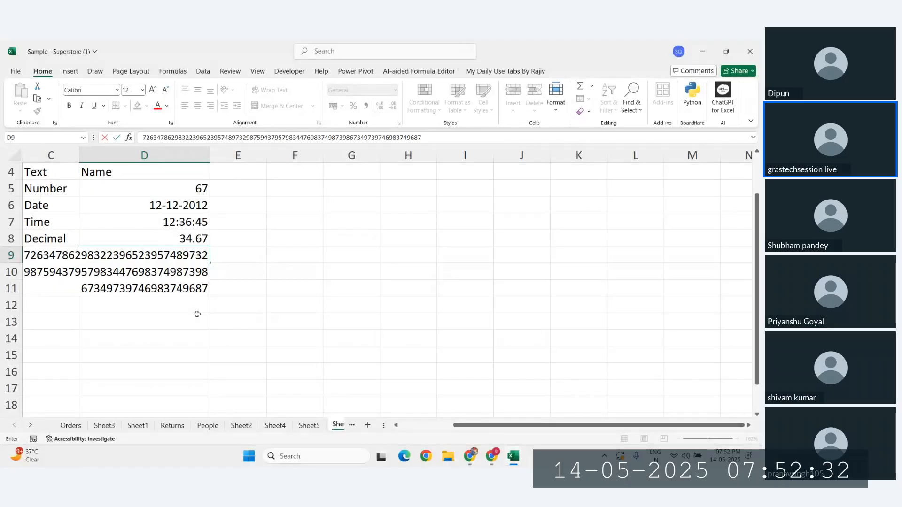
key("Return")
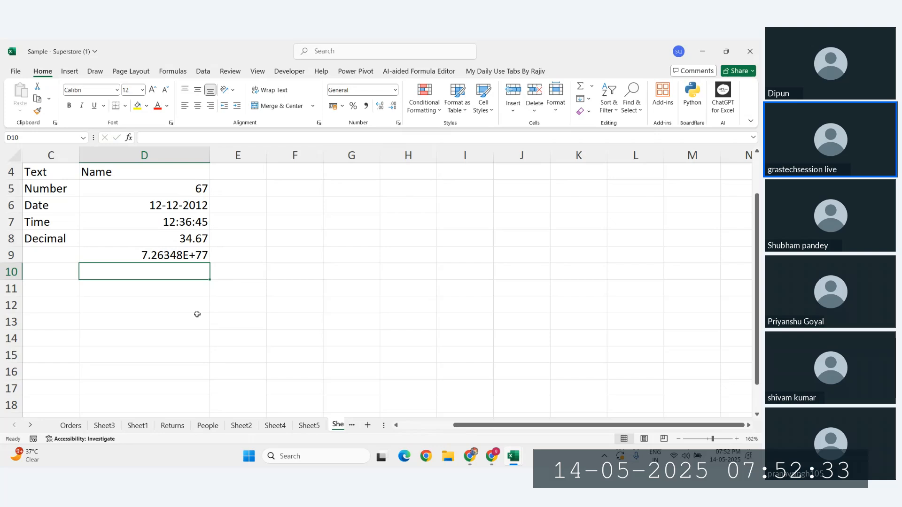
left_click(175, 255)
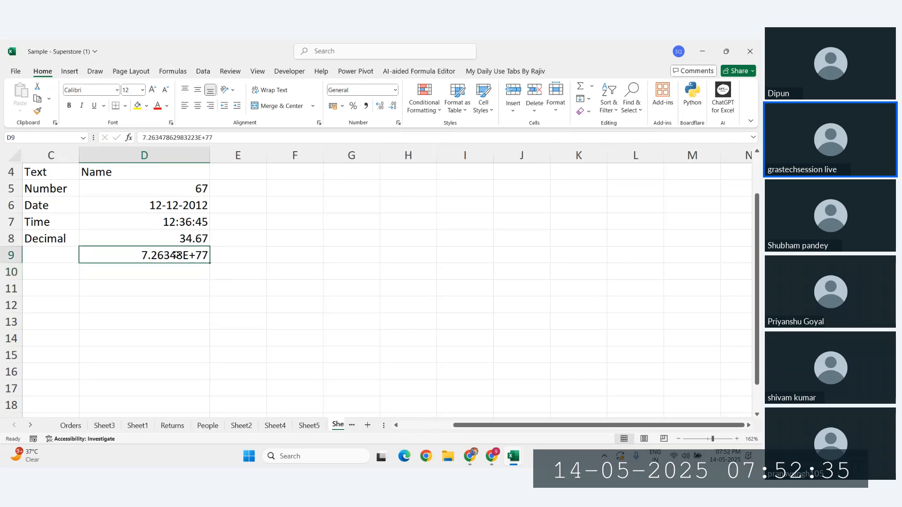
left_click(366, 106)
double_click(209, 155)
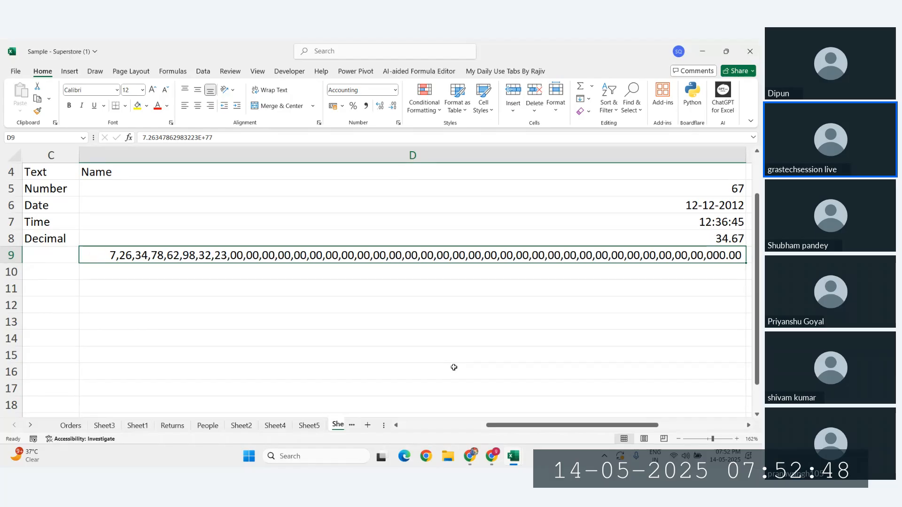
key("ctrl+z")
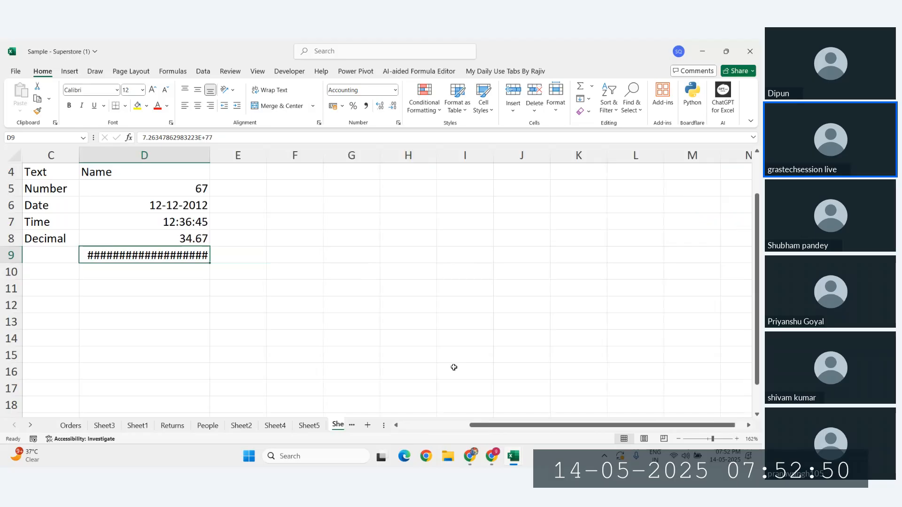
key("ctrl+z")
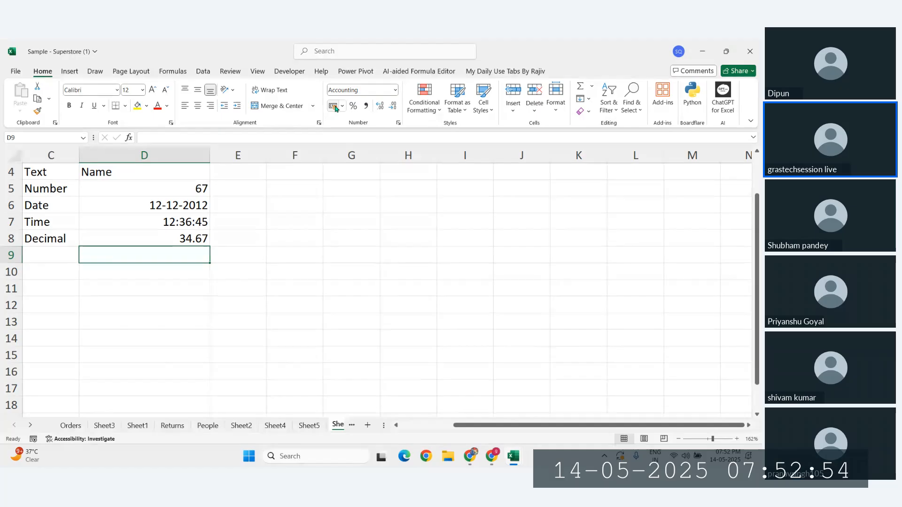
Step: Set D9 to Number format, enter long numbers, and autofit column D
left_click(395, 92)
left_click(395, 91)
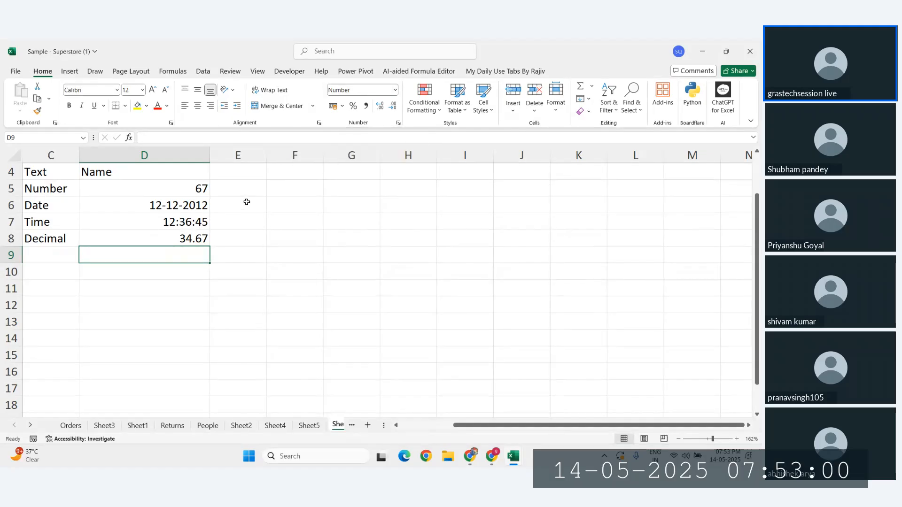
type("783265873648756384653745")
key("Return")
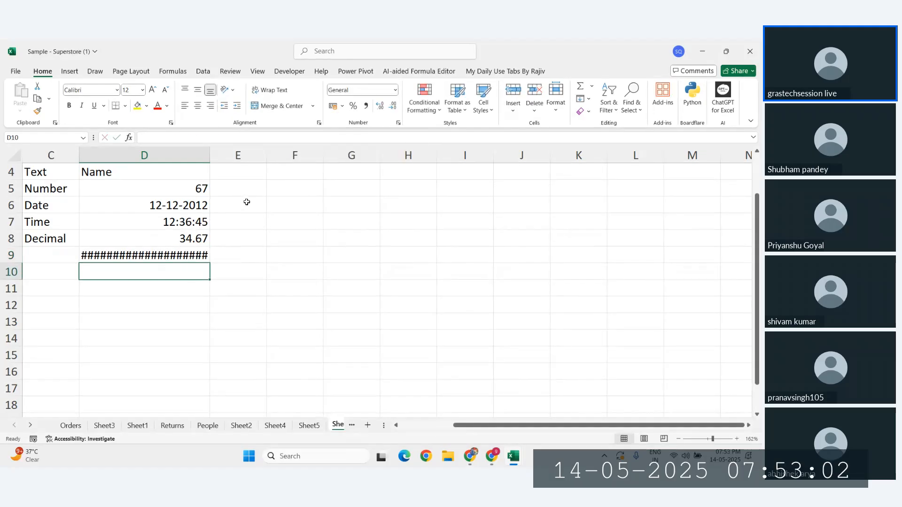
left_click(184, 257)
type("34985798379587634986766937498")
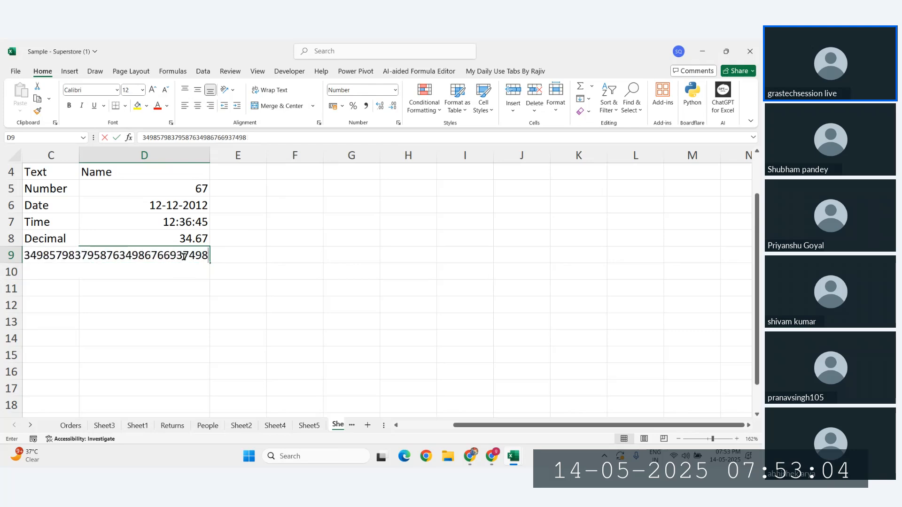
type("673984769873987698347698374986734")
key("Return")
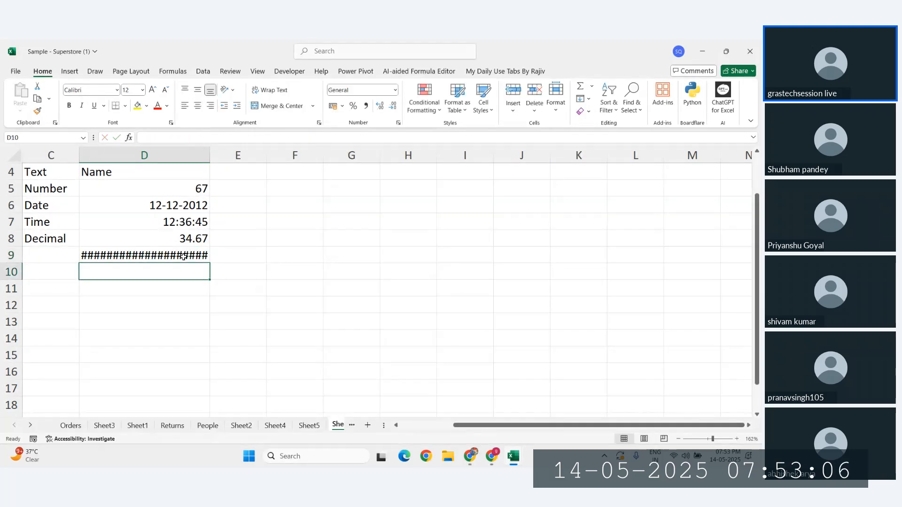
double_click(209, 156)
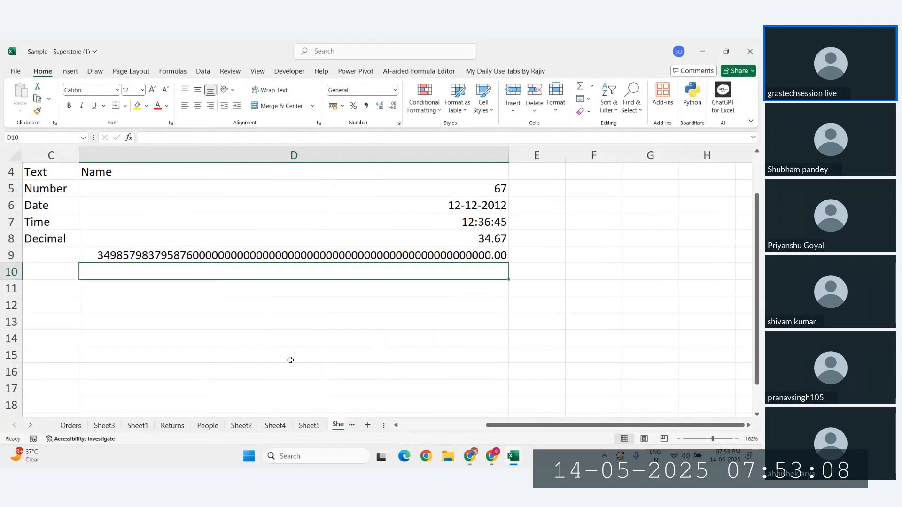
Step: Inspect D9's stored value, try another long number, then clear D9
left_click(267, 255)
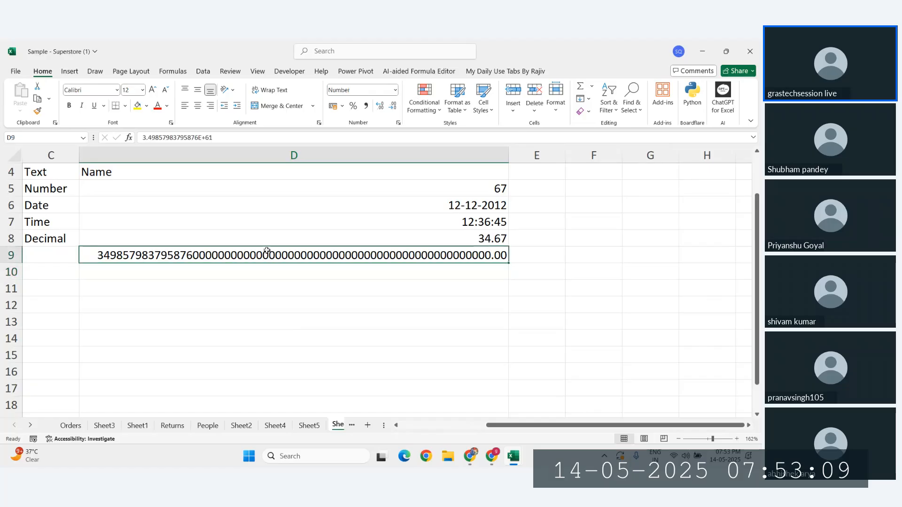
left_click(220, 140)
left_click(282, 276)
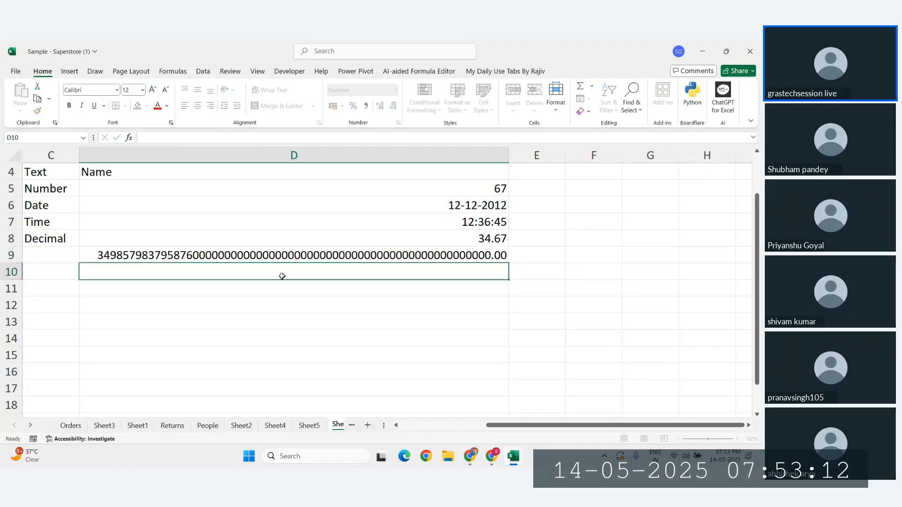
left_click(170, 257)
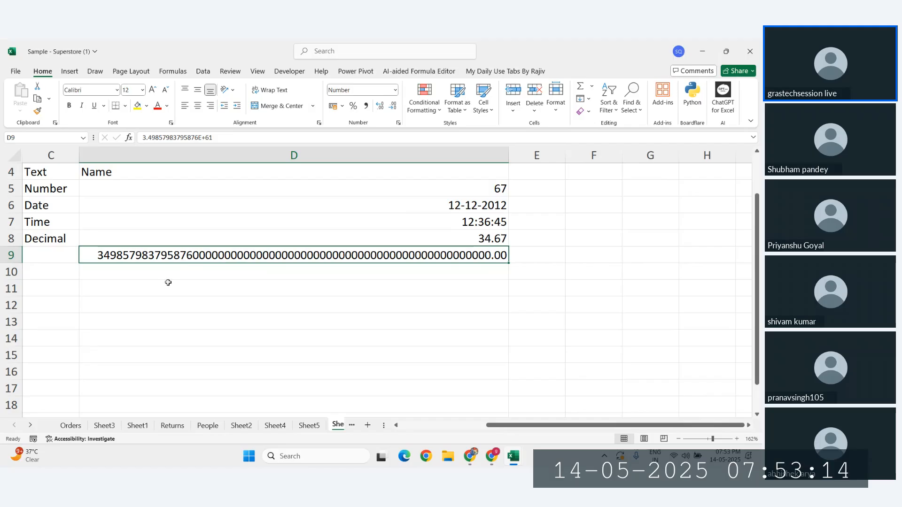
left_click(333, 338)
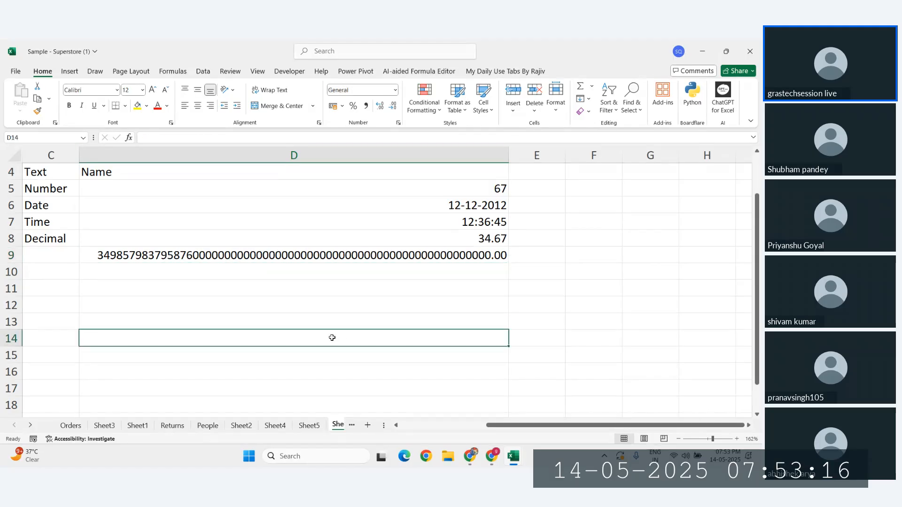
left_click(264, 254)
key("Delete")
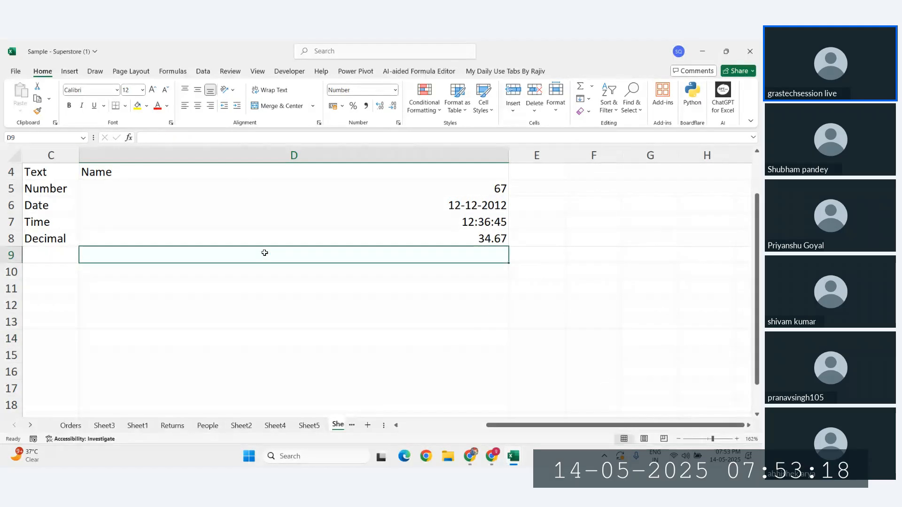
type("3785437657")
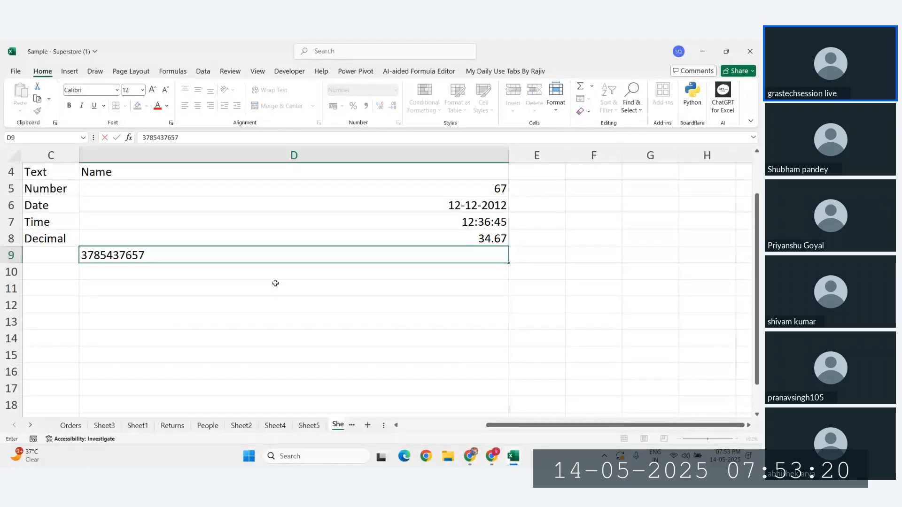
type("683765873465786347865783")
left_click(276, 284)
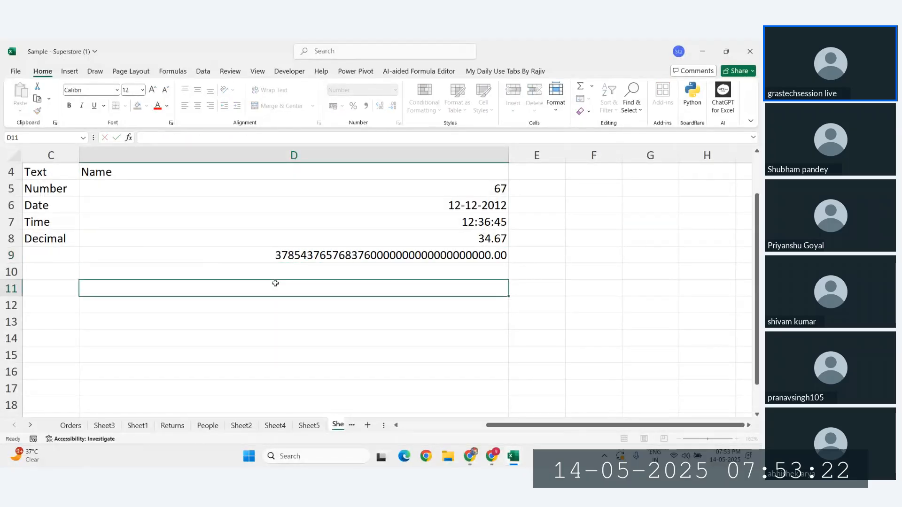
left_click(319, 253)
key("Delete")
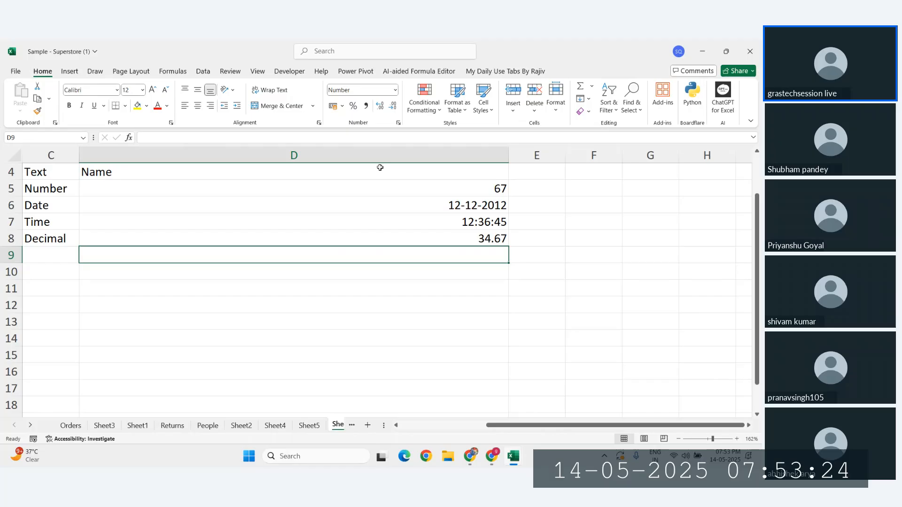
left_click(342, 106)
left_click(359, 120)
type("387456827365786873678632785")
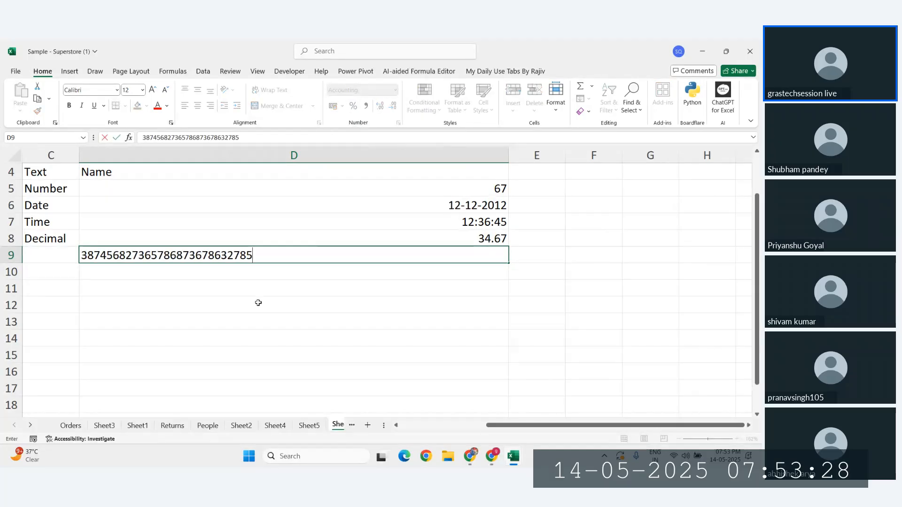
key("Return")
left_click(333, 259)
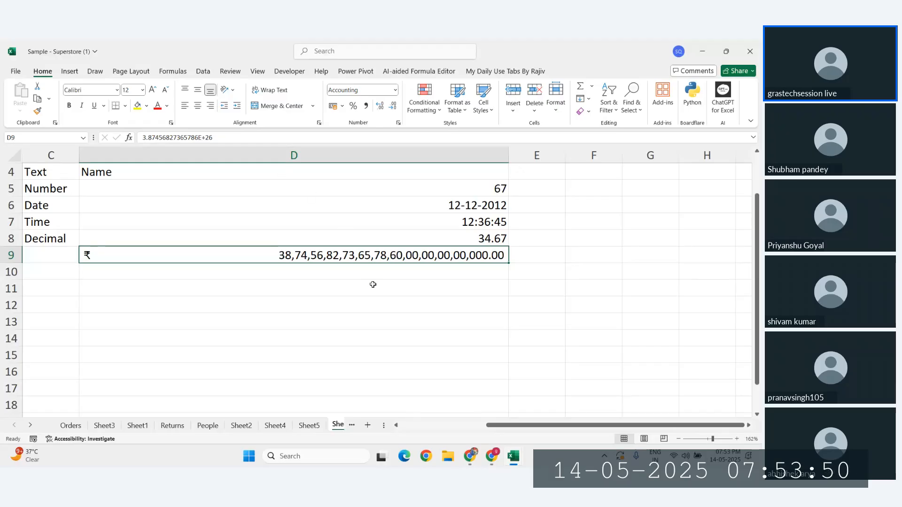
Step: Enter a long backtick-prefixed digit string in D10 so it is stored as text
left_click(335, 278)
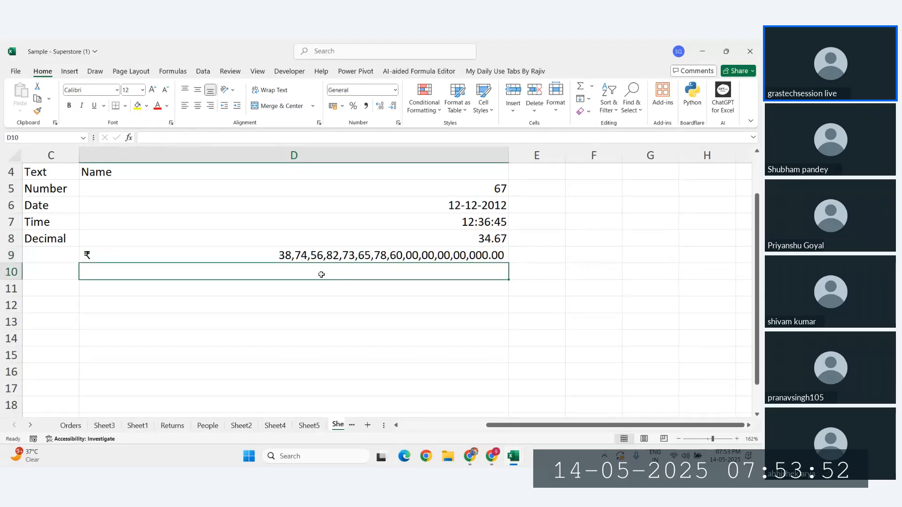
type("`")
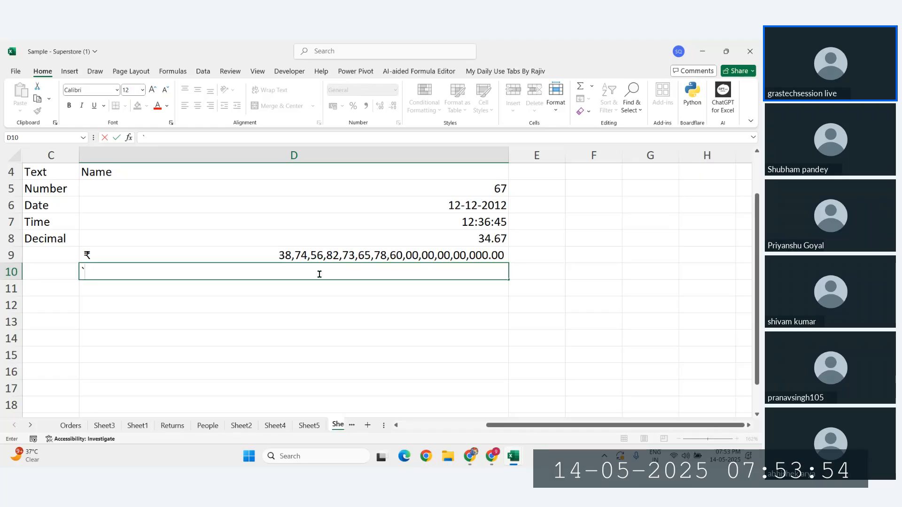
type("32659623936598632965982639856298365926398561298365982635")
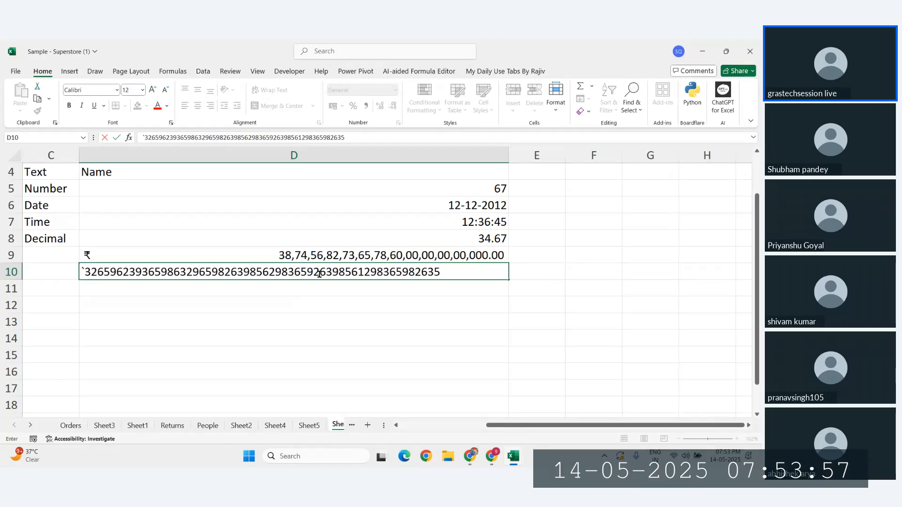
key("Return")
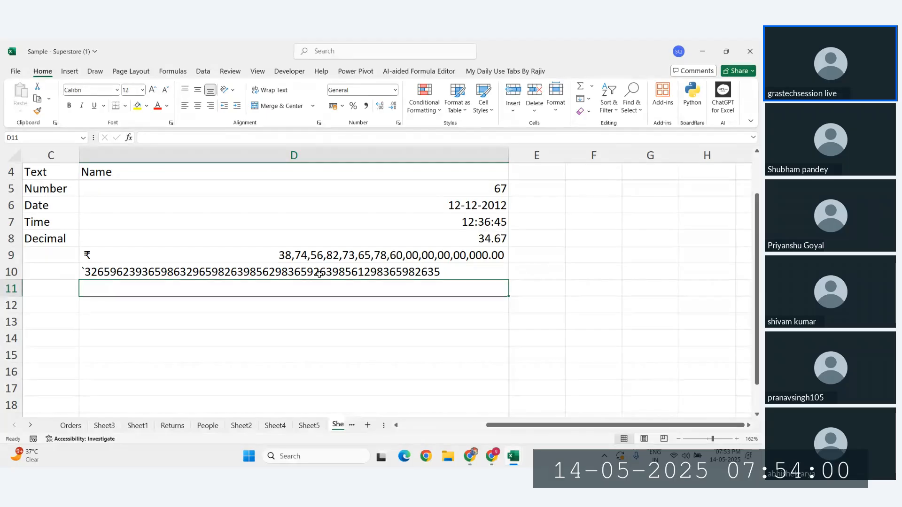
left_click(196, 271)
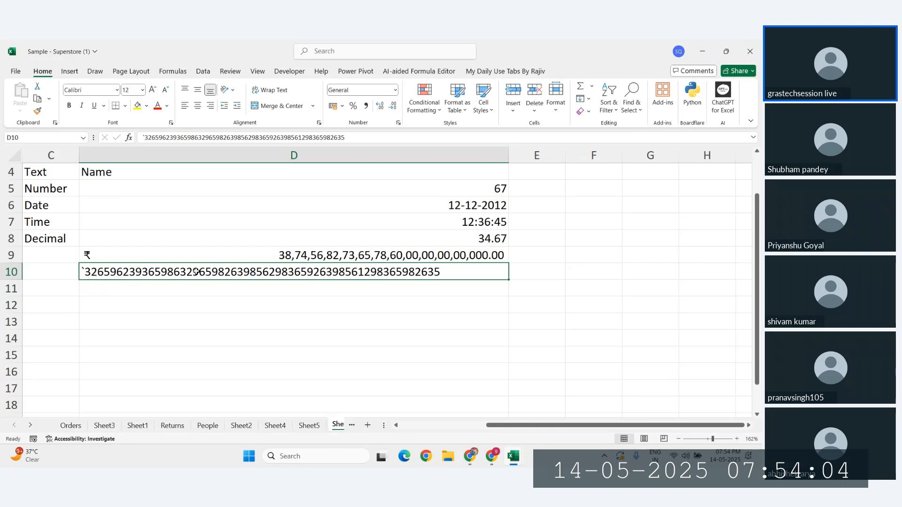
Step: Enter an even longer backtick-prefixed digit string in D11, then check D11, D12, D9 and D13
left_click(164, 288)
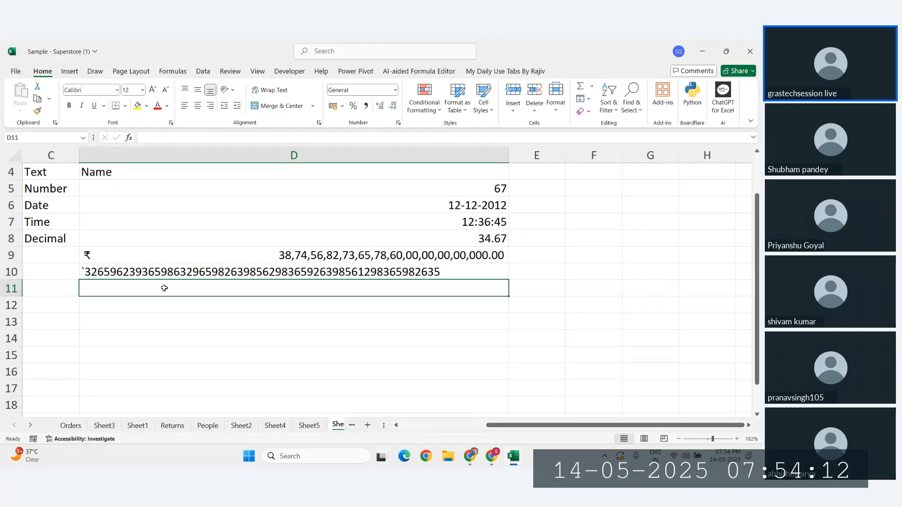
type("`")
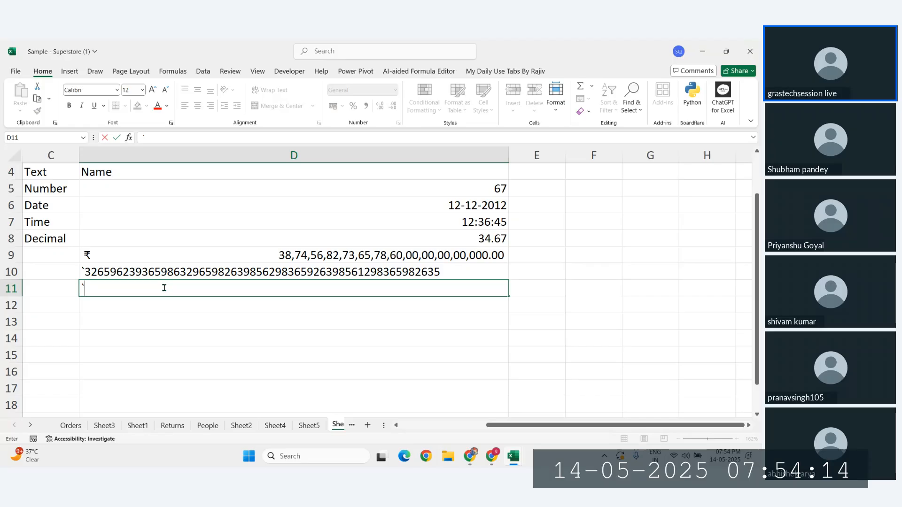
type("398475934787934796734976983")
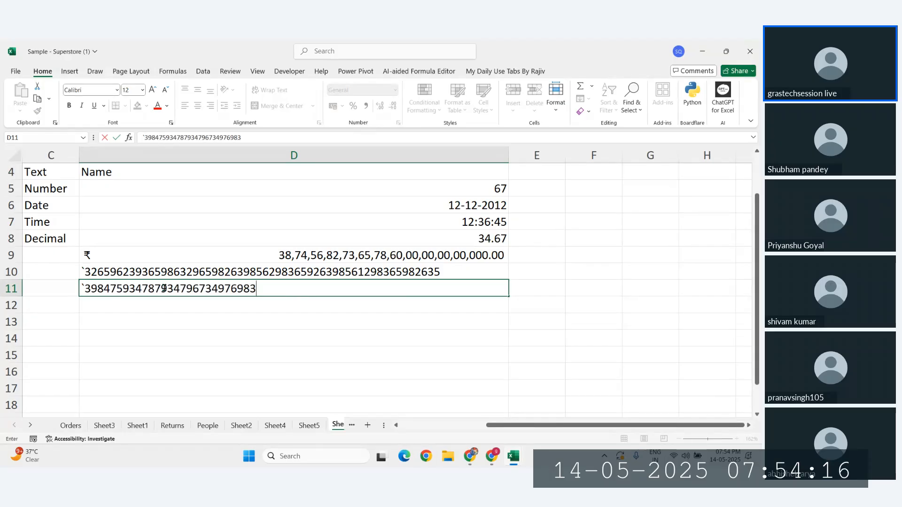
type("746987398467983746987344867983787394867983746")
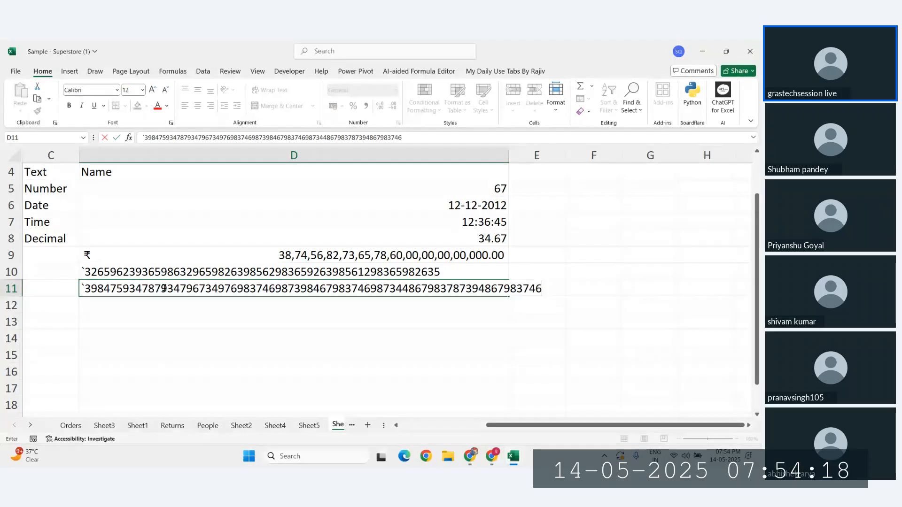
type("987349867937469837446")
key("Return")
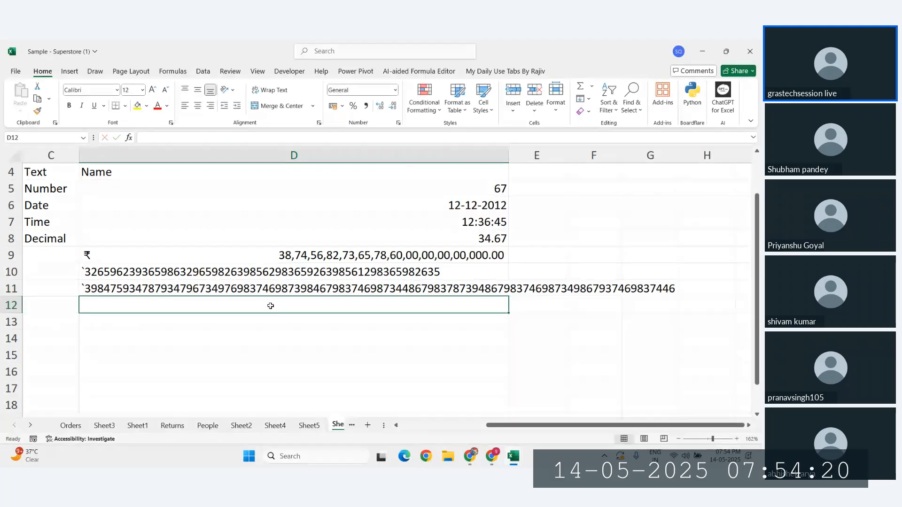
left_click(240, 288)
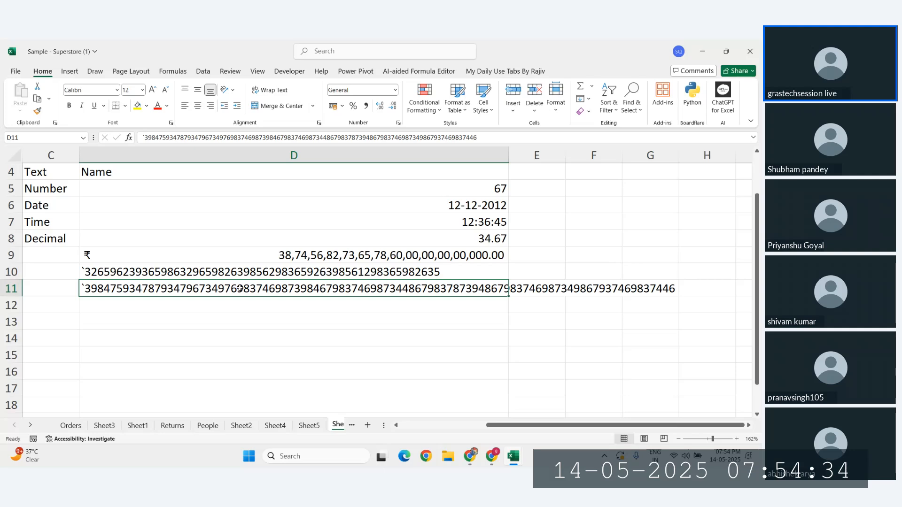
left_click(269, 304)
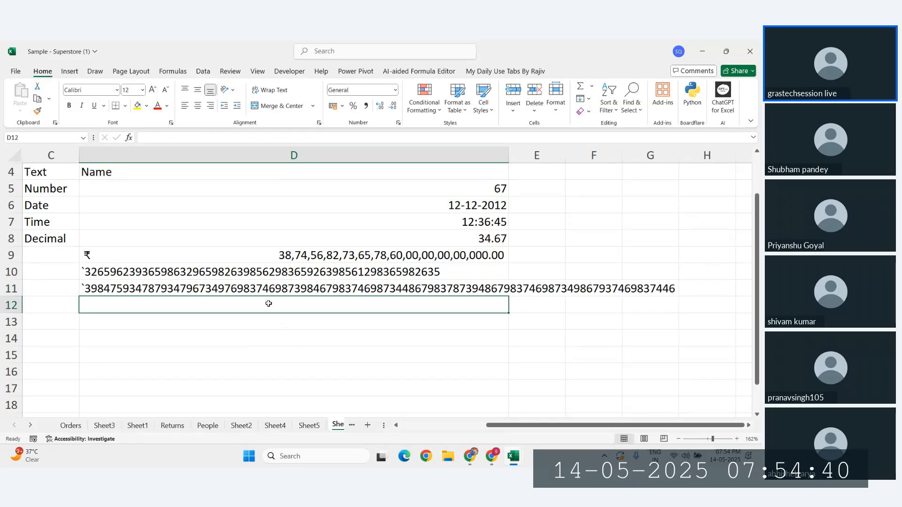
left_click(312, 256)
left_click(231, 319)
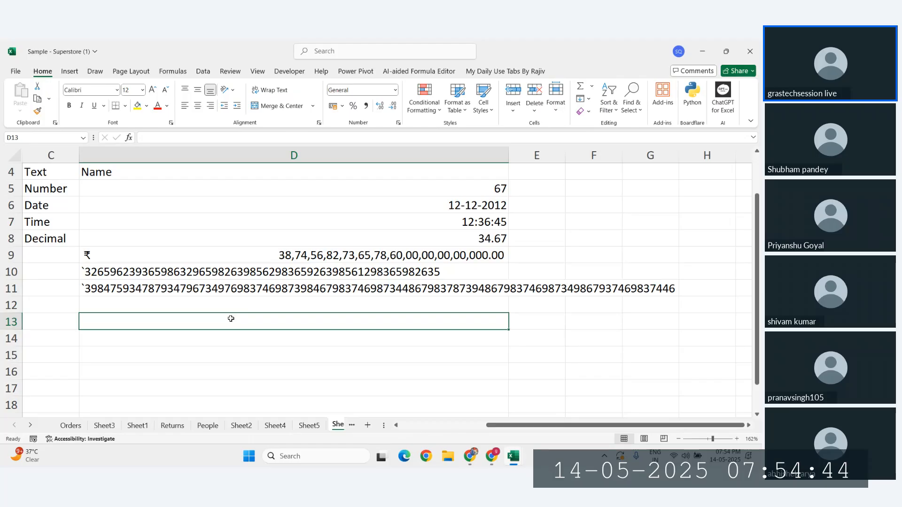
scroll(639, 302, "right", 5)
scroll(638, 302, "left", 6)
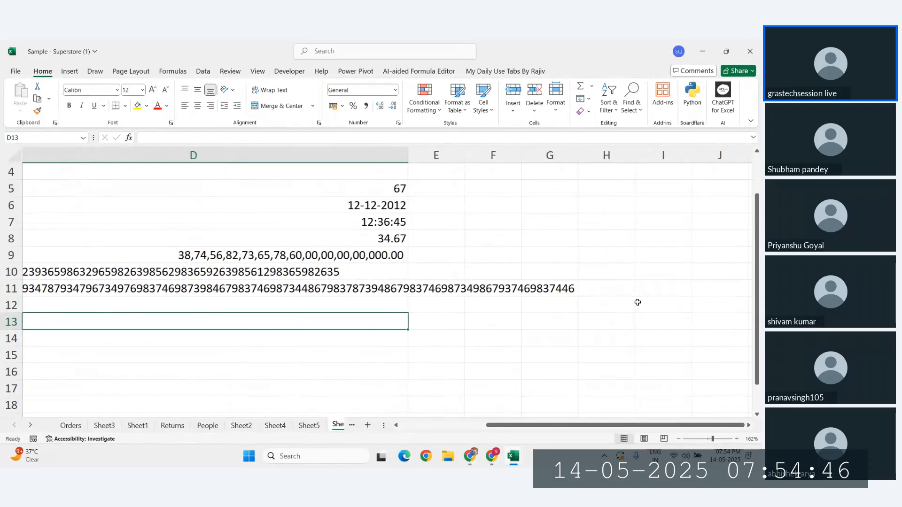
double_click(248, 326)
type("23874278634")
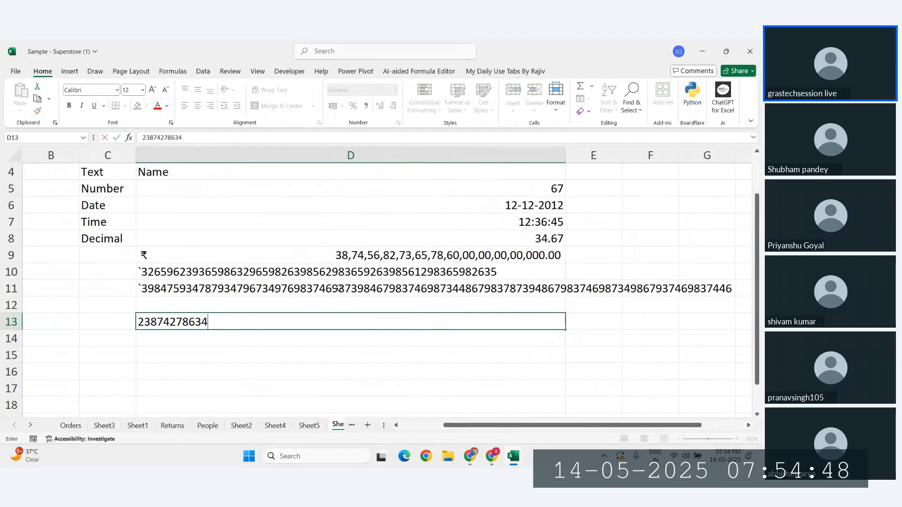
left_click(223, 322)
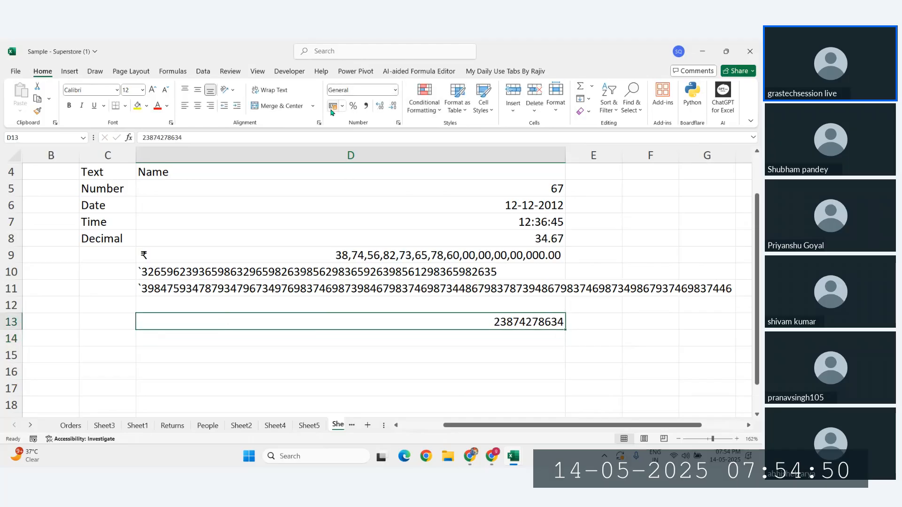
left_click(334, 106)
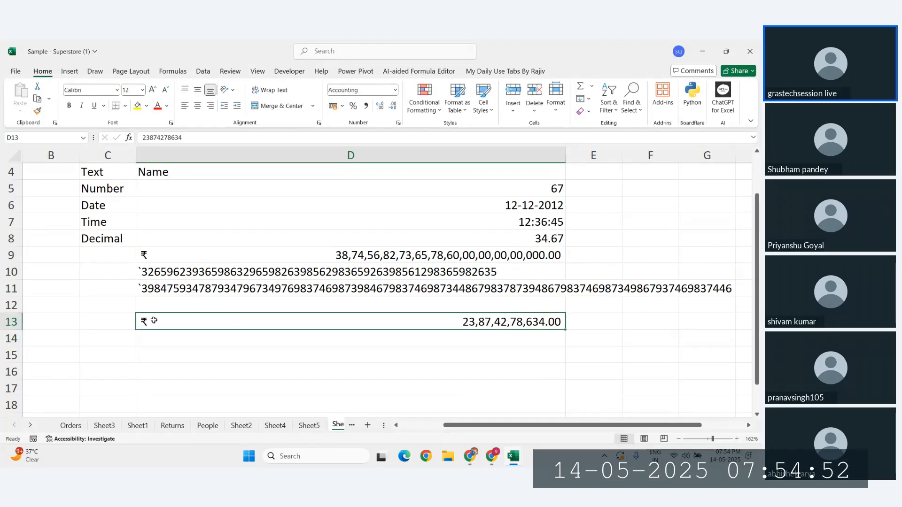
left_click(345, 108)
left_click(361, 134)
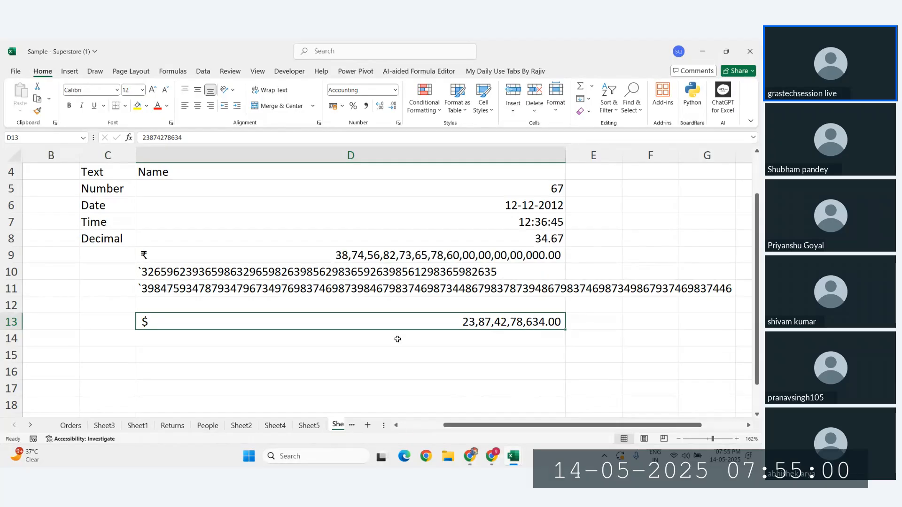
Step: Switch D13 to Currency format so it reads ₹ 23,87,42,78,634.00
left_click(399, 340)
left_click(429, 325)
left_click(395, 90)
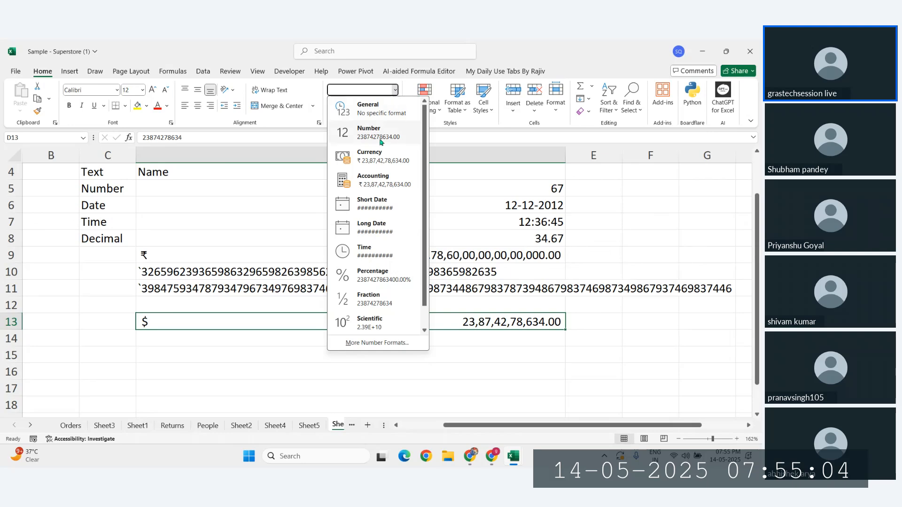
left_click(372, 156)
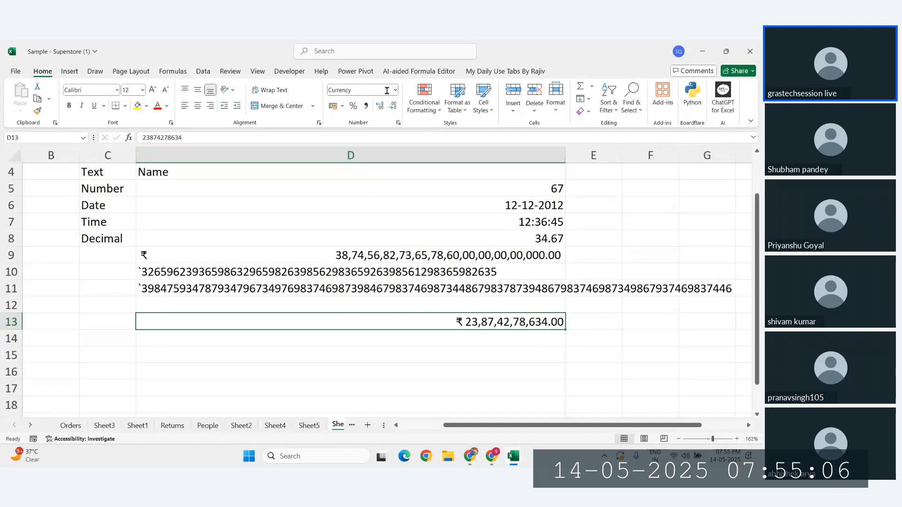
left_click(395, 89)
left_click(371, 157)
left_click(327, 359)
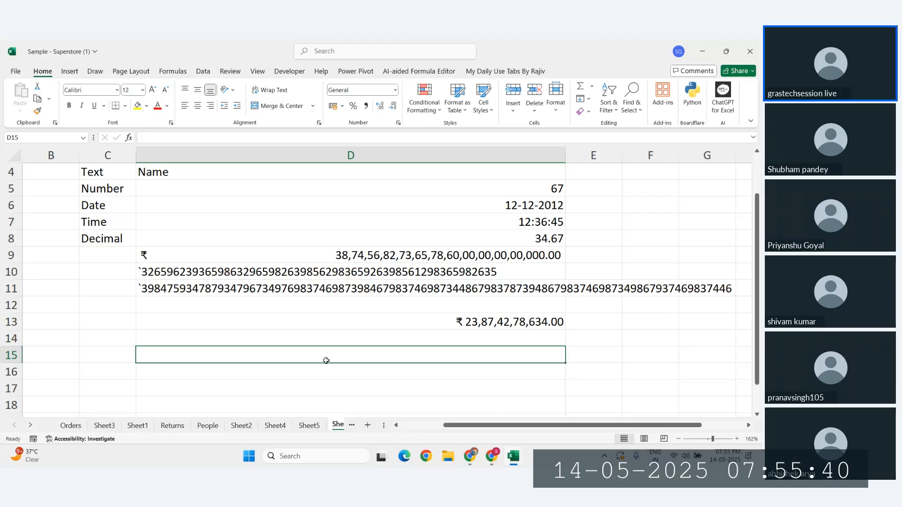
left_click(399, 124)
left_click(555, 275)
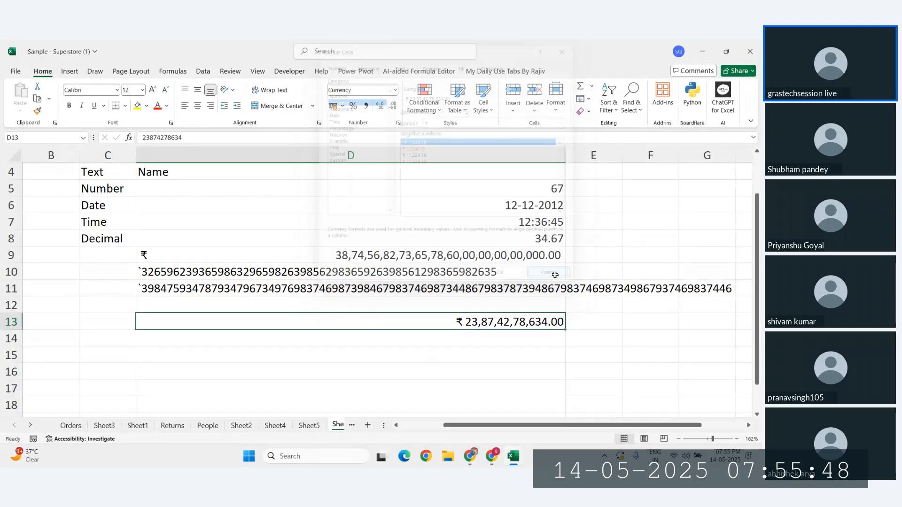
key("ctrl+1")
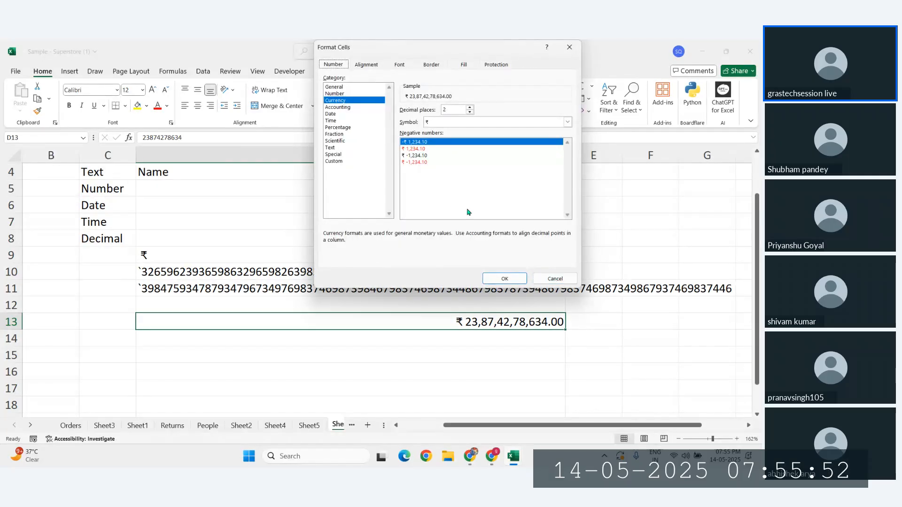
left_click(435, 124)
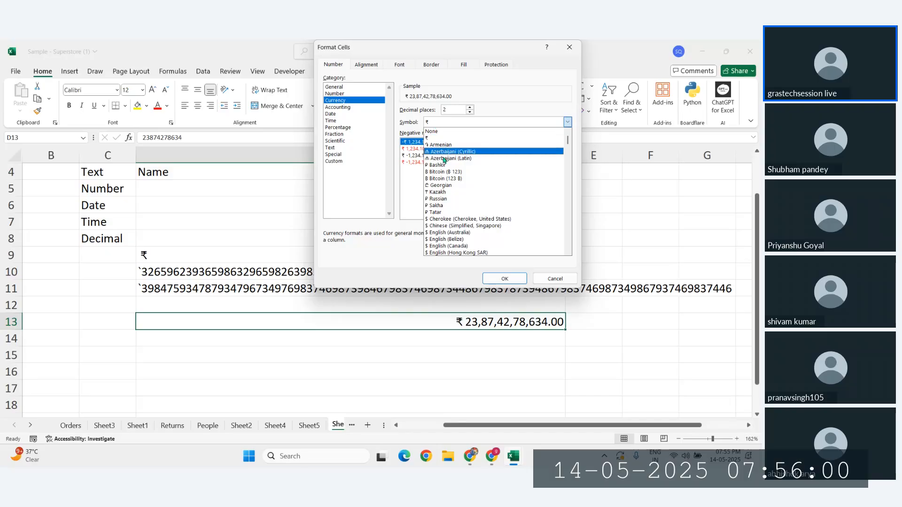
scroll(447, 217, "down", 1)
scroll(447, 217, "down", 4)
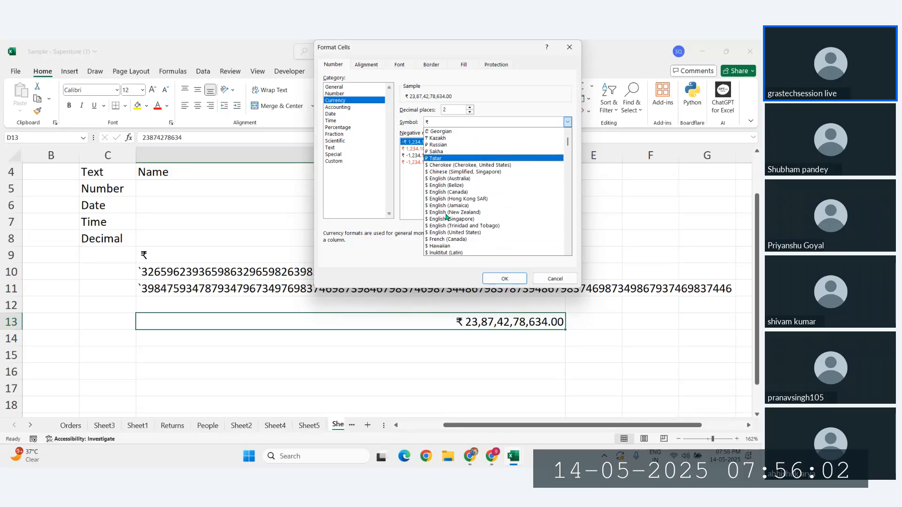
scroll(447, 217, "down", 1)
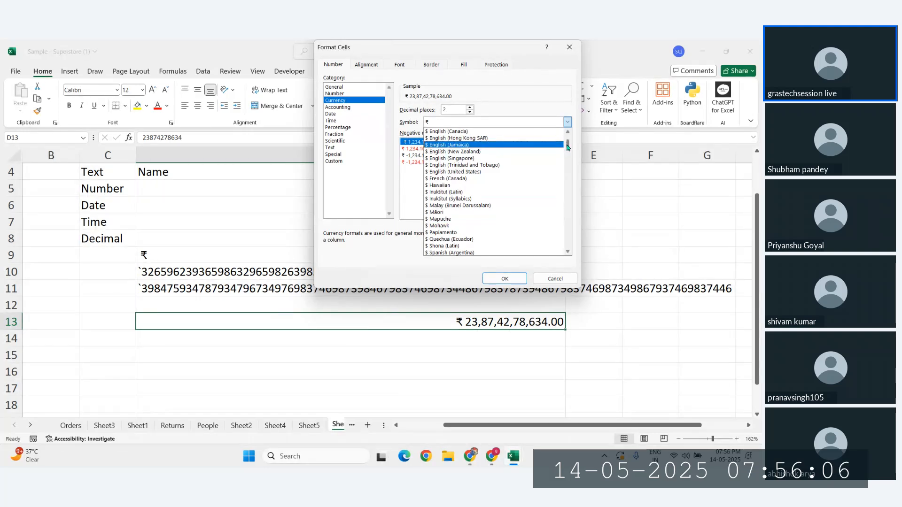
left_click_drag(568, 143, 566, 169)
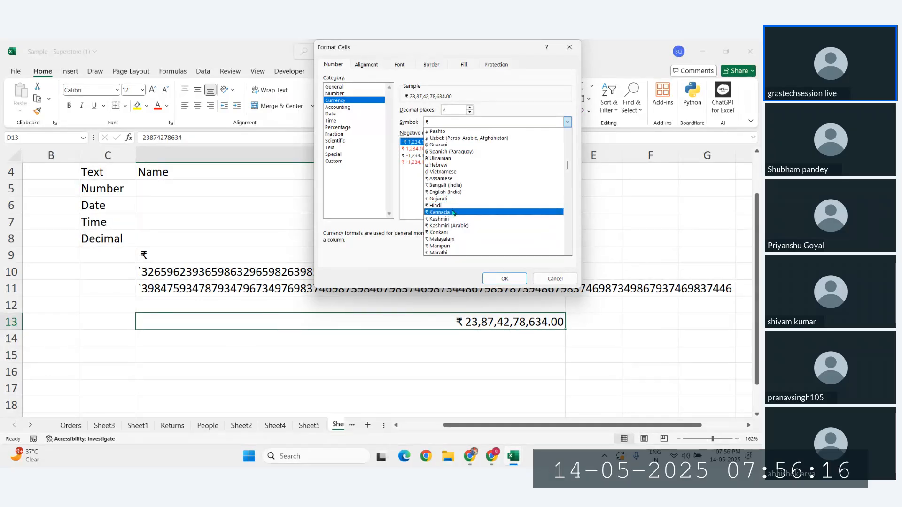
left_click(505, 278)
left_click(504, 279)
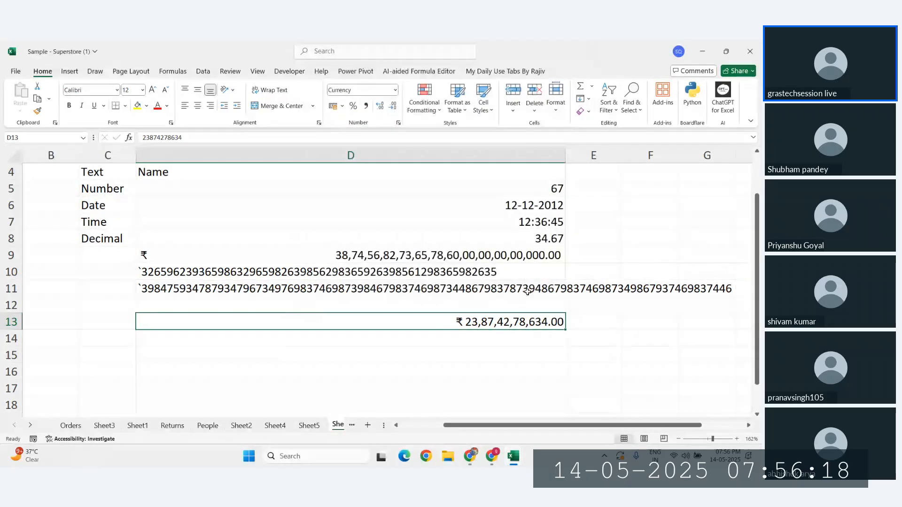
Step: Copy the date in D6 and insert today's date into D16
left_click(380, 340)
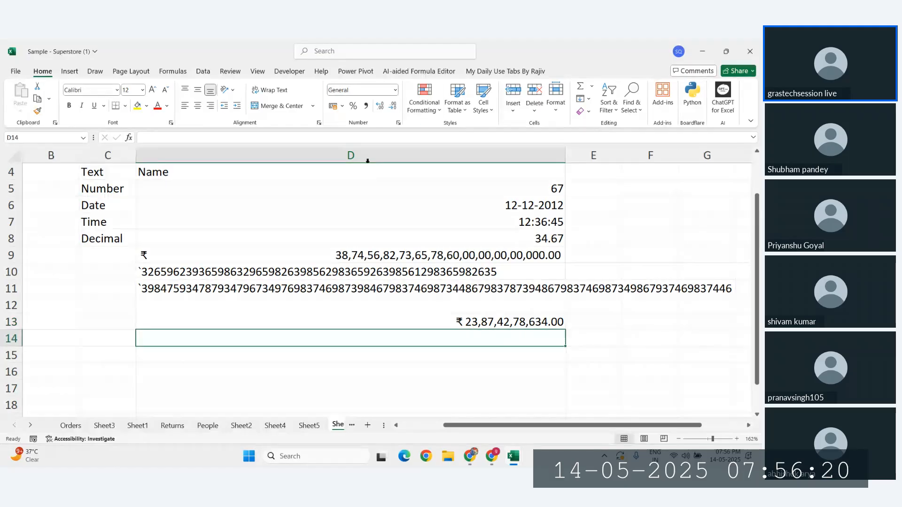
left_click(396, 89)
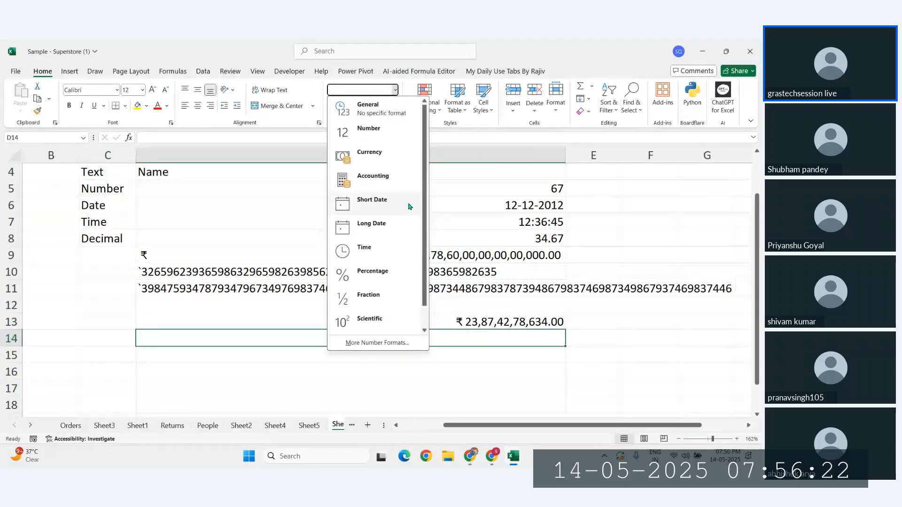
left_click(399, 249)
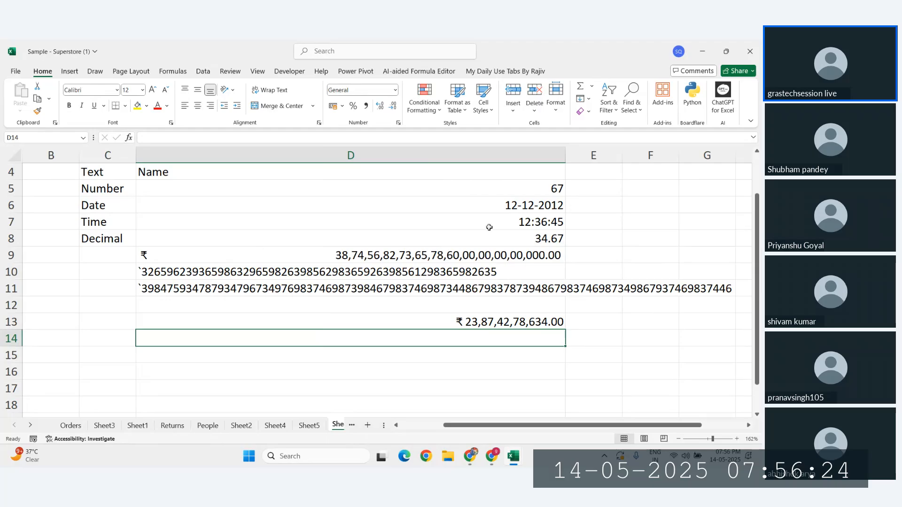
left_click(493, 209)
key("ctrl+c")
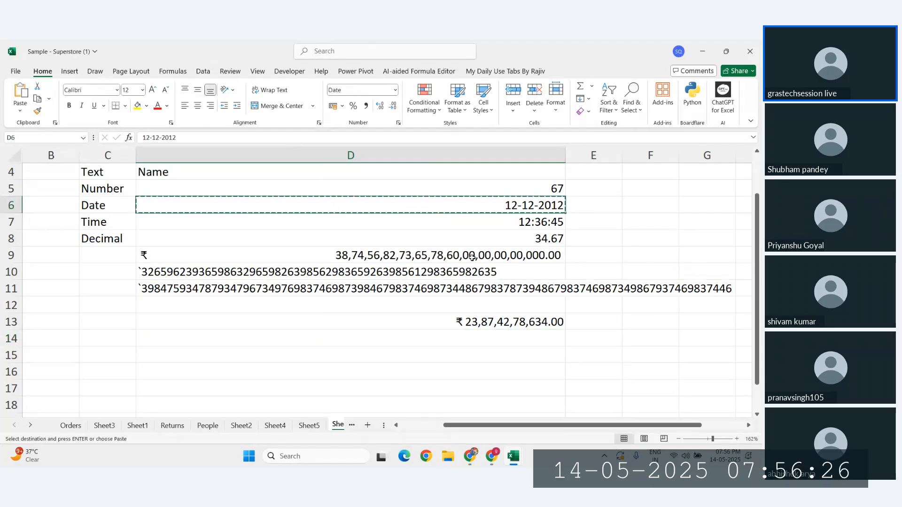
scroll(342, 307, "down", 2)
left_click(343, 308)
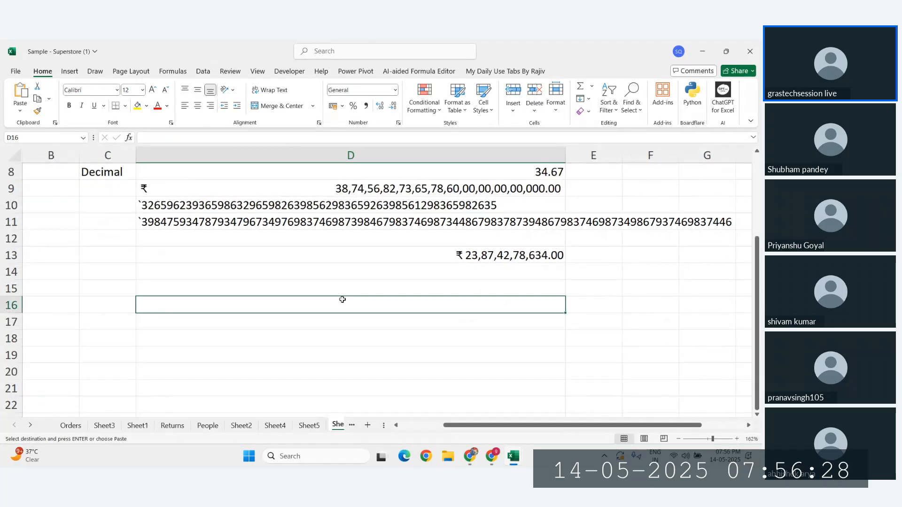
key("ctrl+semicolon")
left_click(318, 349)
Step: Insert today's date into D17 as well and check the date's number format
left_click(330, 310)
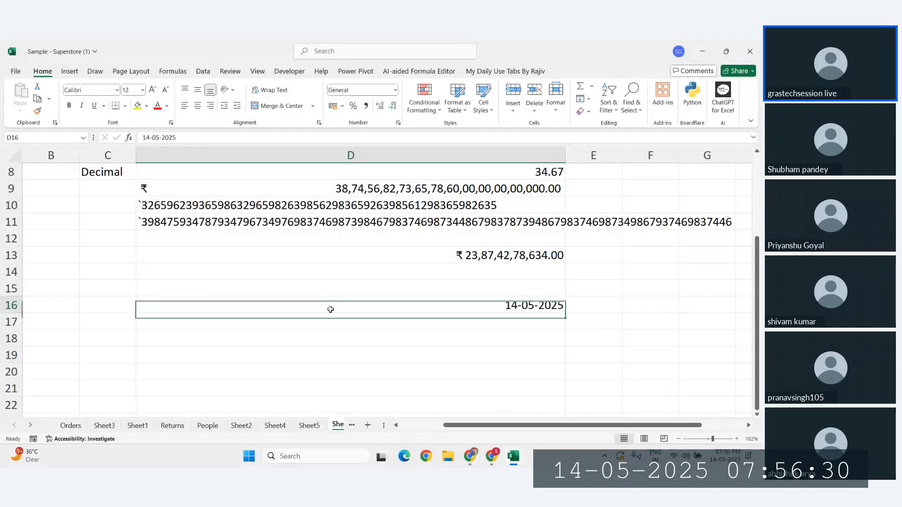
key("Down")
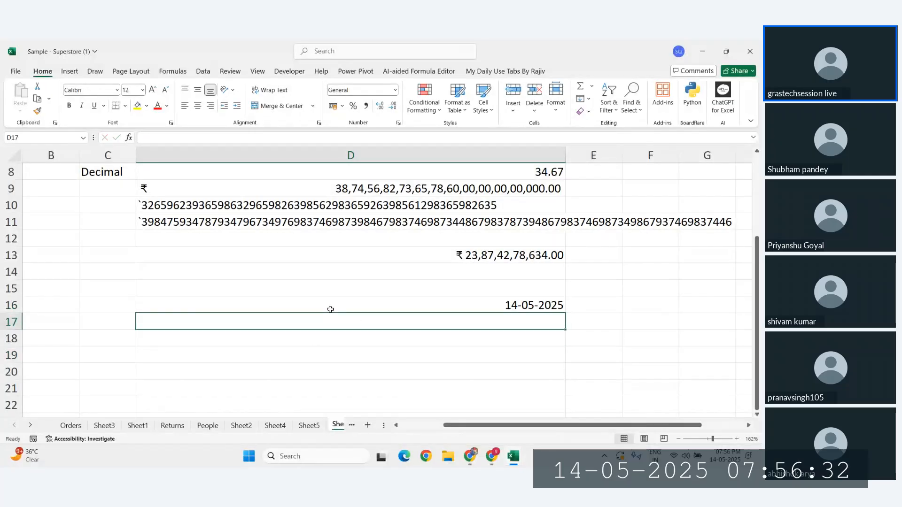
key("ctrl+semicolon")
key("Return")
left_click(331, 310)
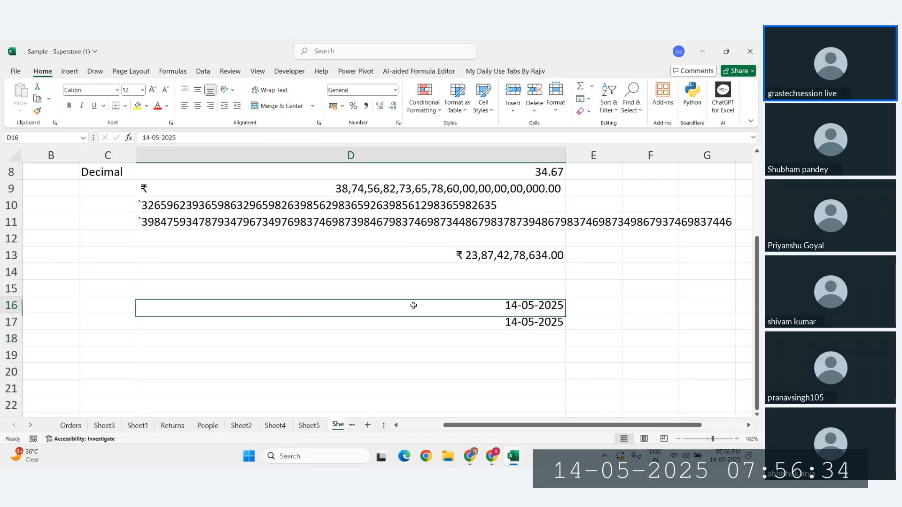
left_click(396, 90)
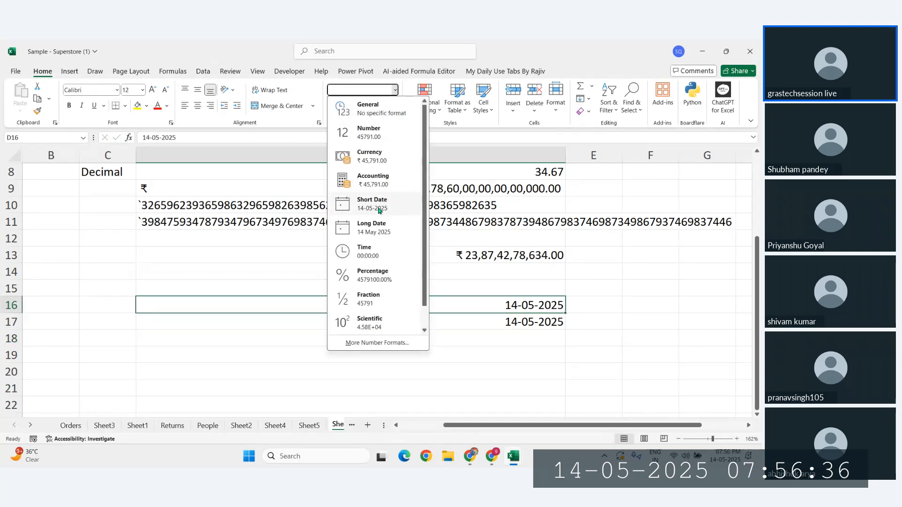
left_click(276, 297)
Step: Label the dates 'Short date' in C16 and 'Long date' in C17
left_click(107, 305)
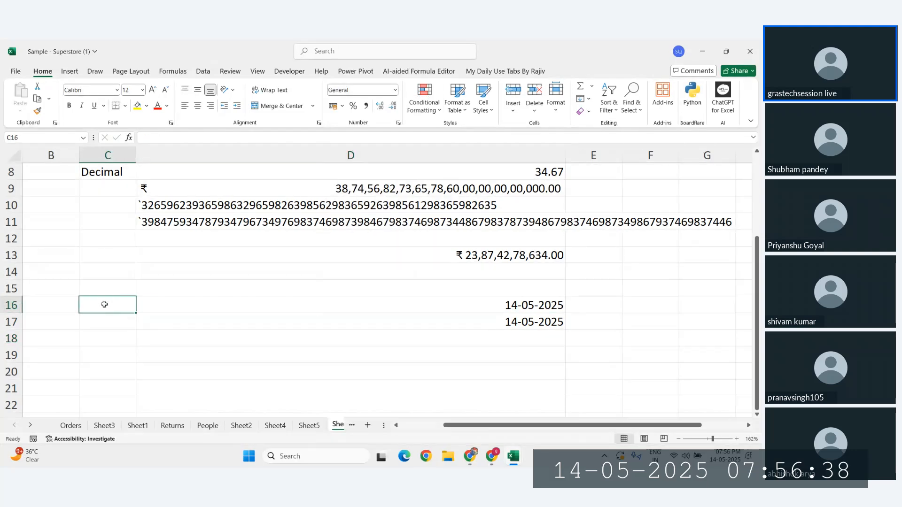
type("Short date")
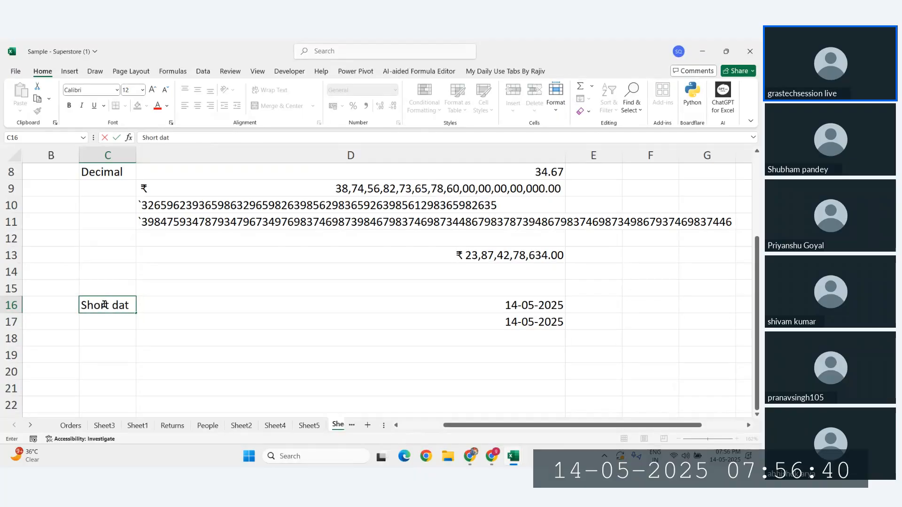
key("Return")
type("Lom")
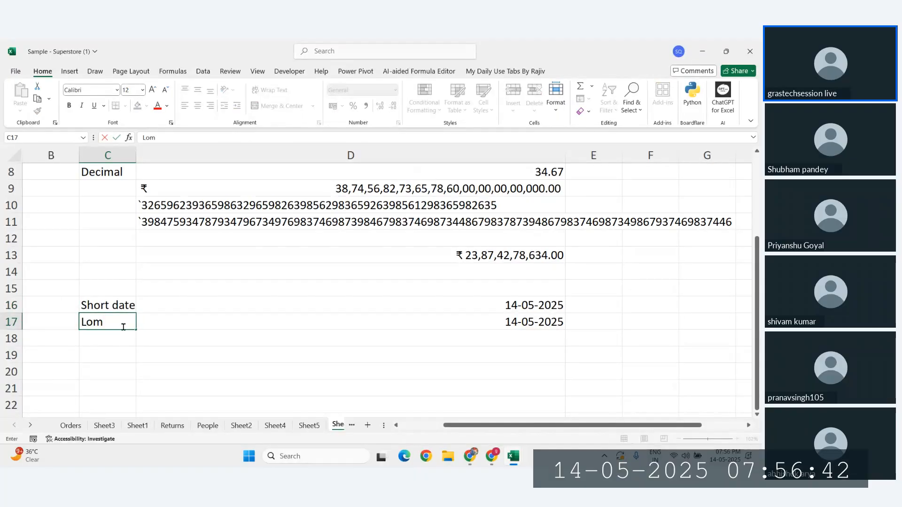
key("BackSpace")
type("ng date")
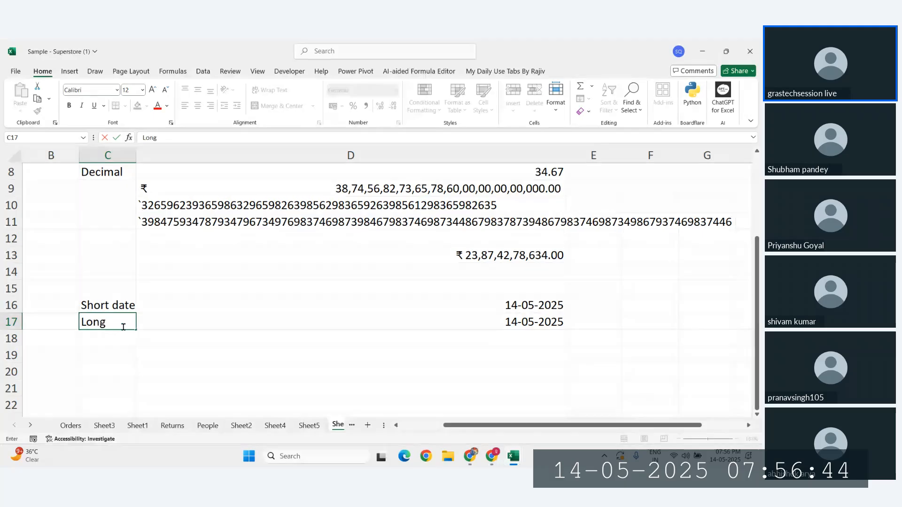
key("Return")
Step: Apply Long Date format to D17 so it shows 14 May 2025
left_click(362, 321)
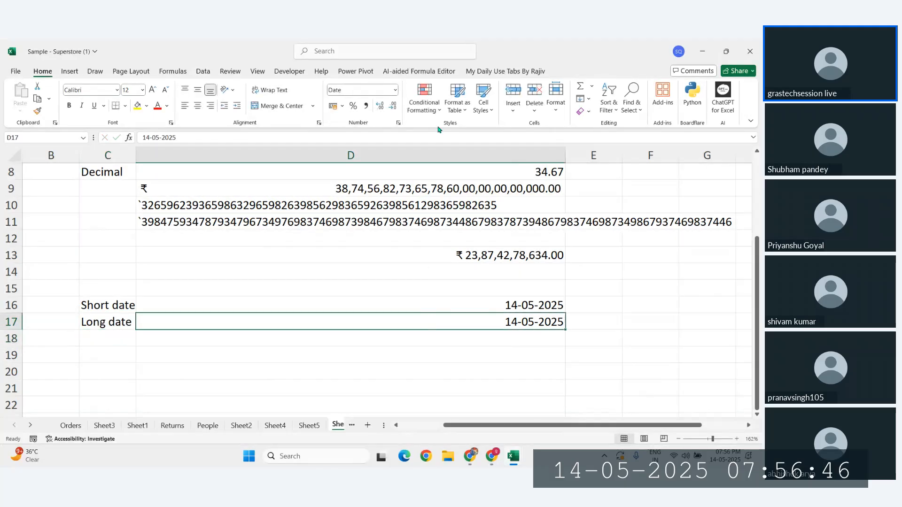
left_click(395, 90)
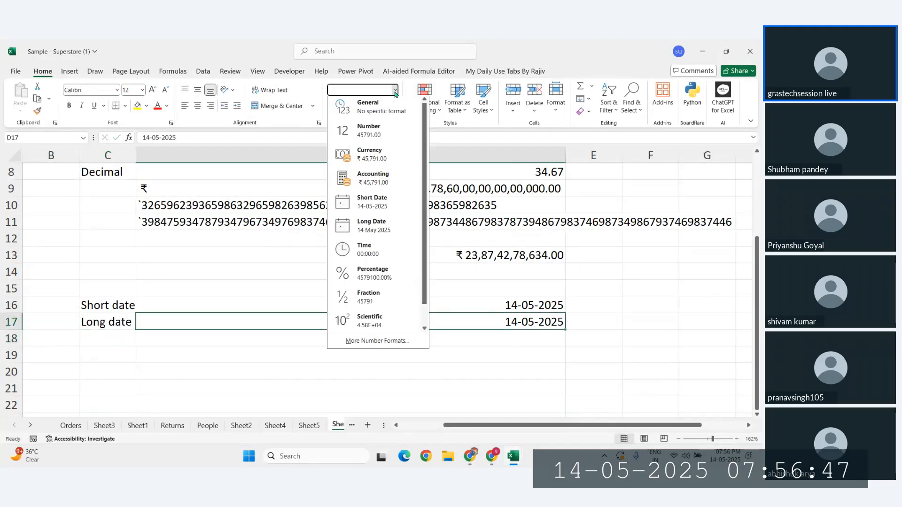
left_click(374, 225)
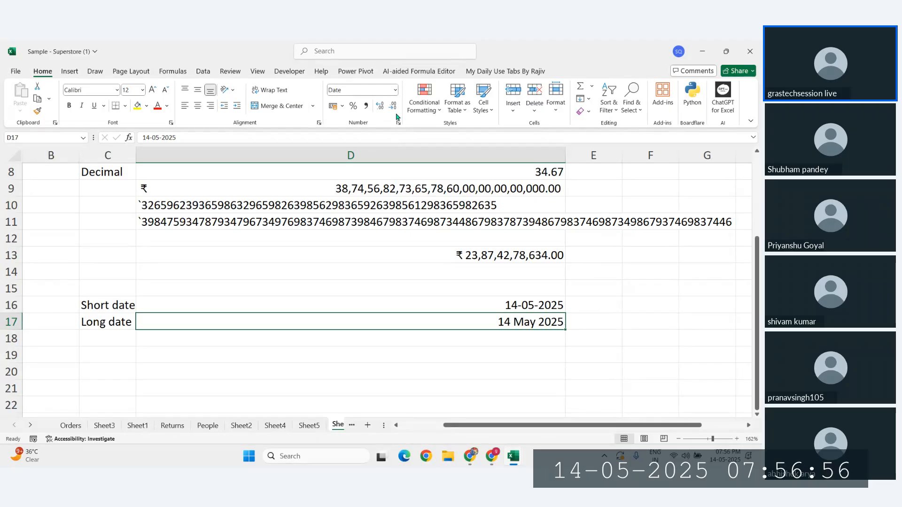
left_click(396, 90)
left_click(376, 224)
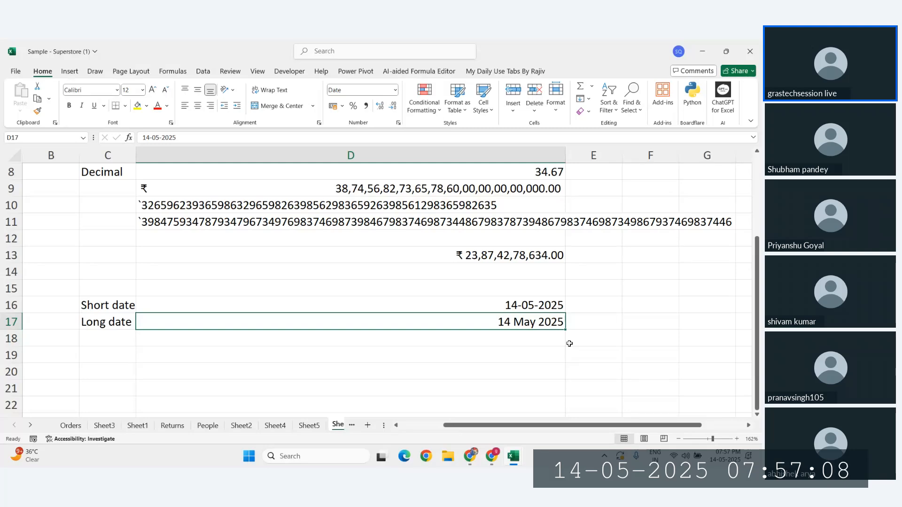
left_click(395, 90)
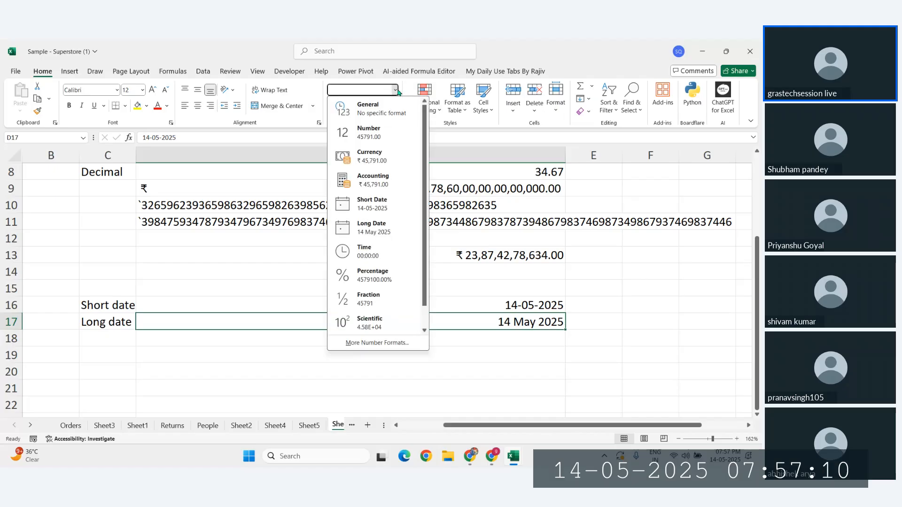
left_click(372, 231)
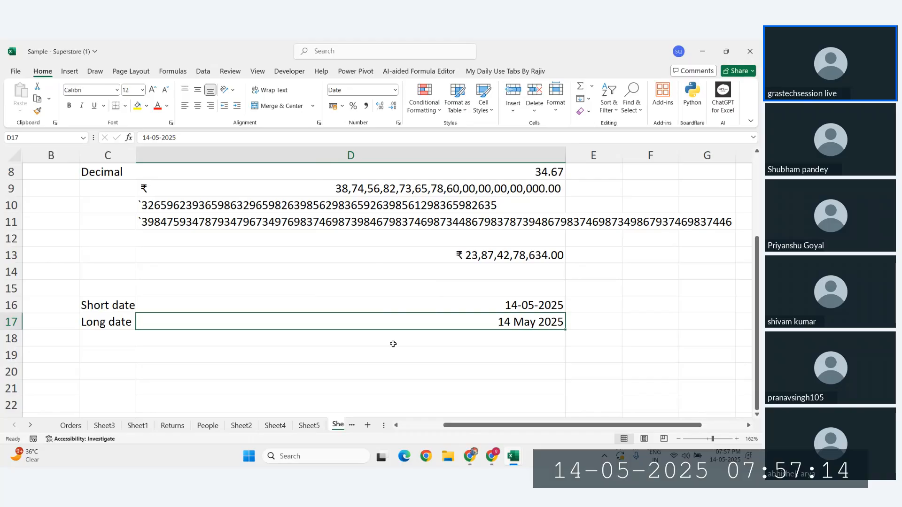
Step: Format D17 with the weekday date type so it reads Wednesday, 14 May, 2025
key("ctrl+1")
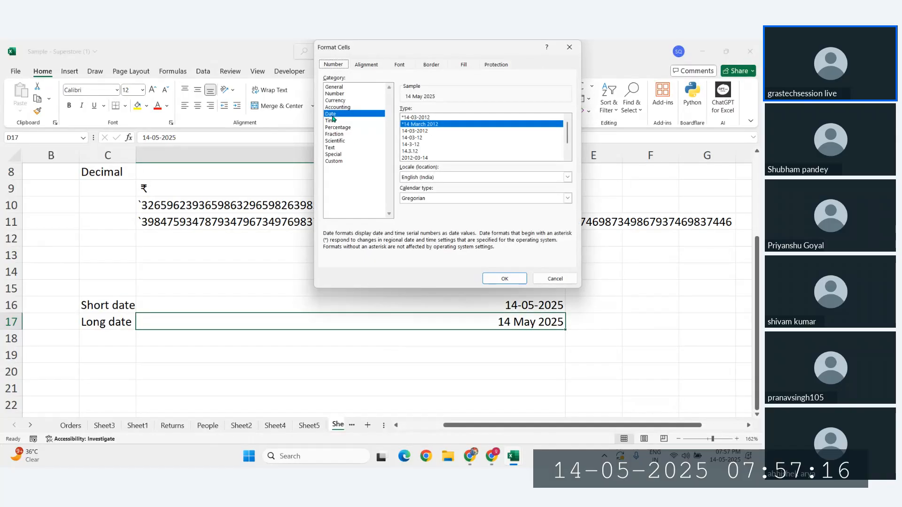
left_click(553, 279)
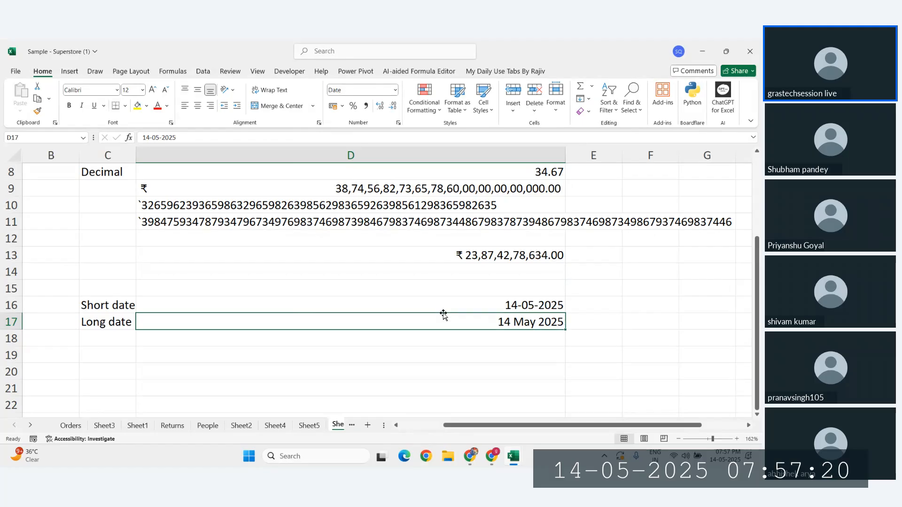
key("ctrl+1")
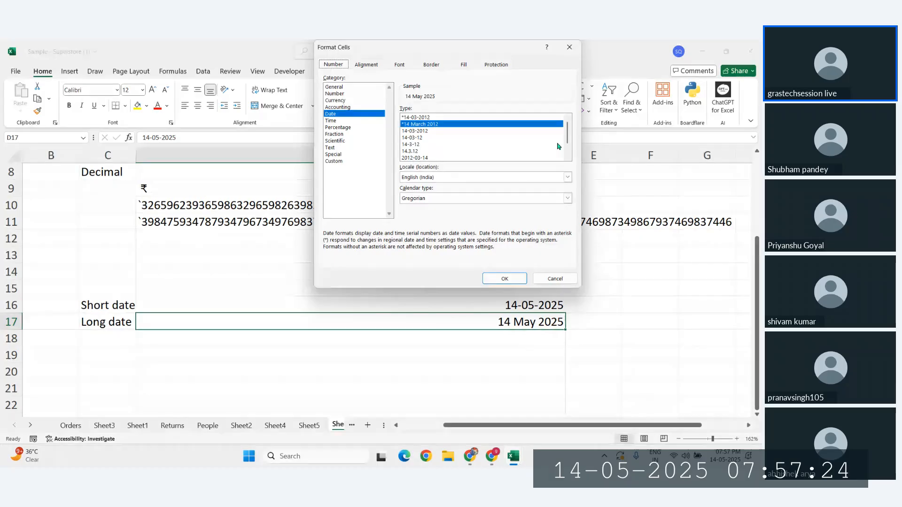
scroll(567, 158, "down", 1)
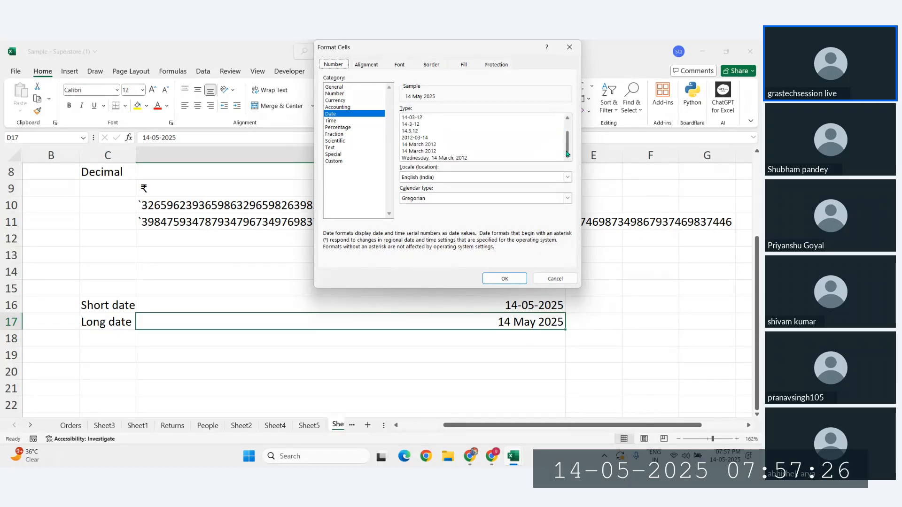
mouse_move(568, 147)
left_mouse_down()
mouse_move(568, 128)
mouse_move(566, 157)
left_mouse_up()
left_click(415, 159)
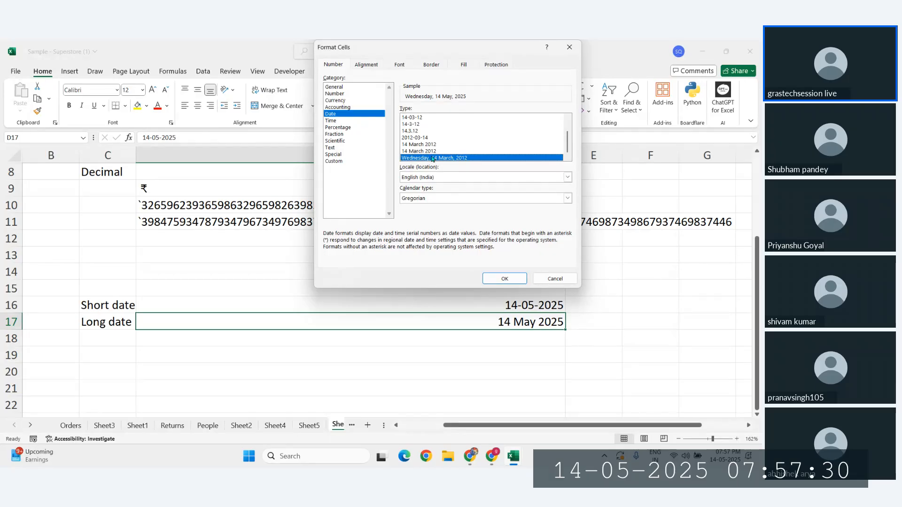
left_click(510, 277)
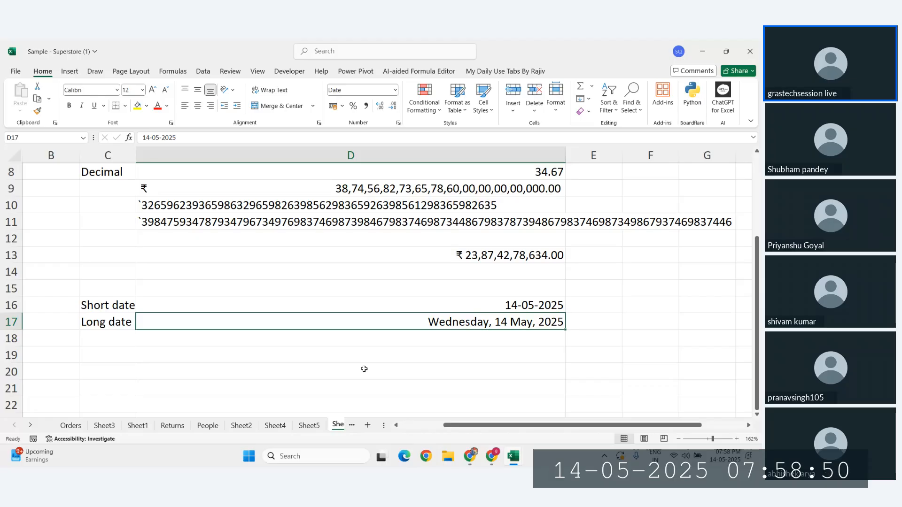
Step: Apply the Percentage number format to empty cell D18
left_click(426, 341)
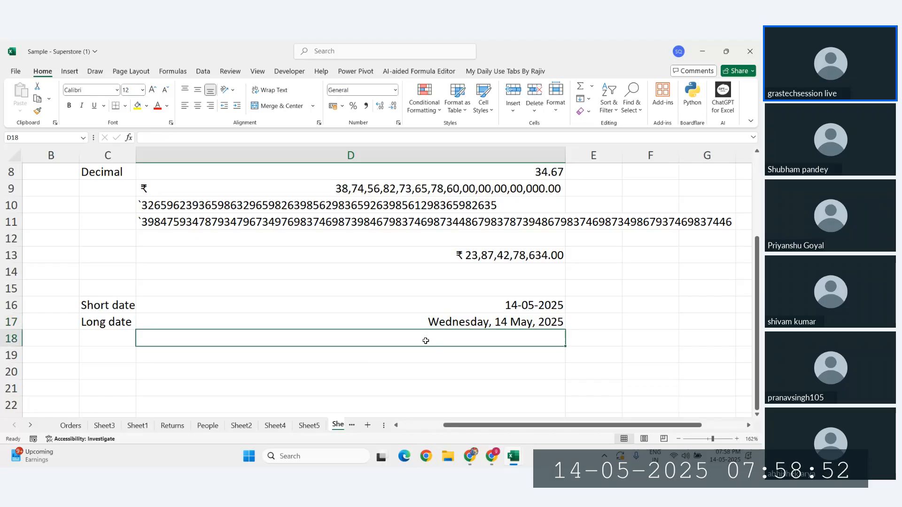
left_click(395, 90)
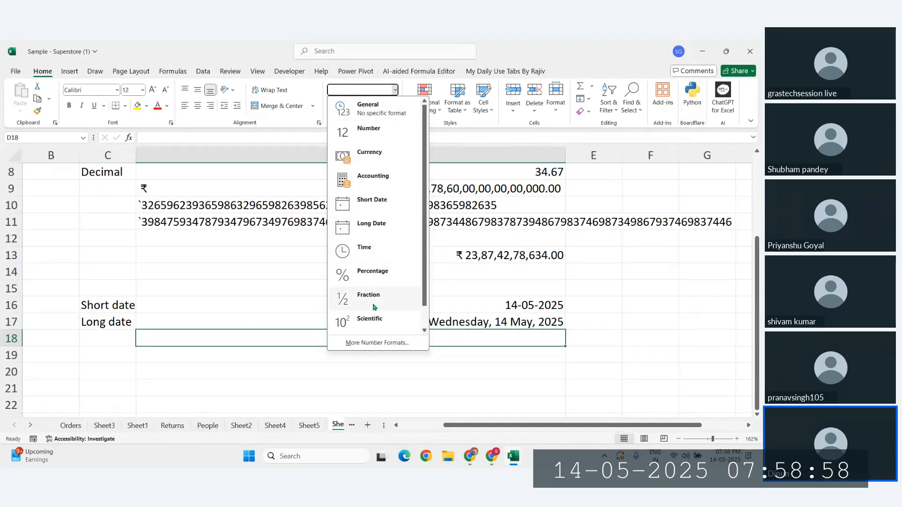
scroll(375, 308, "down", 1)
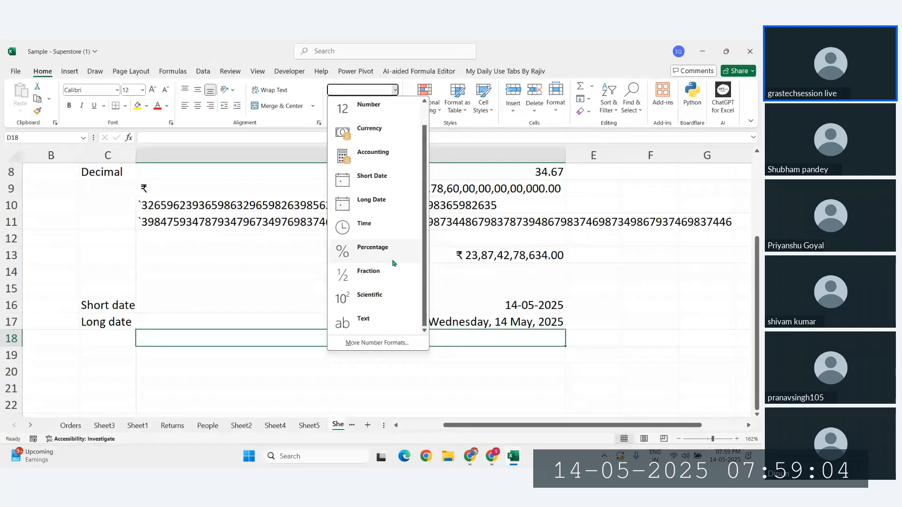
left_click(371, 256)
scroll(463, 329, "down", 1)
left_click(421, 305)
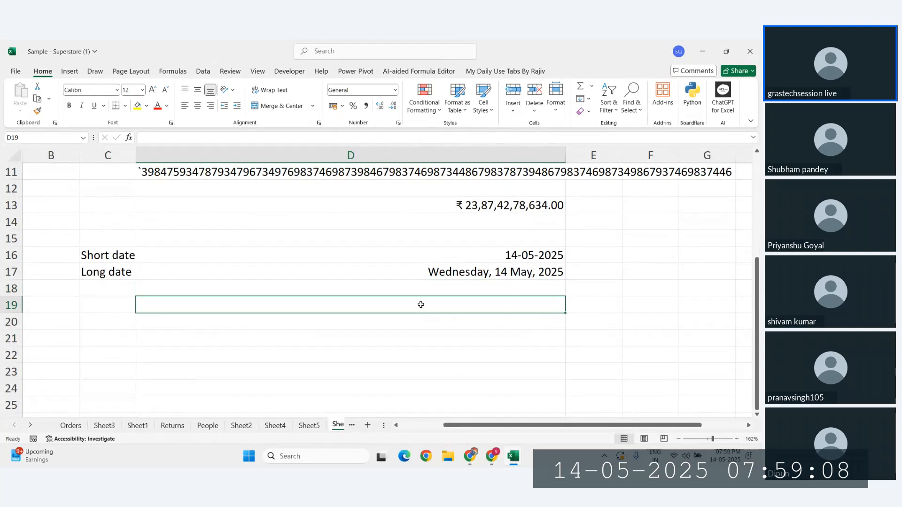
Step: Enter =75/150 in D19 and format it as Percentage, showing 50.00%
type("=")
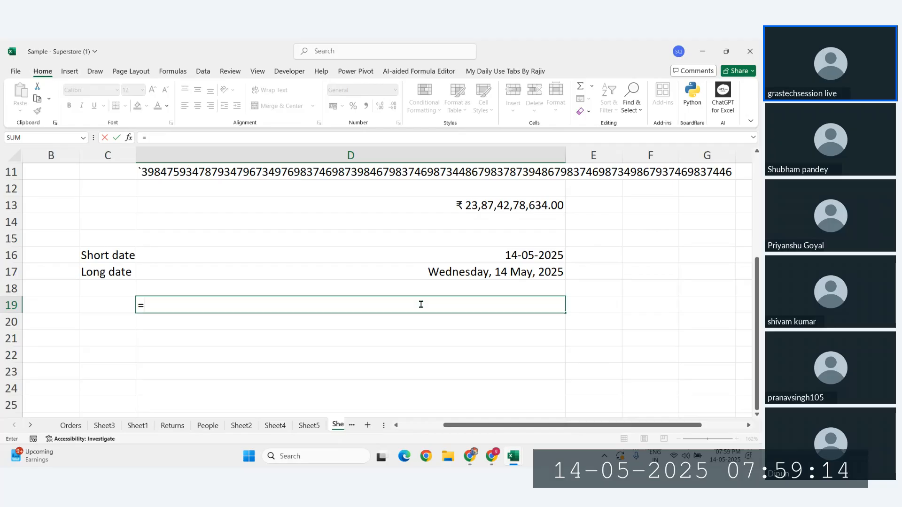
type("75/150")
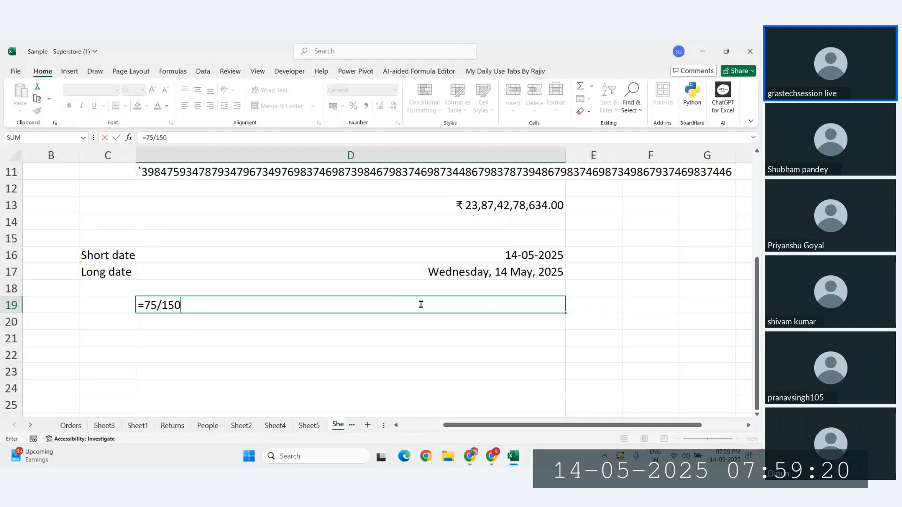
key("Return")
left_click(509, 308)
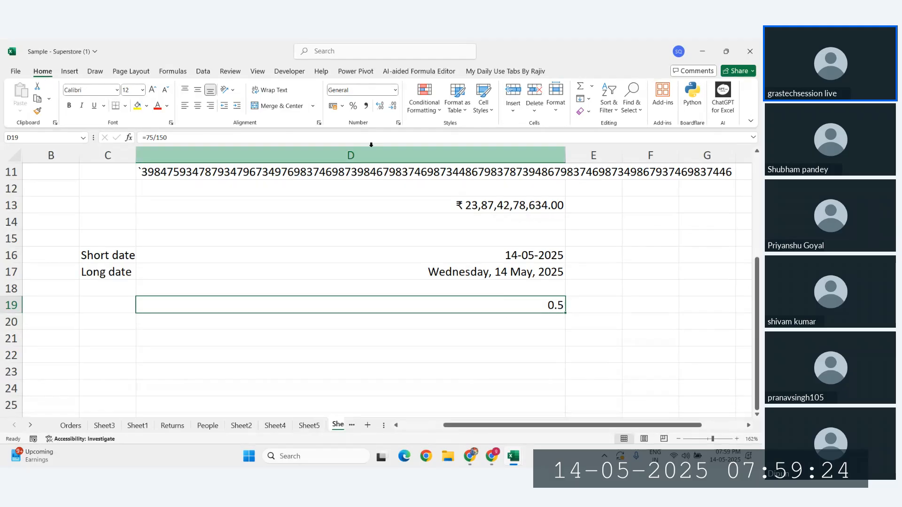
left_click(353, 107)
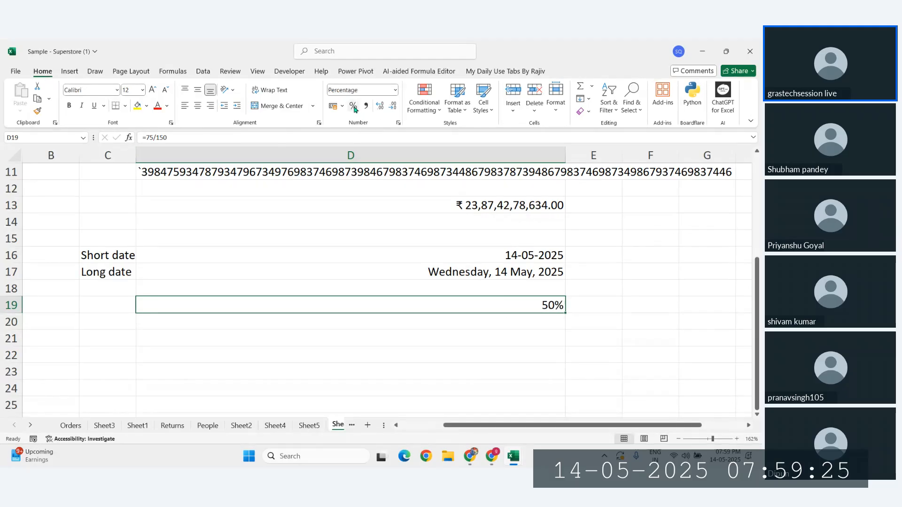
left_click(396, 90)
left_click(374, 280)
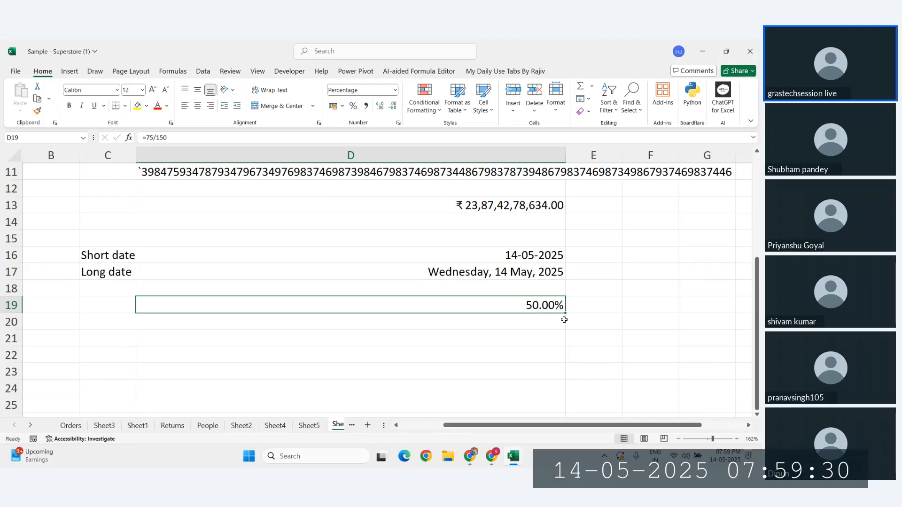
left_click(509, 320)
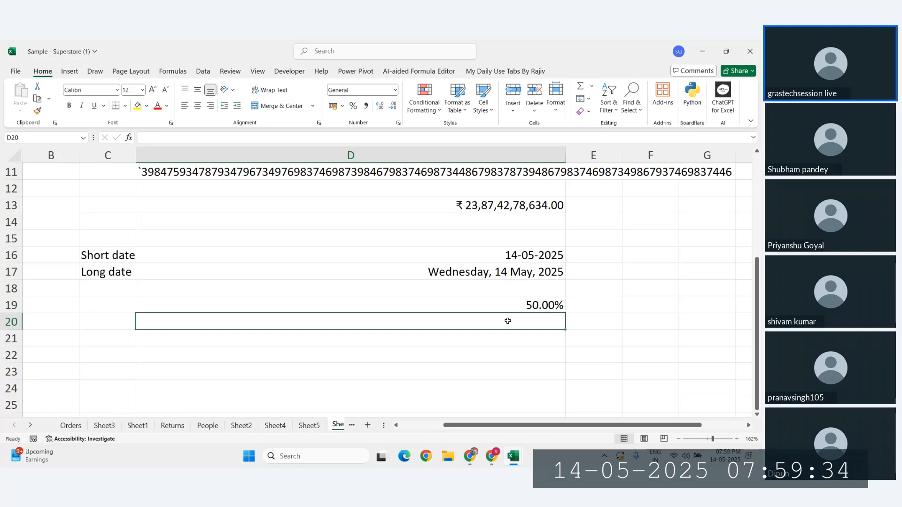
Step: Enter =350/500 in D20 and format it as Percentage, showing 70.00% without strikethrough
type("=")
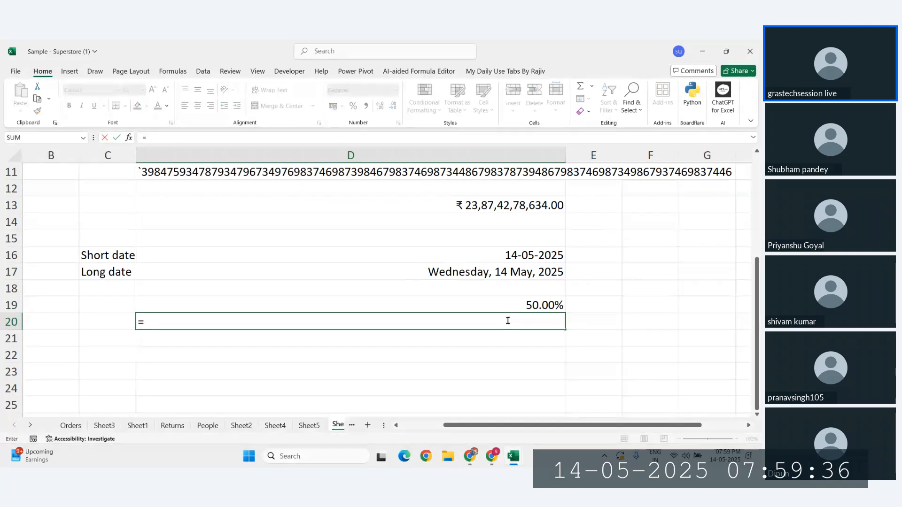
type("350")
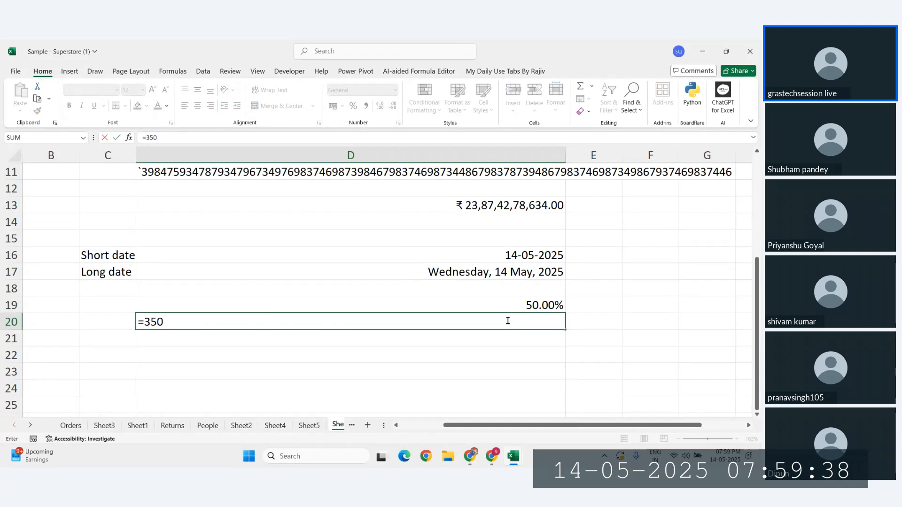
type("/500")
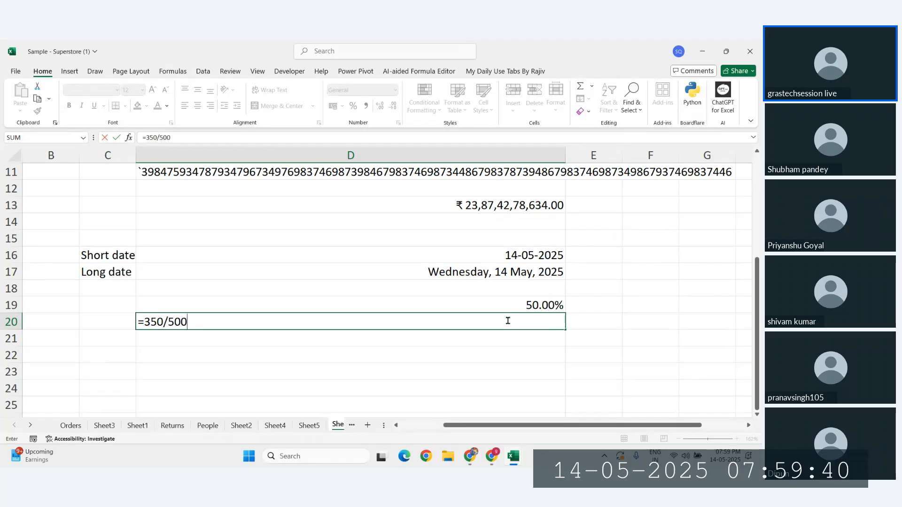
key("Return")
left_click(553, 321)
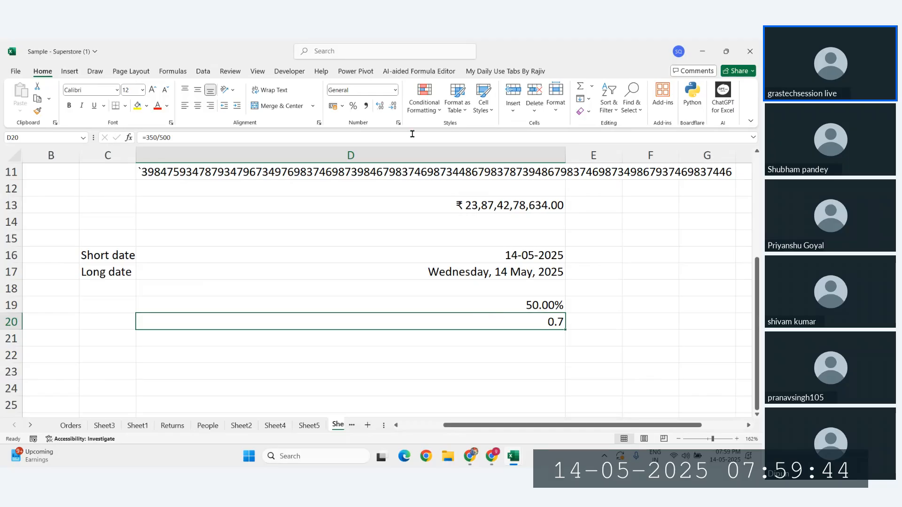
left_click(353, 108)
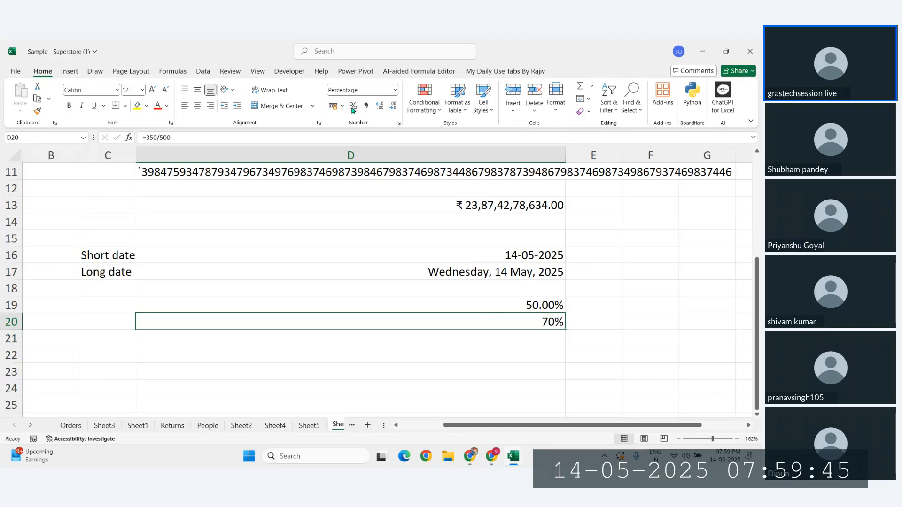
left_click(395, 90)
left_click(372, 273)
key("ctrl+5")
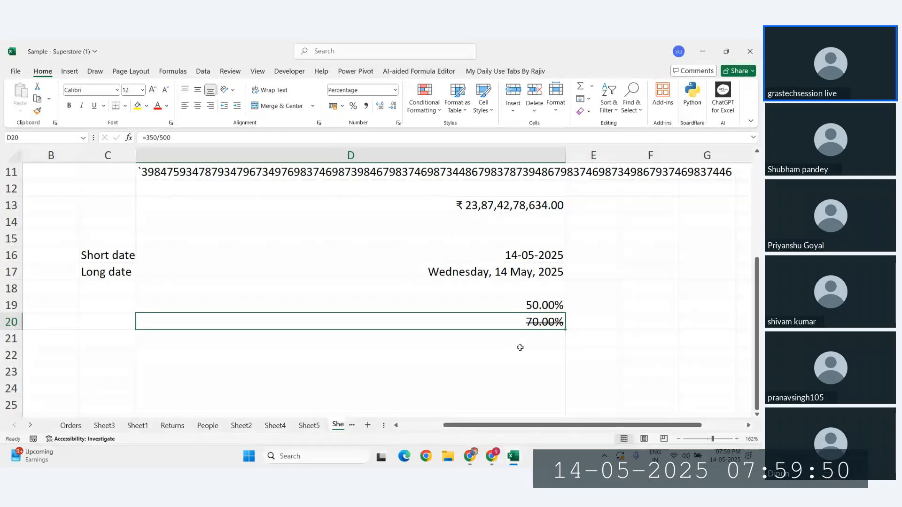
key("ctrl+5")
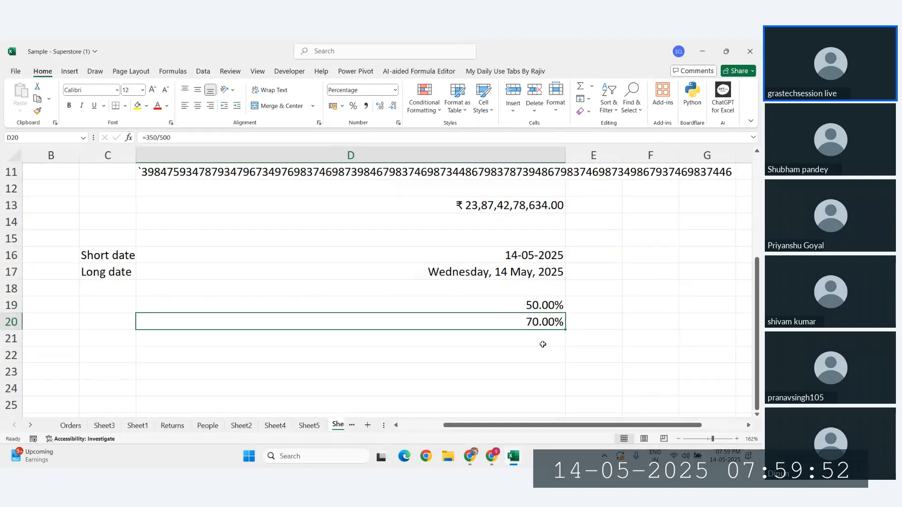
left_click(537, 338)
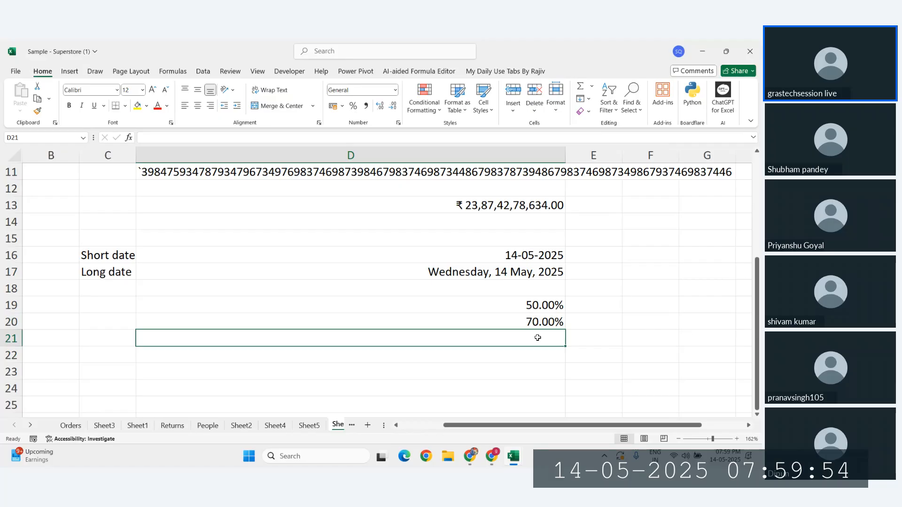
Step: Clear stray entries and enter 0.7 in D21, formatted as 70%
type("%")
key("Escape")
type(".6")
key("Return")
left_click(526, 335)
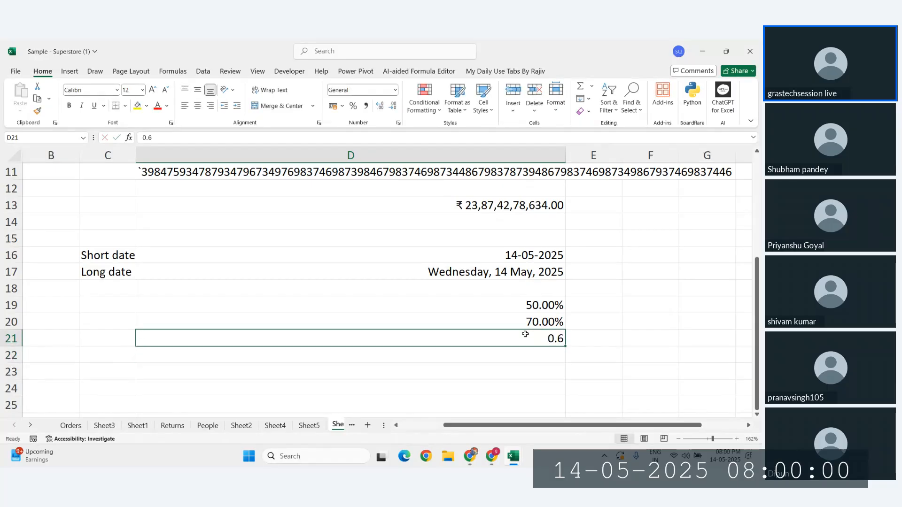
type("%")
key("Up")
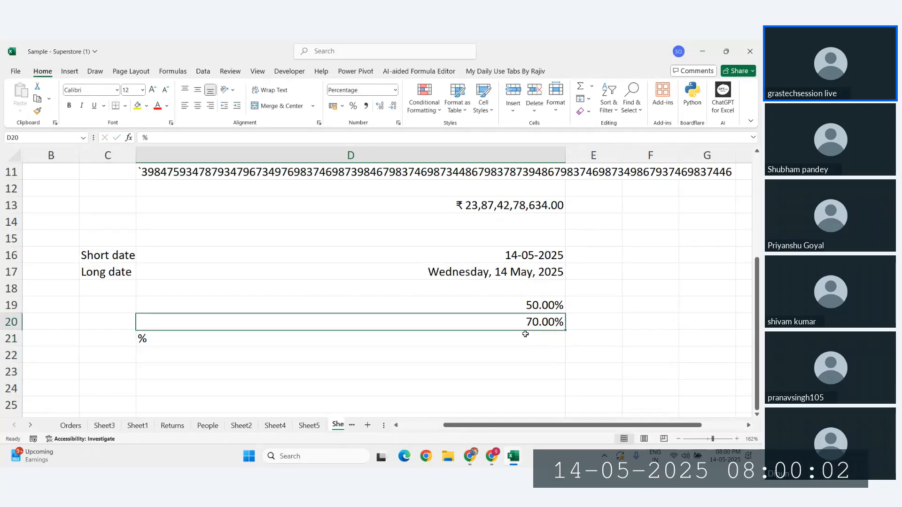
key("Down")
key("Delete")
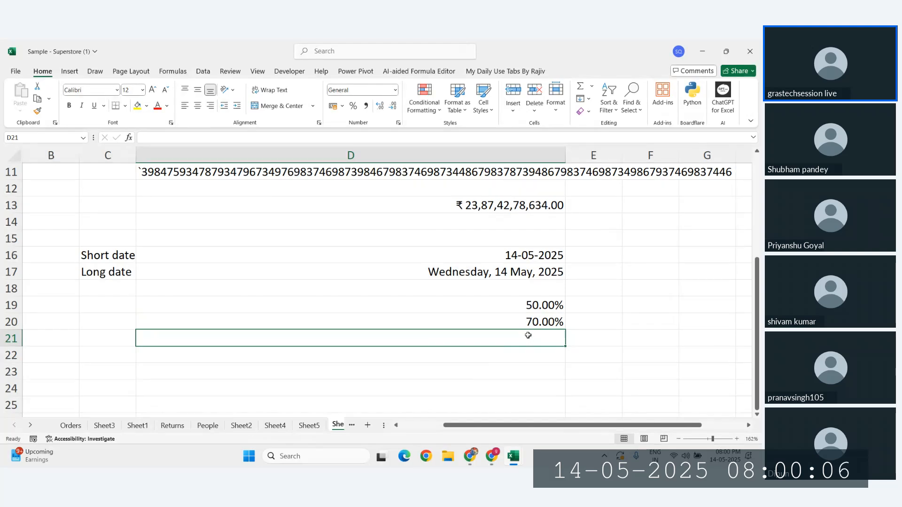
type(".7")
key("Return")
key("Up")
key("ctrl+shift+5")
Step: Enter 0.6 in D22, formatted as 60%
left_click(536, 353)
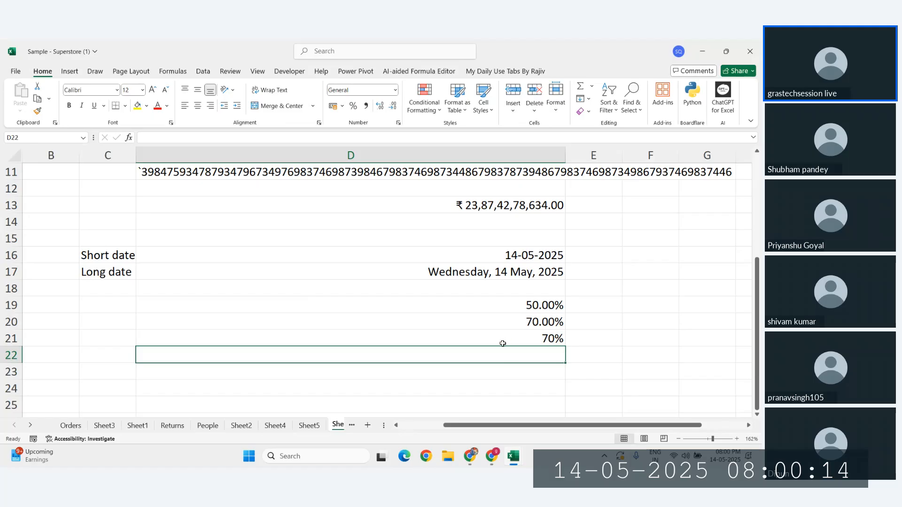
type(".6")
key("Return")
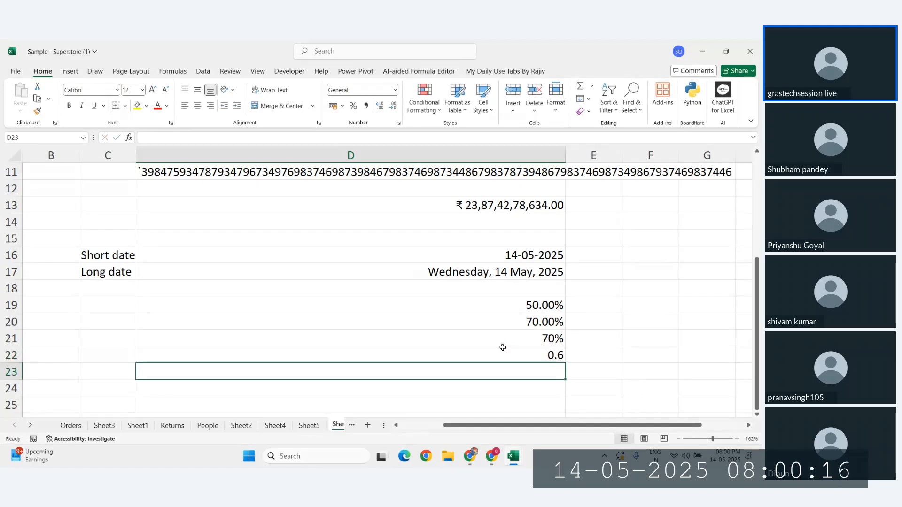
left_click(503, 348)
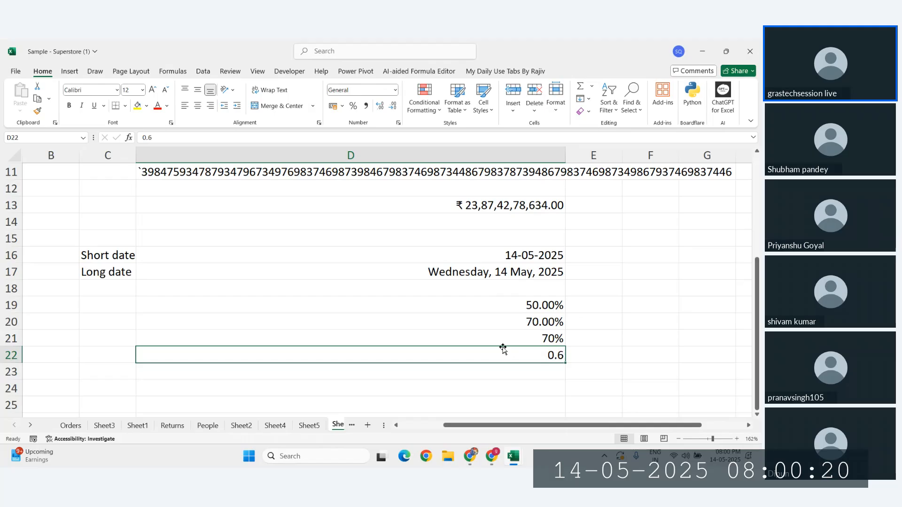
key("ctrl+shift+5")
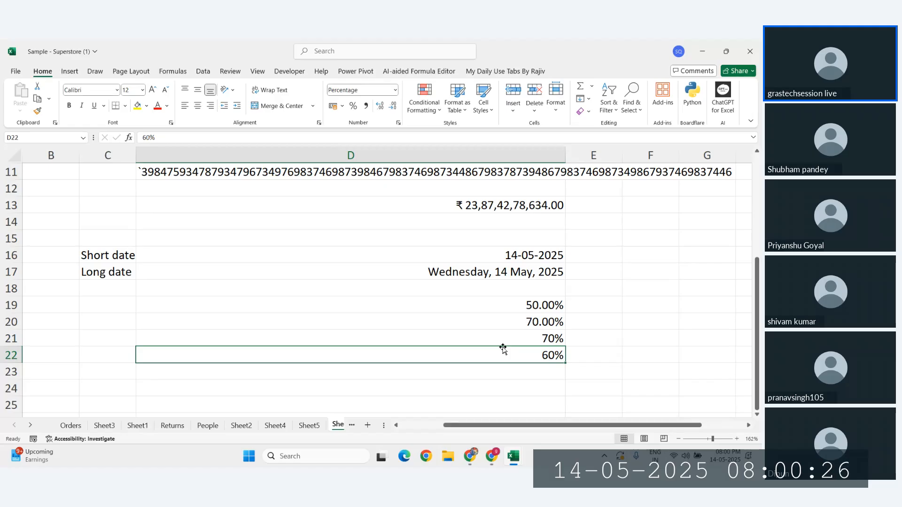
Step: Enter 0.9 and 0.8 in D23 and D24 as 90% and 80%, striking through the 80%
left_click(526, 371)
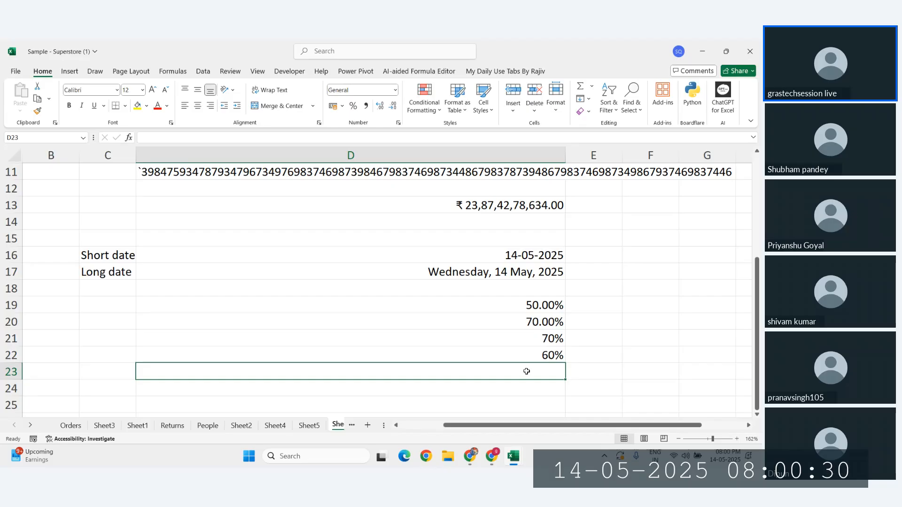
type(".9")
key("Return")
left_click(527, 372)
key("ctrl+shift+5")
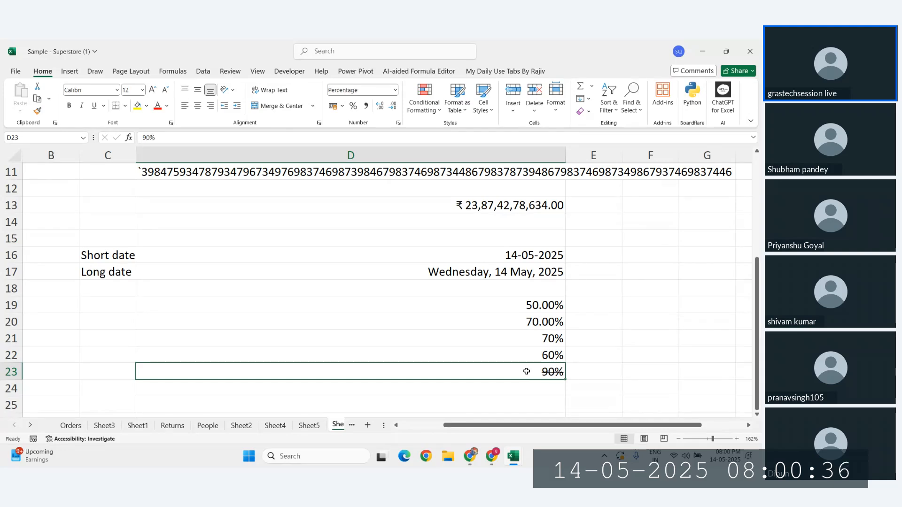
left_click(543, 385)
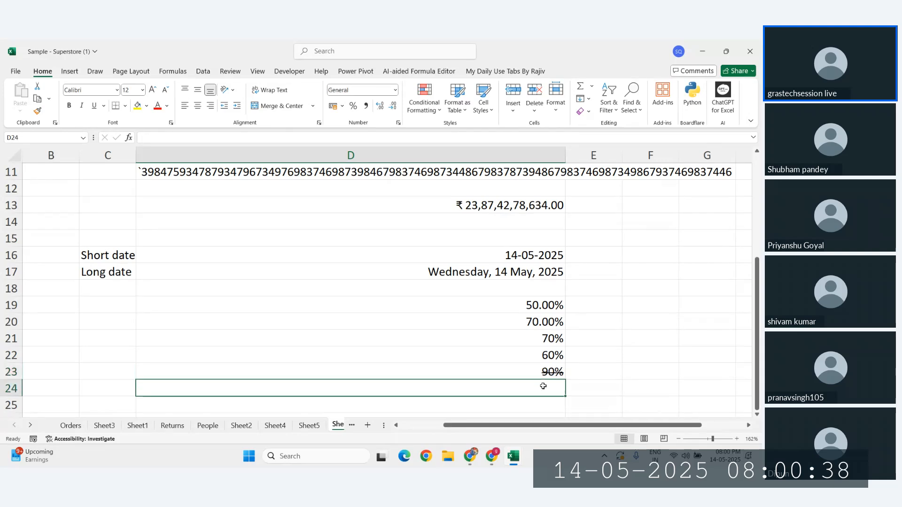
type("0.8")
key("Return")
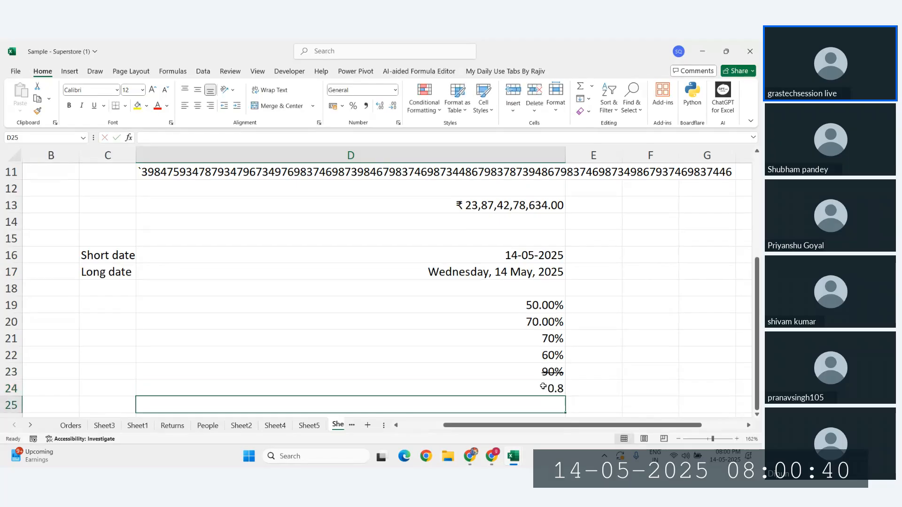
left_click(543, 386)
scroll(613, 382, "down", 1)
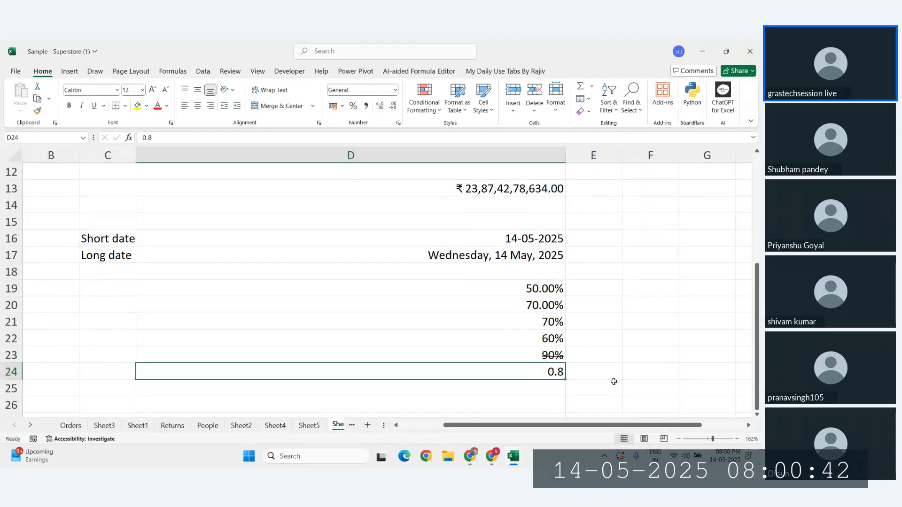
key("ctrl+shift+5")
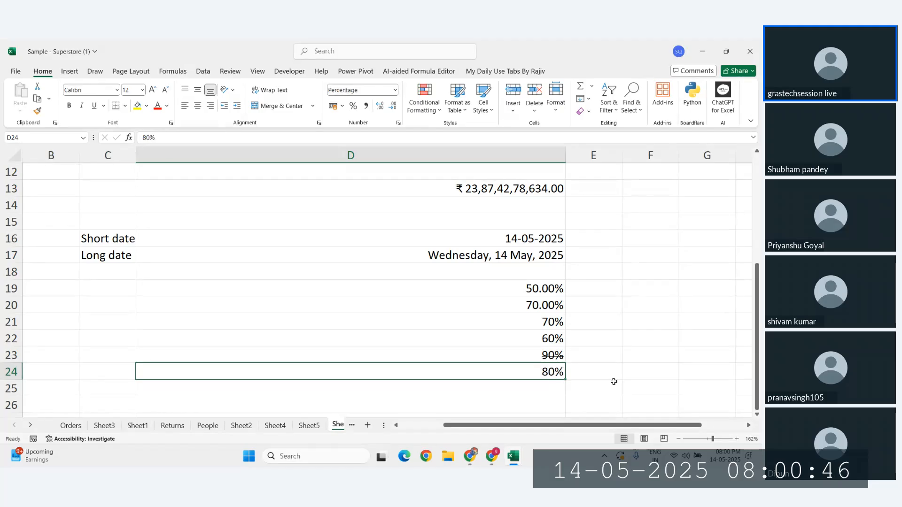
key("ctrl+5")
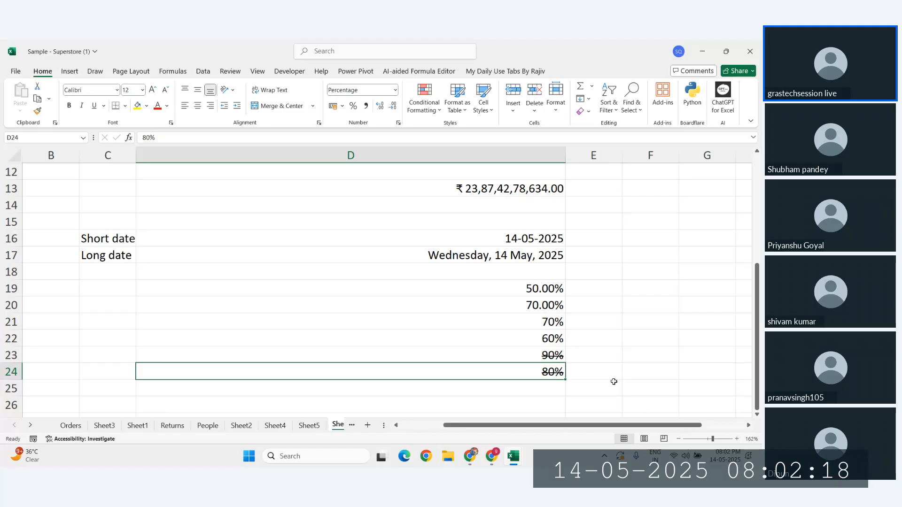
scroll(614, 381, "up", 2)
scroll(614, 381, "up", 2)
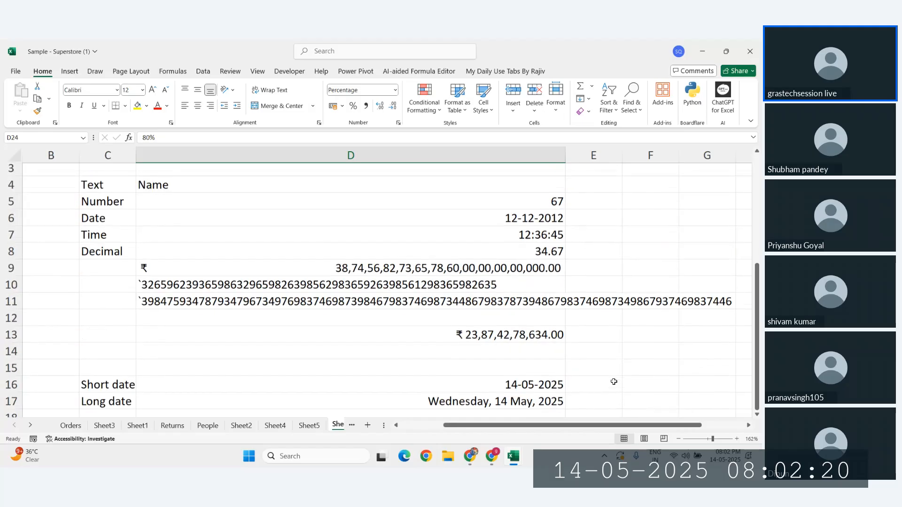
scroll(613, 382, "left", 1)
left_click(396, 90)
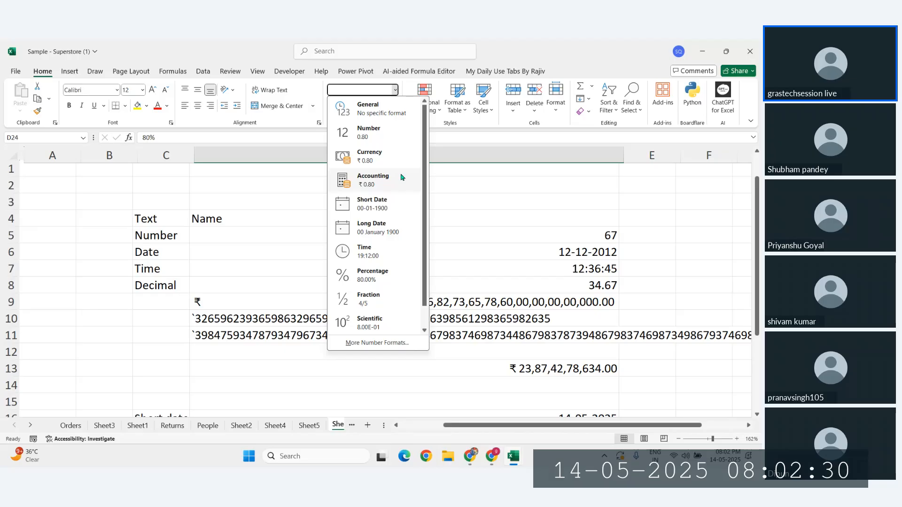
left_click(495, 212)
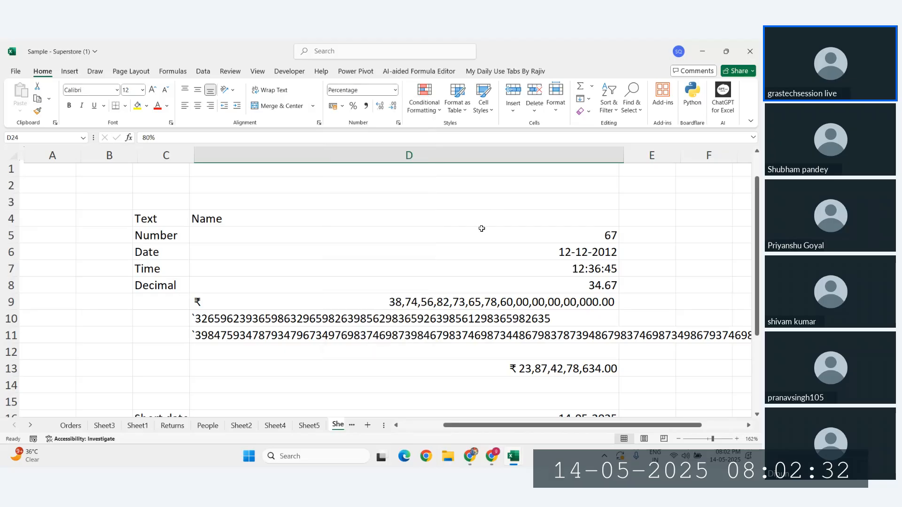
left_click(399, 188)
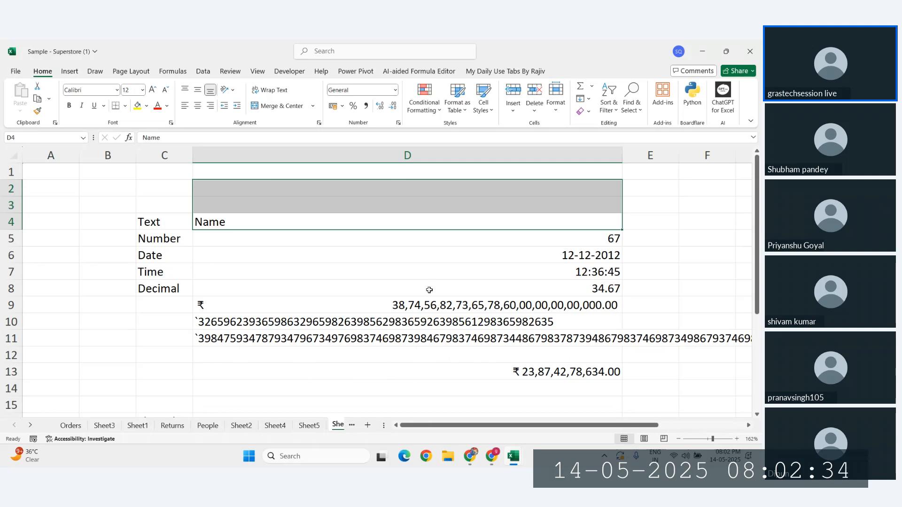
scroll(371, 325, "down", 5)
Step: Enter 89 in D29 and D30
left_click(347, 357)
scroll(346, 357, "down", 1)
left_click(342, 356)
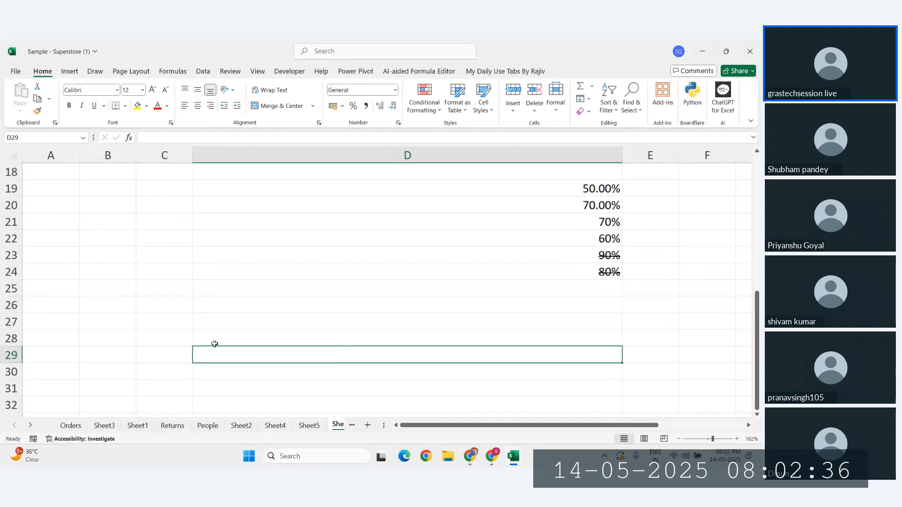
left_click(153, 344)
left_click(297, 352)
type("8")
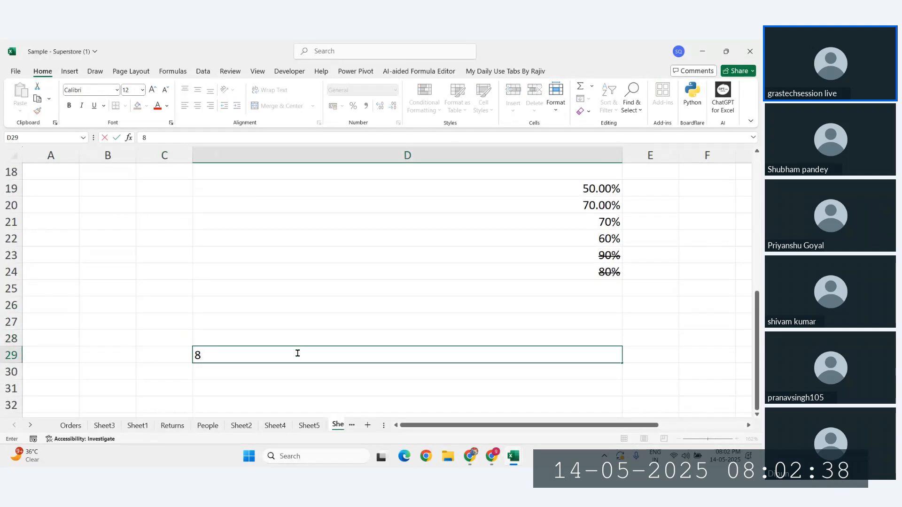
type("9")
key("Return")
type("89")
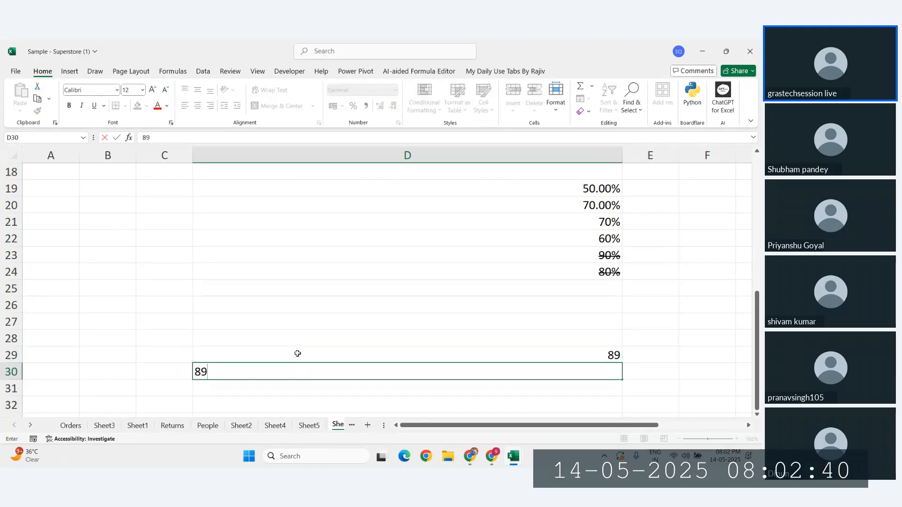
left_click(297, 353)
Step: Format D29 as Accounting and D30 as Currency
left_click(395, 89)
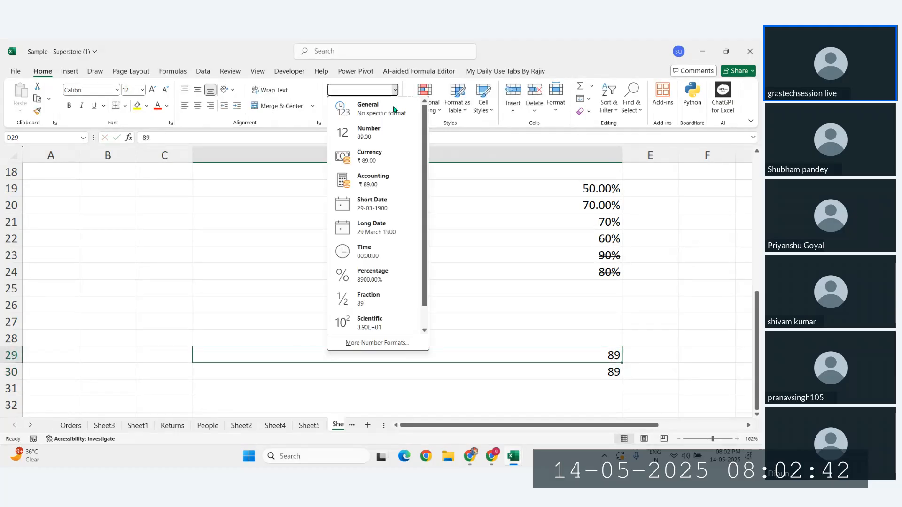
left_click(367, 179)
left_click(433, 372)
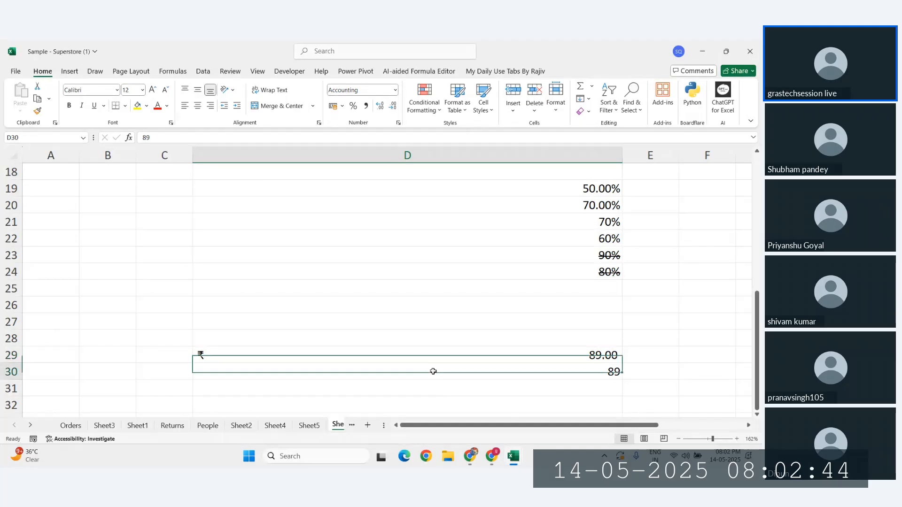
left_click(395, 90)
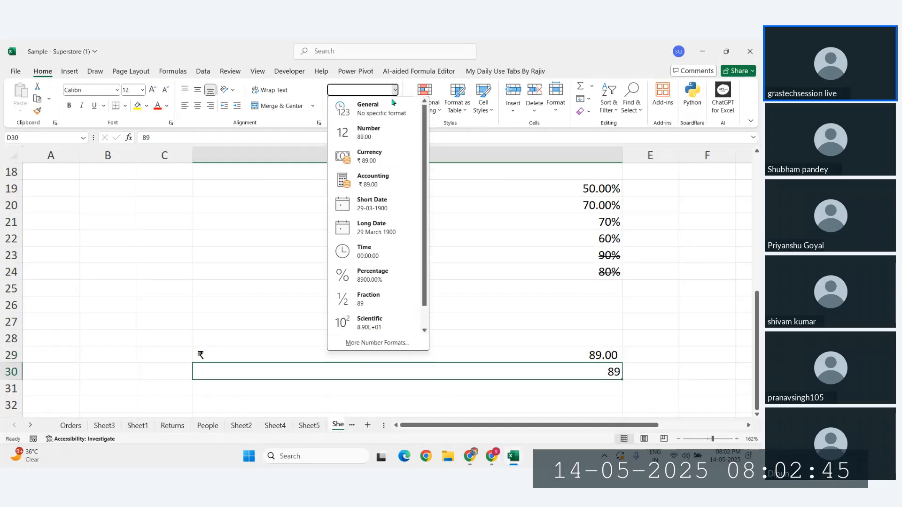
left_click(364, 161)
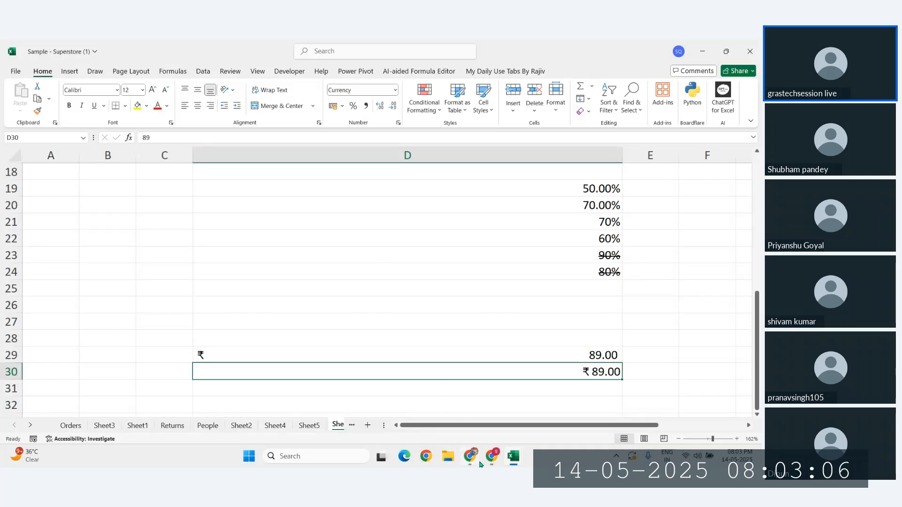
Step: Bring the Zoho Meeting browser window to the front from the taskbar
left_click(491, 458)
left_click(458, 422)
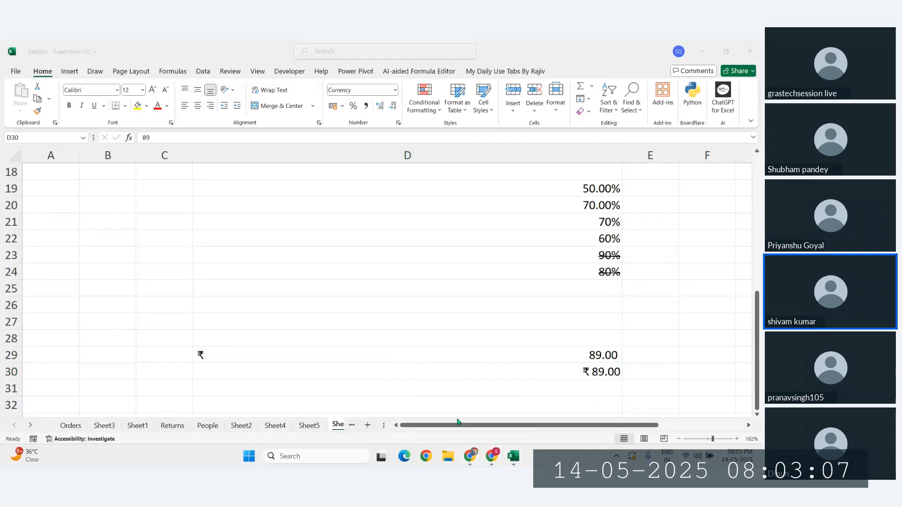
left_click(491, 458)
left_click(455, 426)
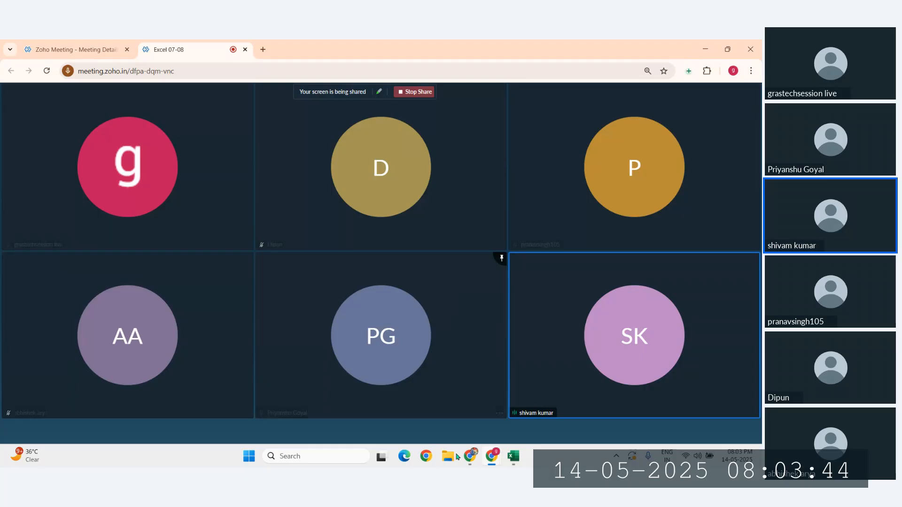
Step: Show the More options menu on the Zoho Meeting control bar
left_click(439, 431)
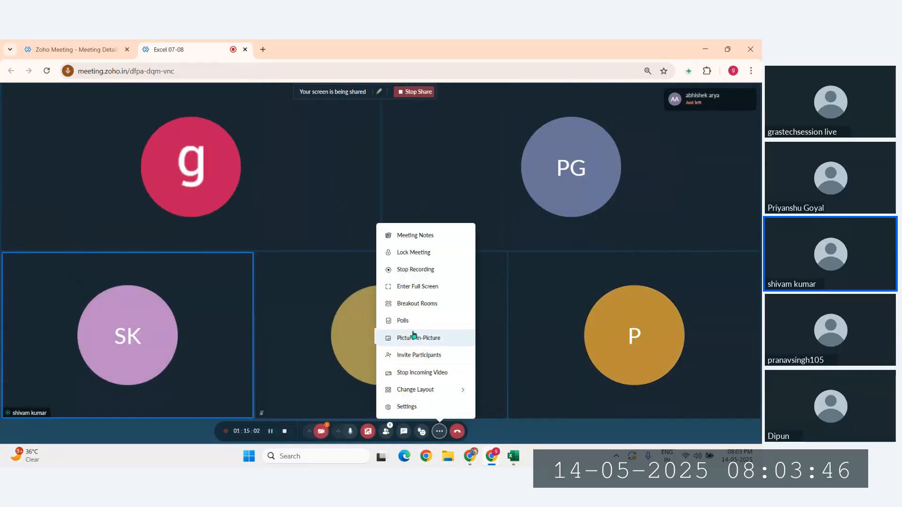